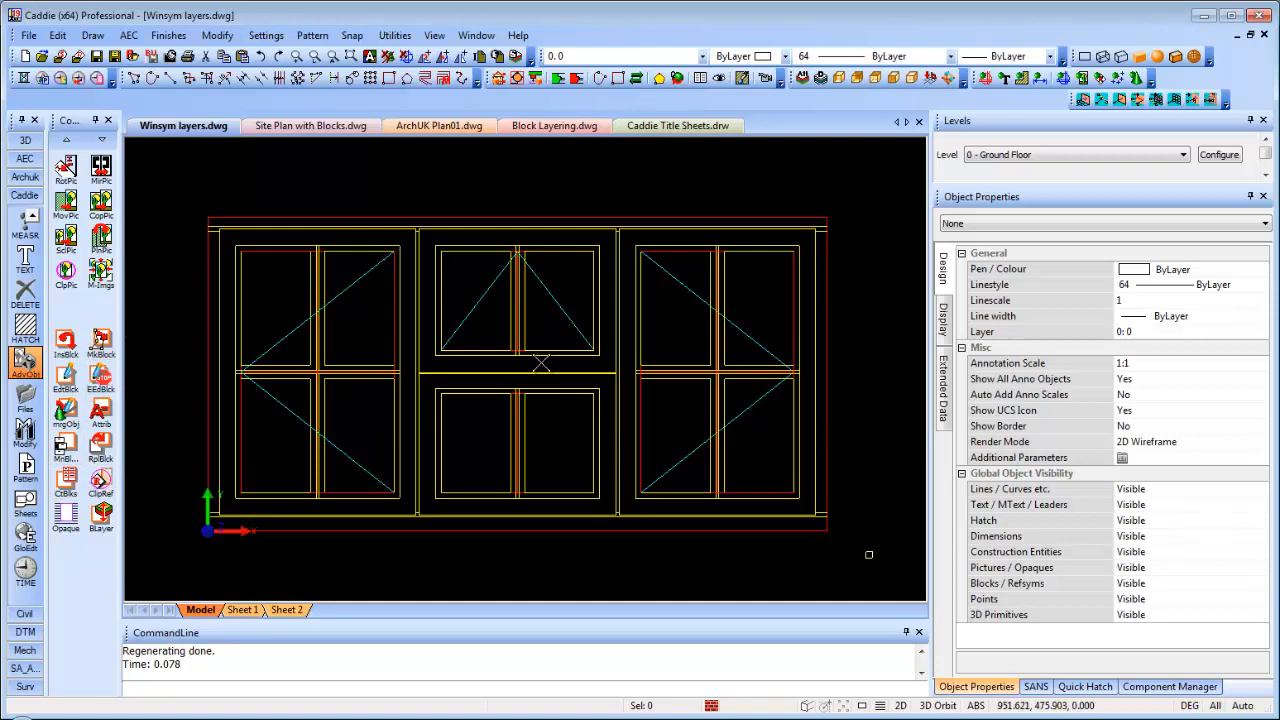
Drag a selection window around the three-part window elevation to pick all 143 lines
left_click(348, 217)
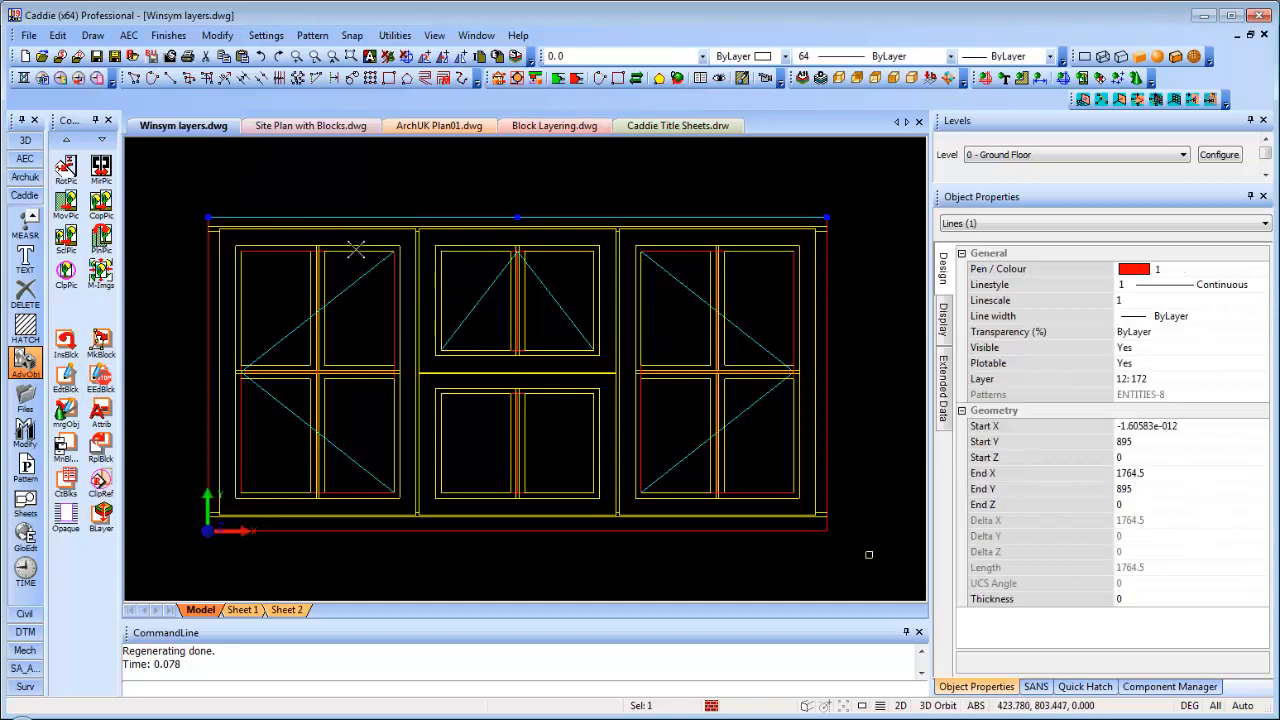
key("Escape")
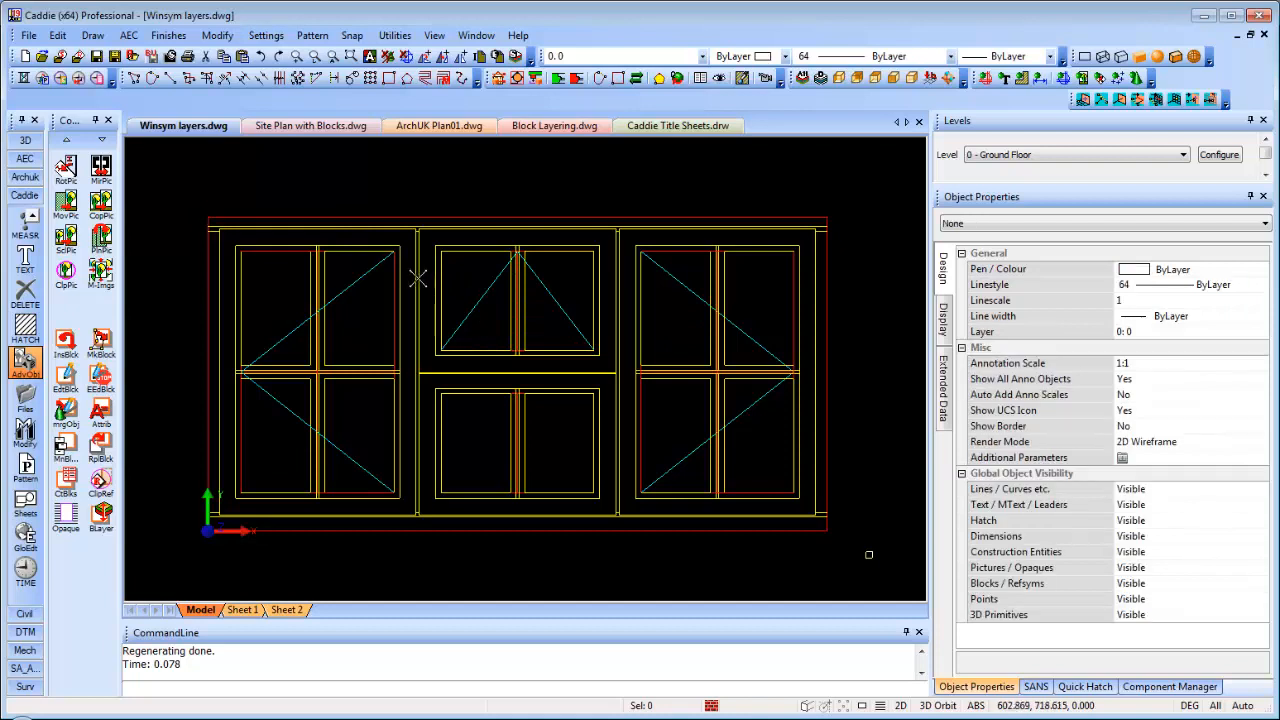
left_click(182, 173)
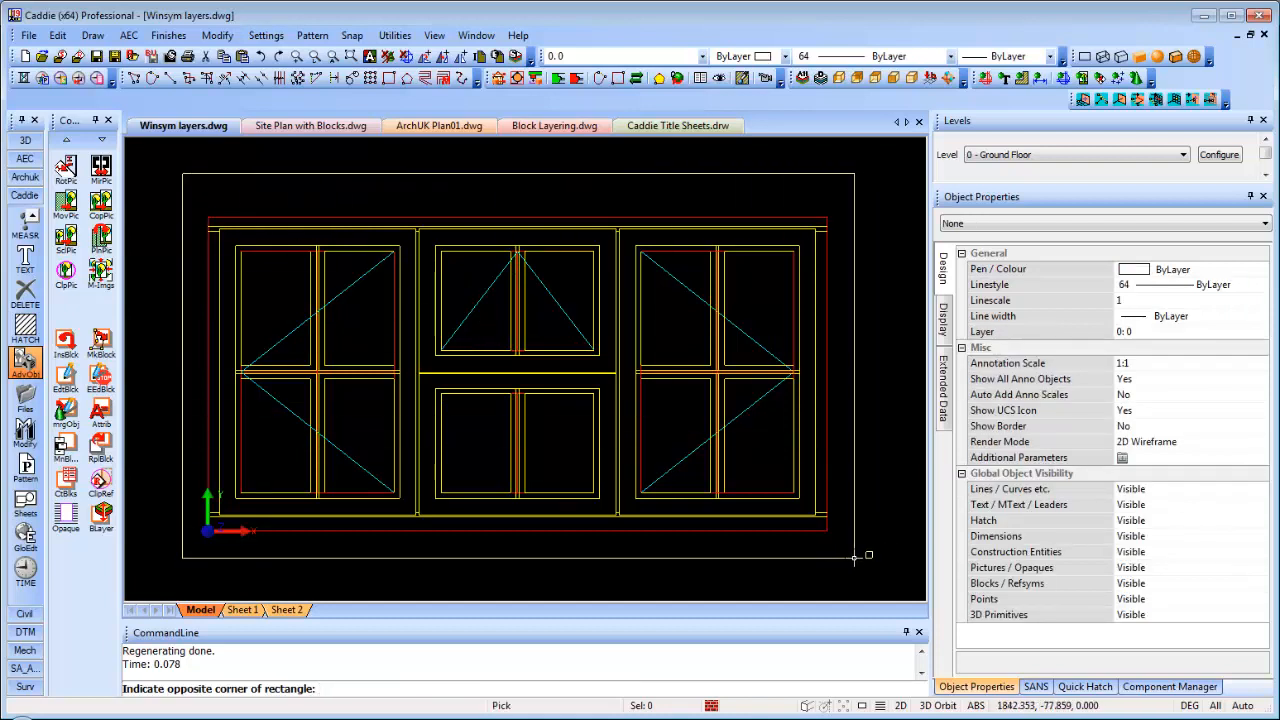
left_click(854, 558)
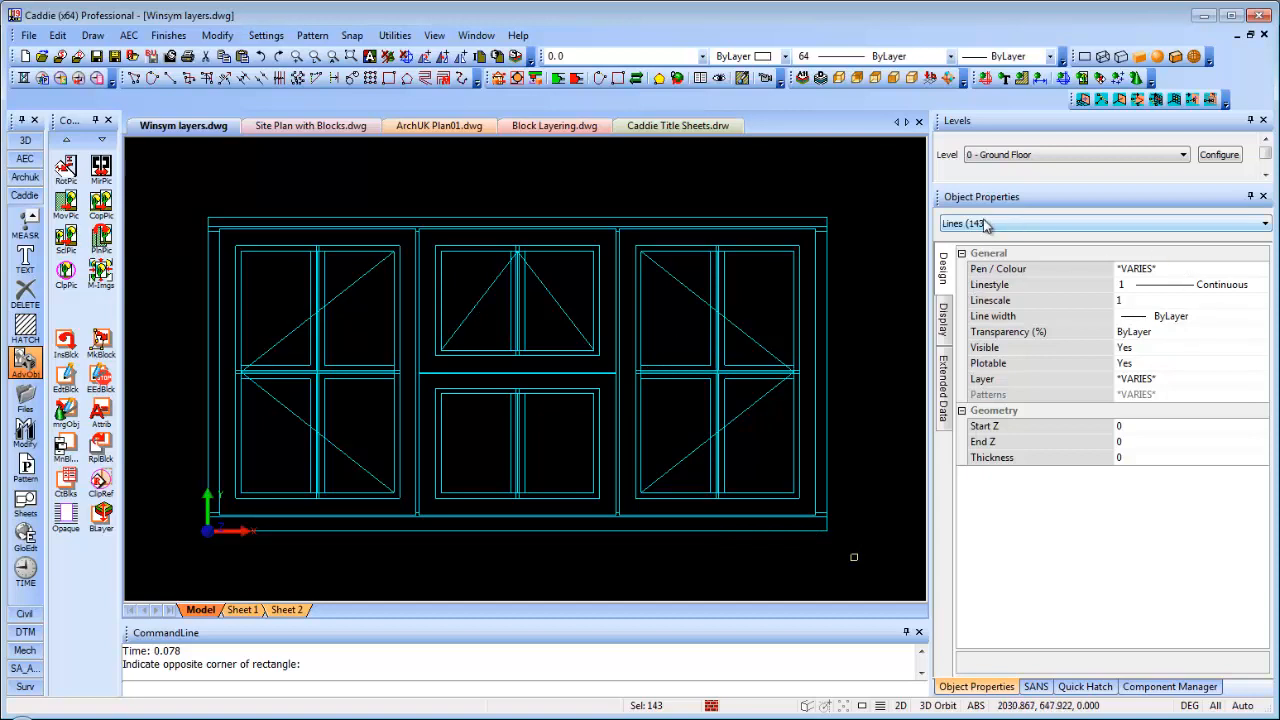
Make the selected lines into a block named 'Window 01' with its origin at the lower-left corner
right_click(666, 330)
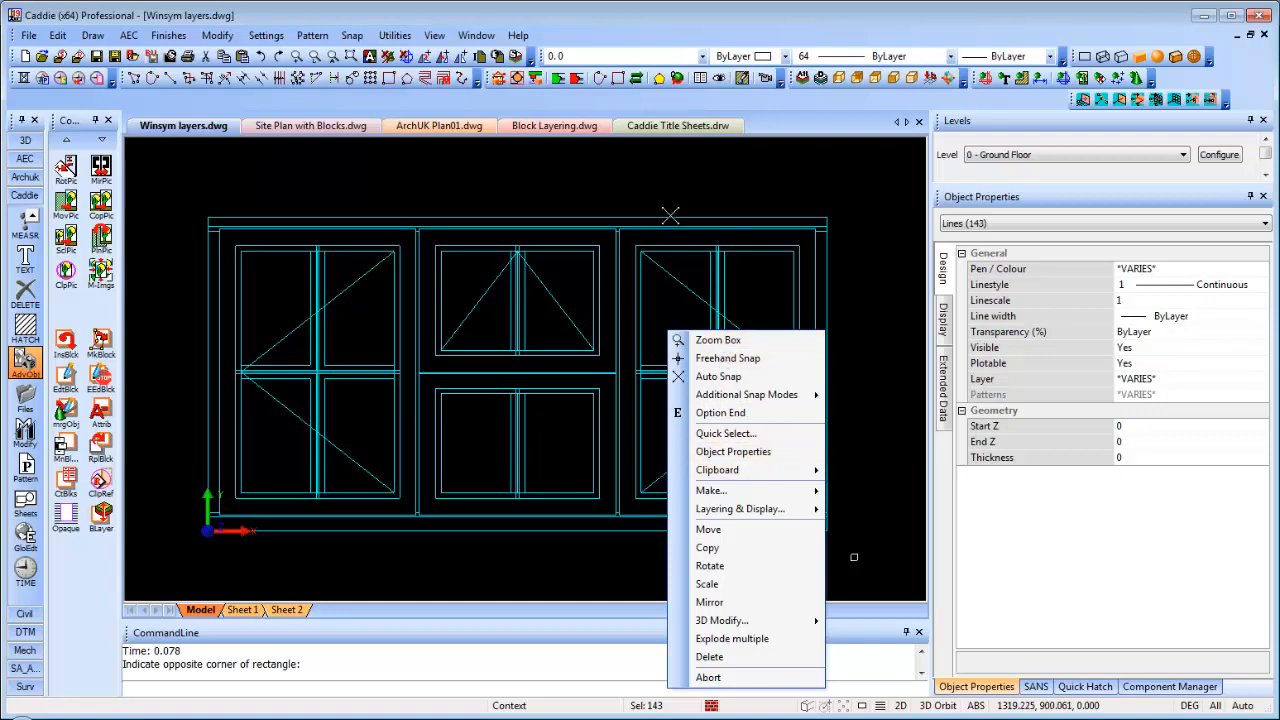
mouse_move(751, 494)
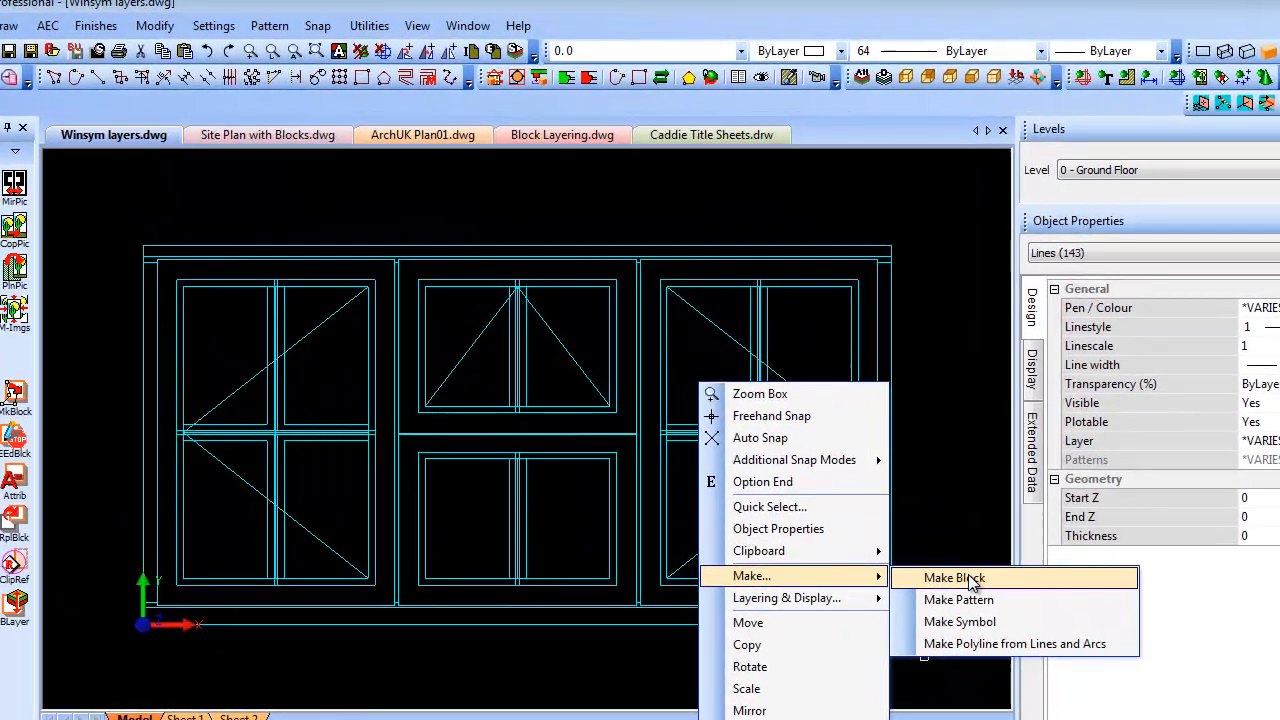
left_click(880, 492)
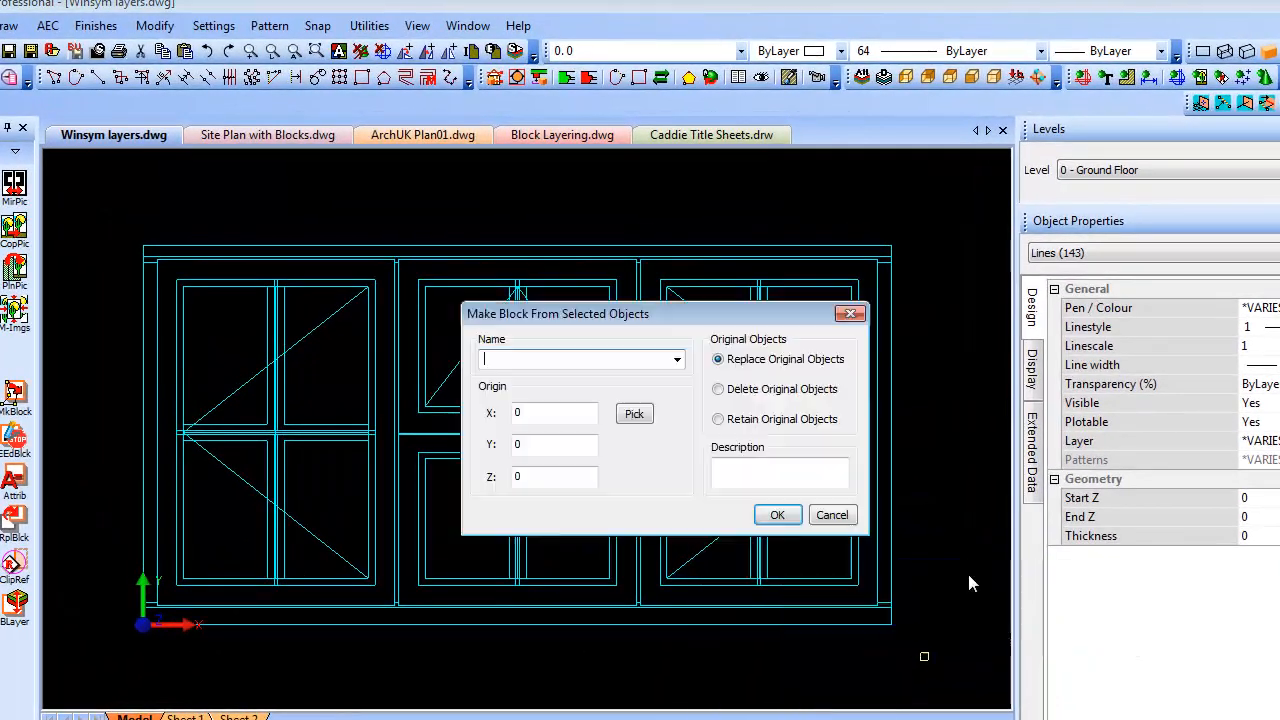
left_click_drag(682, 322, 651, 205)
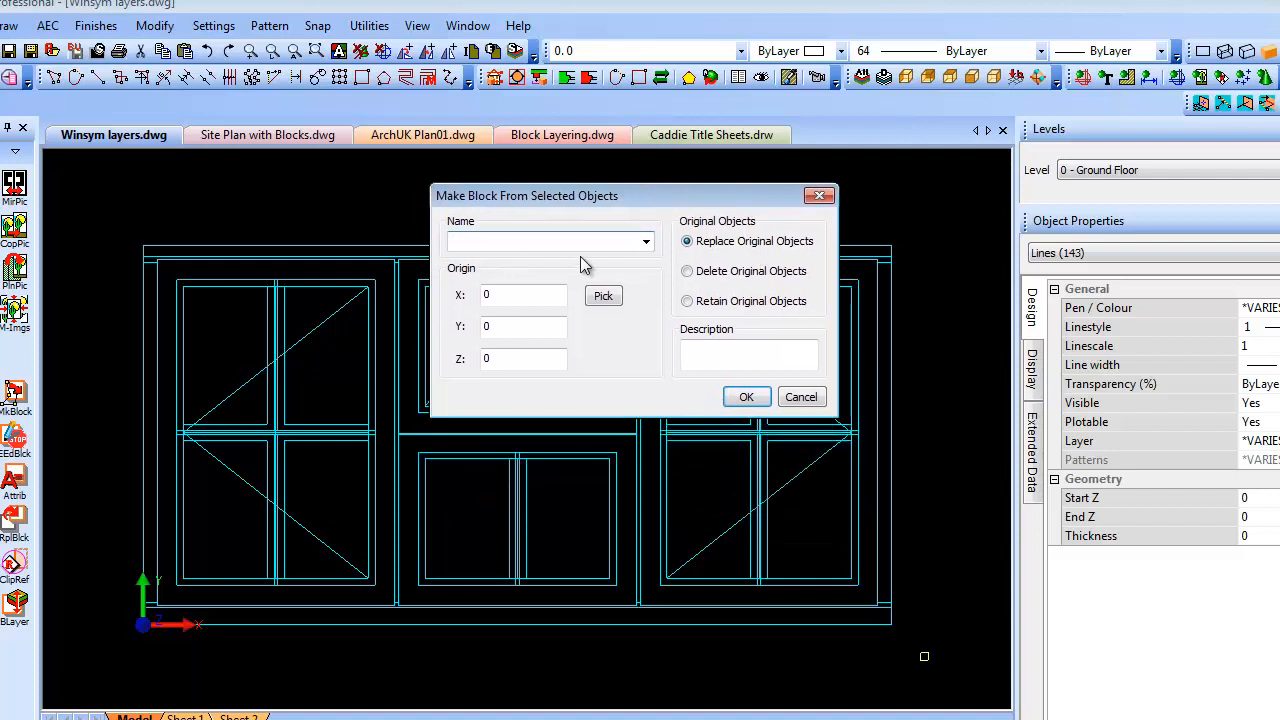
type("Window 01")
left_click(603, 296)
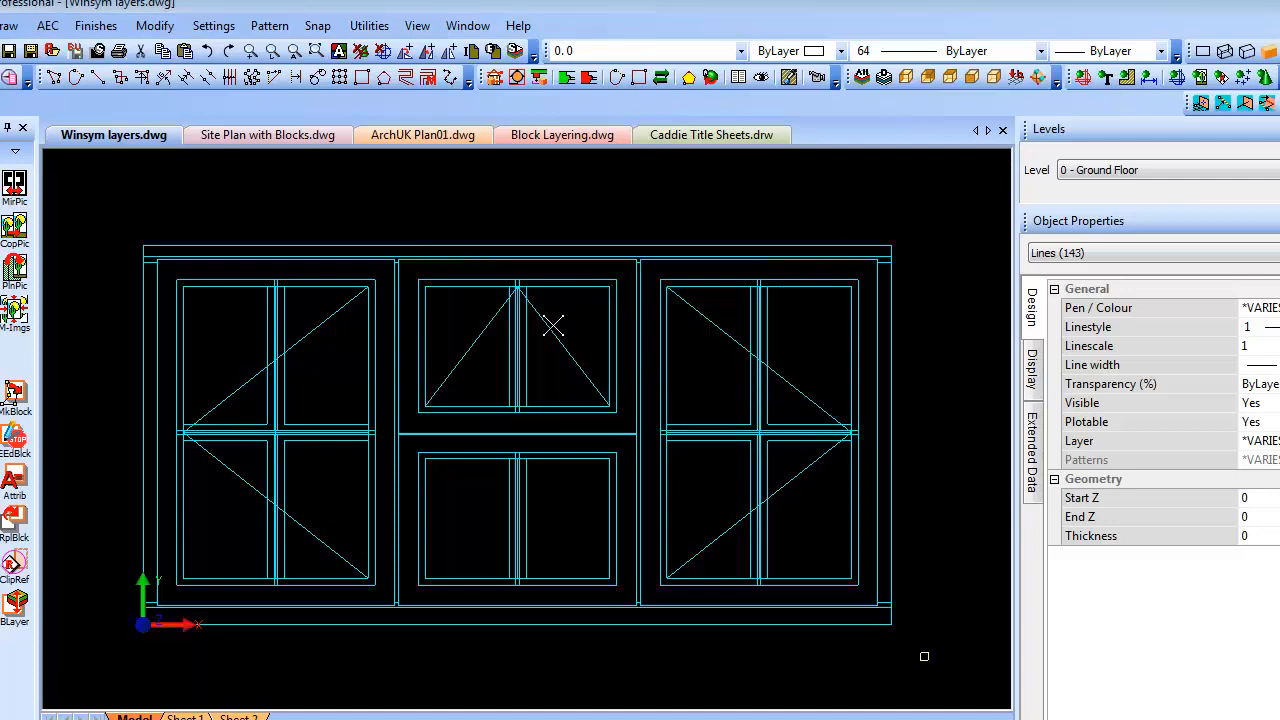
left_click(140, 629)
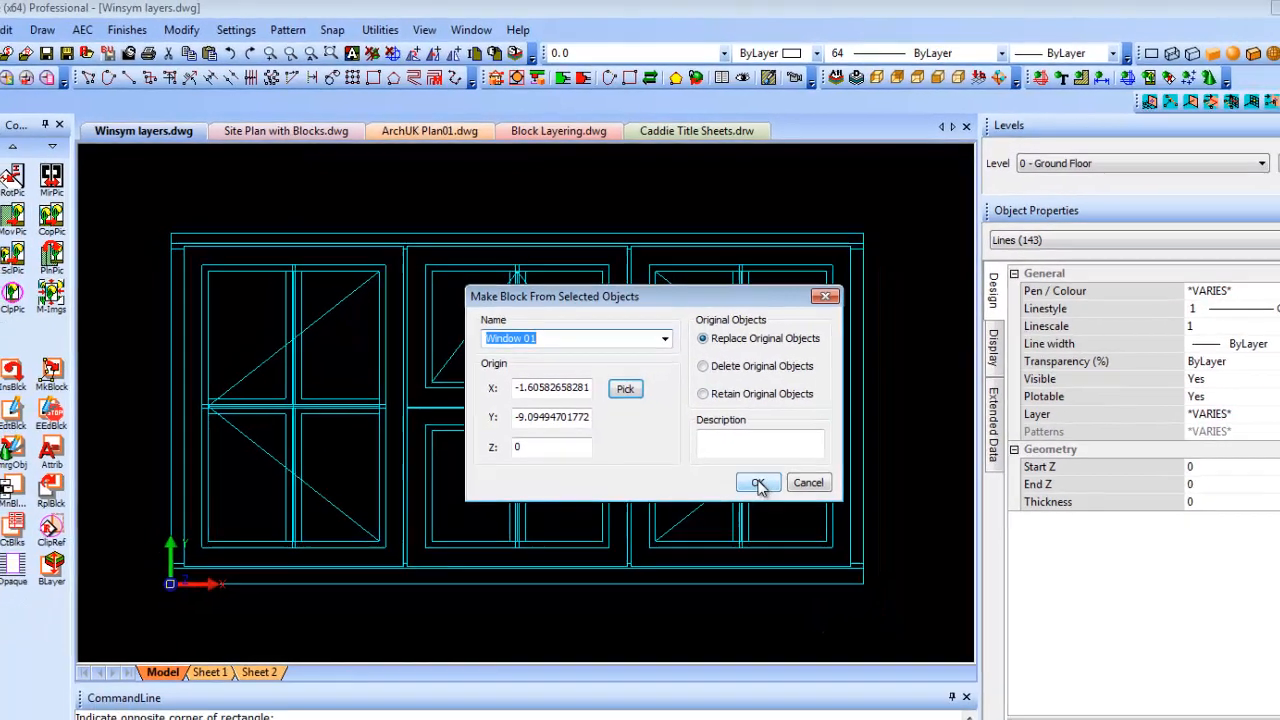
left_click(777, 515)
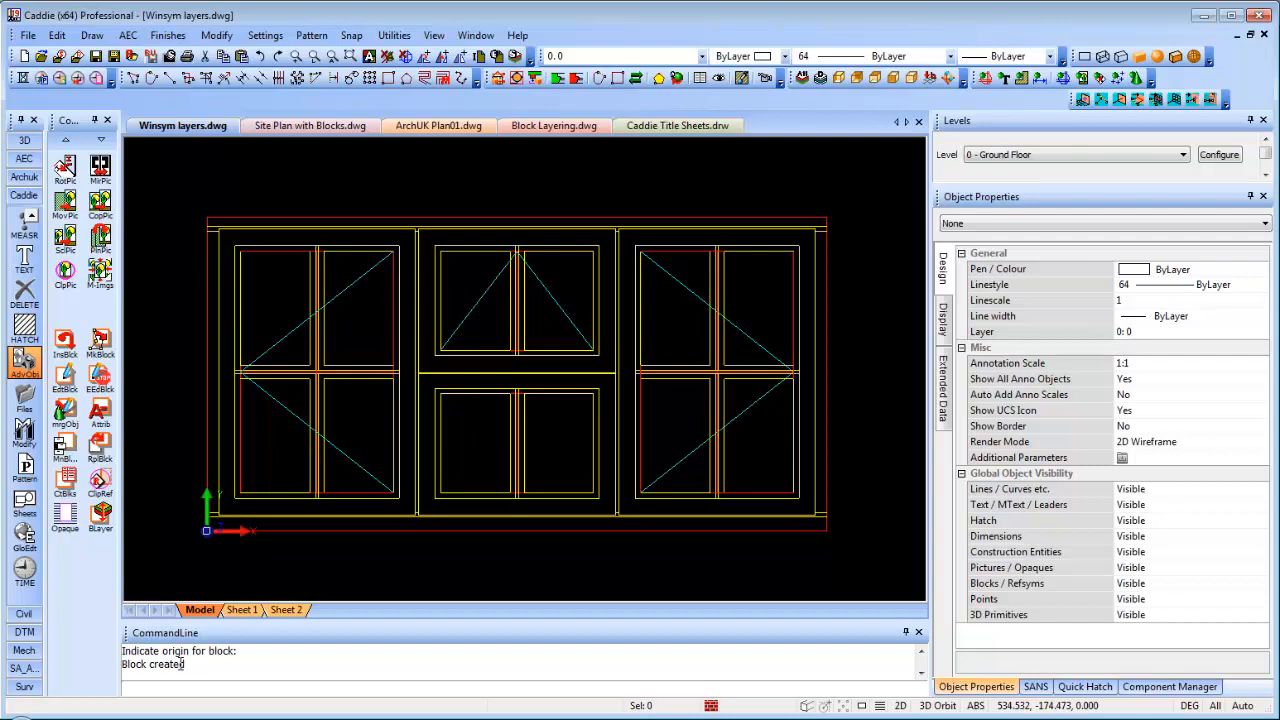
Move the Window 01 block by its base point to below and left of the origin
left_click(619, 218)
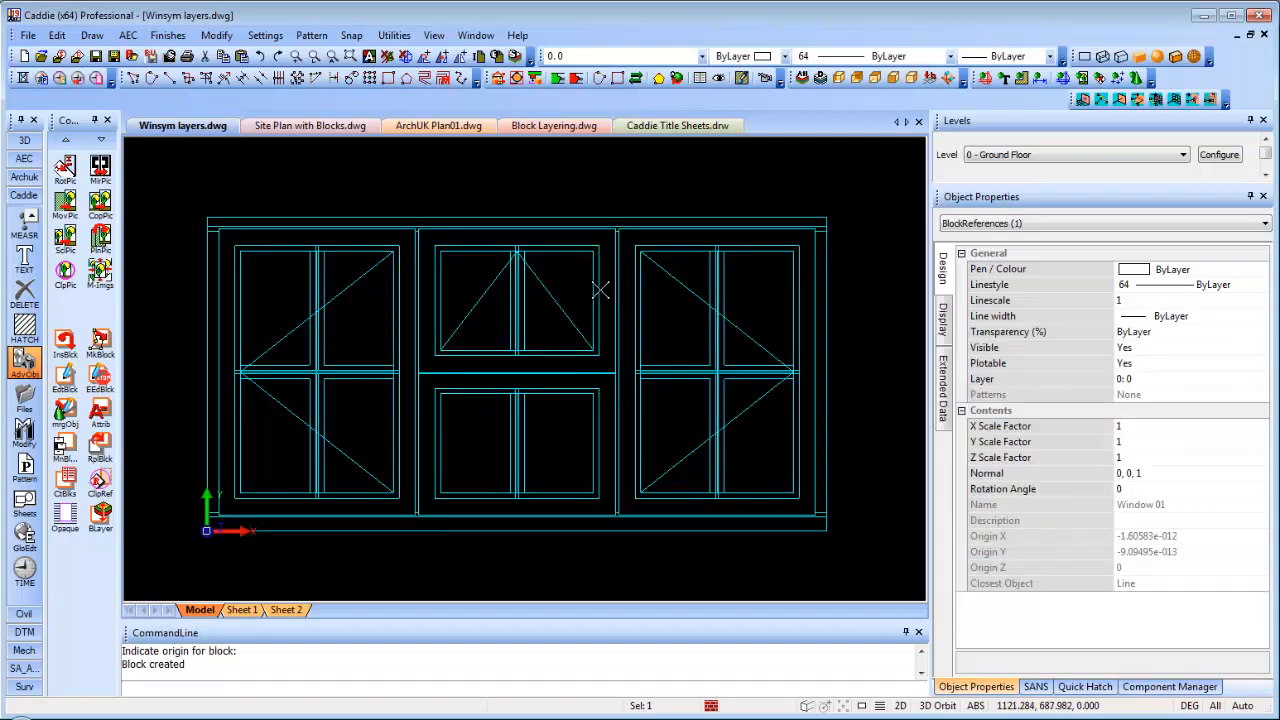
scroll(600, 290, "down", 4)
left_click(439, 388)
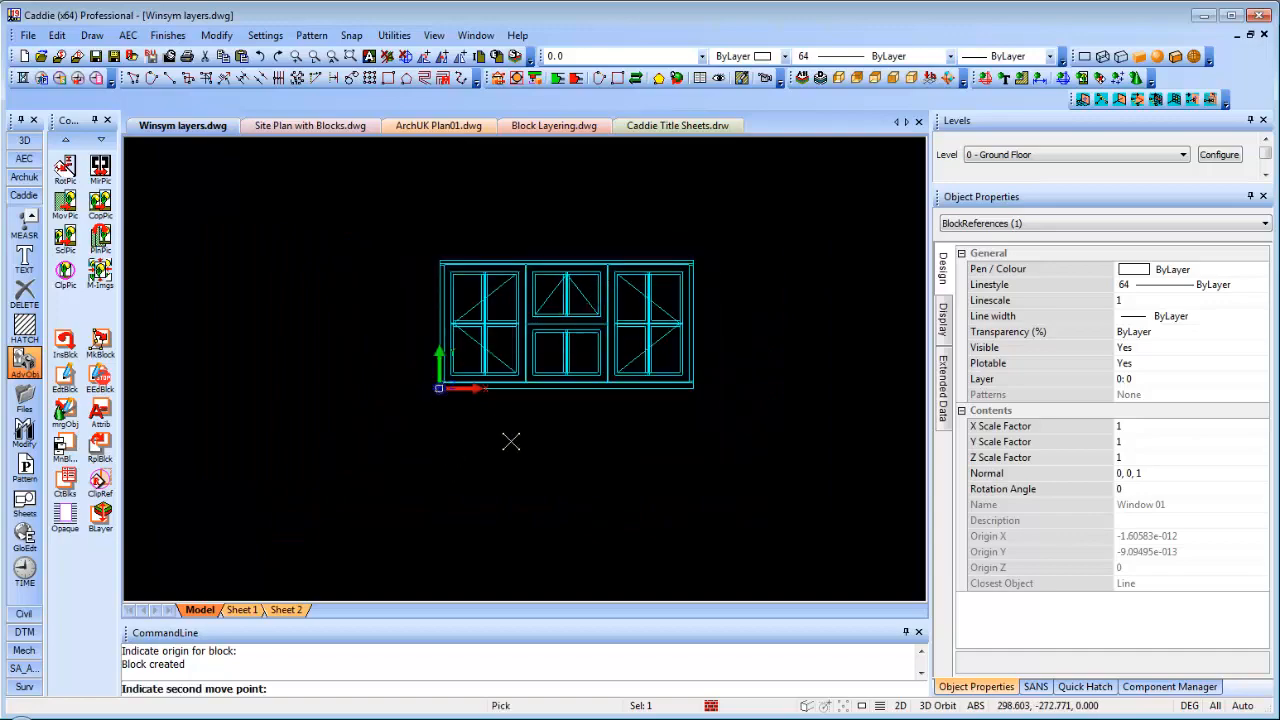
left_click(575, 479)
left_click(575, 478)
left_click(492, 333)
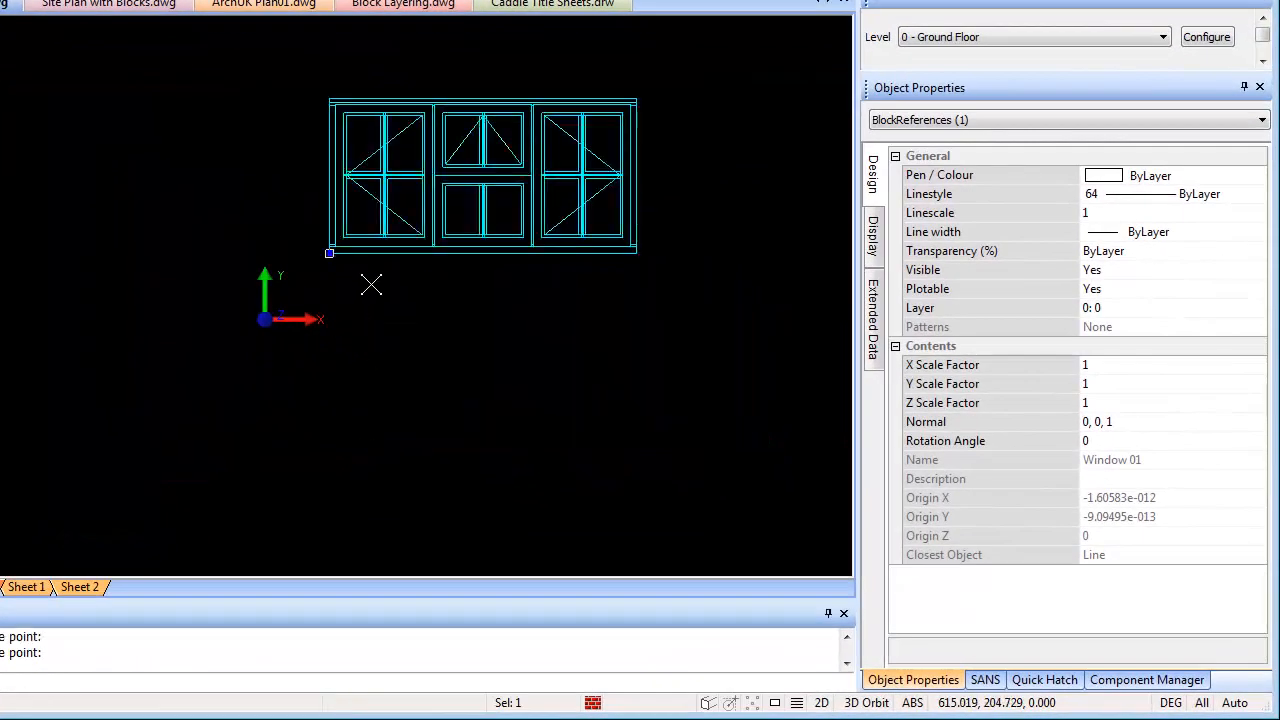
left_click(330, 253)
left_click(108, 253)
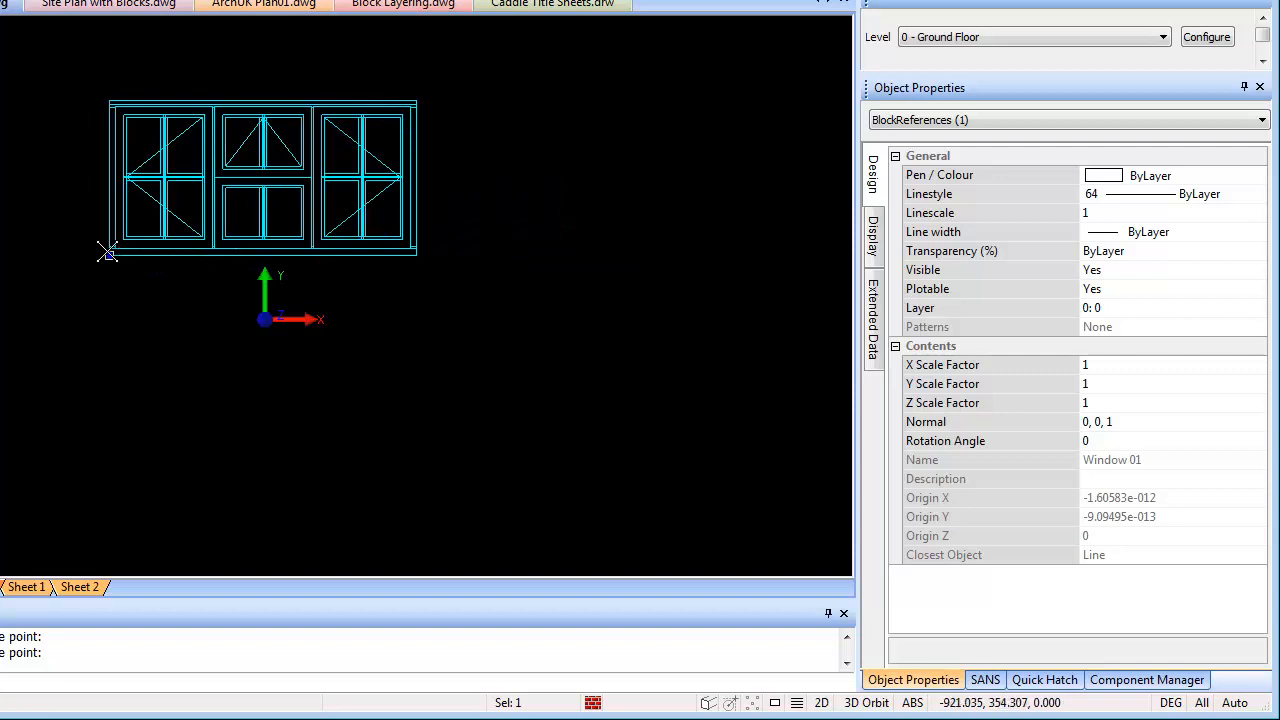
left_click(108, 253)
left_click(164, 388)
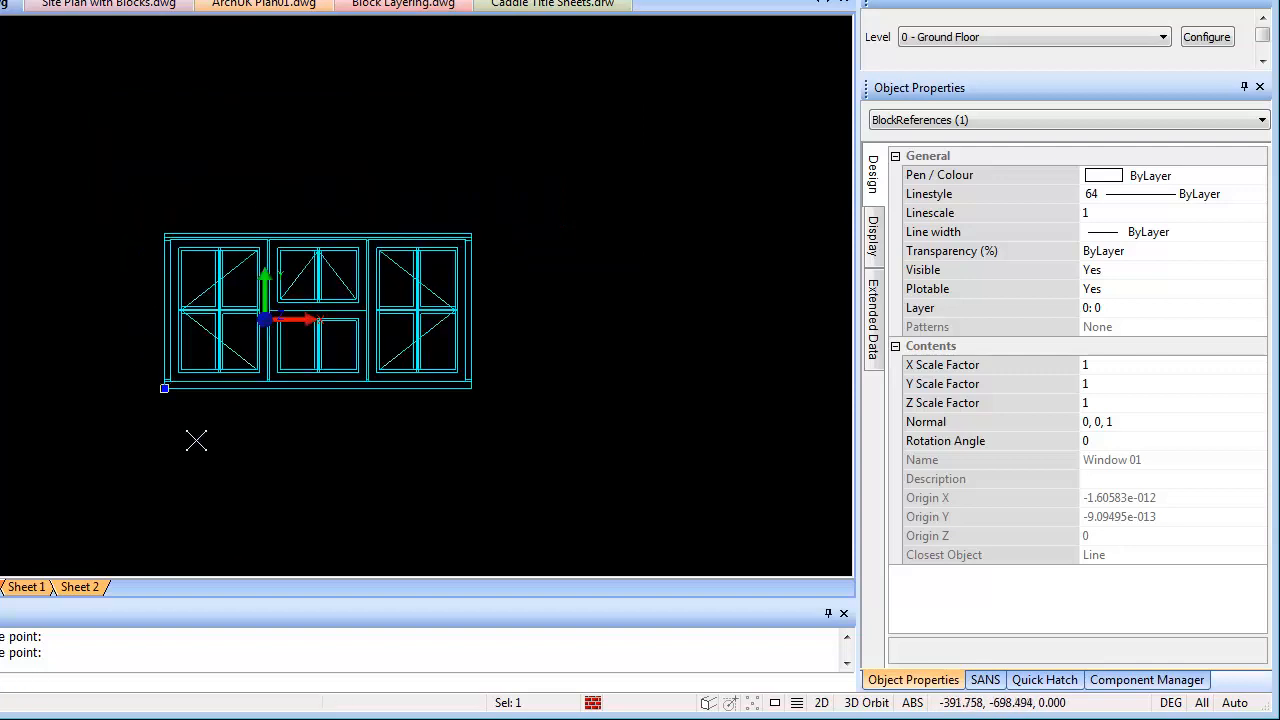
Try an X scale factor of 2 on the block, then restore it to 1
left_click(1122, 366)
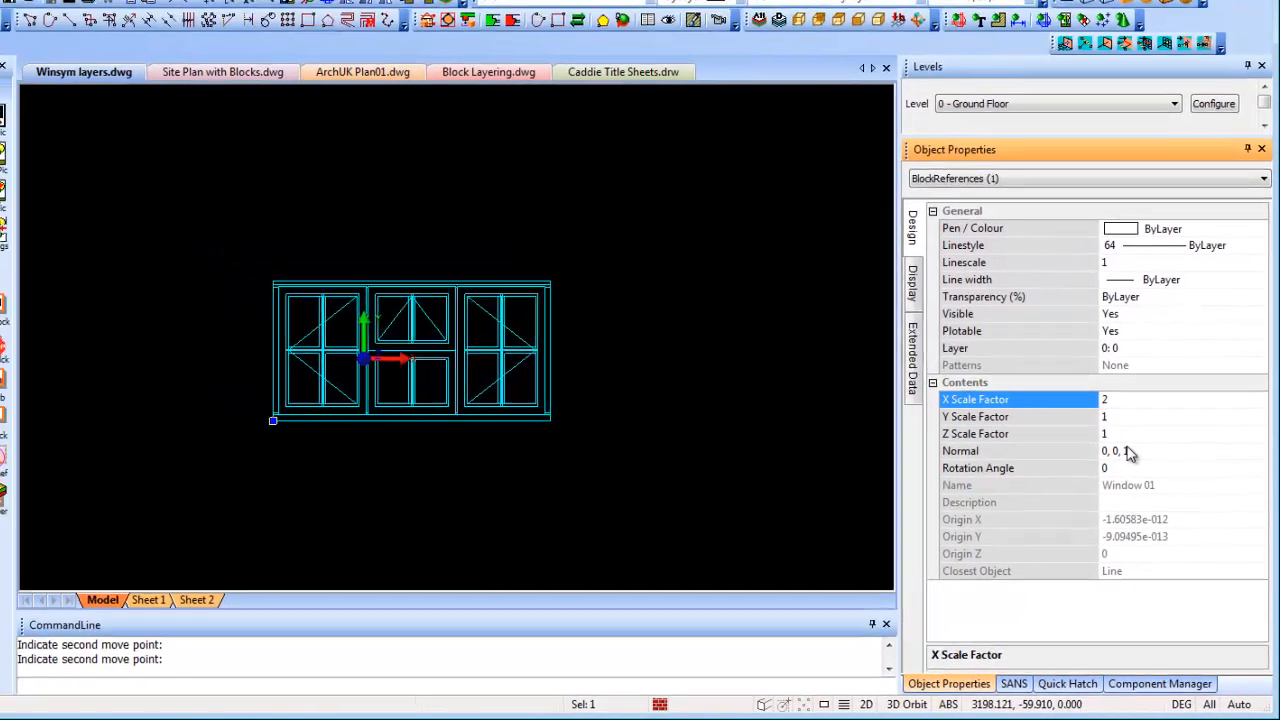
type("2")
key("Return")
left_click(1176, 441)
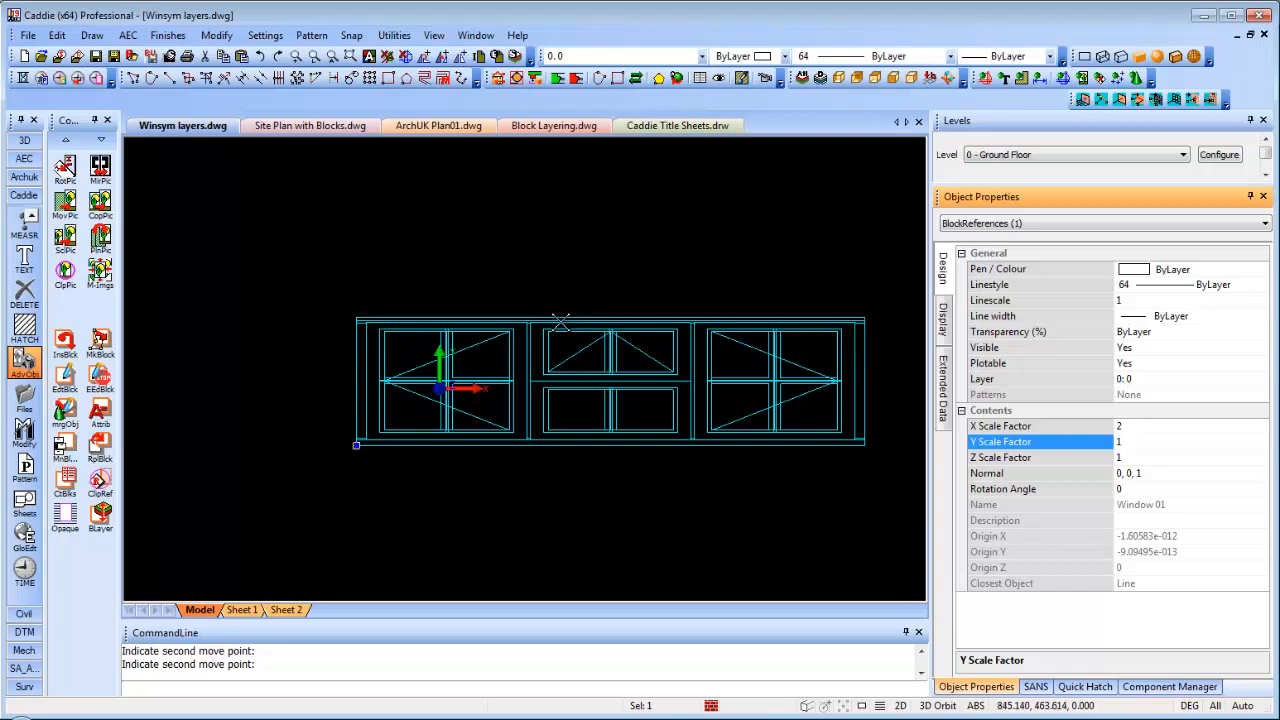
left_click(1106, 427)
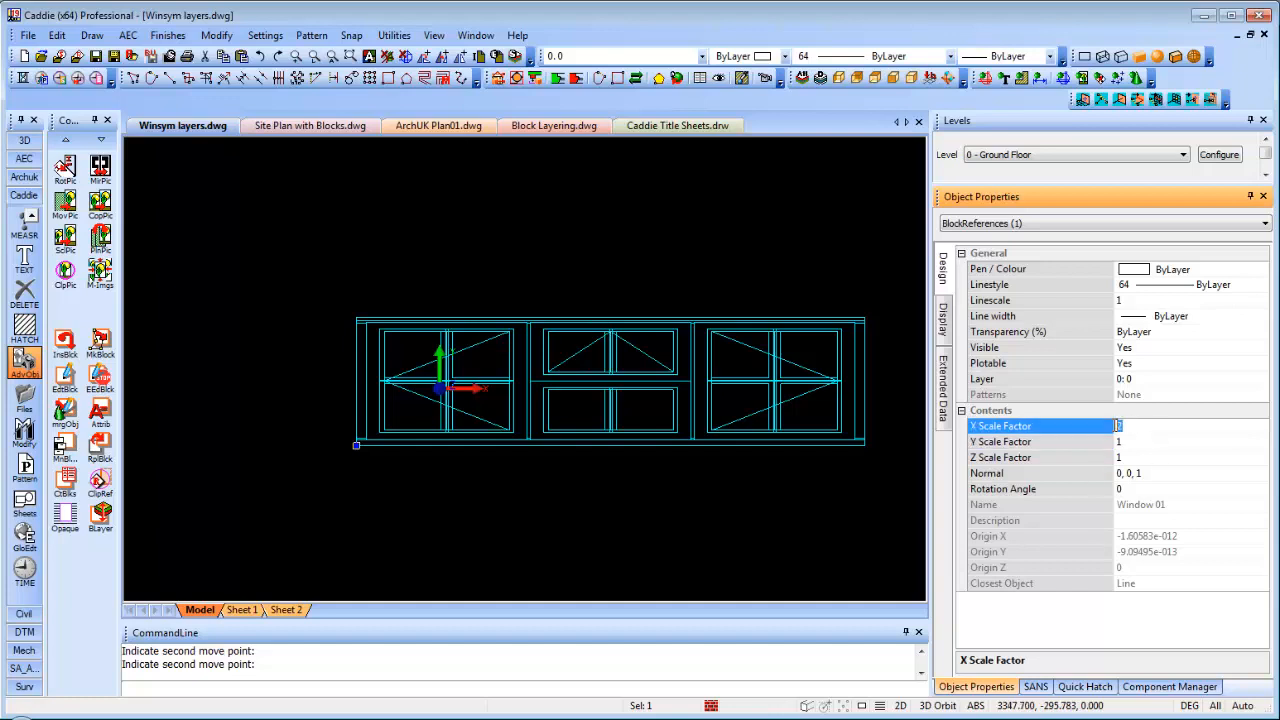
key("Return")
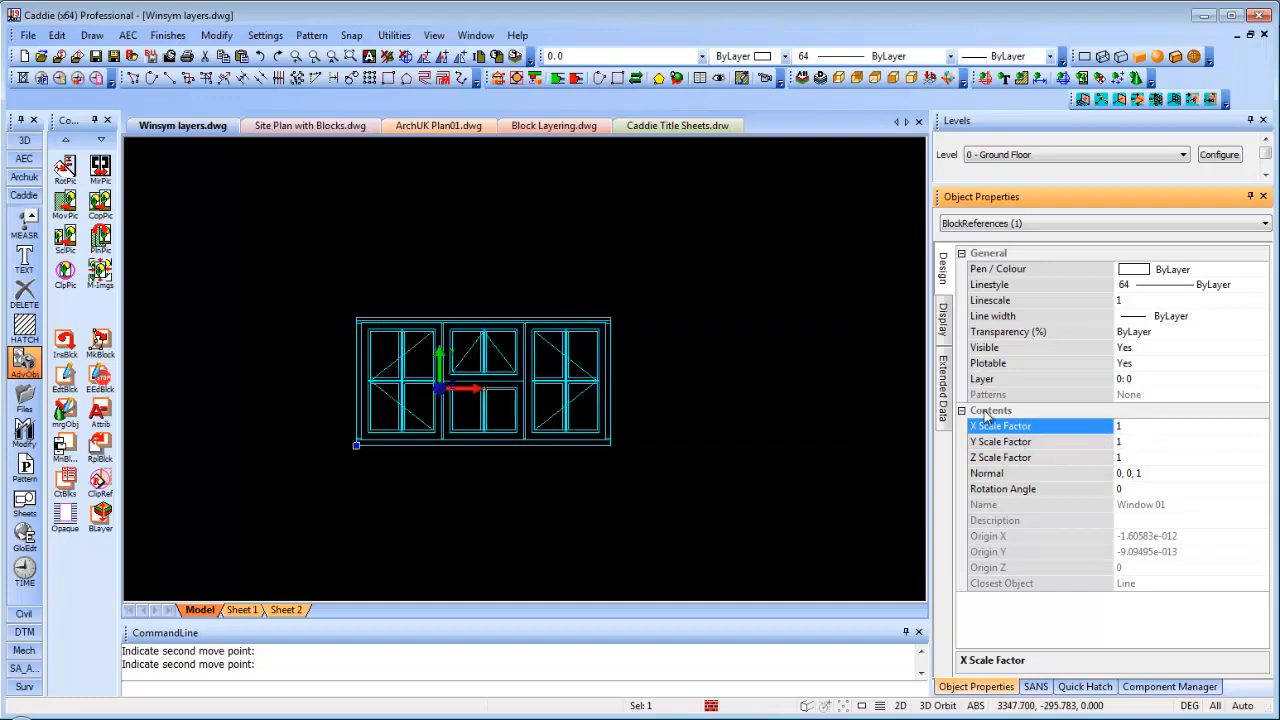
Rotate the block 45°, then set its rotation angle back to 0
left_click(1120, 488)
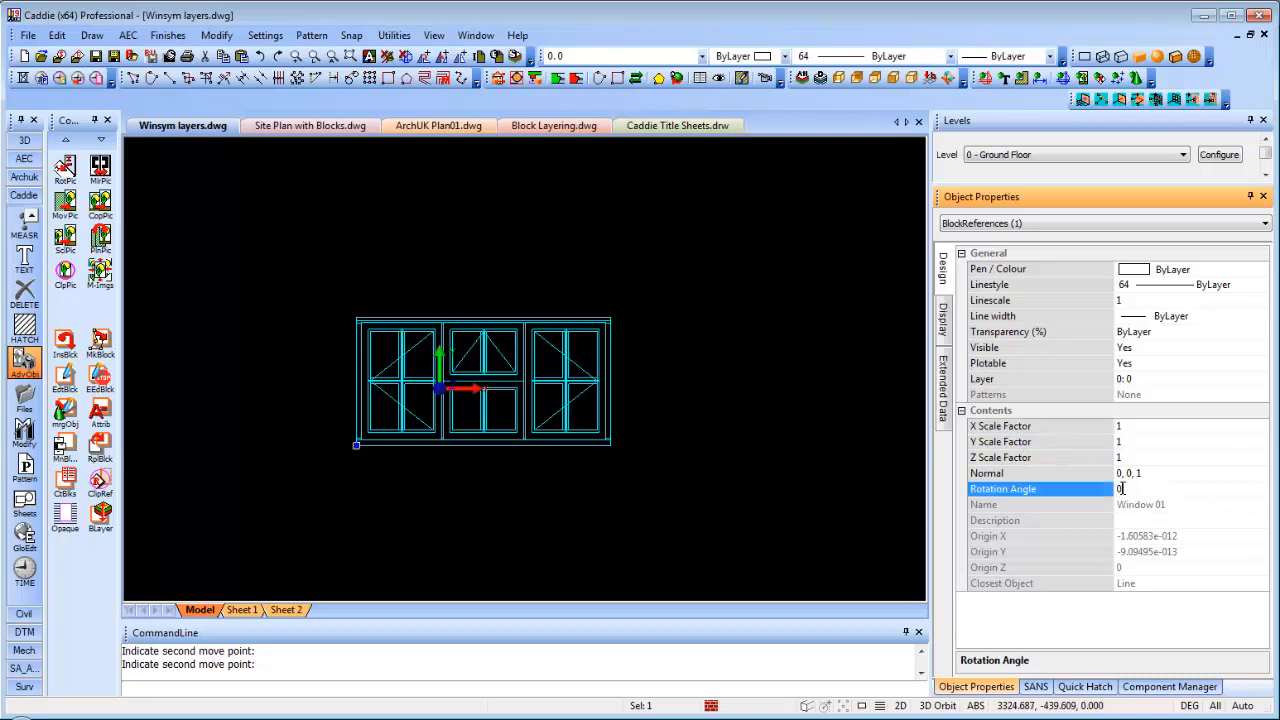
type("45")
key("Return")
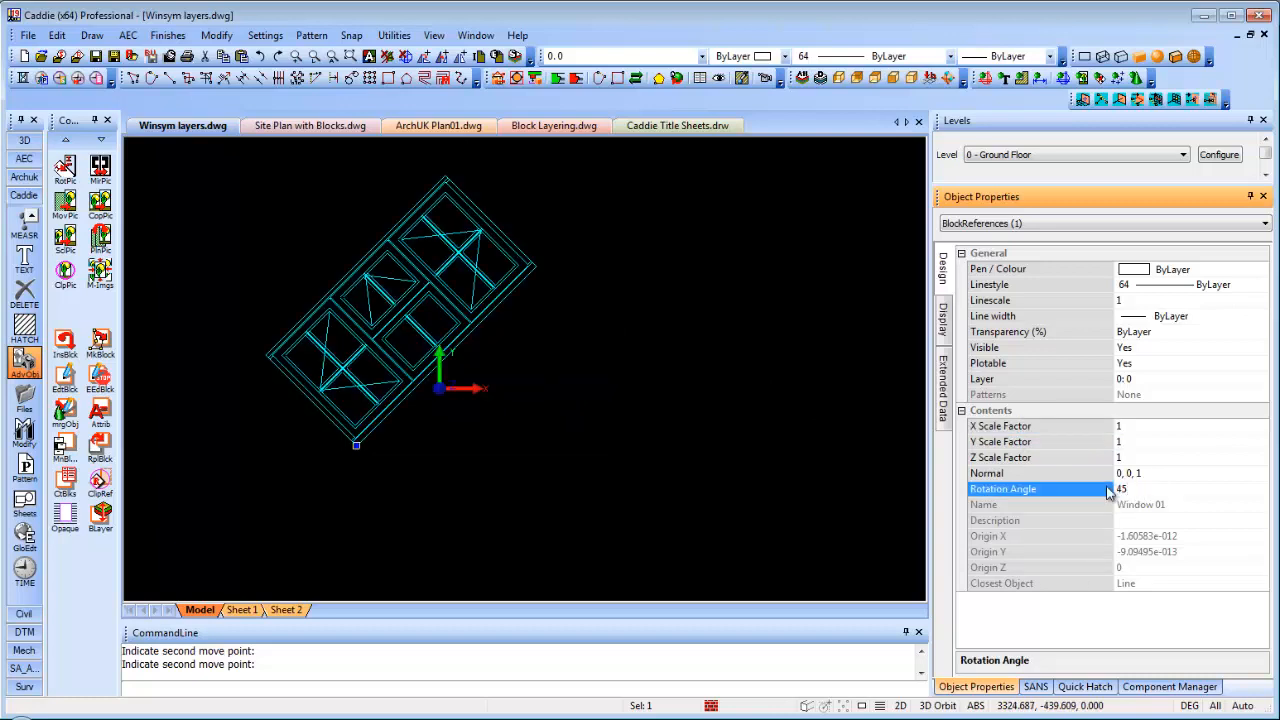
left_click(1112, 489)
left_click(1085, 457)
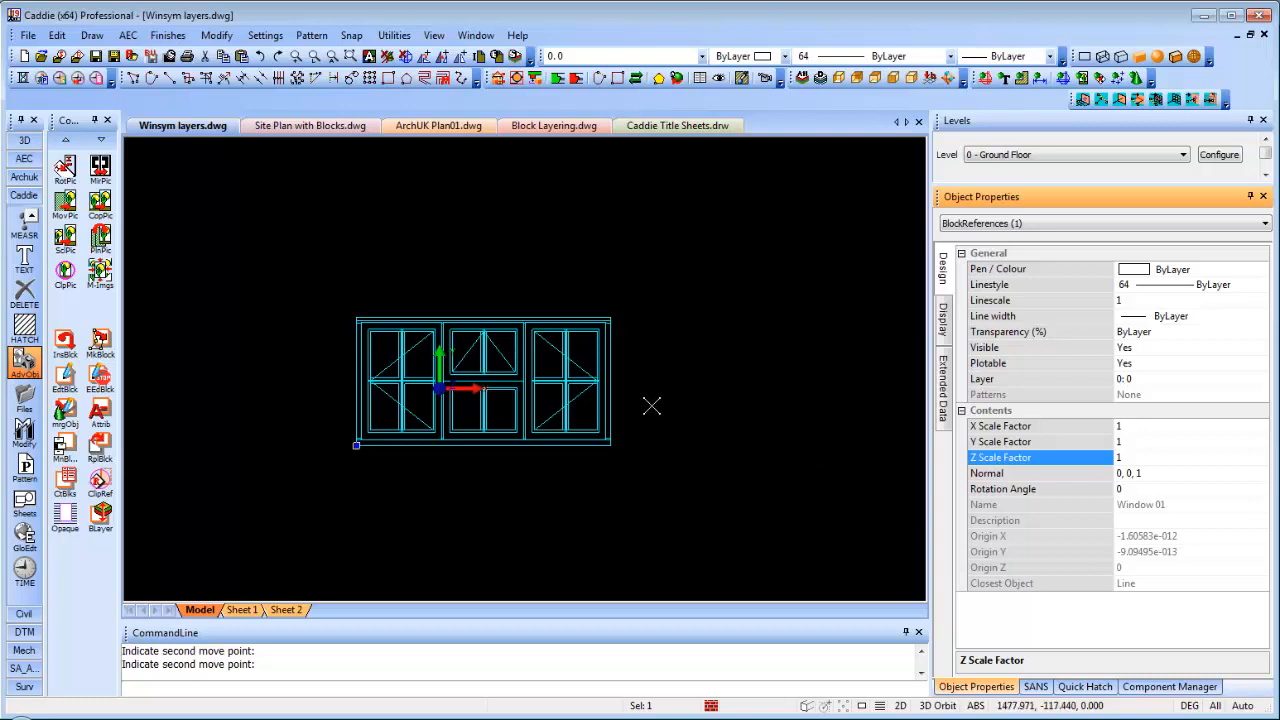
middle_click_drag(652, 406, 608, 380)
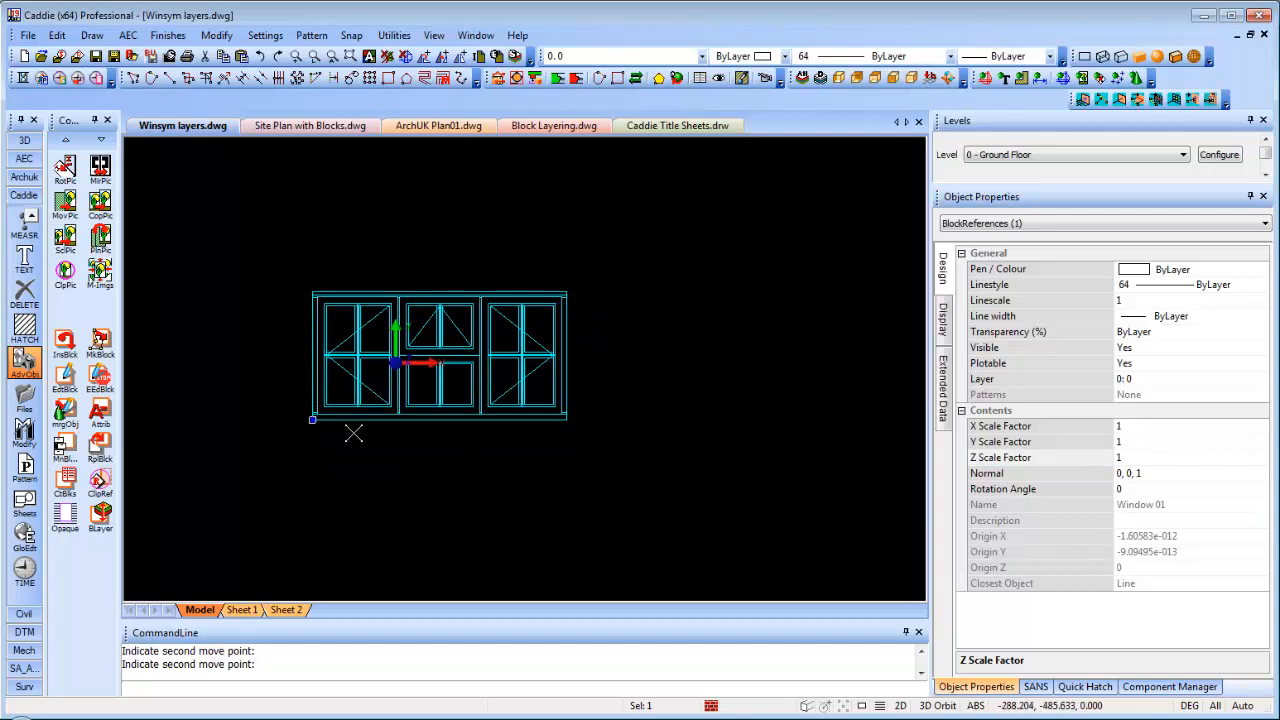
Start copying the Window 01 block, using its lower-left corner as the base point
scroll(380, 400, "down", 3)
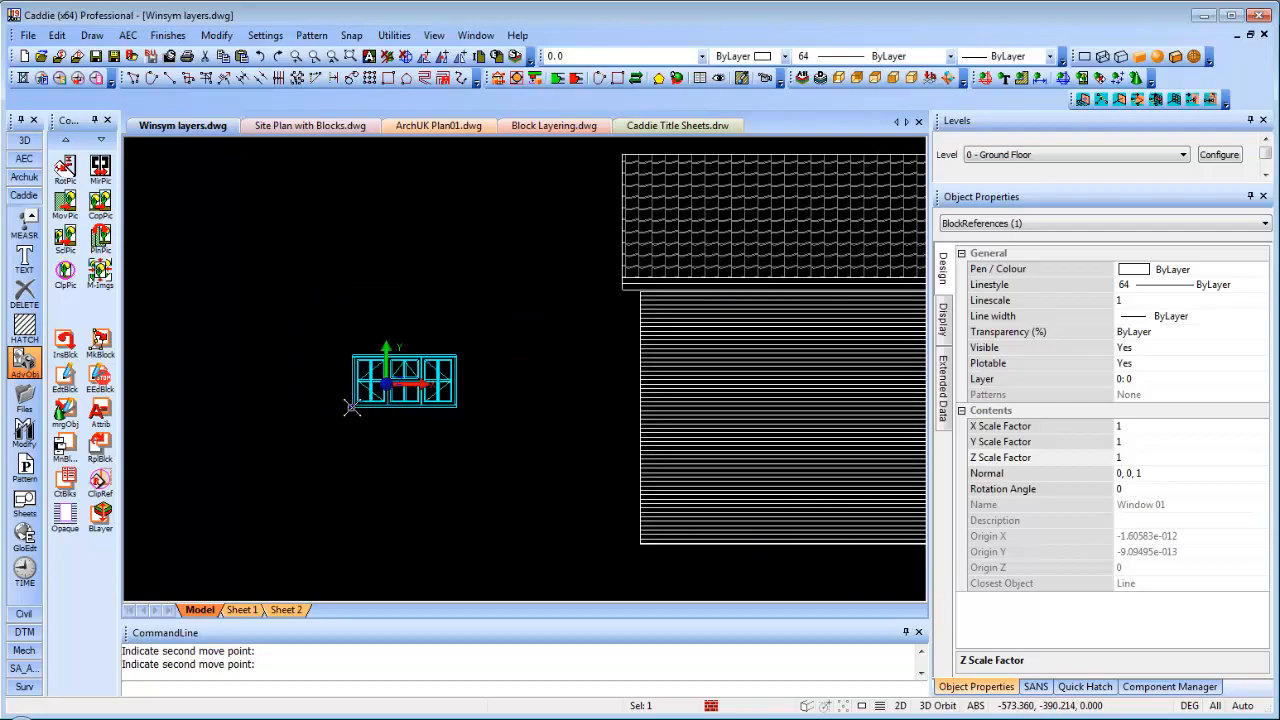
right_click(566, 422)
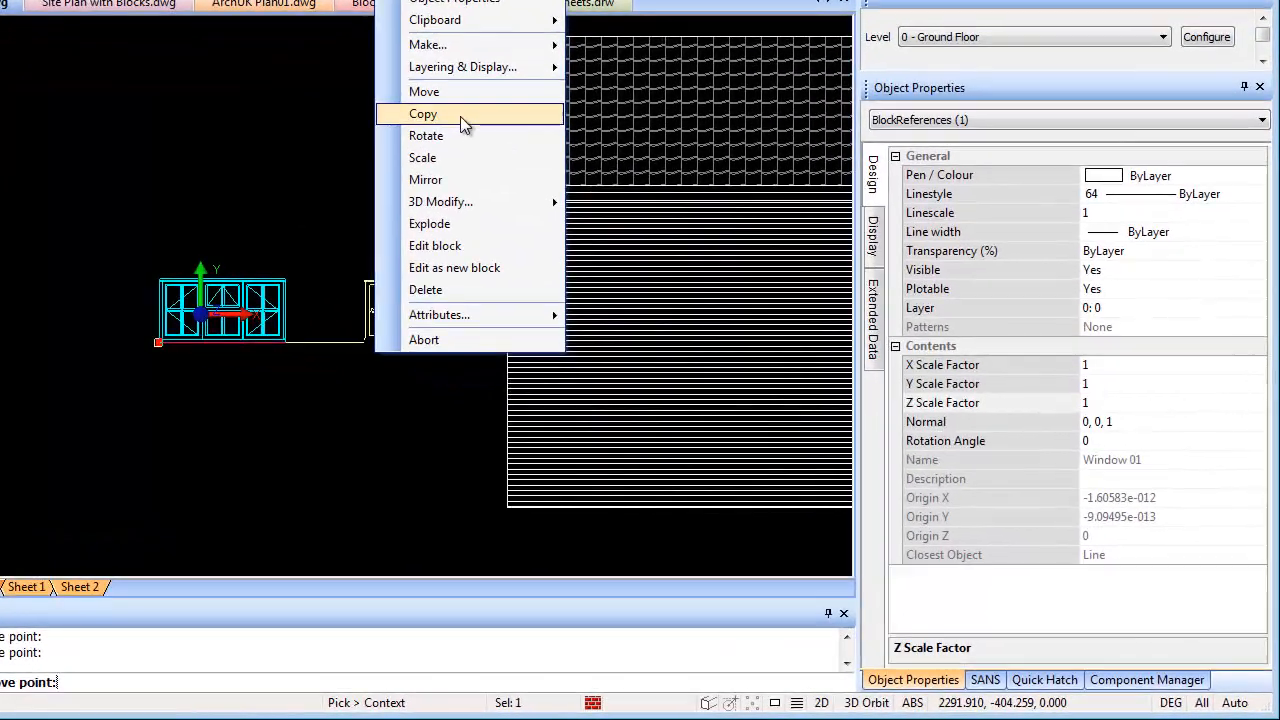
left_click(597, 217)
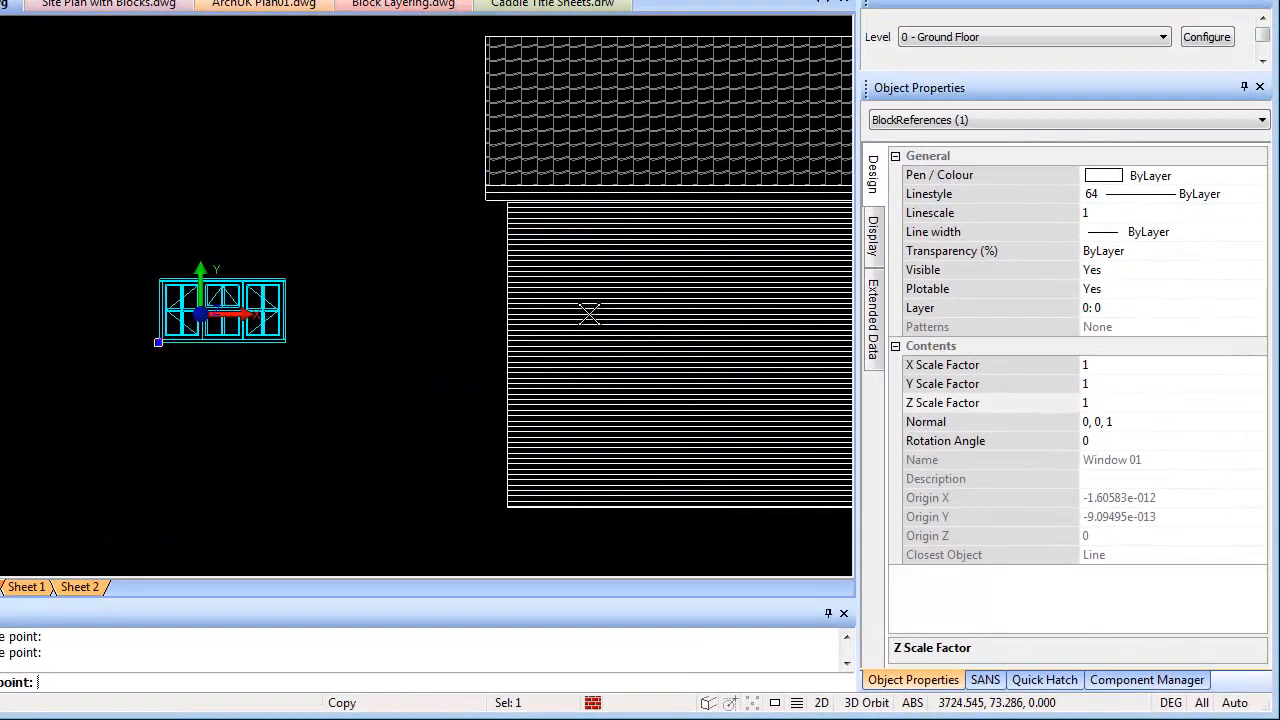
middle_click_drag(618, 308, 499, 300)
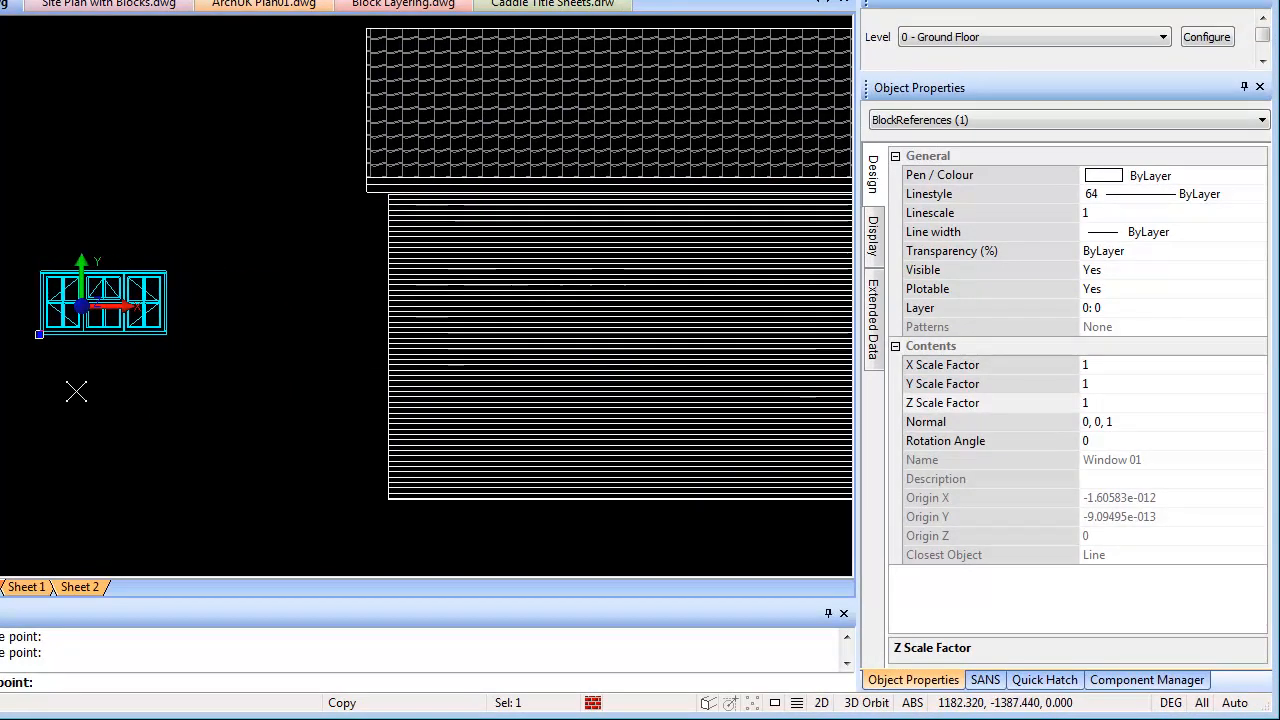
left_click(39, 332)
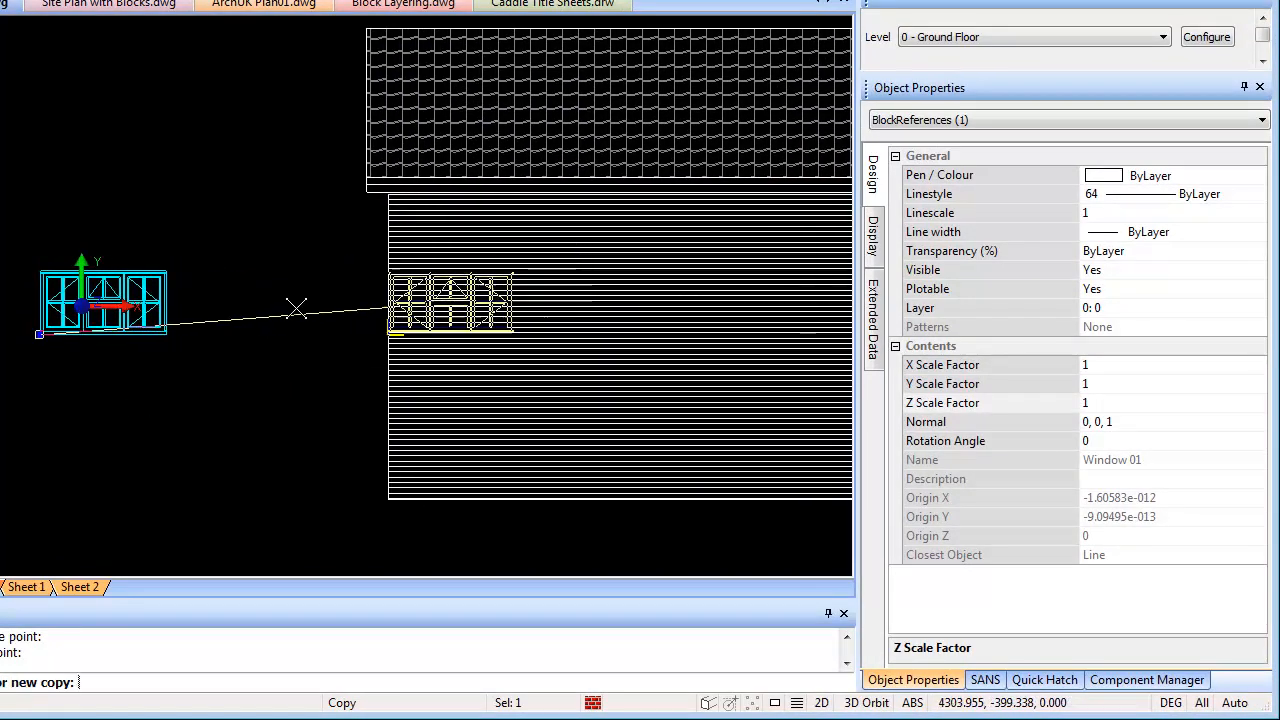
Place window copies along the wall, six in a row plus one lower down
middle_click_drag(296, 307, 100, 305)
left_click(240, 290)
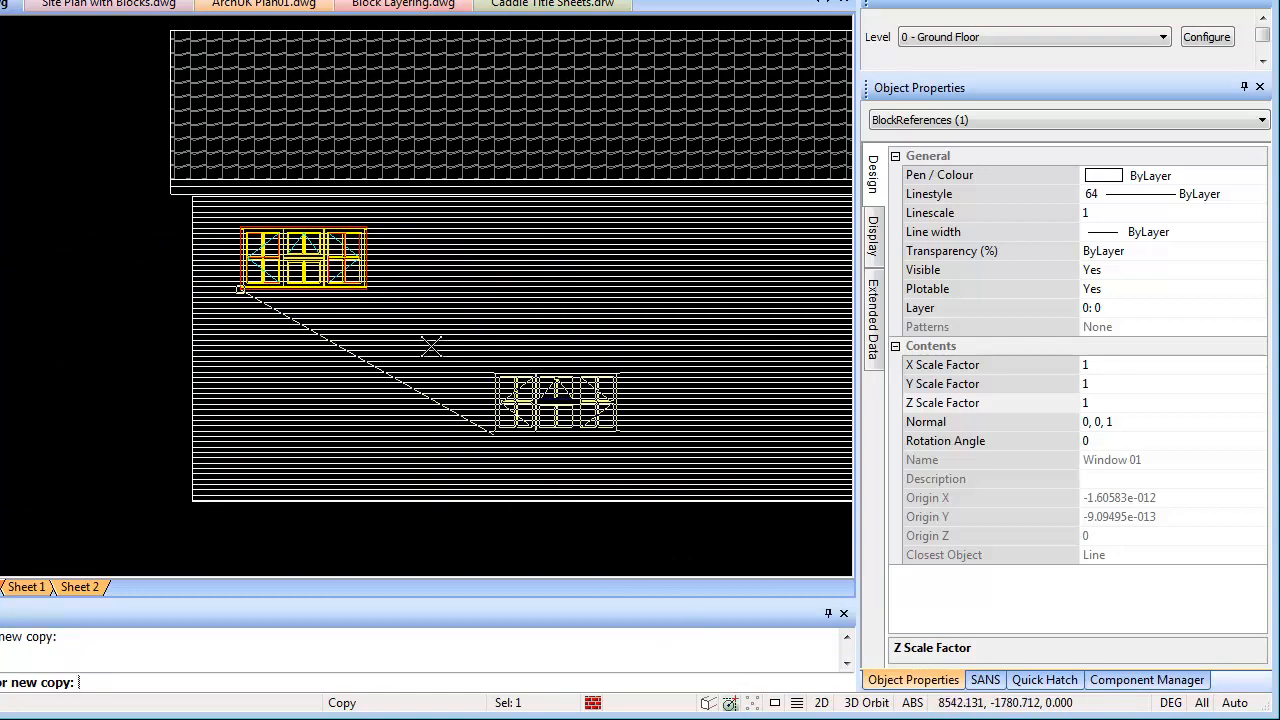
left_click(437, 289)
left_click(614, 289)
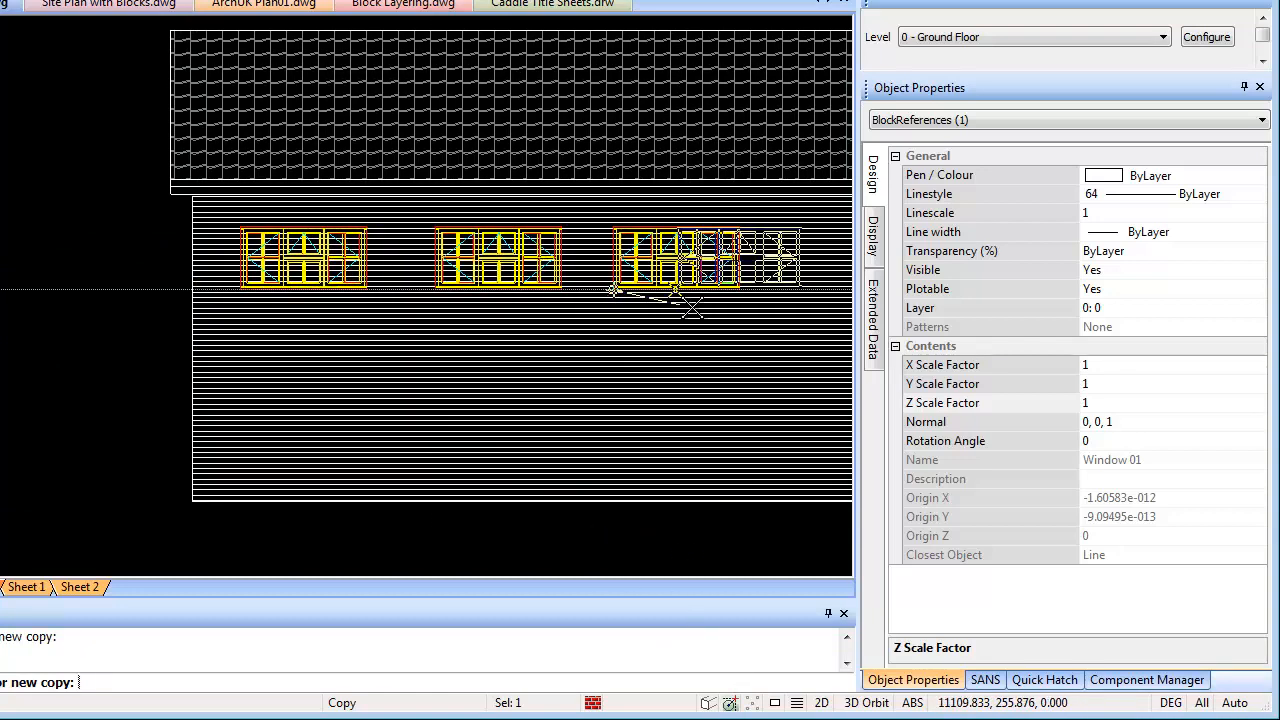
middle_click_drag(632, 315, 355, 323)
left_click(534, 312)
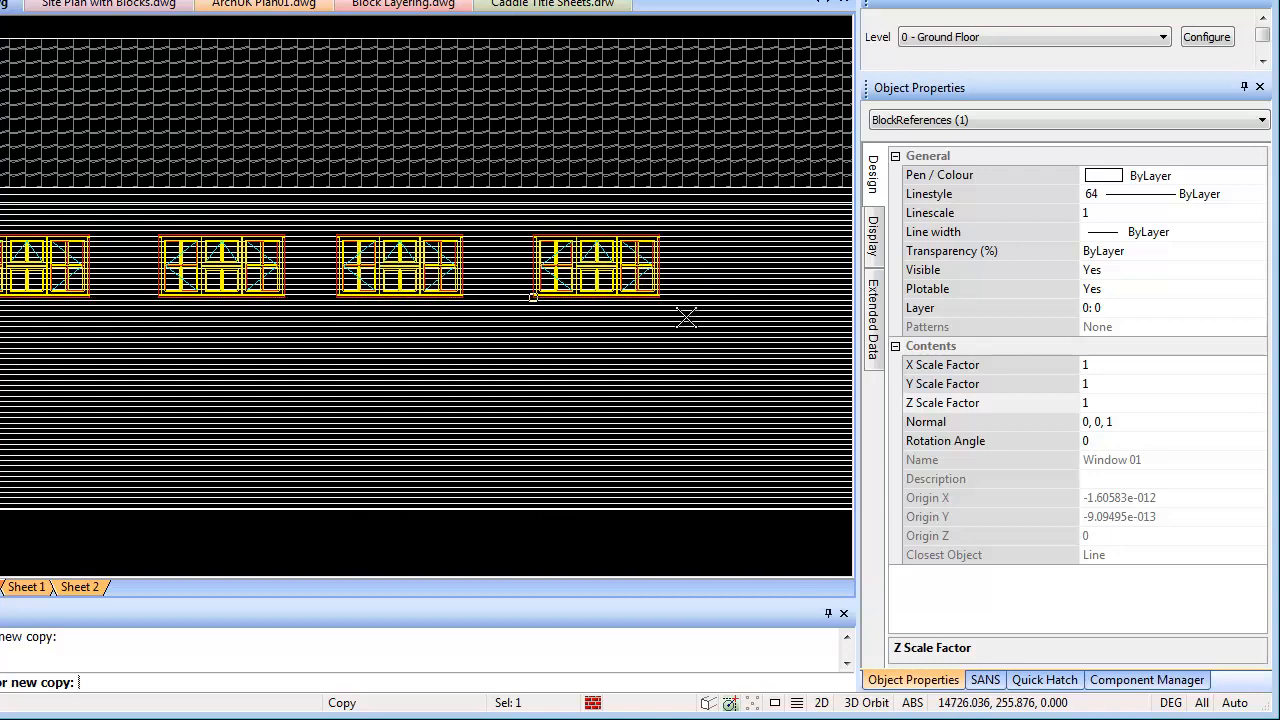
left_click(704, 297)
middle_click_drag(391, 378, 321, 377)
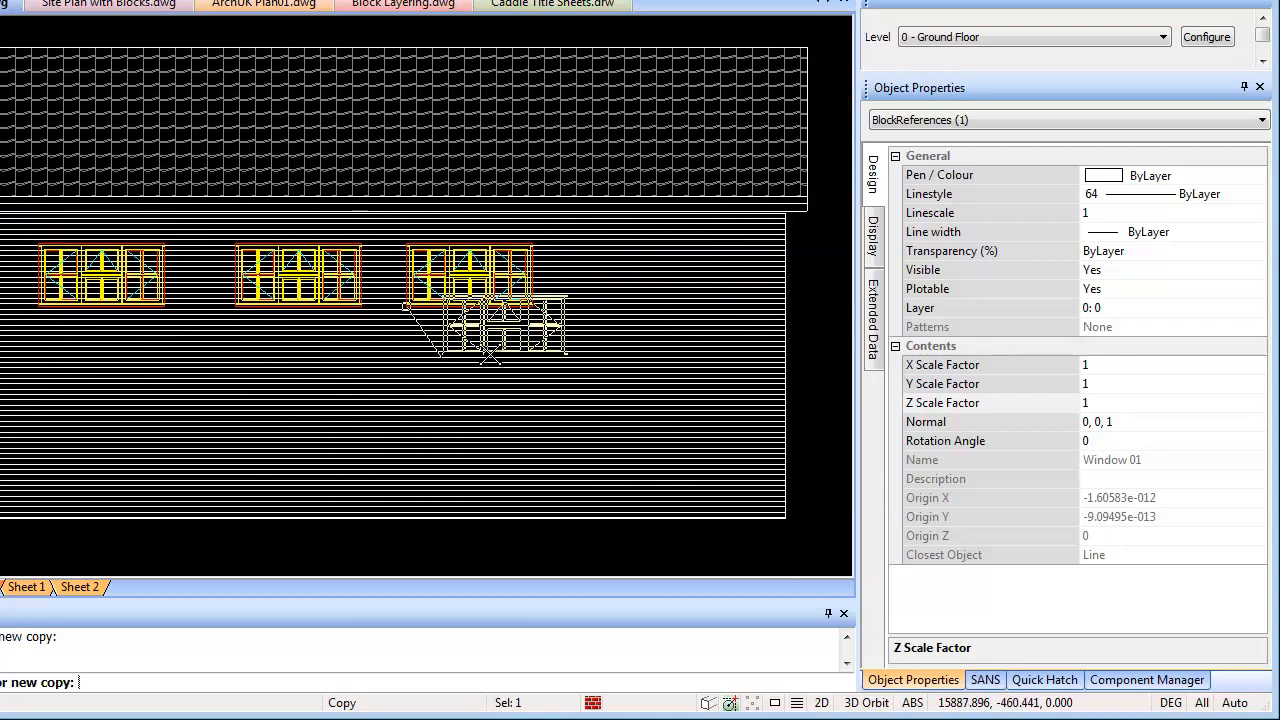
left_click(591, 314)
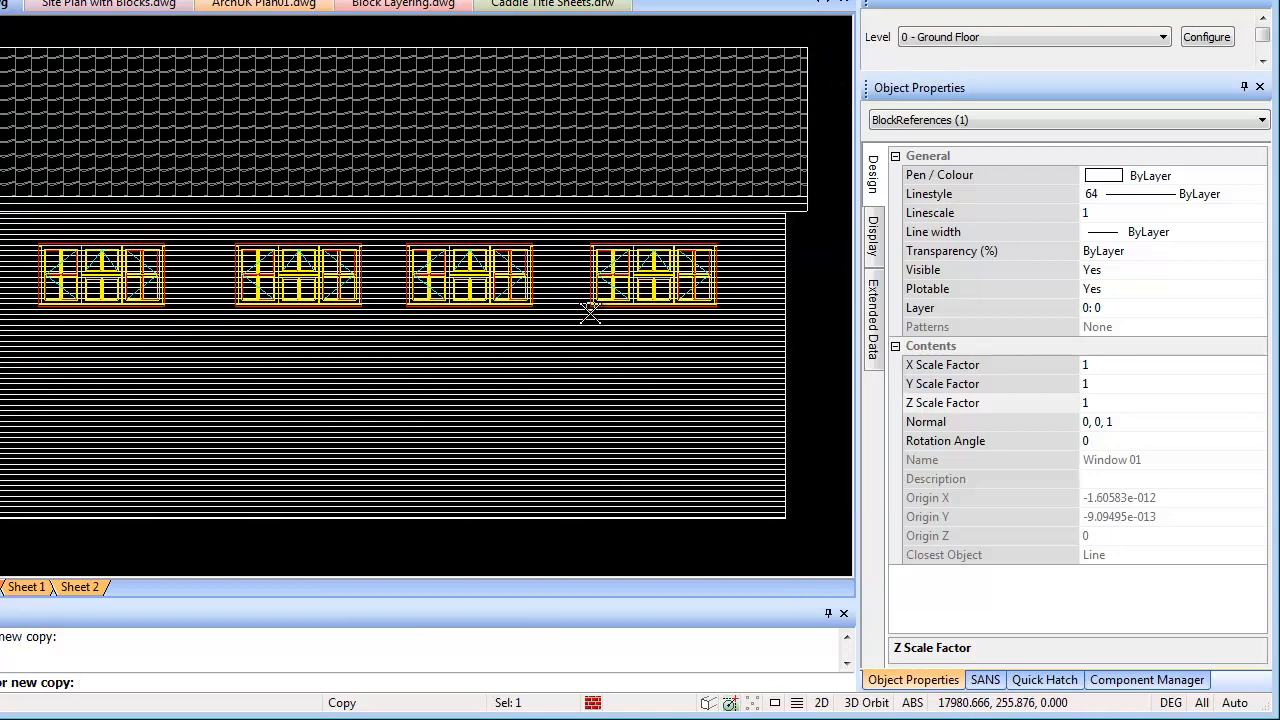
left_click(585, 427)
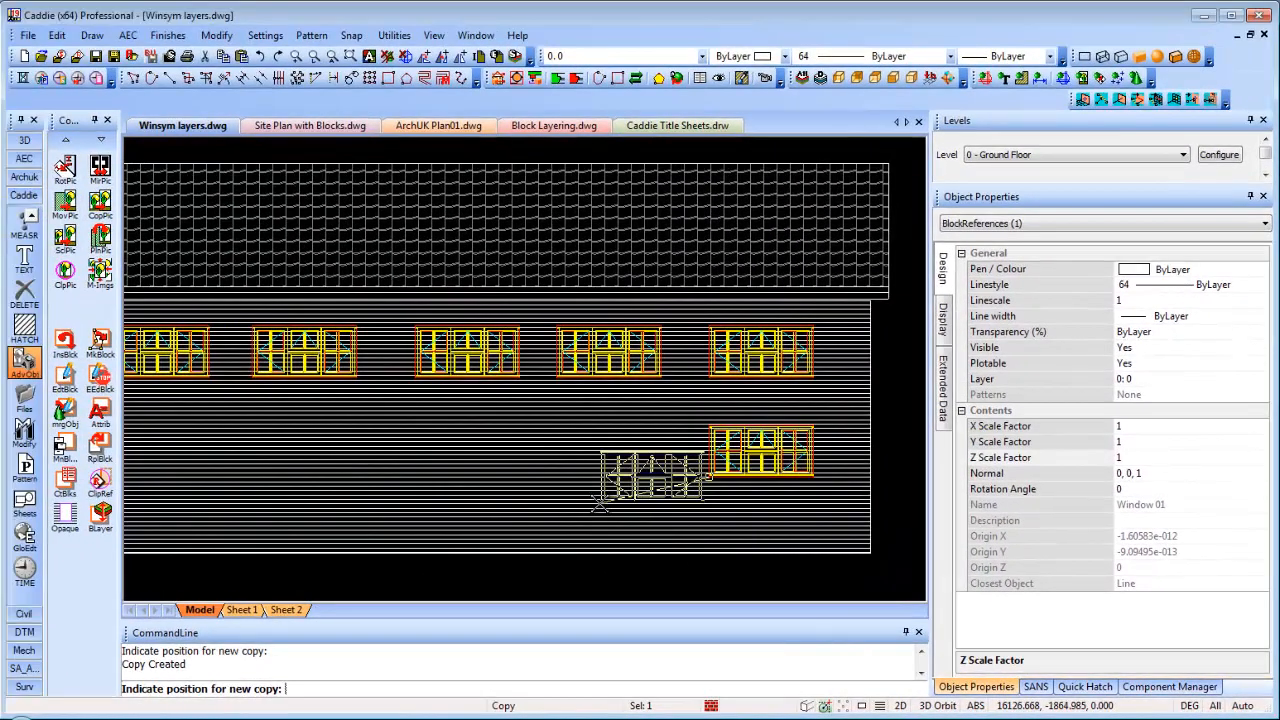
middle_click_drag(497, 425, 638, 365)
scroll(740, 422, "down", 2)
key("Escape")
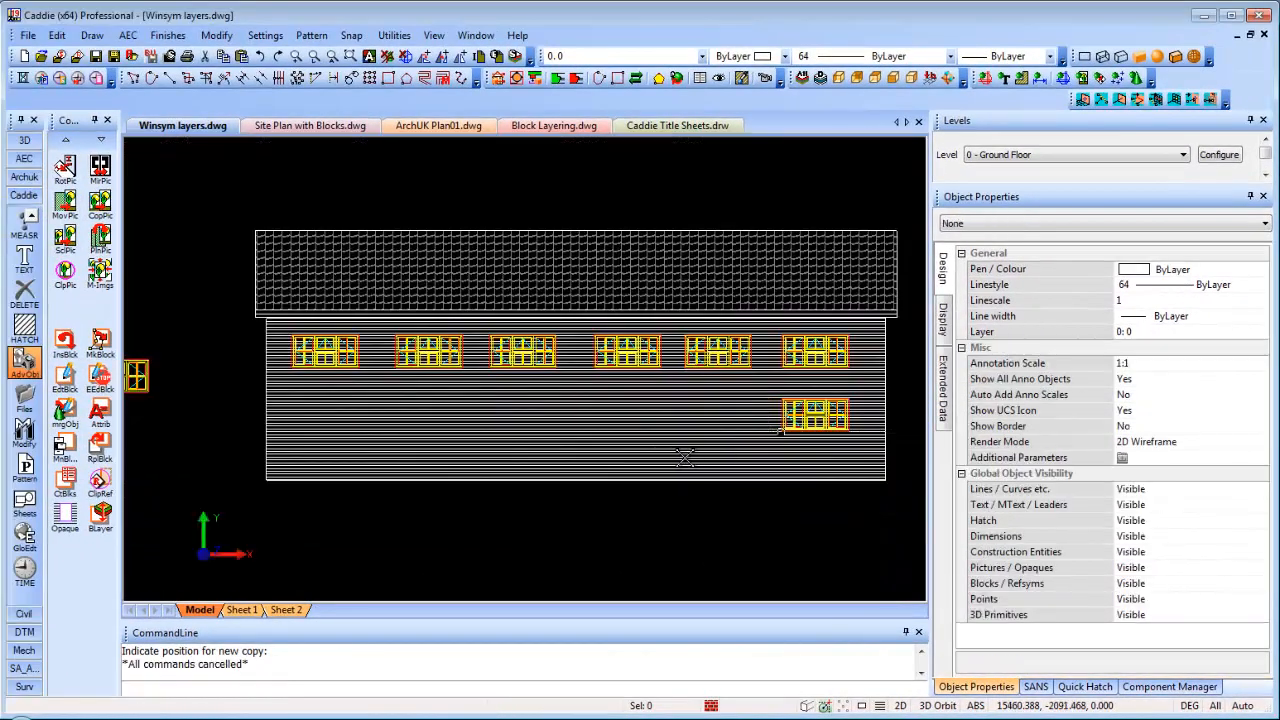
Pan and zoom until the standalone window block left of the elevation fills the view
middle_click_drag(616, 401, 577, 454)
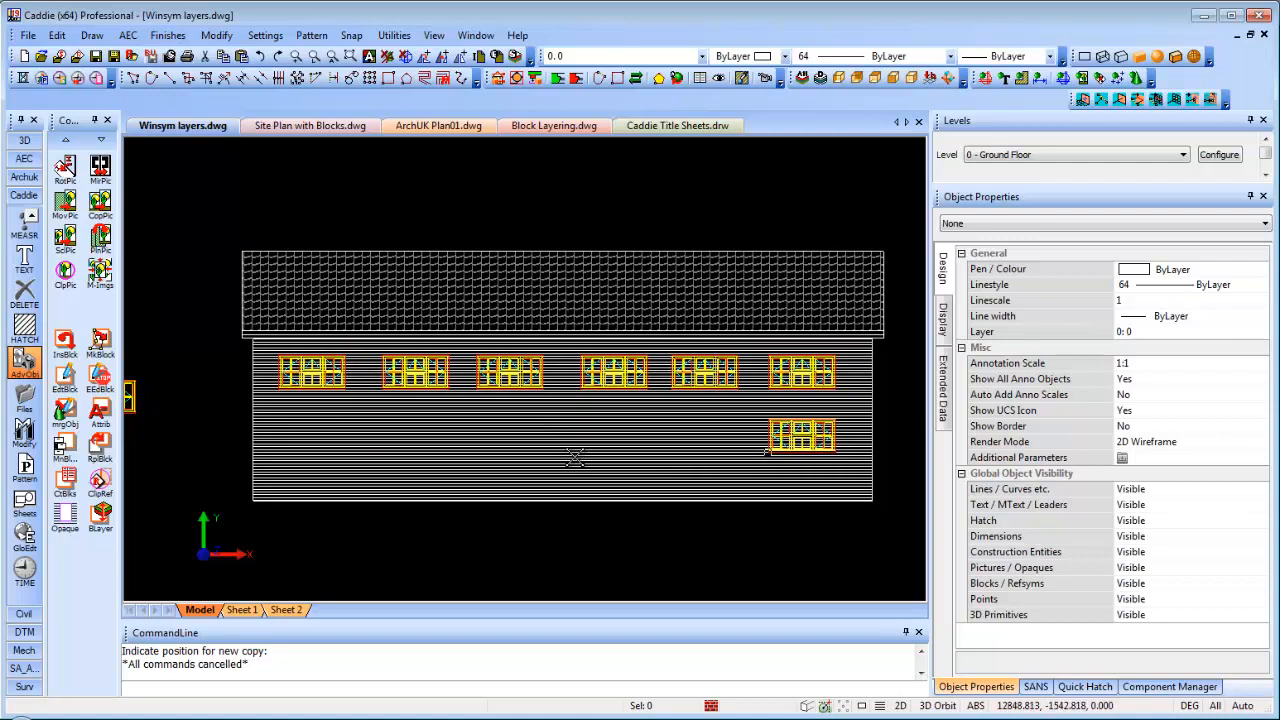
scroll(322, 371, "up", 3)
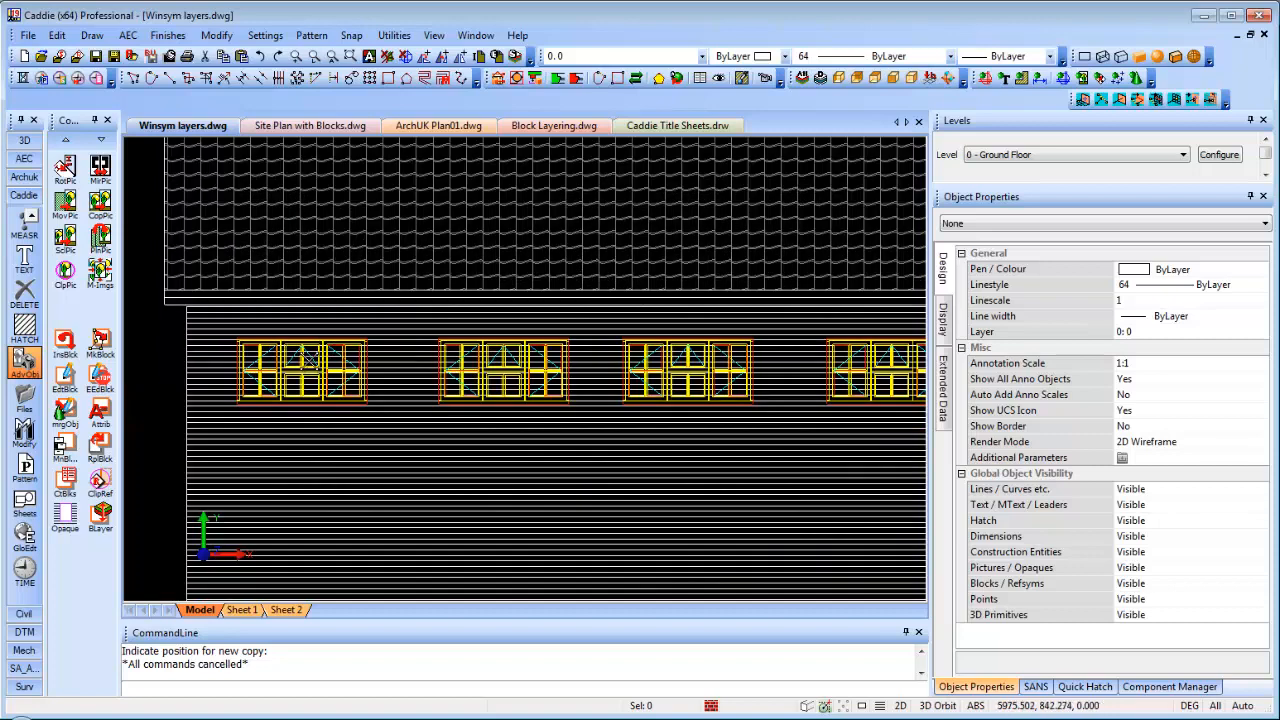
scroll(311, 361, "down", 1)
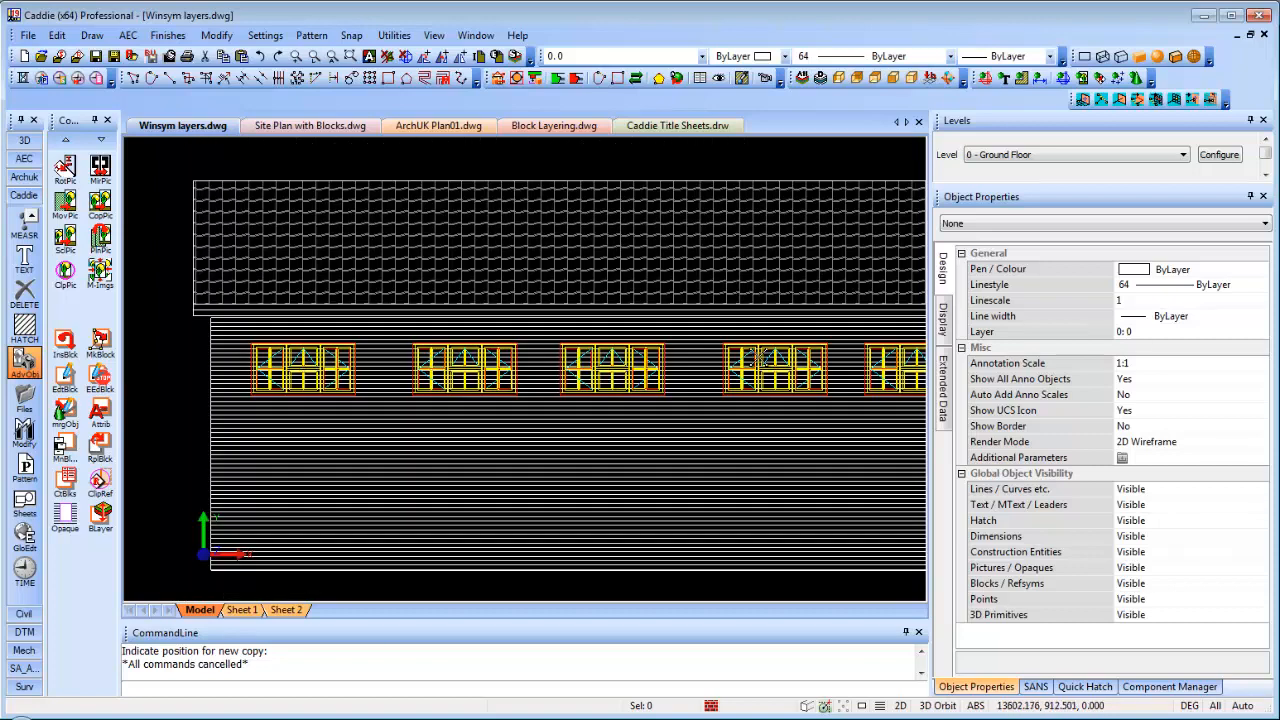
scroll(575, 370, "down", 3)
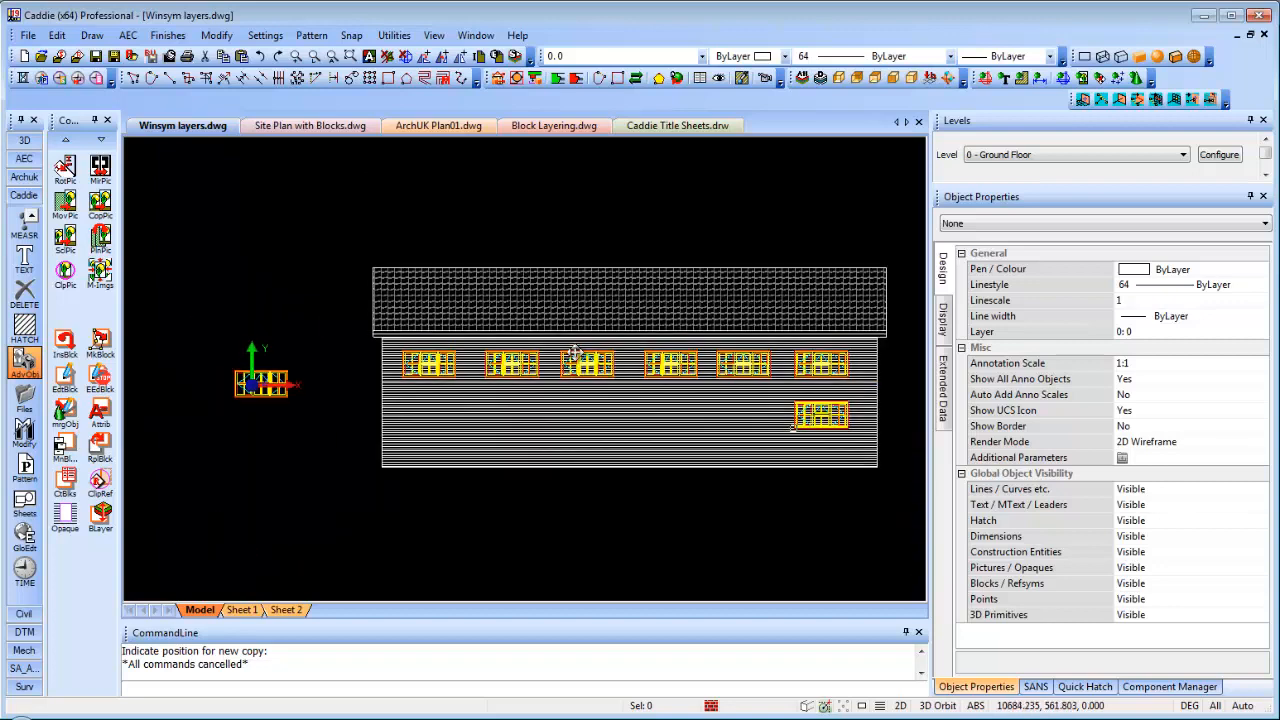
middle_click_drag(572, 372, 570, 330)
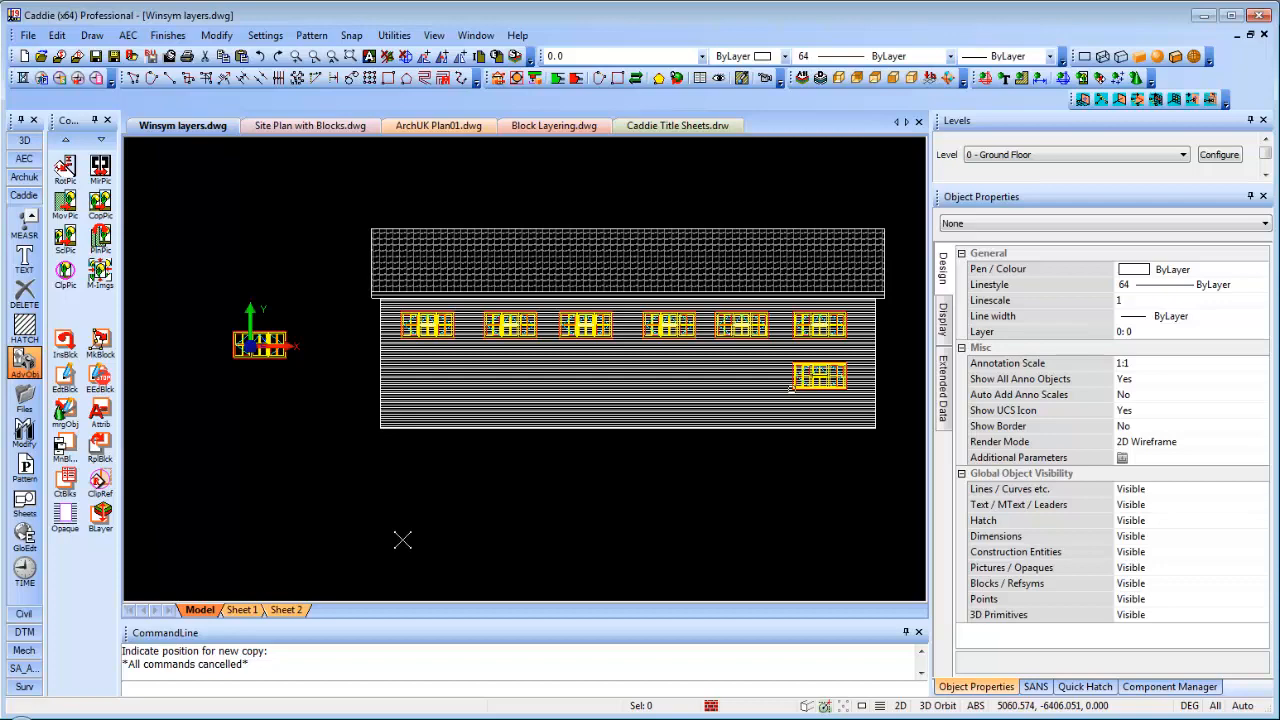
scroll(238, 360, "up", 4)
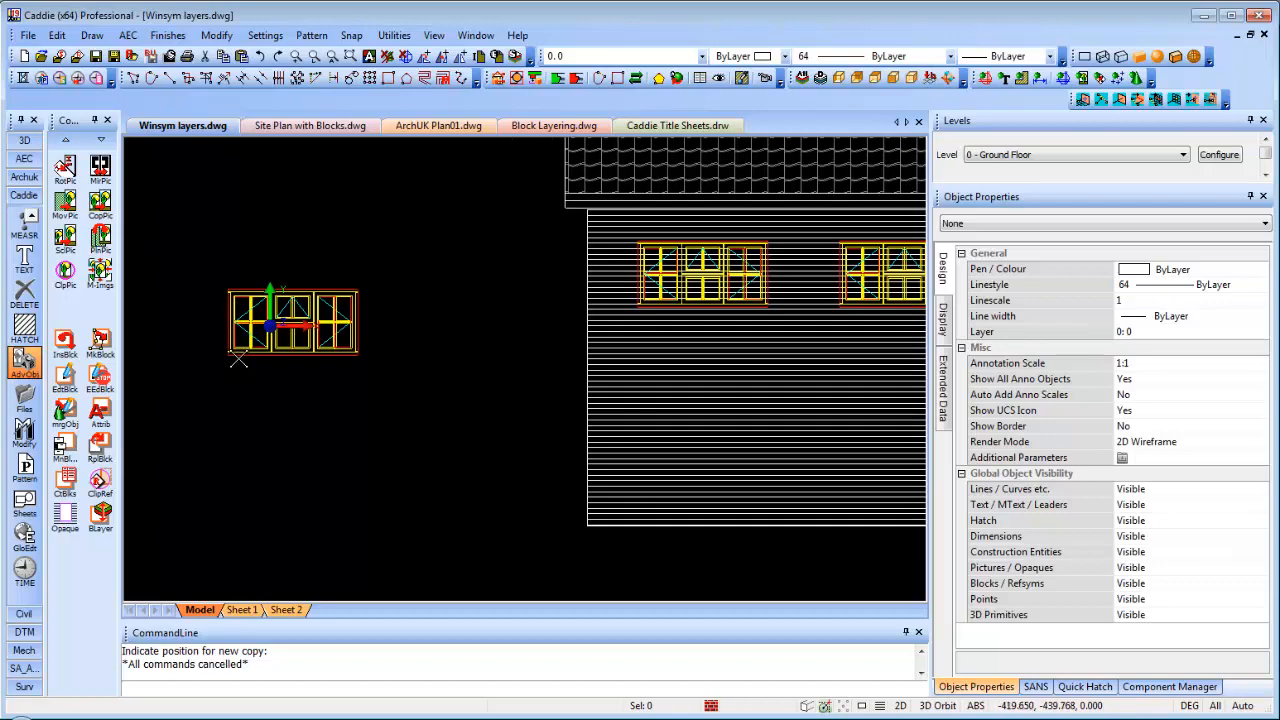
mouse_move(241, 362)
middle_mouse_down()
mouse_move(288, 412)
mouse_move(320, 412)
middle_mouse_up()
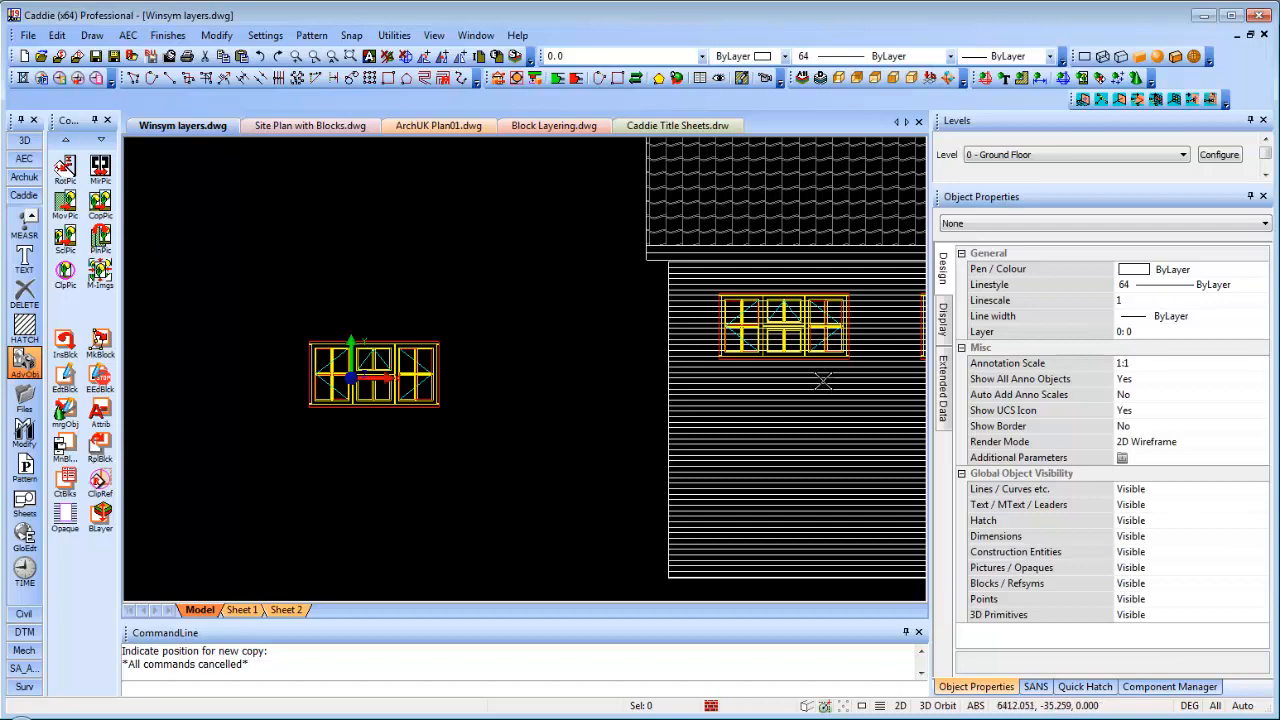
middle_click_drag(733, 394, 553, 404)
scroll(594, 312, "up", 2)
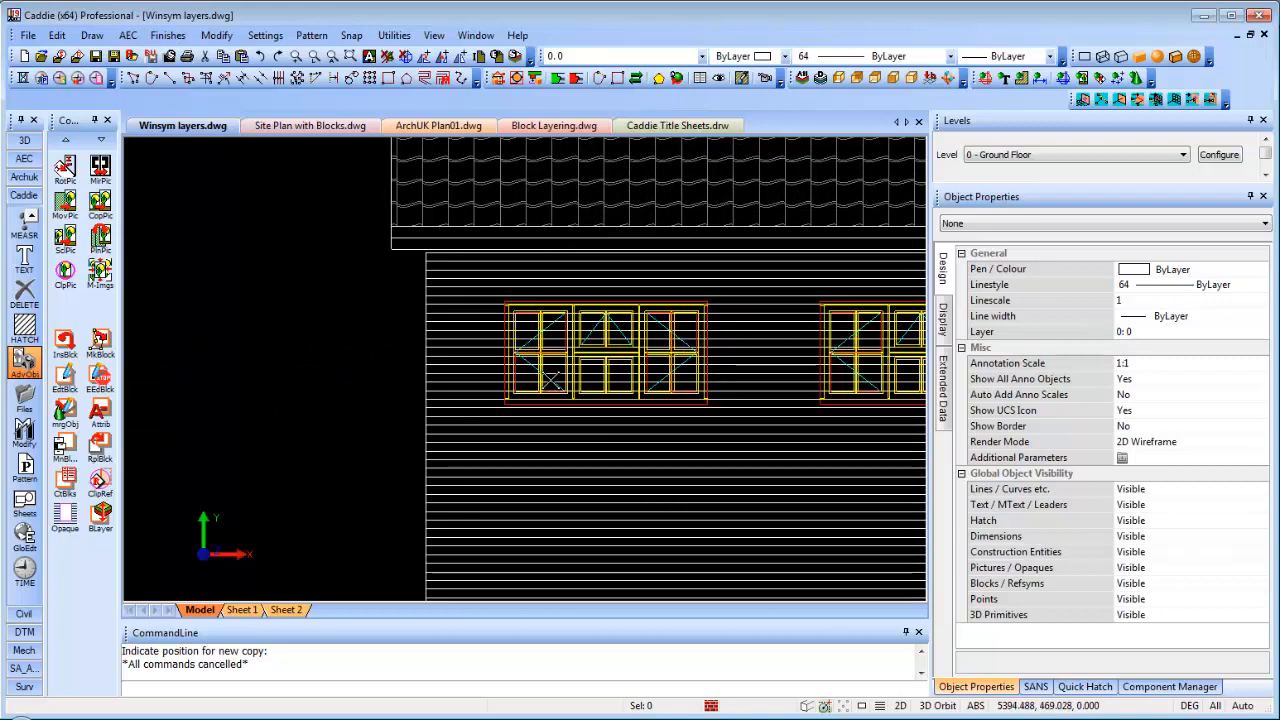
scroll(555, 381, "down", 2)
scroll(543, 366, "down", 2)
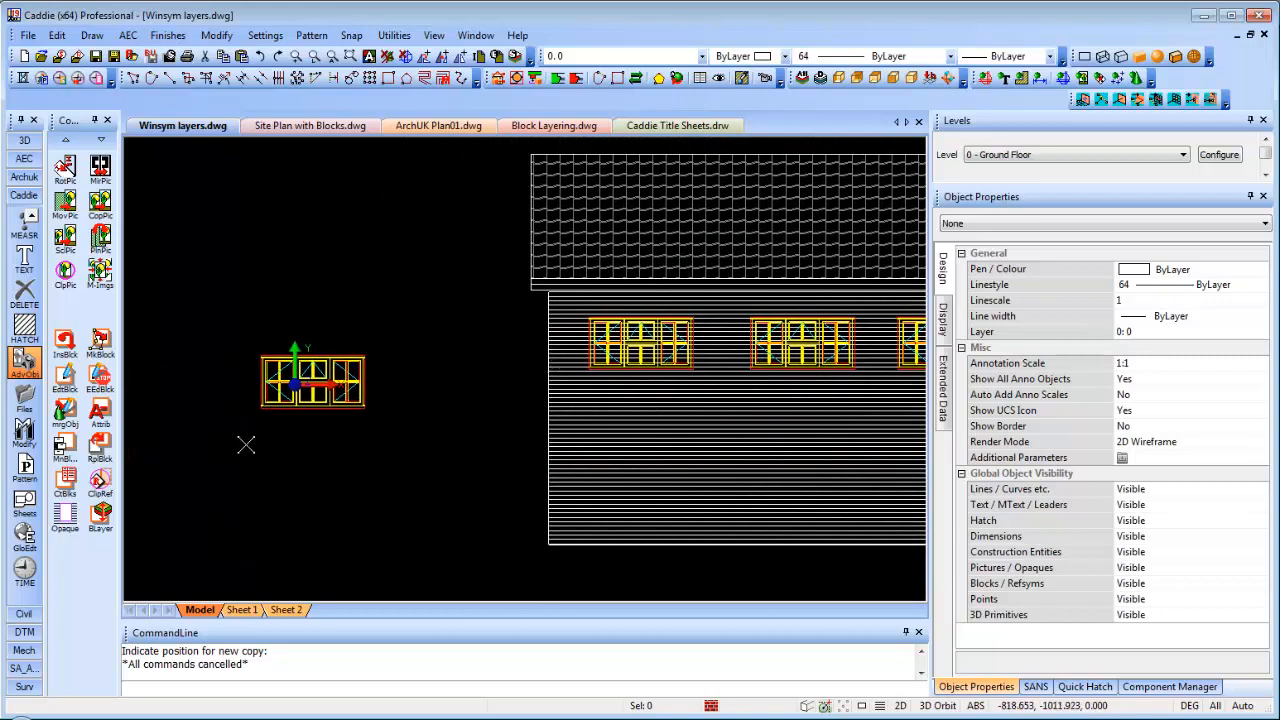
scroll(270, 416, "up", 3)
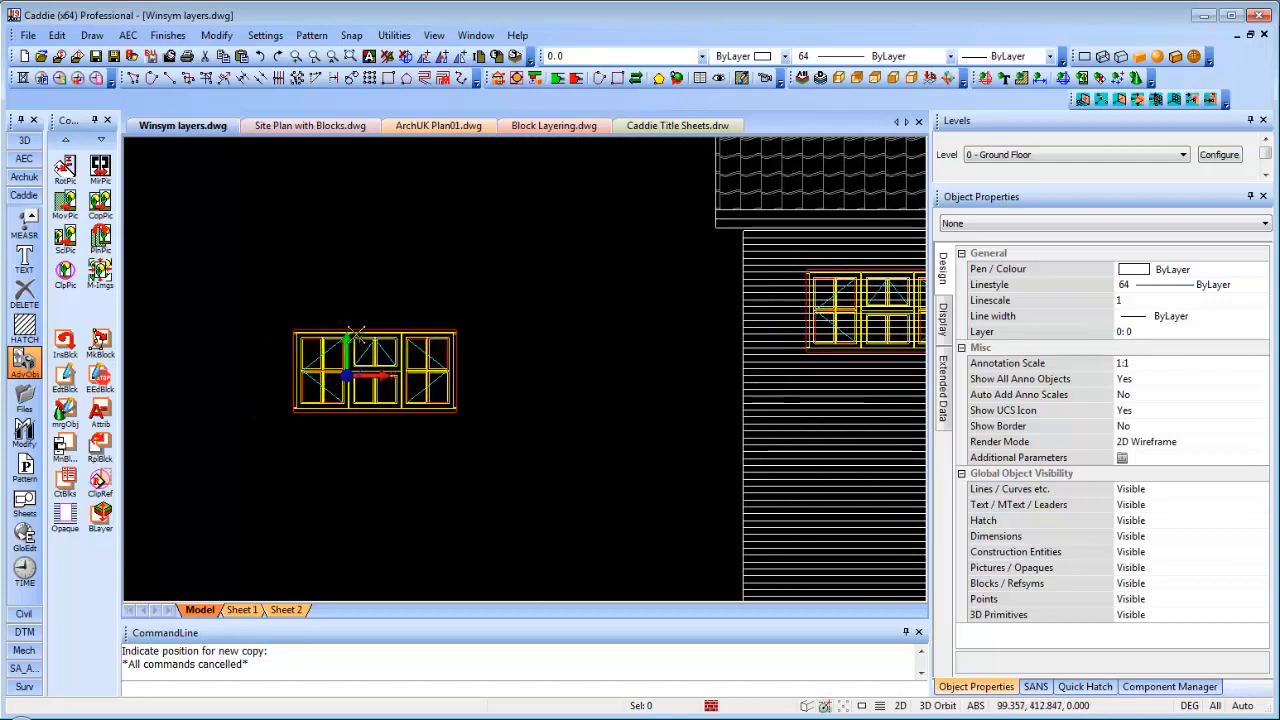
Open the standalone Window 01 block with Edit block and start the Opaque tool
left_click(358, 327)
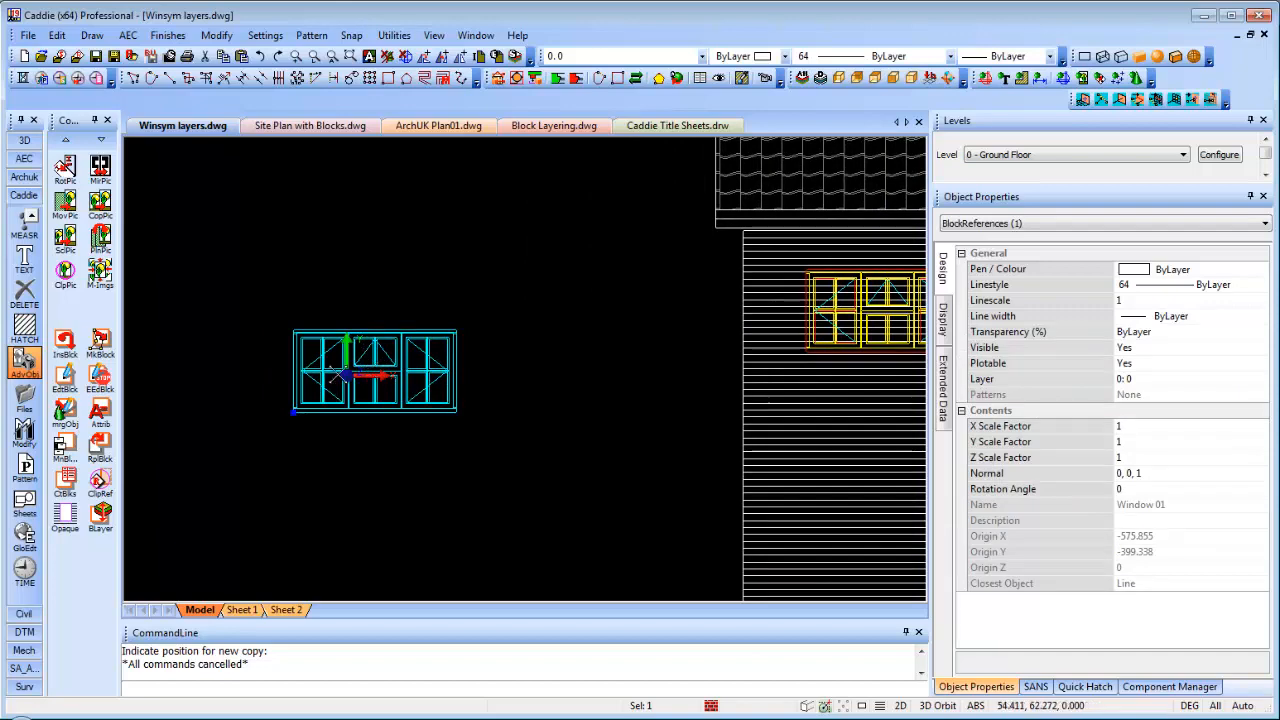
left_click(291, 413)
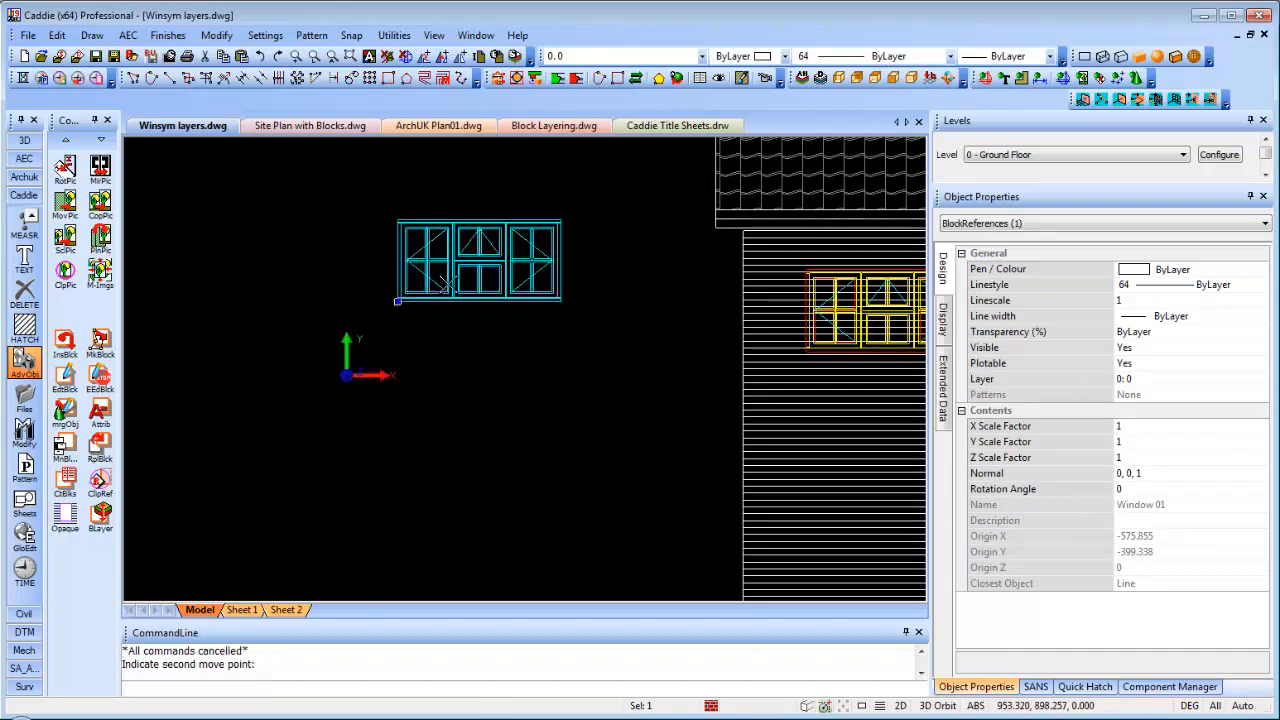
scroll(385, 455, "up", 3)
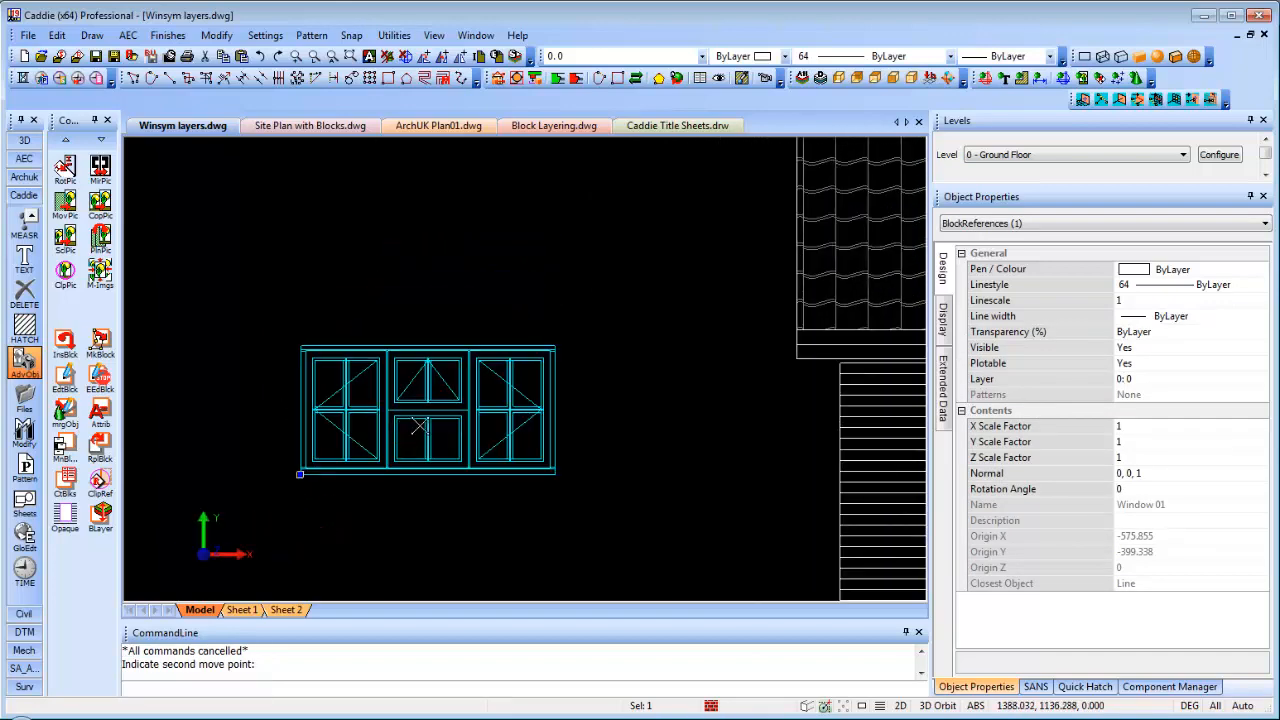
right_click(428, 366)
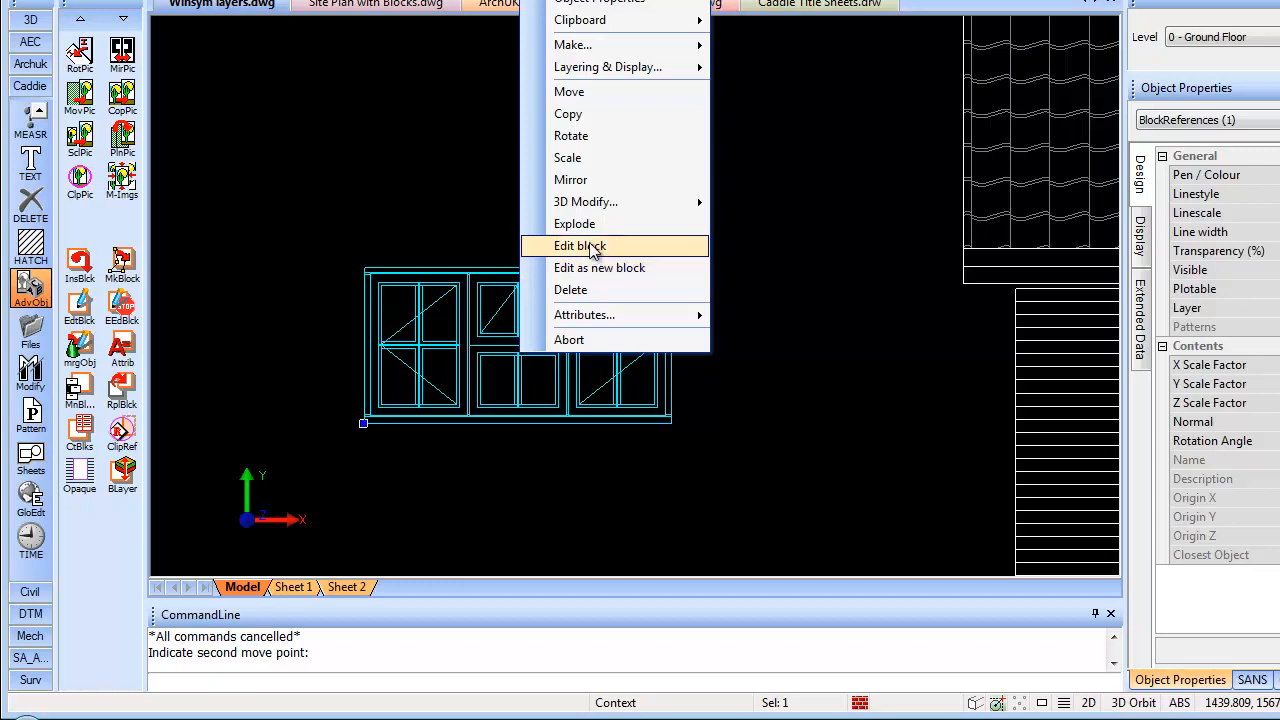
left_click(590, 247)
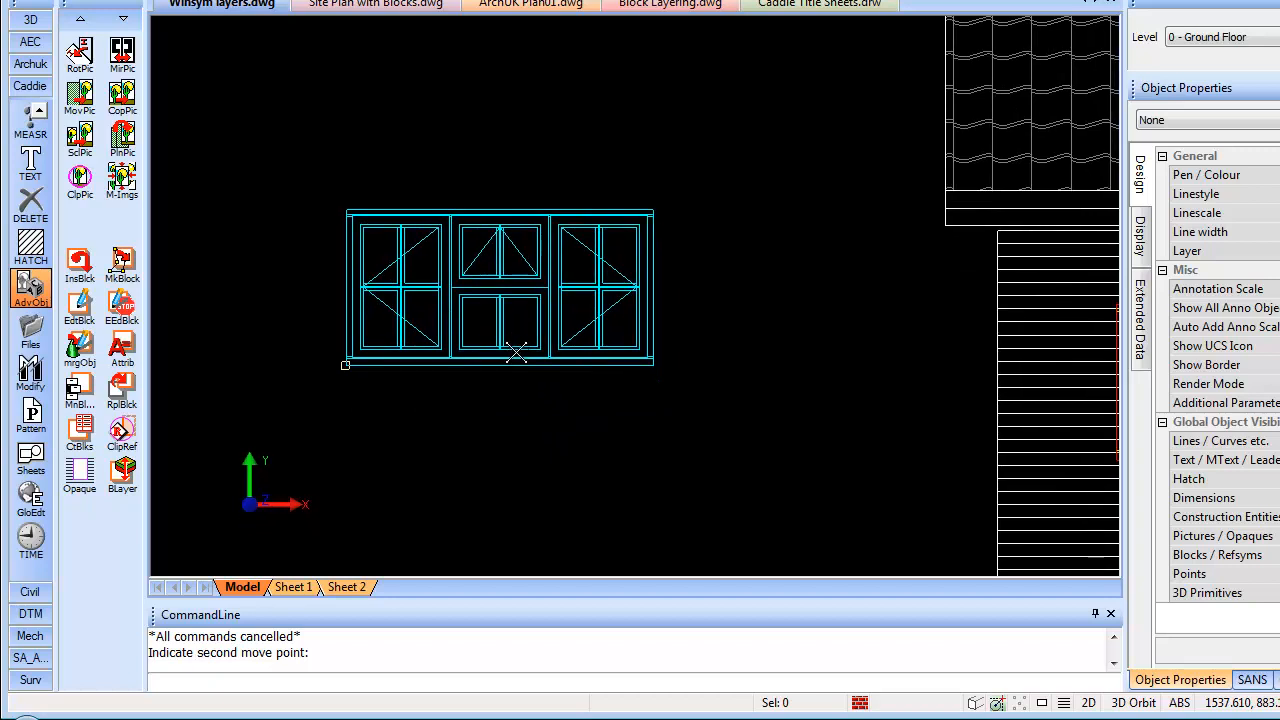
left_click(423, 209)
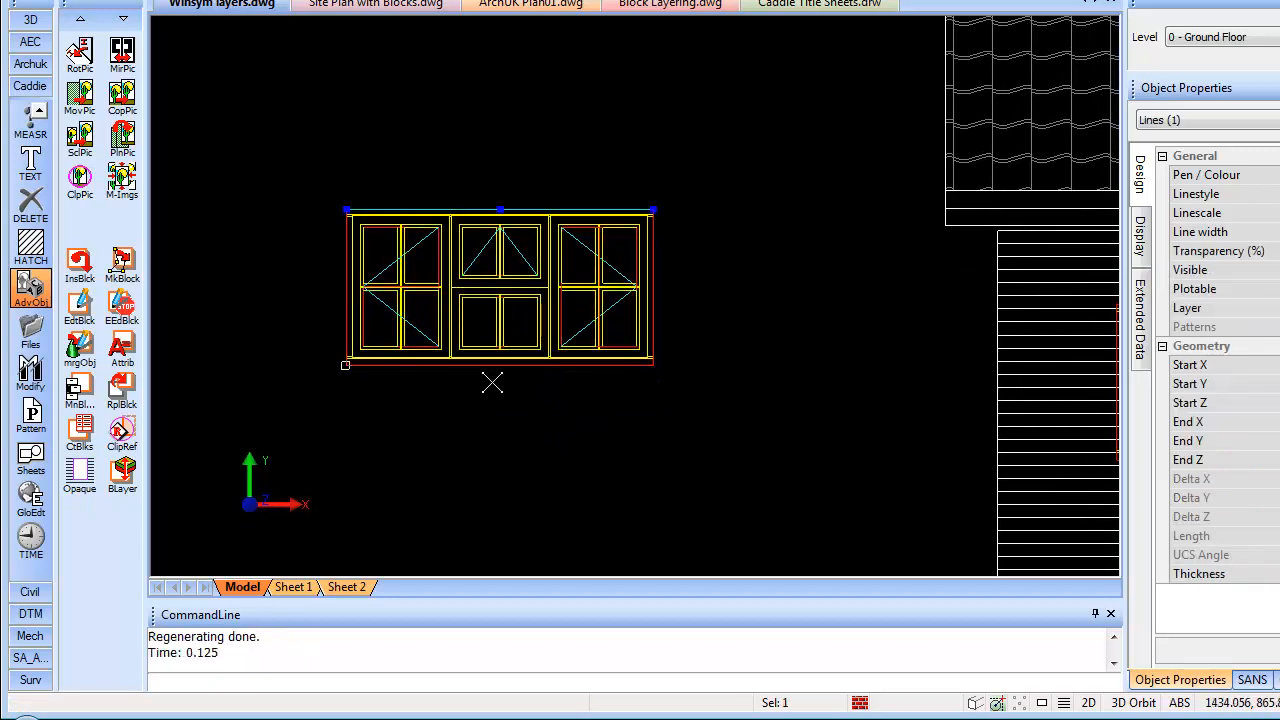
key("Escape")
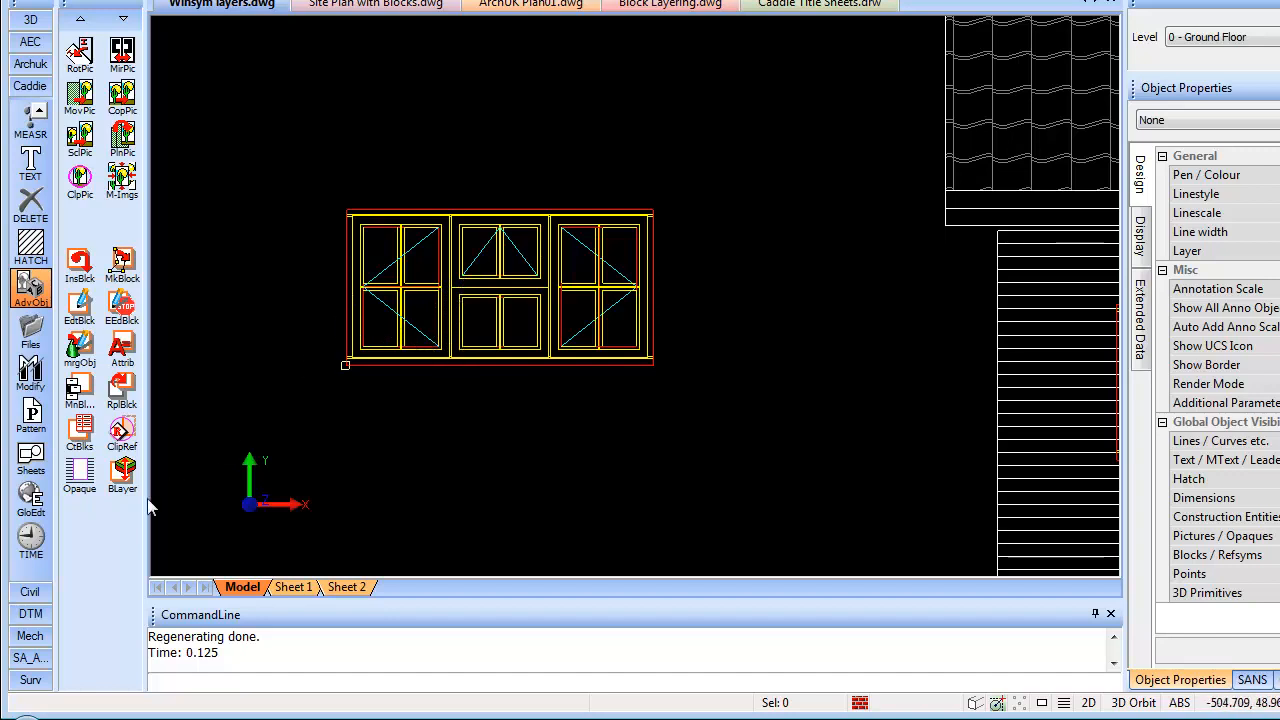
left_click(80, 476)
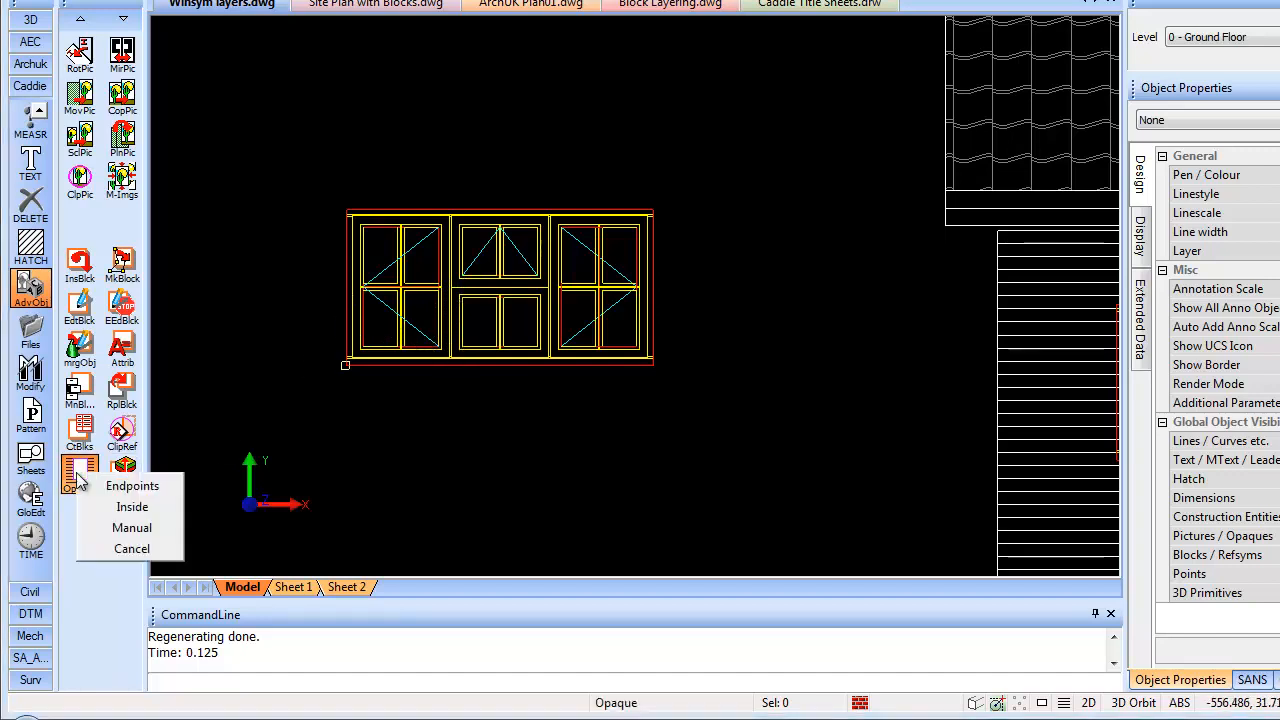
Create an opaque filling the inside of the window outline
left_click(162, 507)
left_click(483, 194)
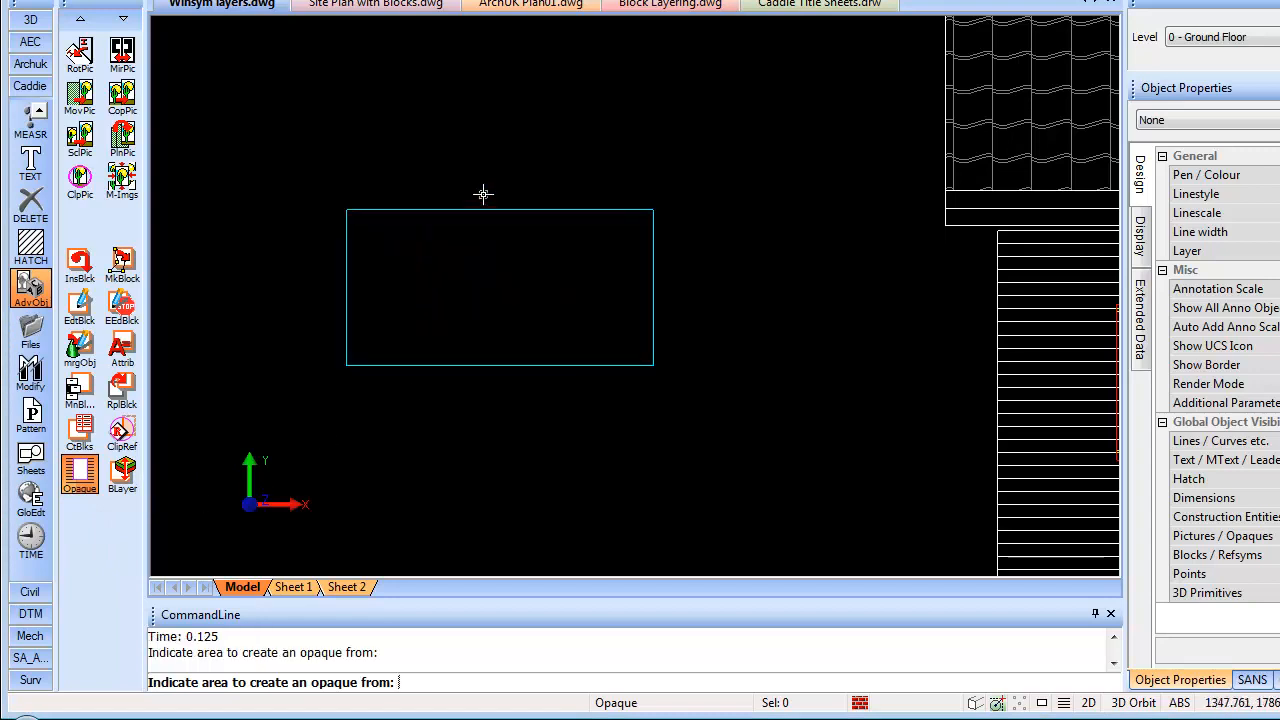
right_click(537, 284)
key("Escape")
Send the opaque to the back plane behind the window lines
left_click(519, 274)
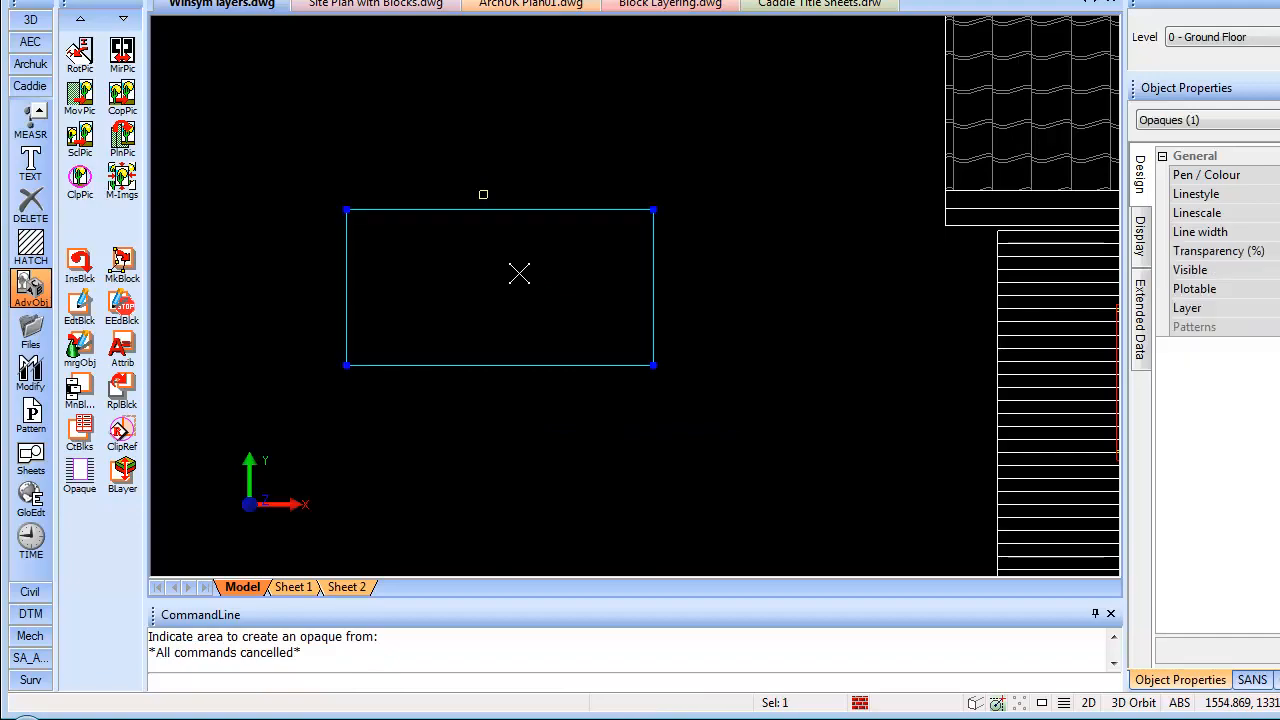
right_click(519, 274)
mouse_move(643, 498)
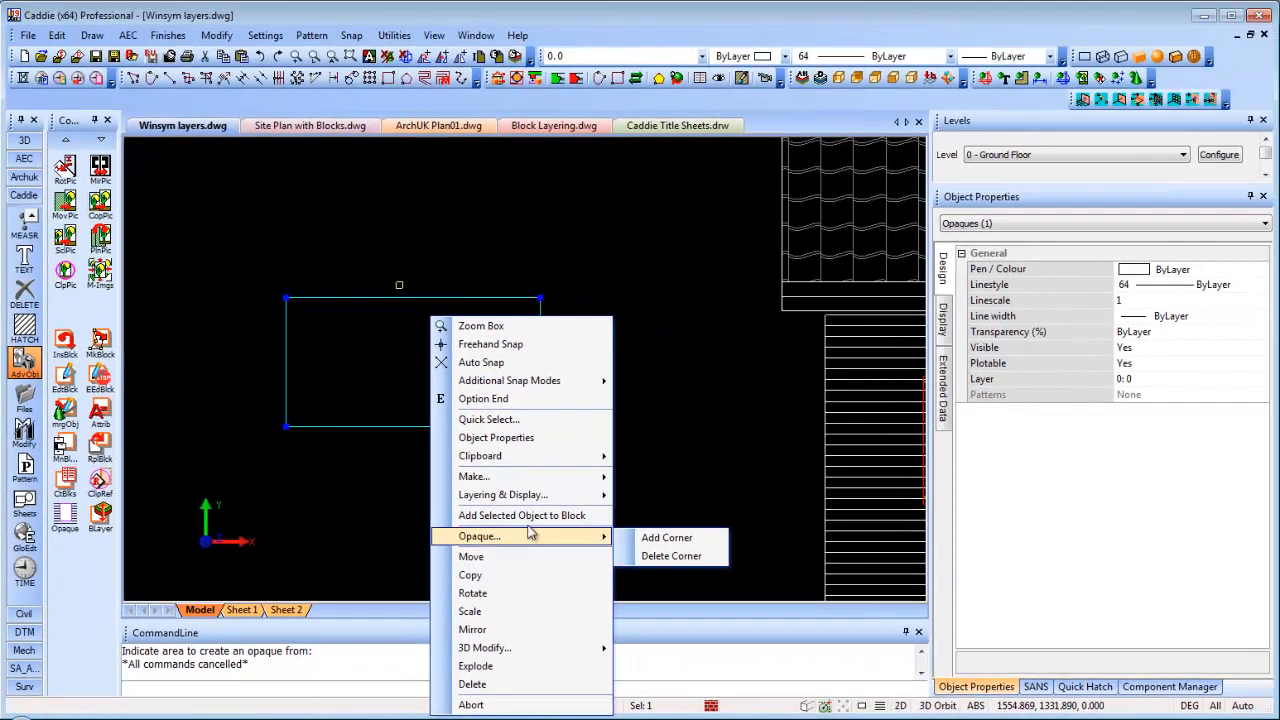
mouse_move(536, 498)
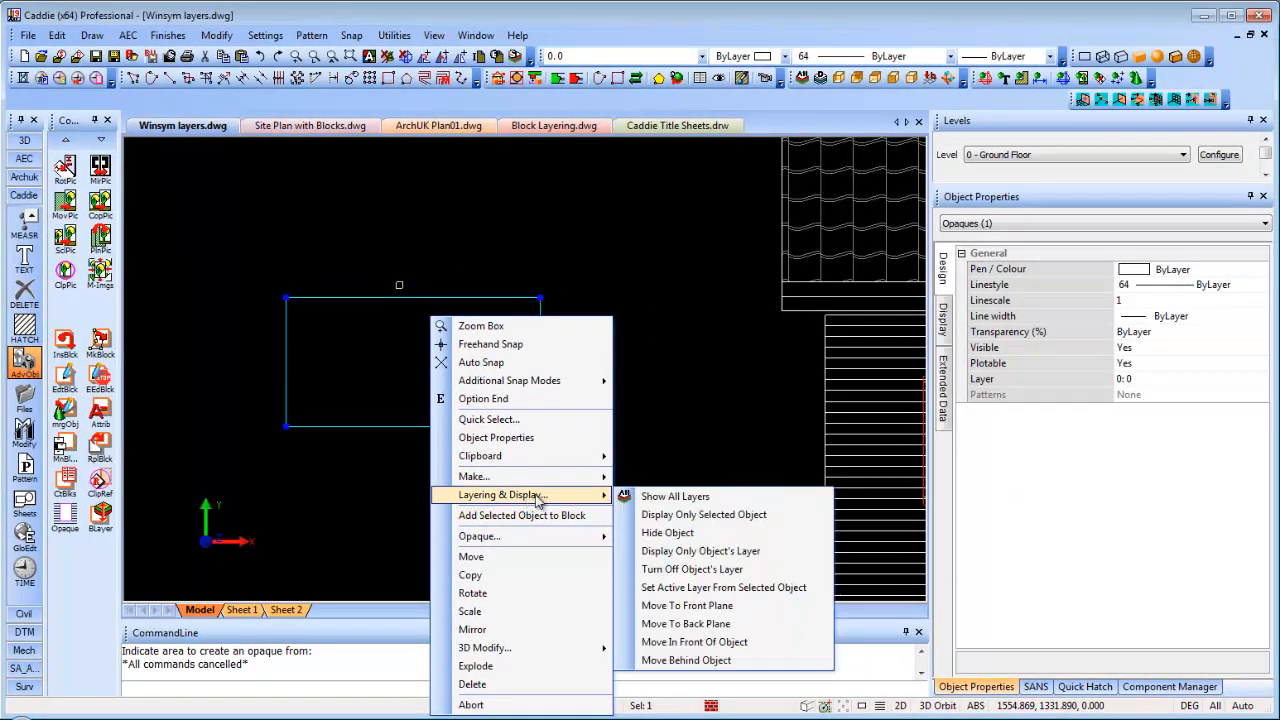
left_click(698, 624)
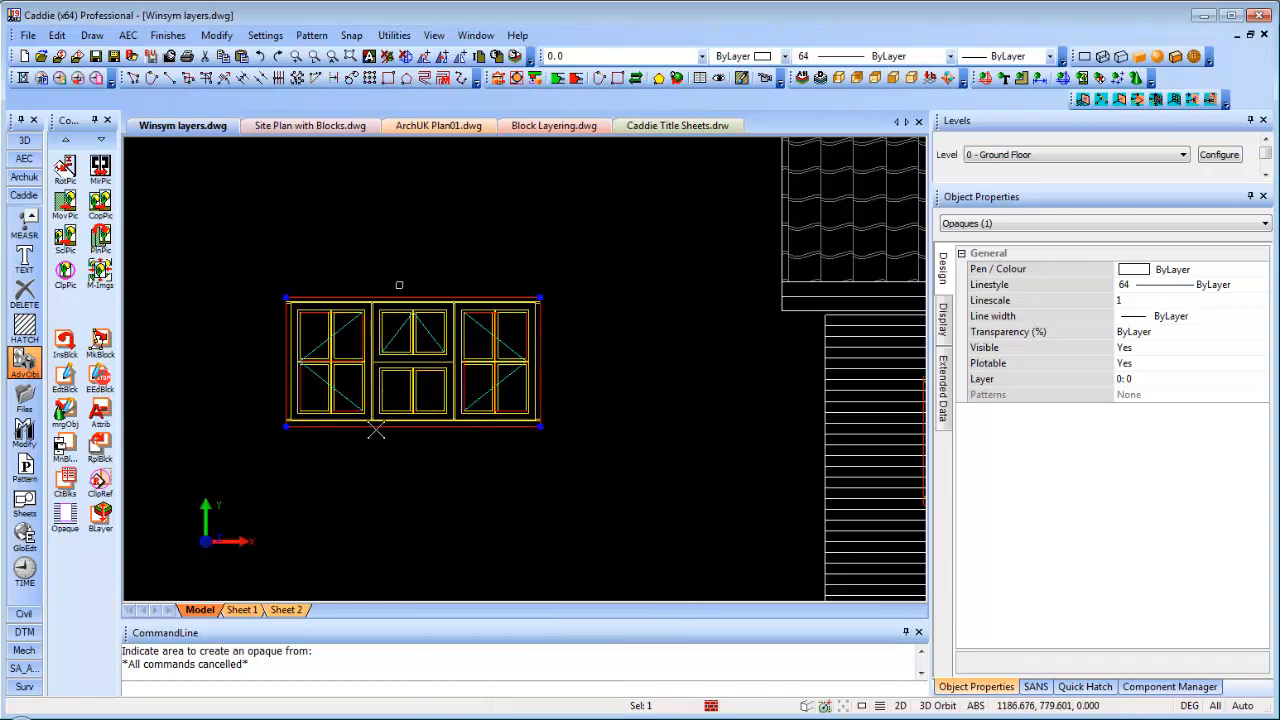
End editing the Window 01 block definition
middle_click_drag(366, 395, 357, 370)
key("Escape")
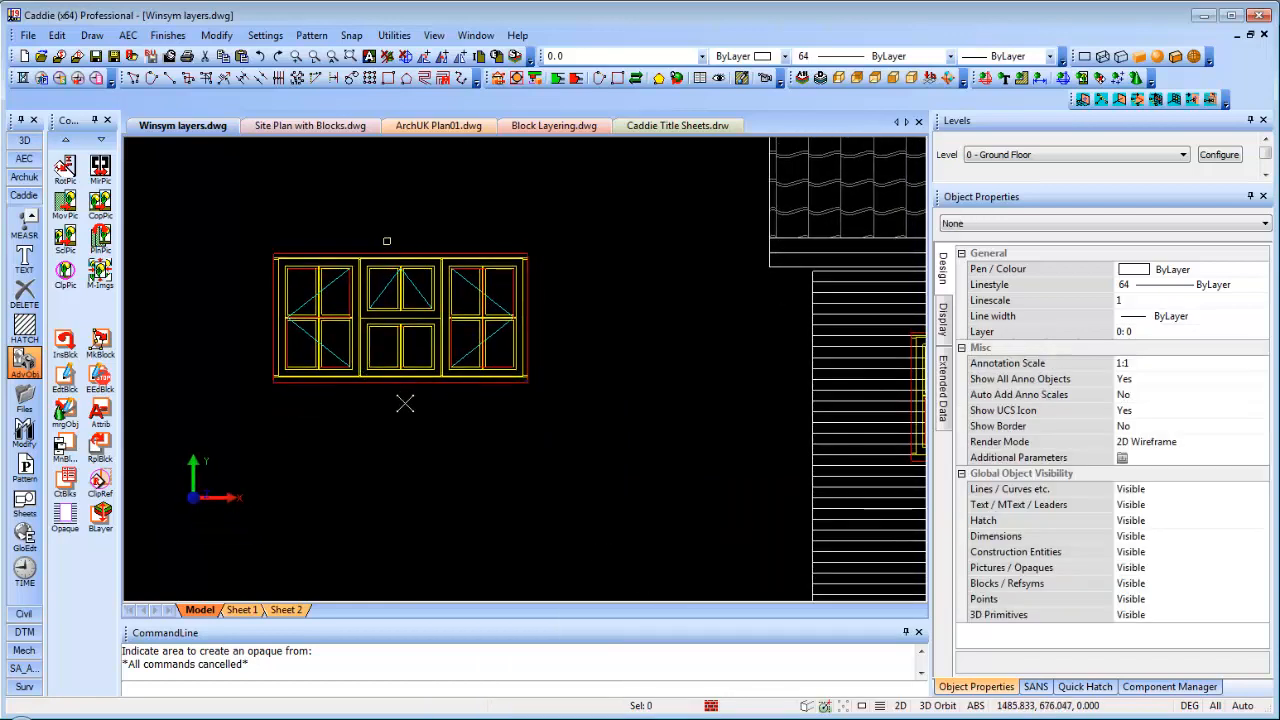
right_click(378, 376)
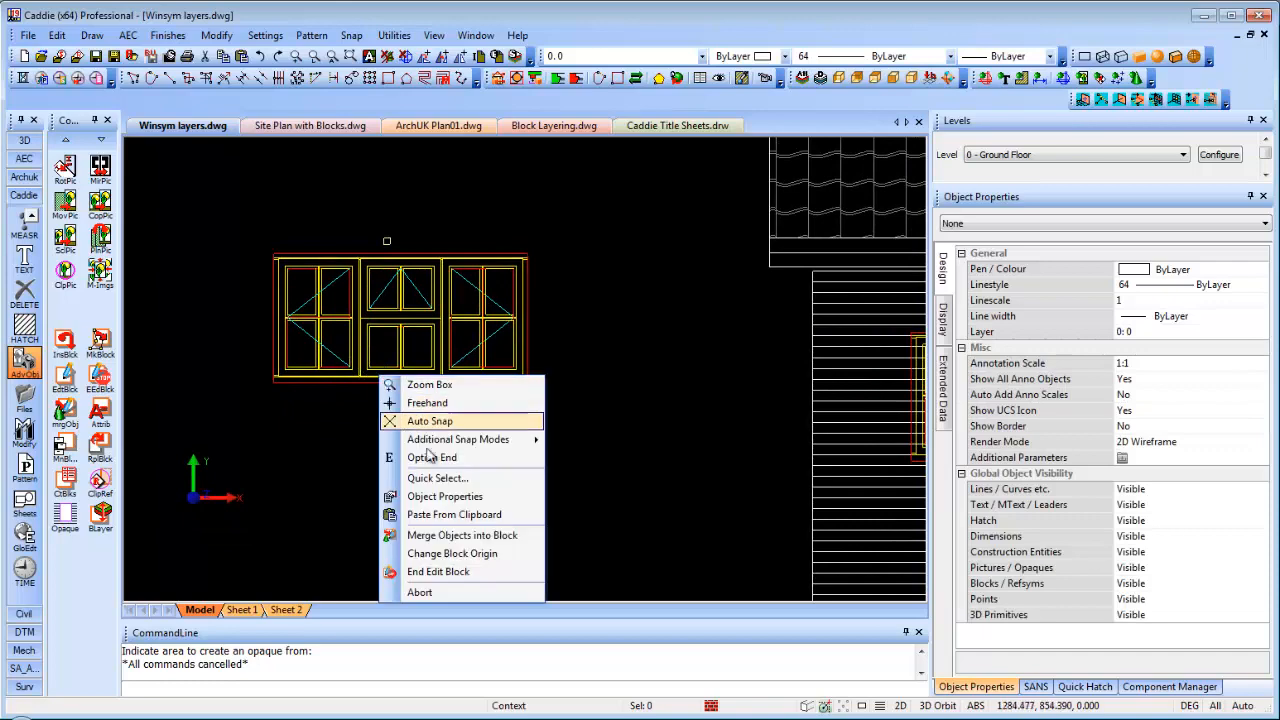
left_click(440, 572)
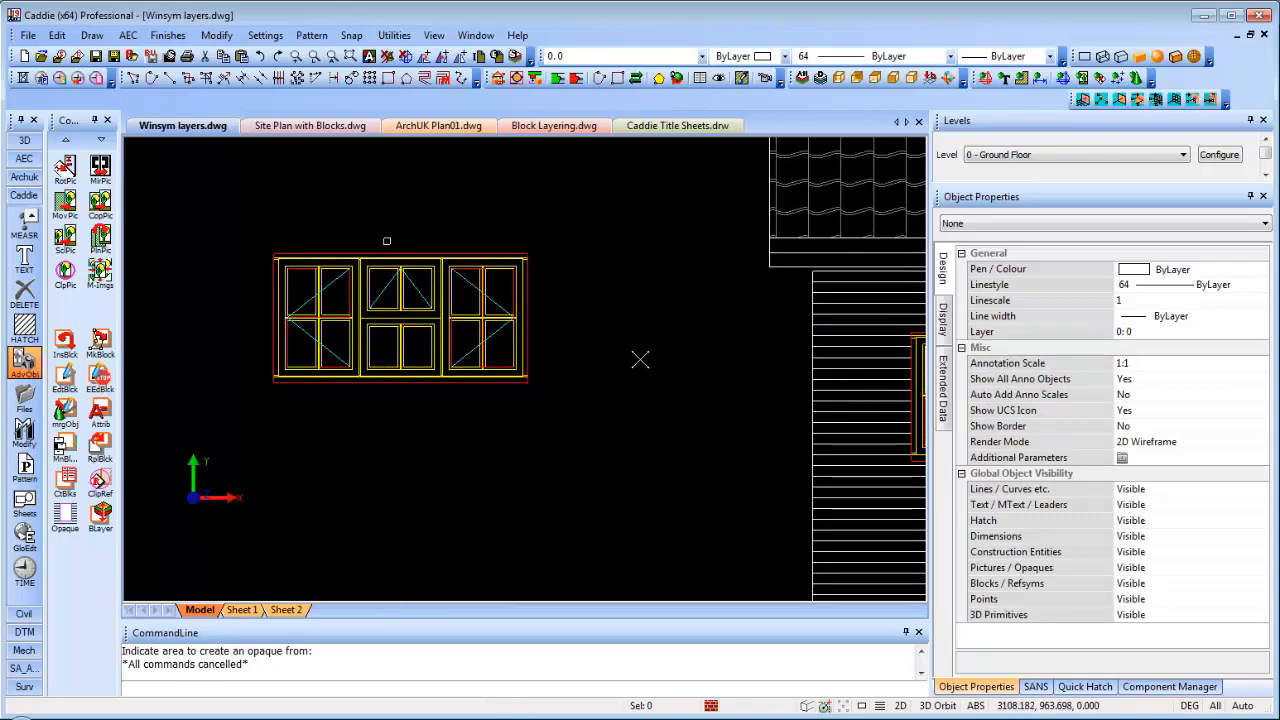
Move the lower window block further left by its lower-left corner
scroll(640, 359, "down", 2)
middle_click_drag(717, 377, 271, 334)
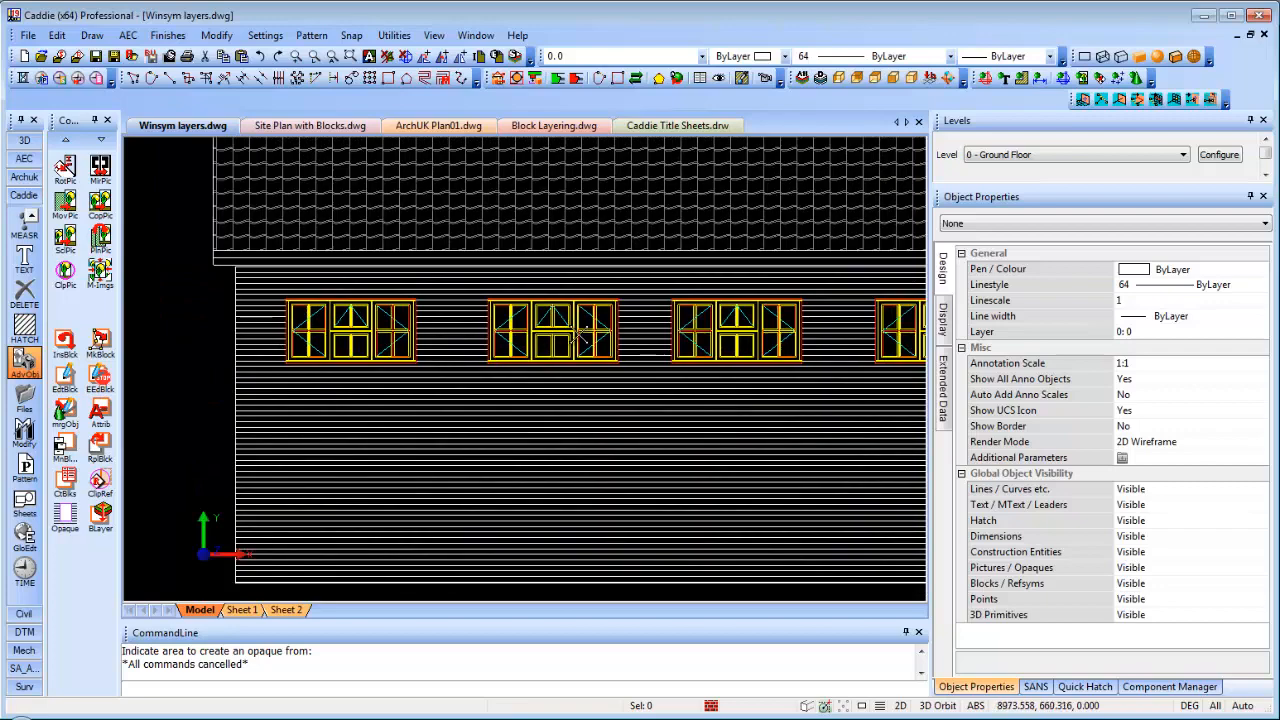
scroll(581, 335, "down", 4)
scroll(700, 300, "up", 5)
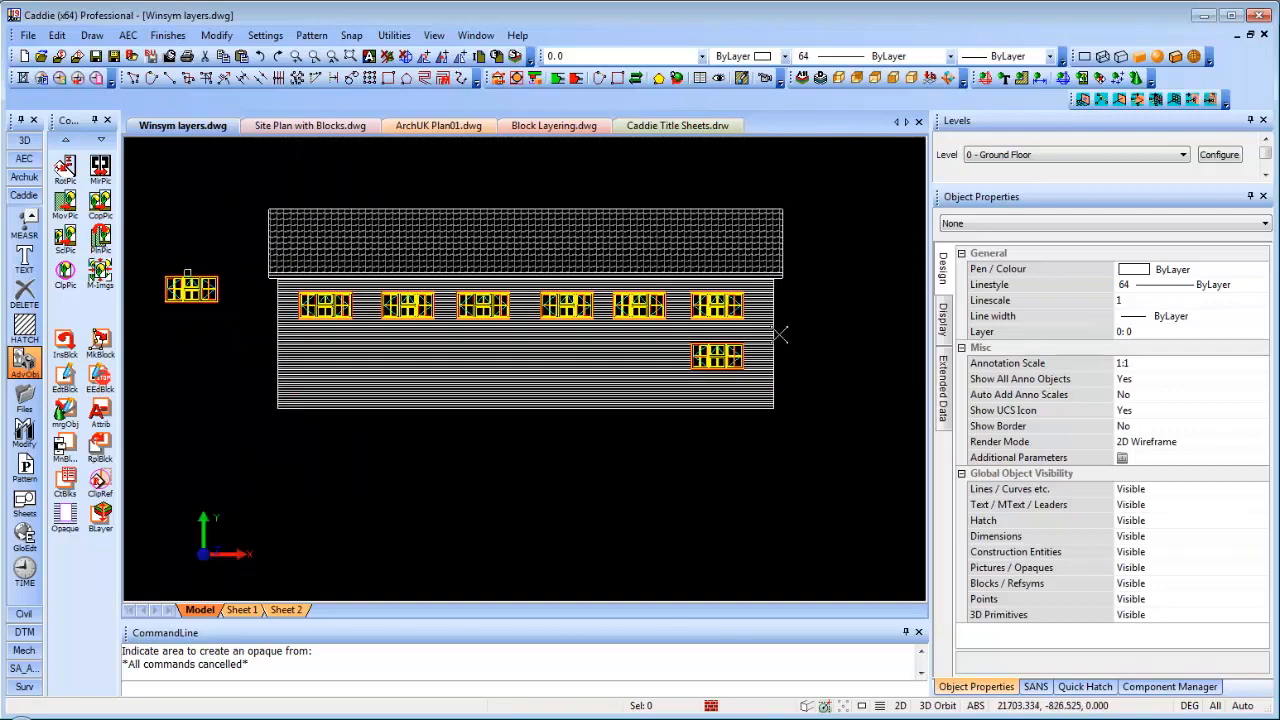
scroll(696, 290, "up", 1)
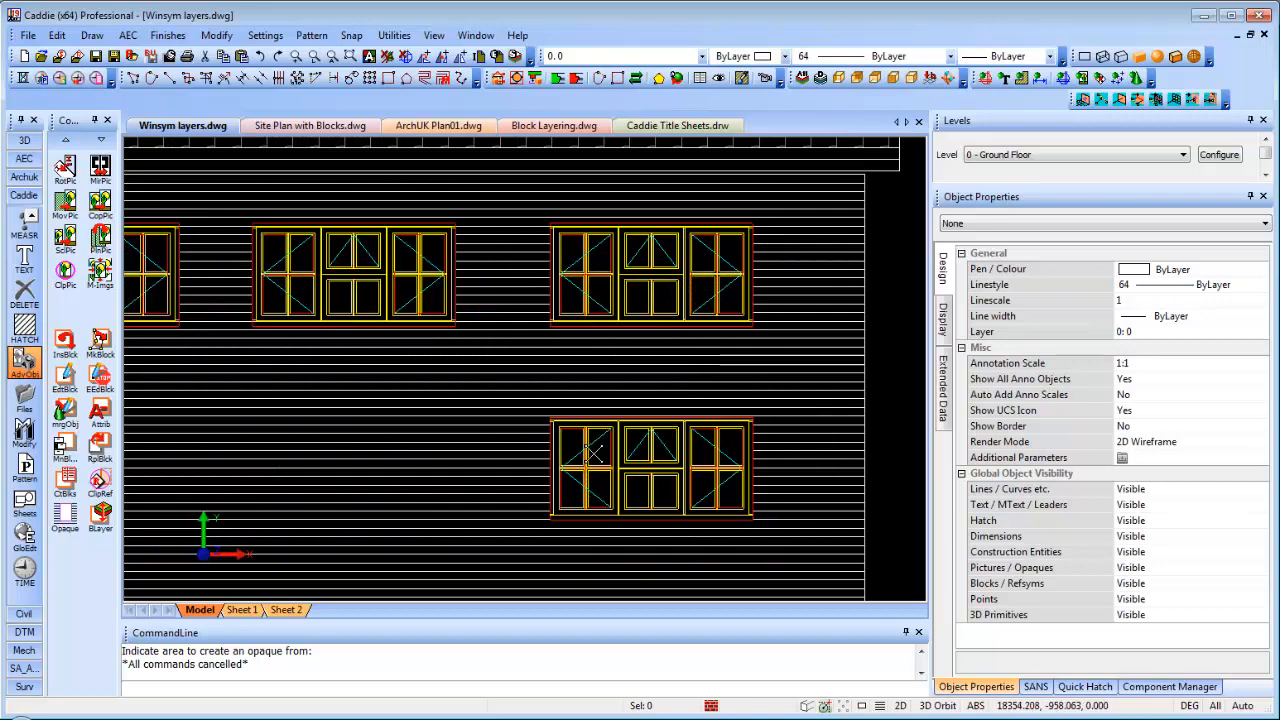
scroll(652, 432, "down", 1)
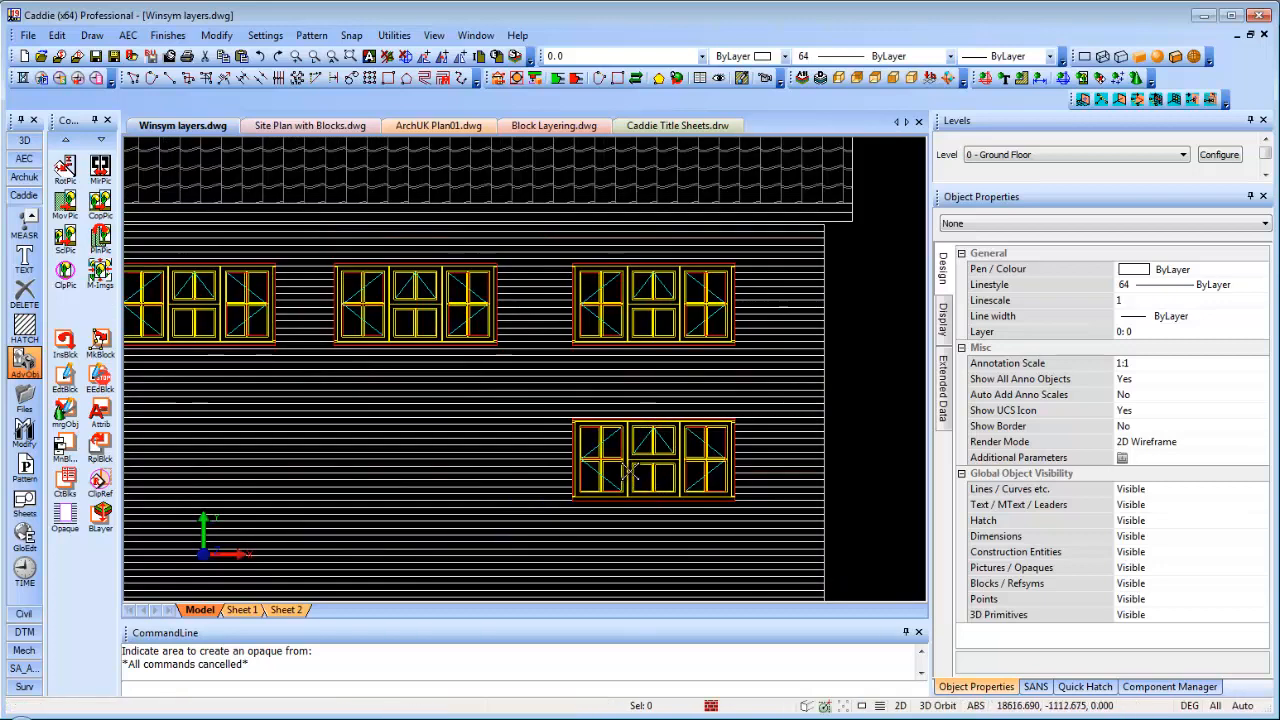
left_click(614, 480)
left_click(573, 501)
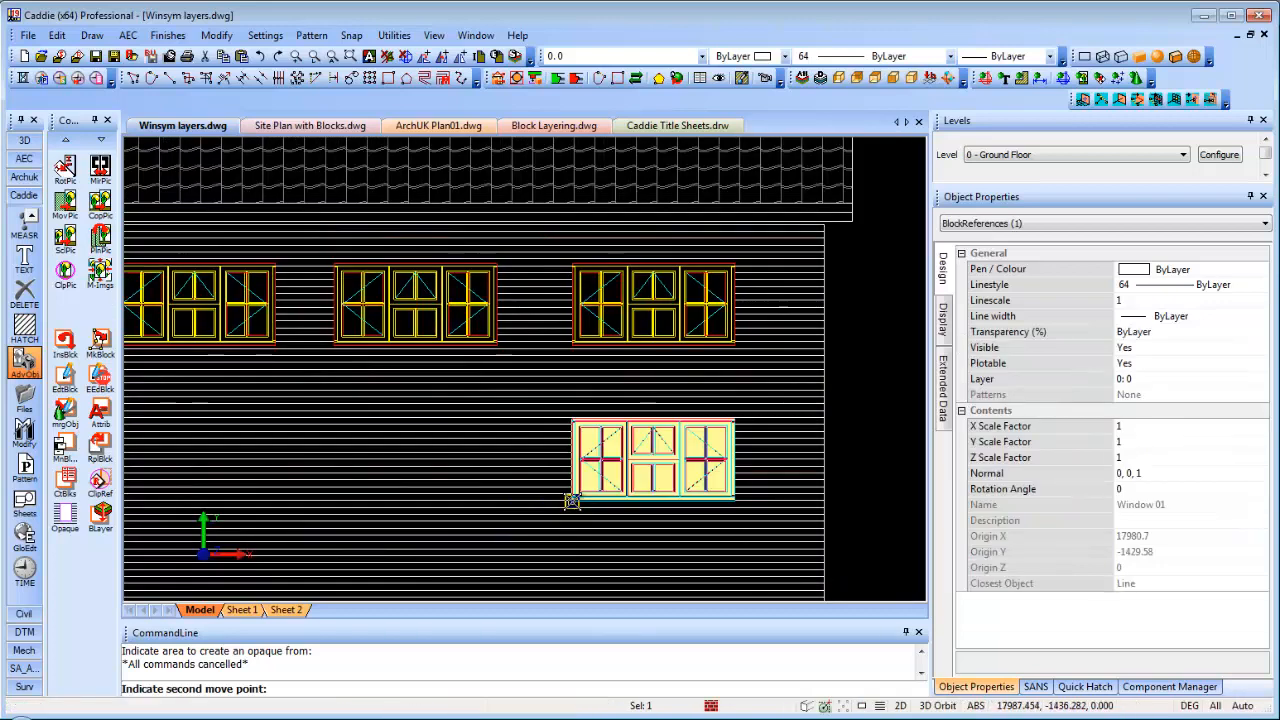
left_click(362, 502)
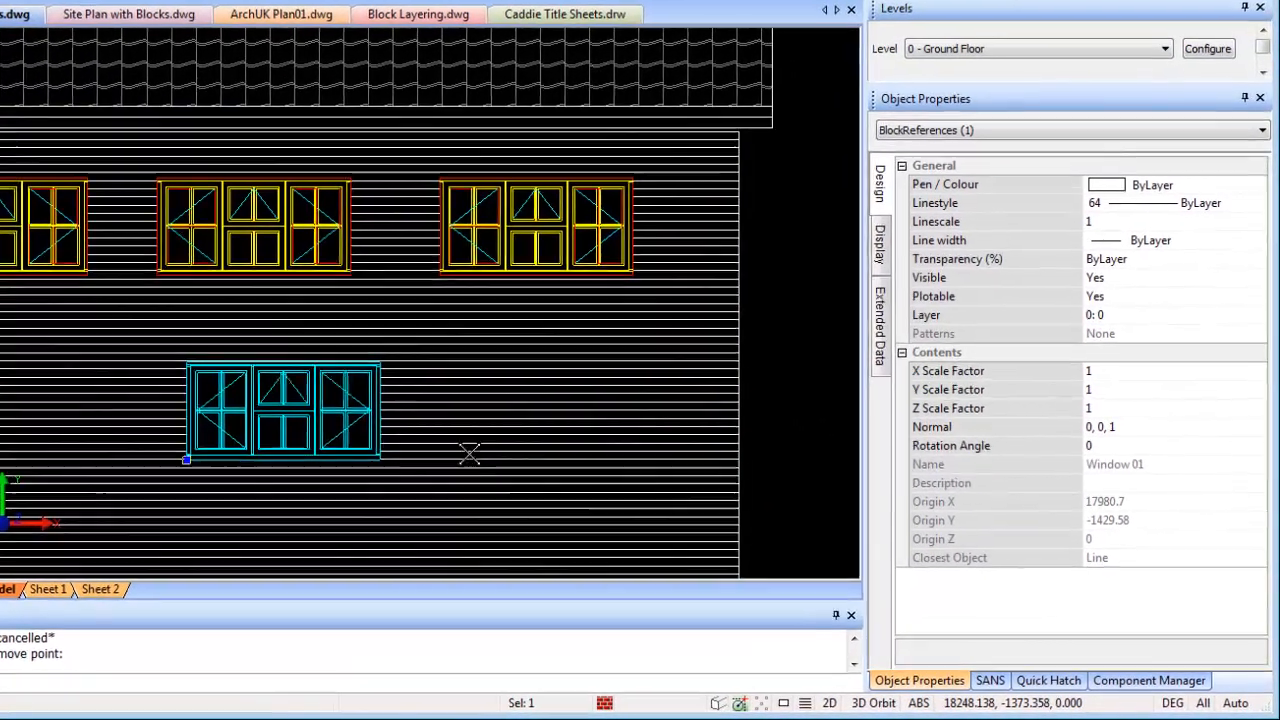
middle_click_drag(540, 433, 690, 412)
key("Escape")
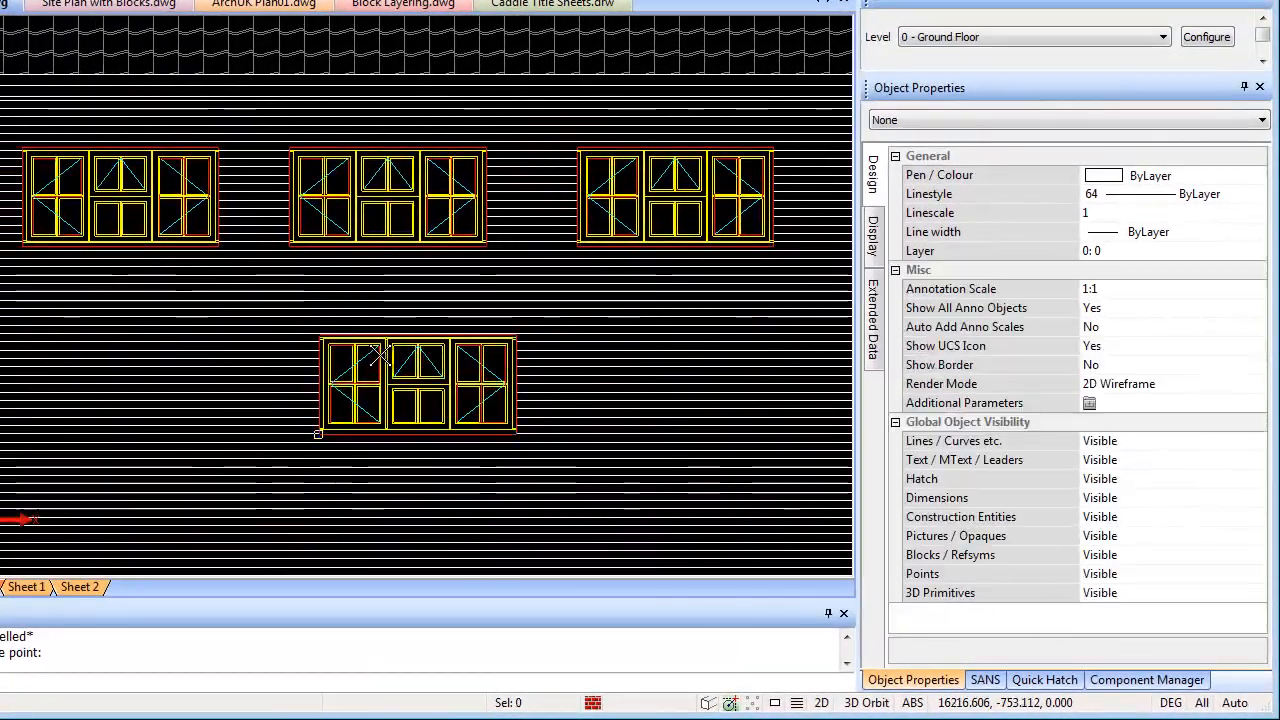
Reselect 2D Wireframe render mode and frame the elevation with the detached window
scroll(388, 376, "up", 2)
scroll(500, 267, "down", 3)
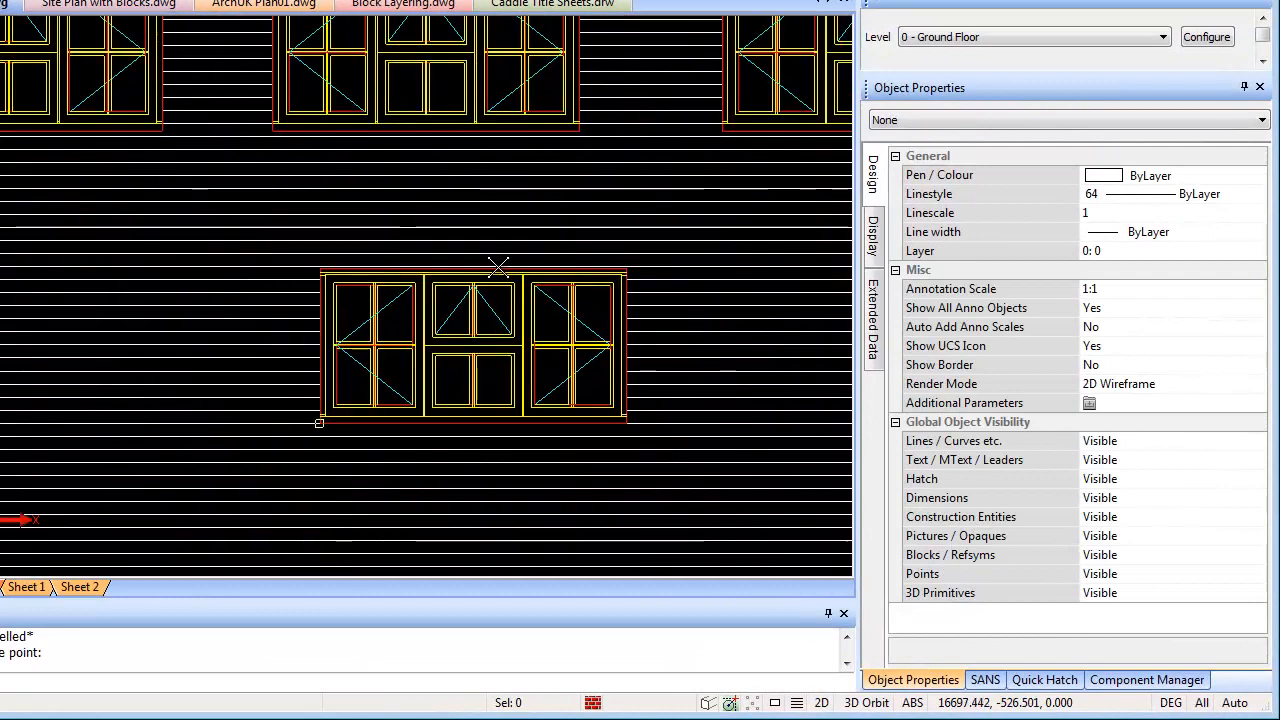
left_click(775, 704)
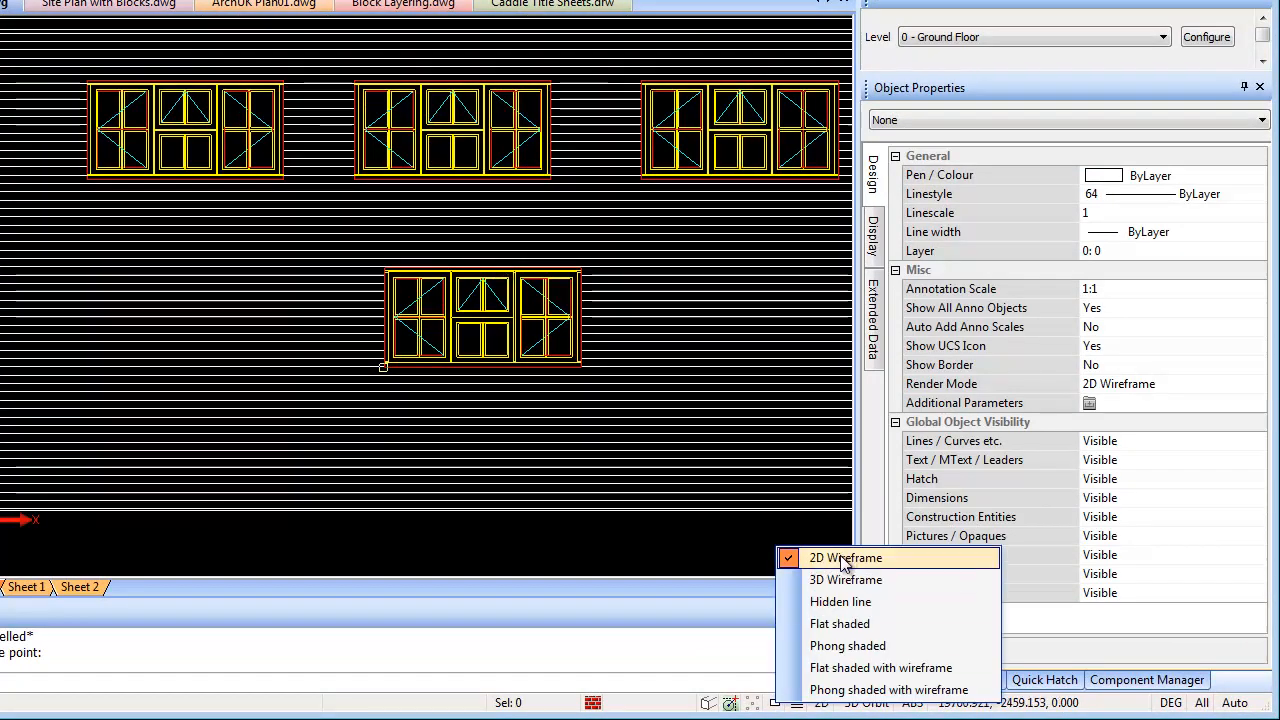
left_click(775, 706)
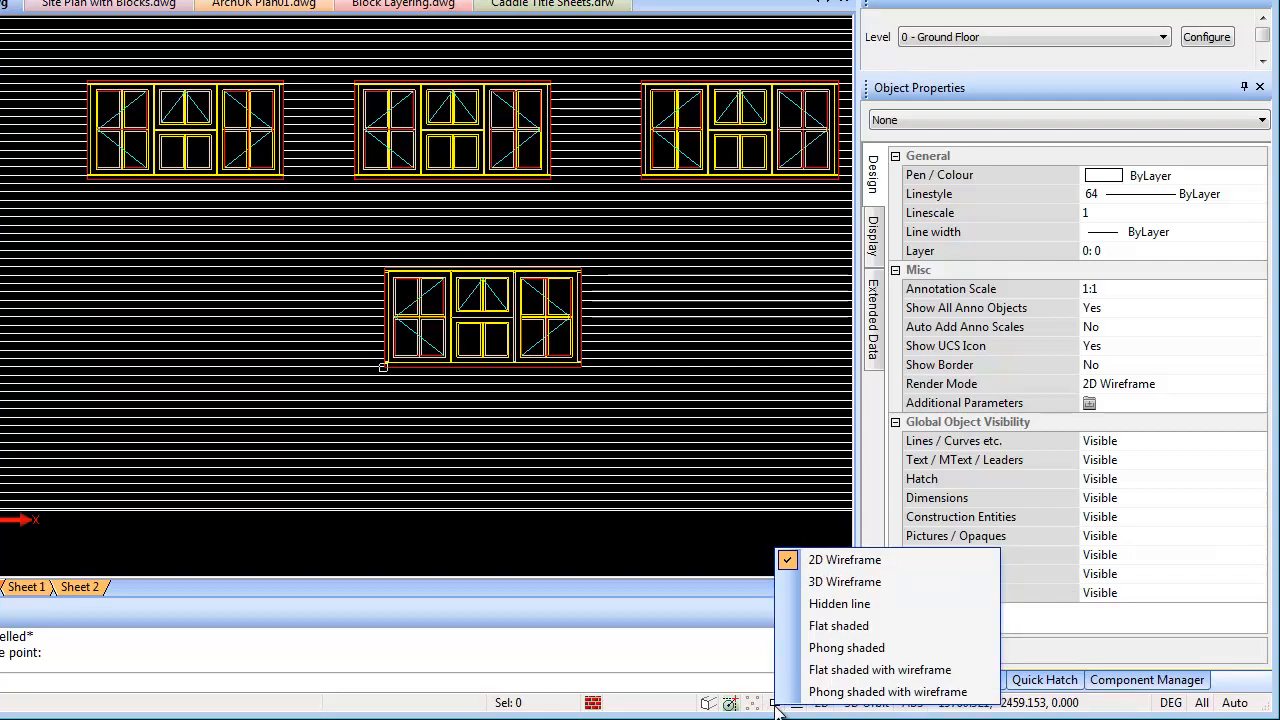
left_click(810, 560)
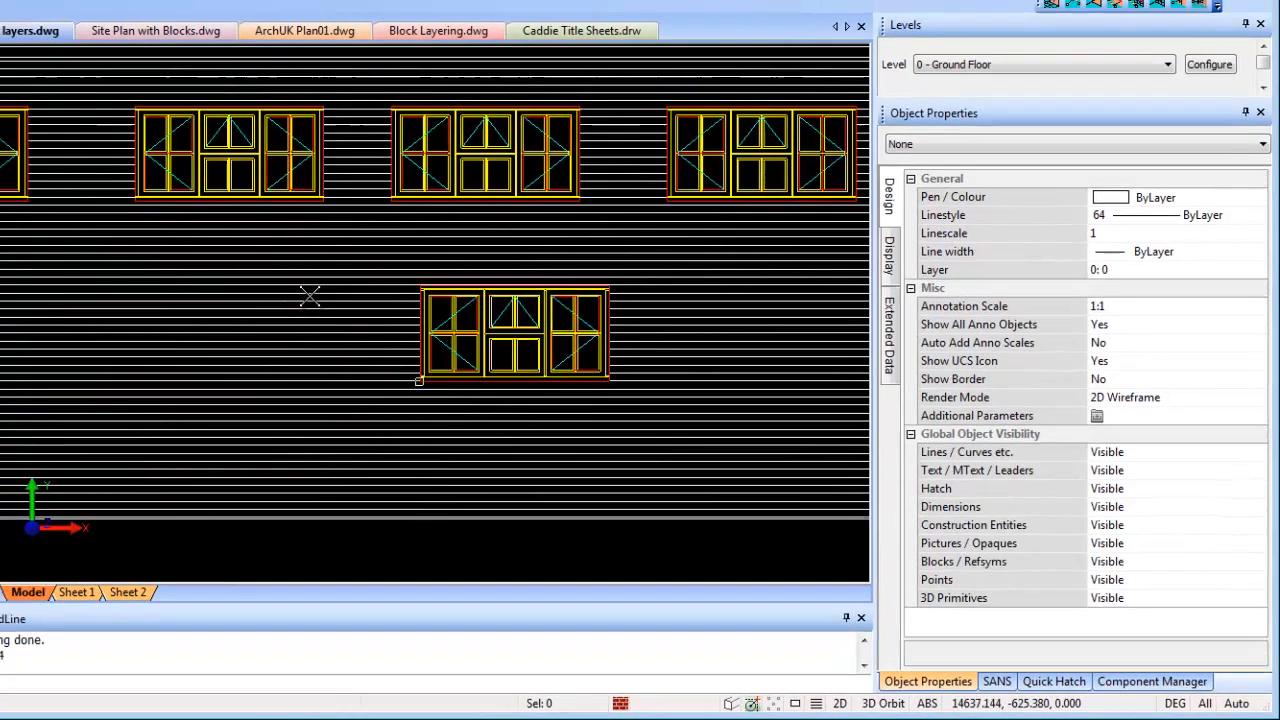
scroll(768, 356, "down", 3)
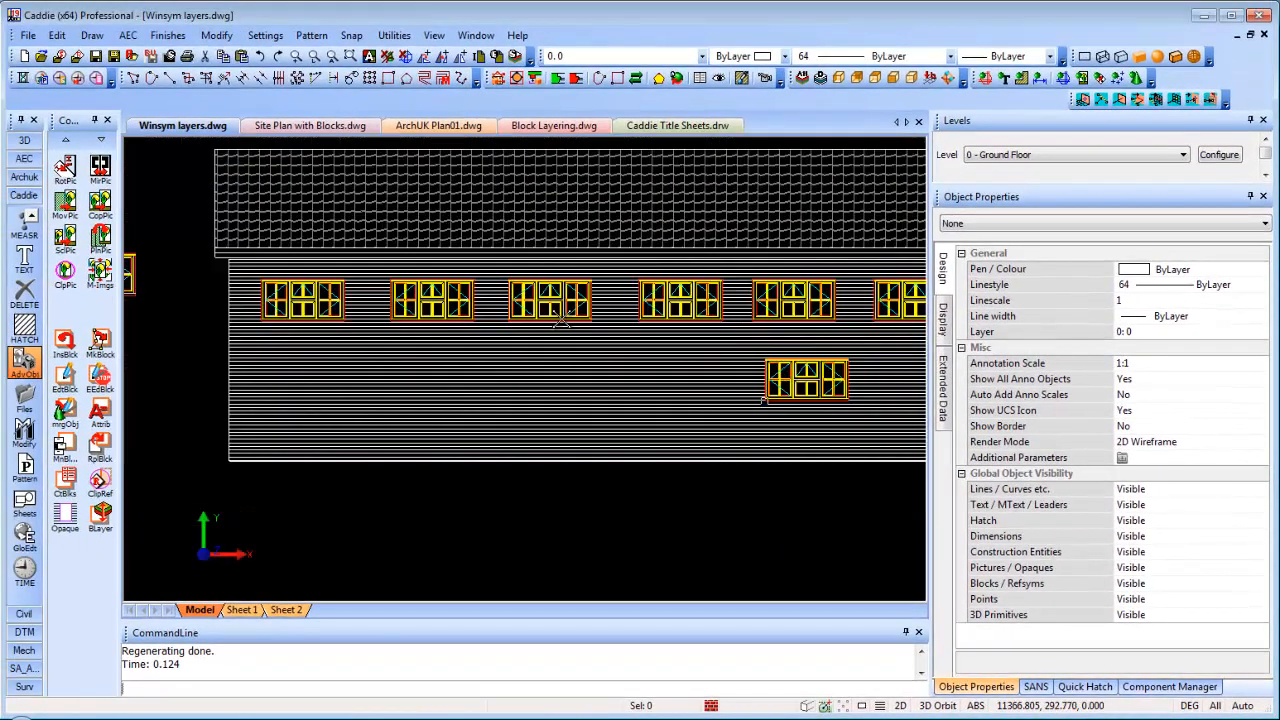
middle_click_drag(621, 281, 779, 259)
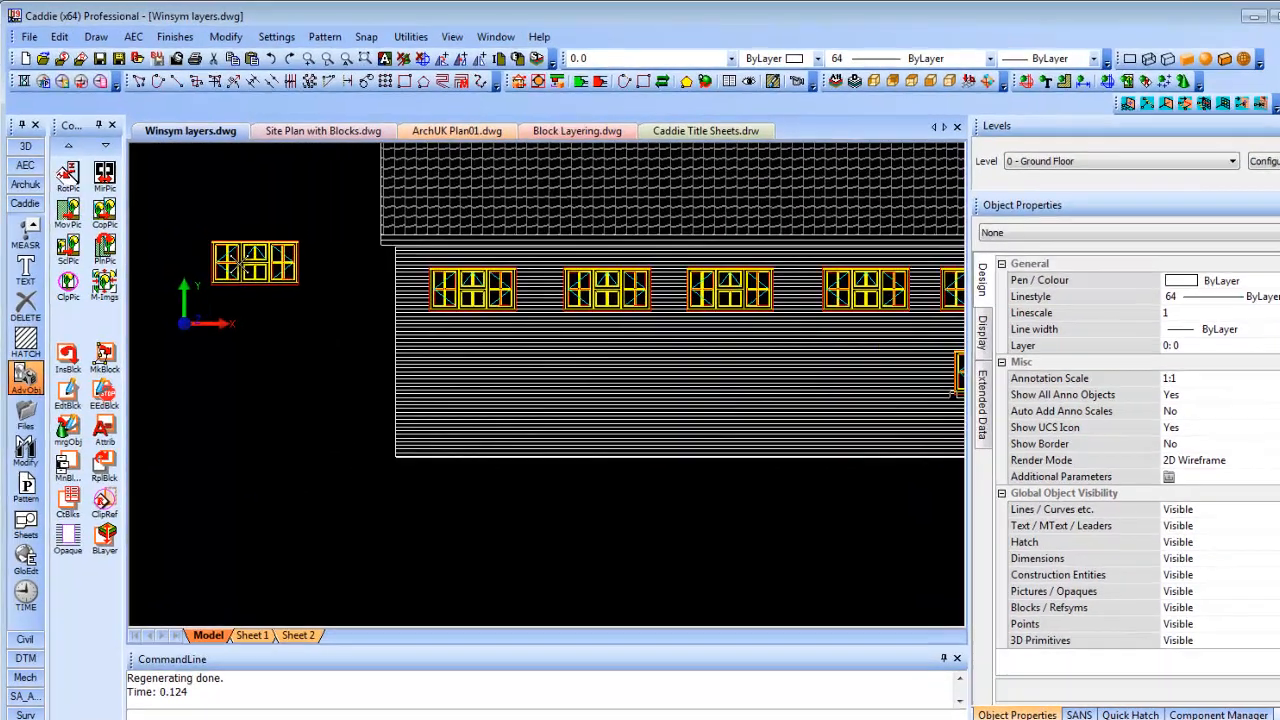
middle_click_drag(232, 254, 300, 308)
scroll(362, 372, "up", 2)
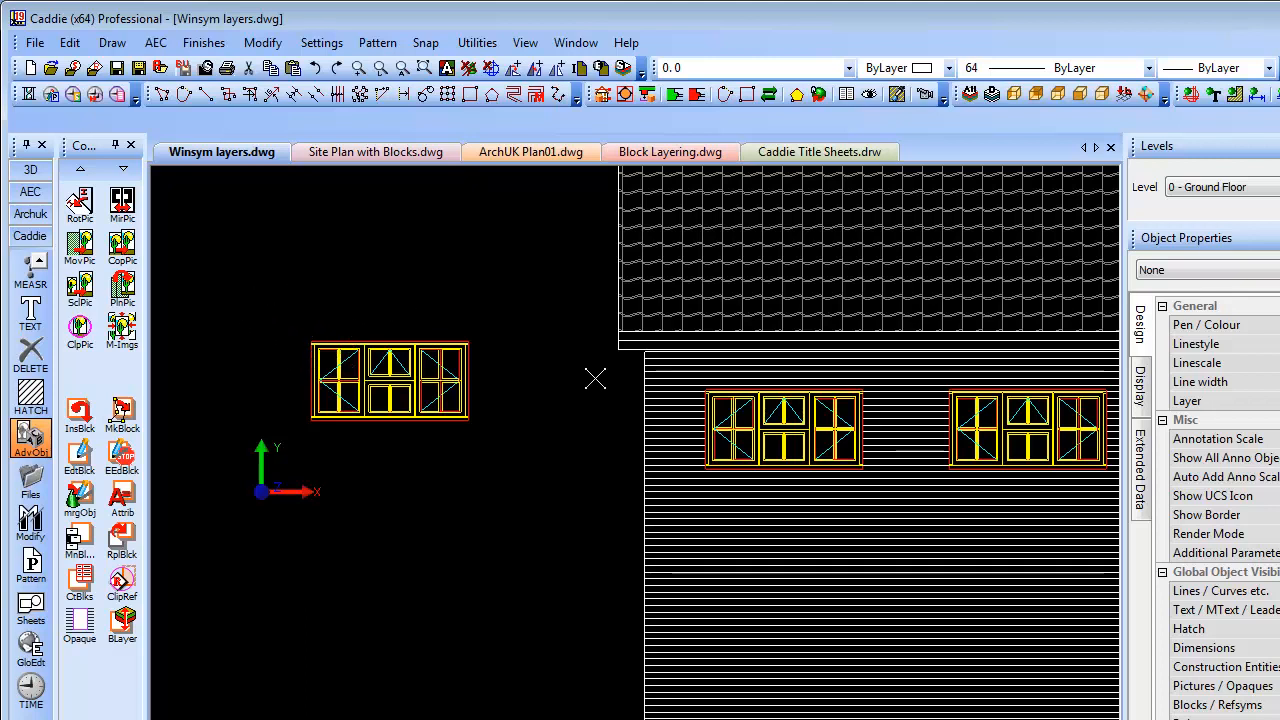
Choose c2n13d.drw from the Sovereign symbol library and insert it as a Block
left_click(72, 67)
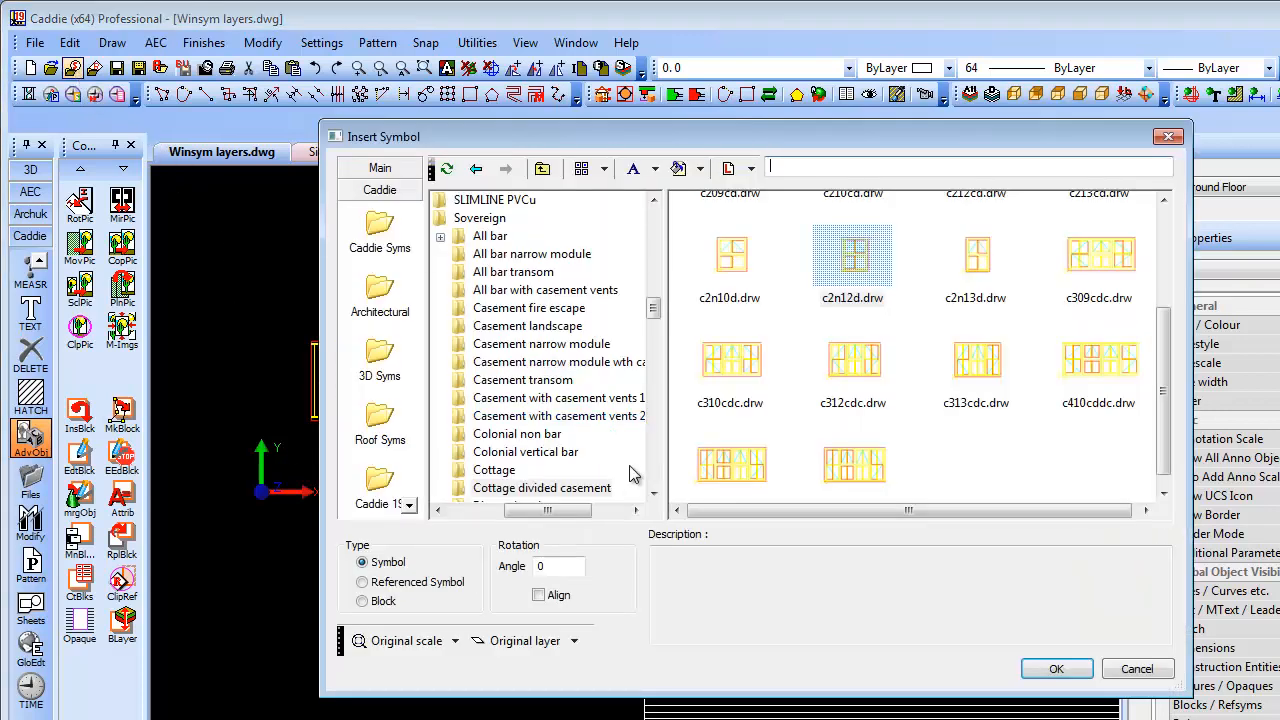
left_click(856, 260)
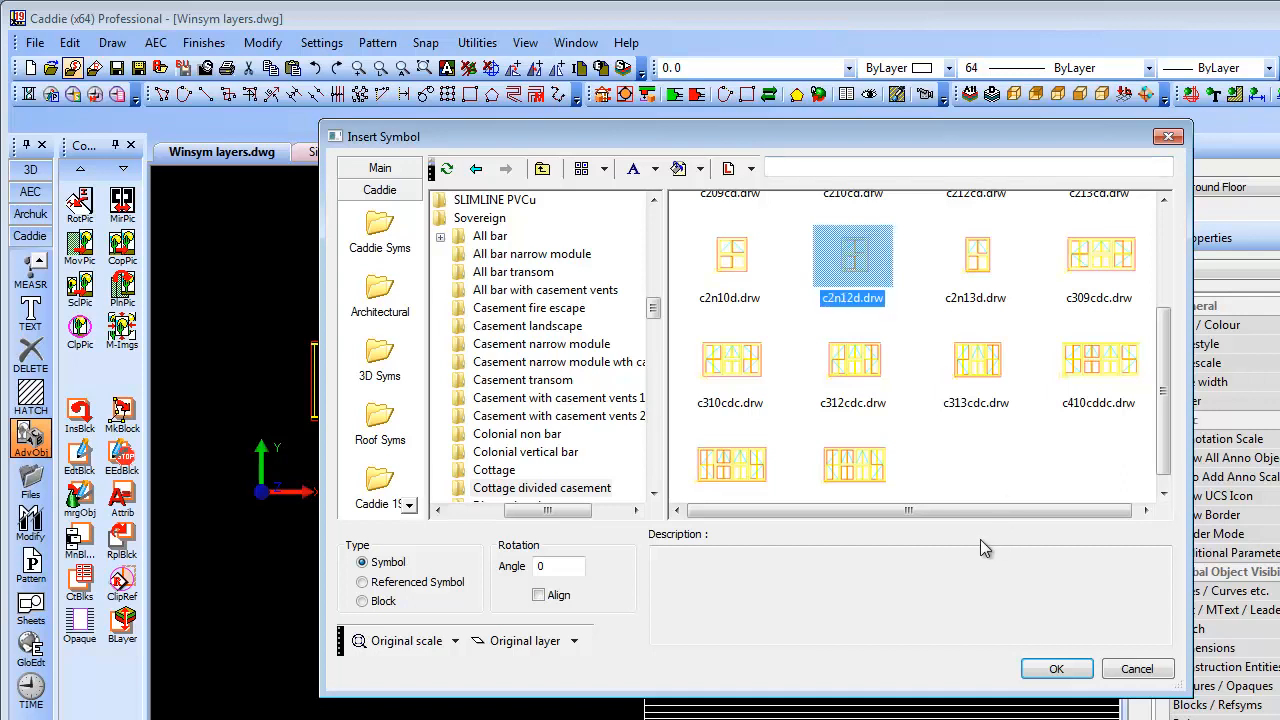
left_click(976, 262)
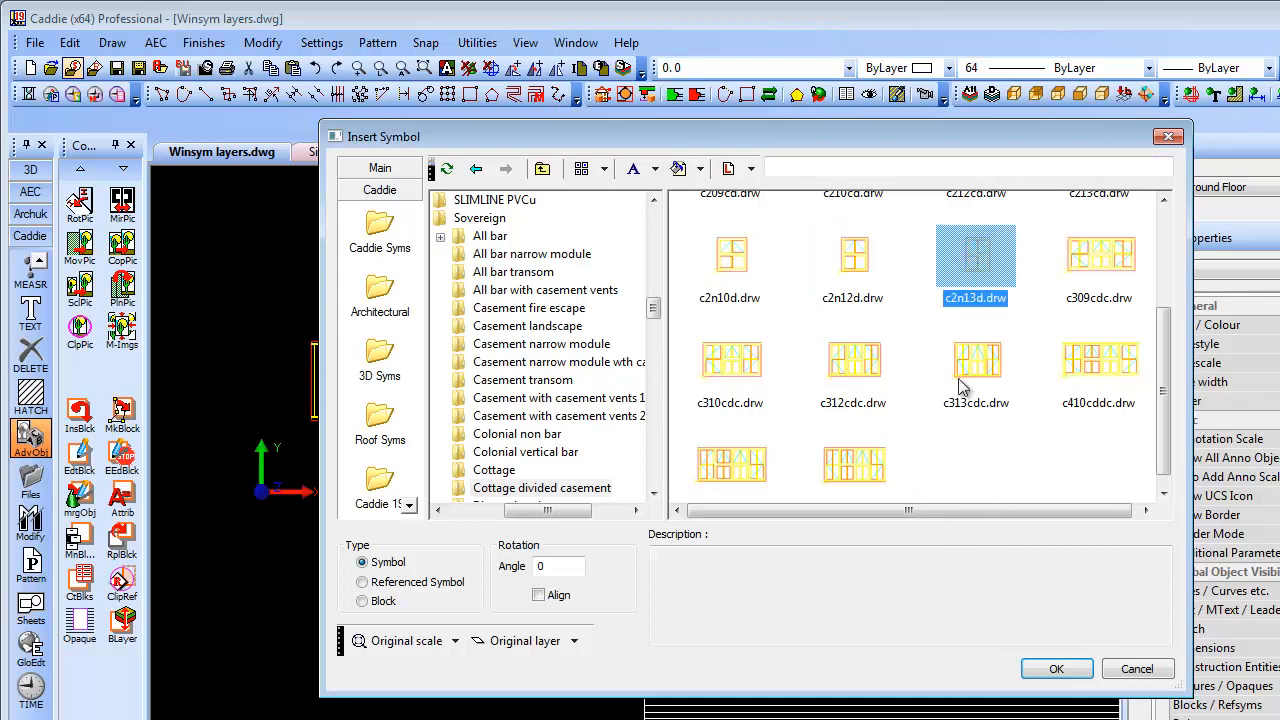
left_click(362, 601)
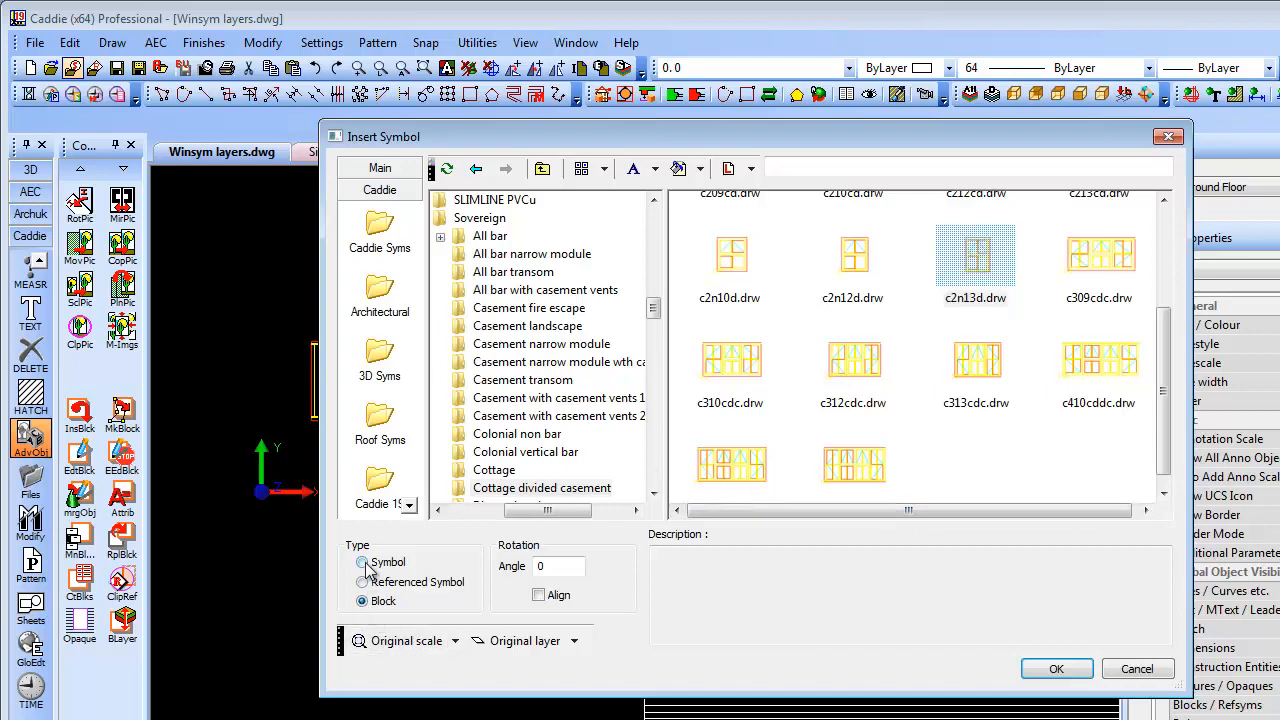
left_click(1014, 271)
left_click(1056, 669)
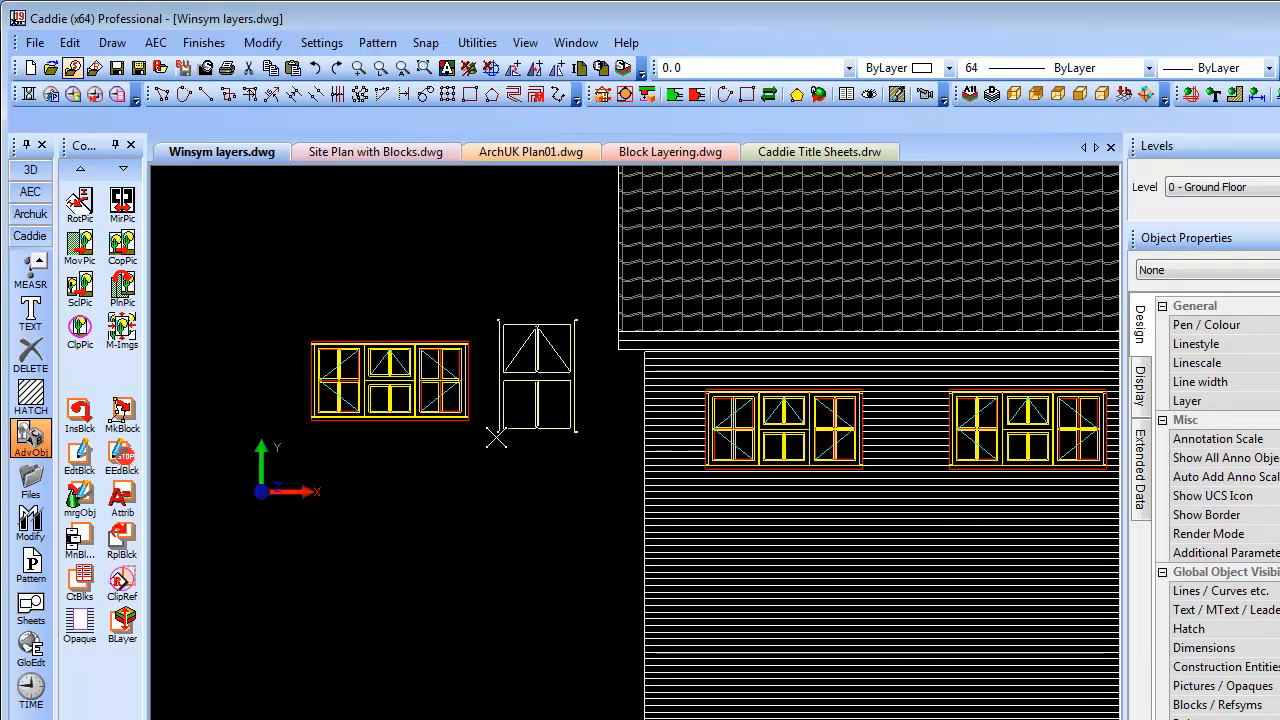
Place the c2n13d window beside the detached Window 01
left_click(496, 438)
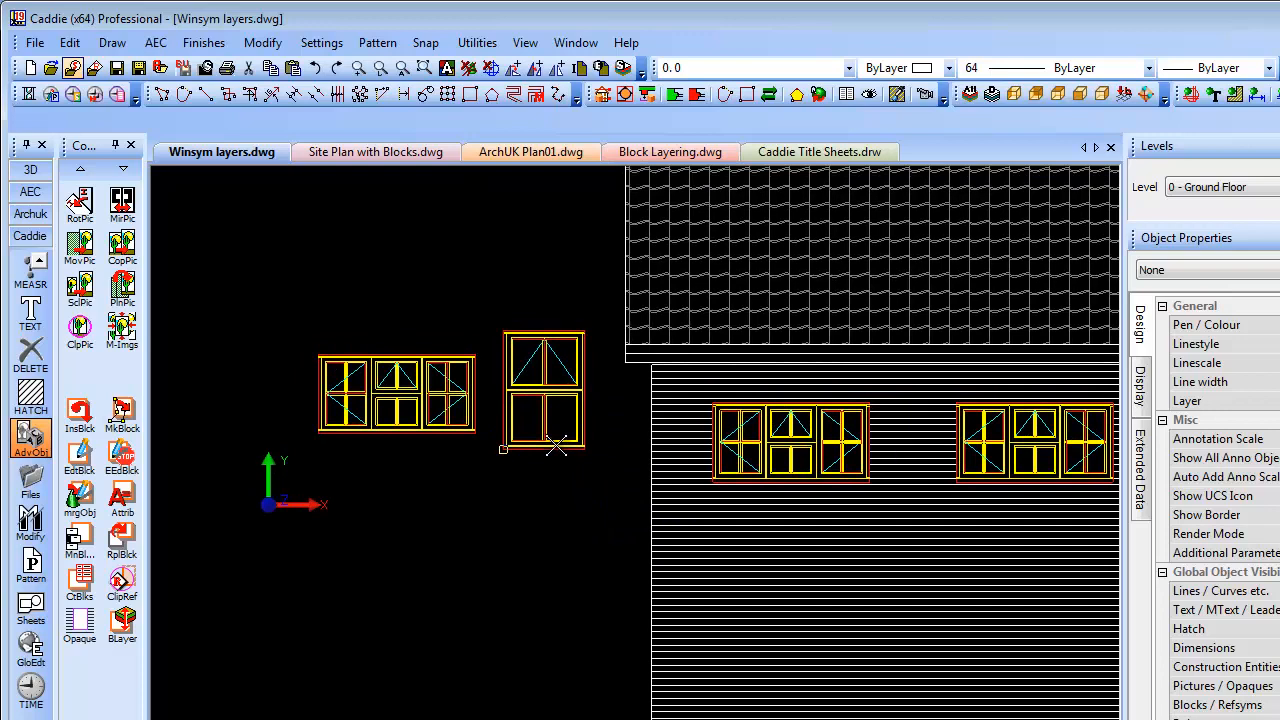
left_click(556, 446)
scroll(542, 402, "up", 5)
scroll(542, 402, "down", 5)
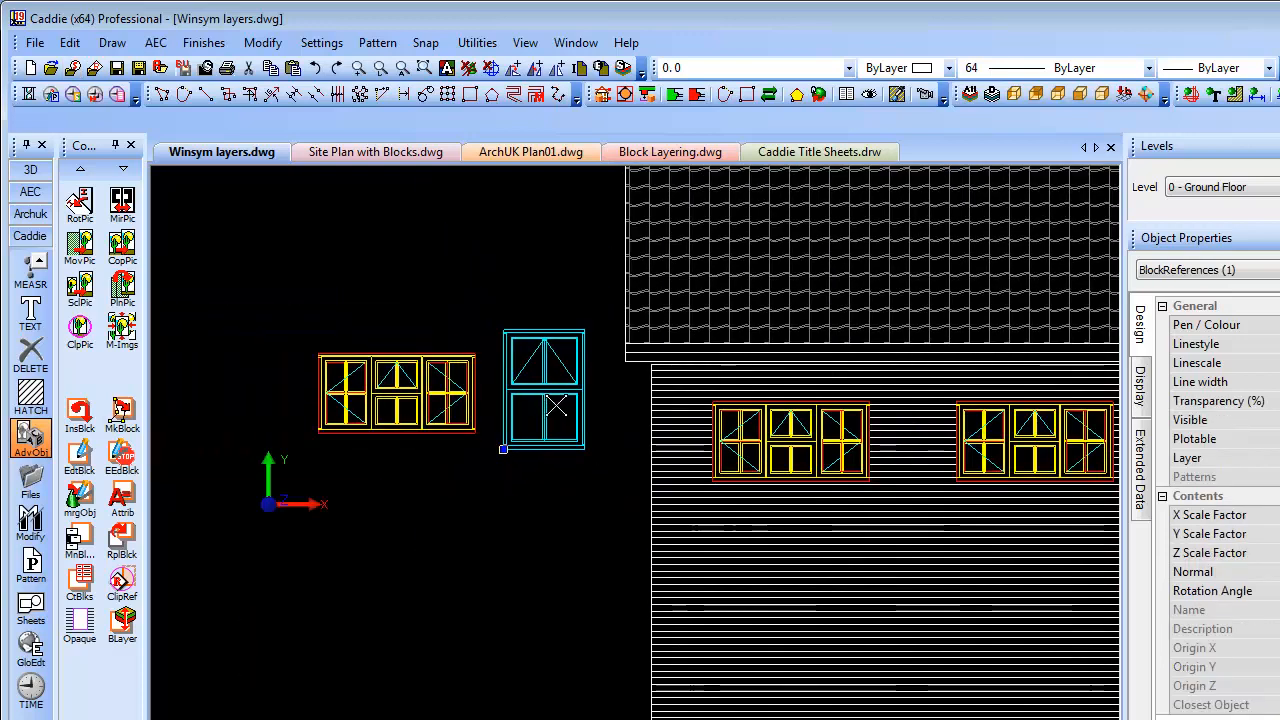
Insert two more c2n13d blocks side by side below the windows with InsBlck
left_click(80, 425)
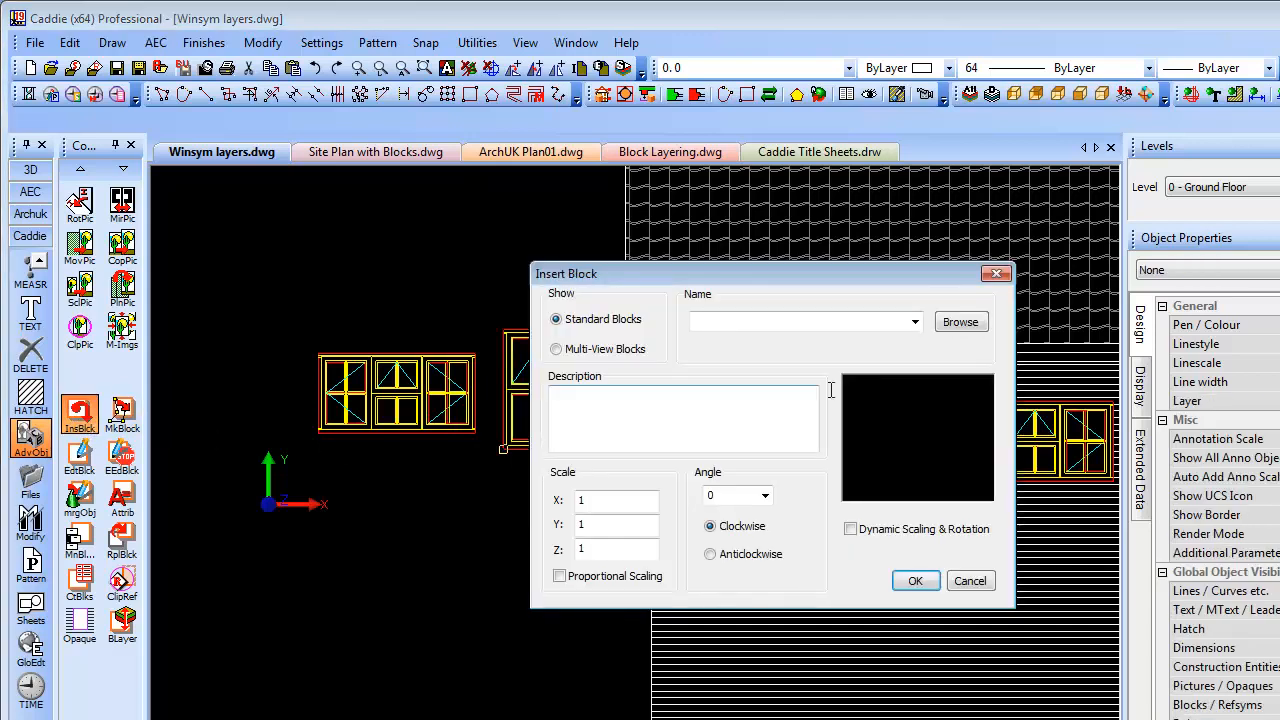
left_click(914, 321)
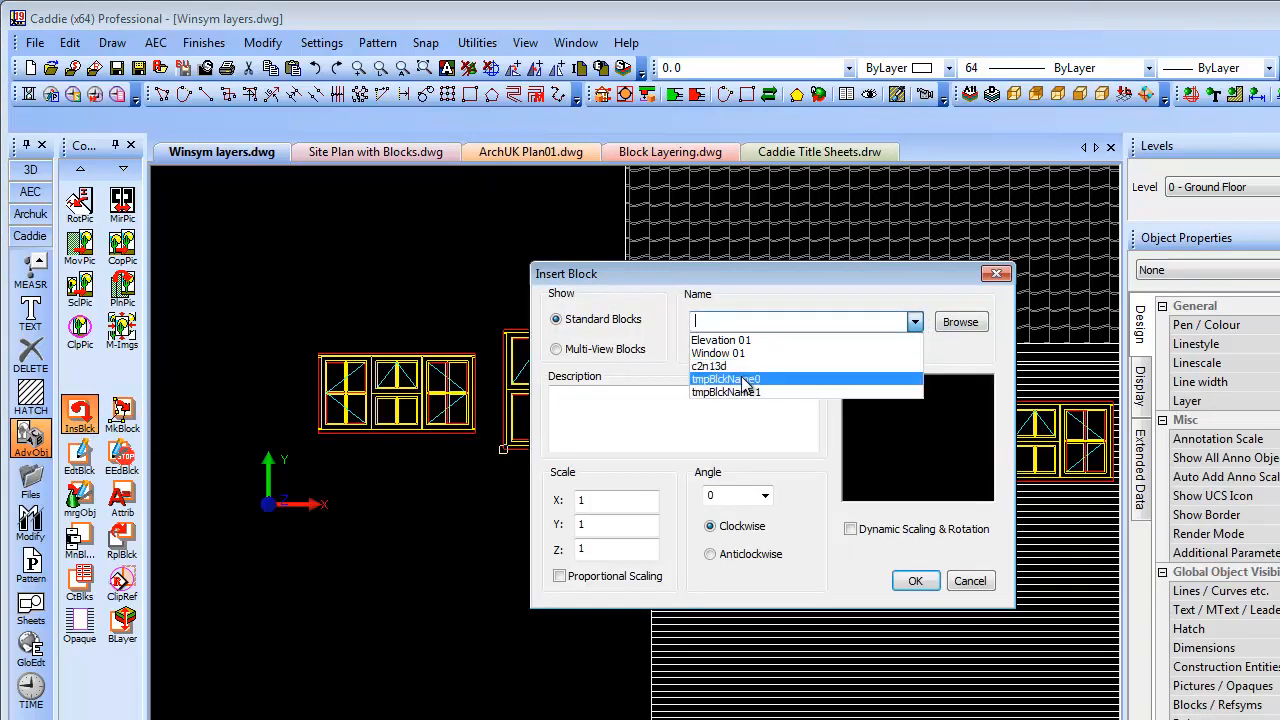
left_click(729, 341)
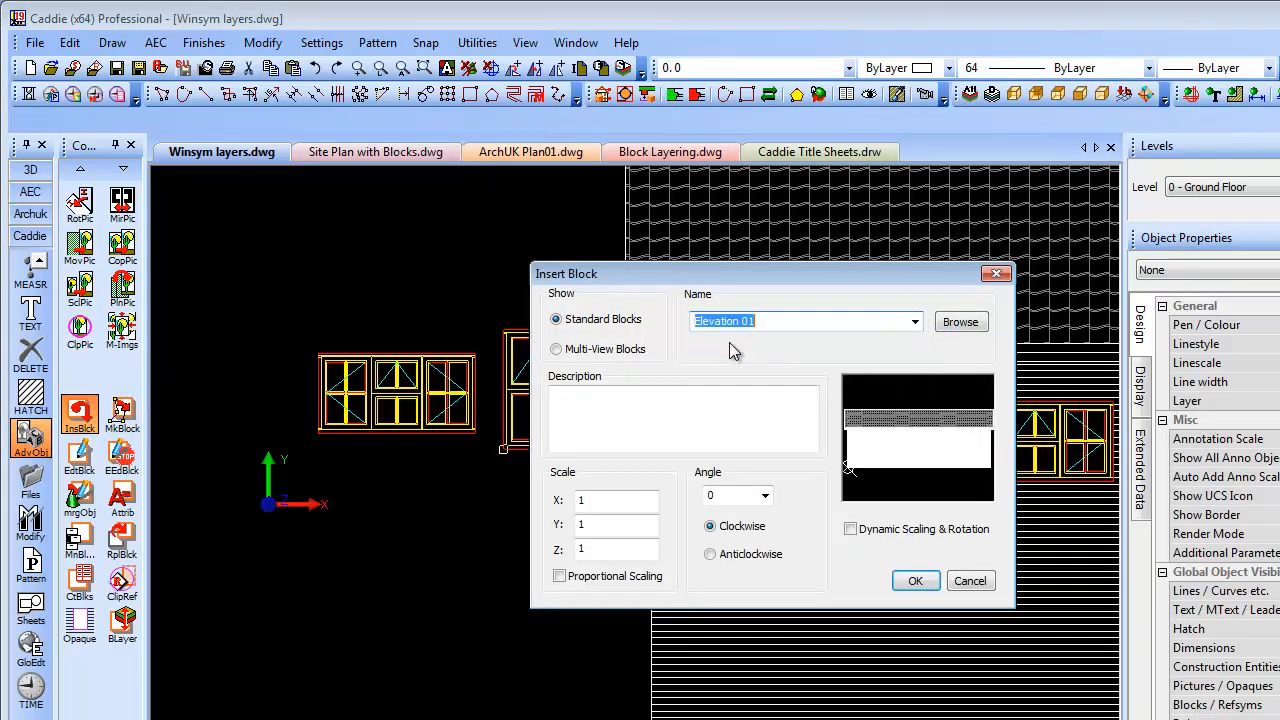
key("Down")
key("Down")
key("Down")
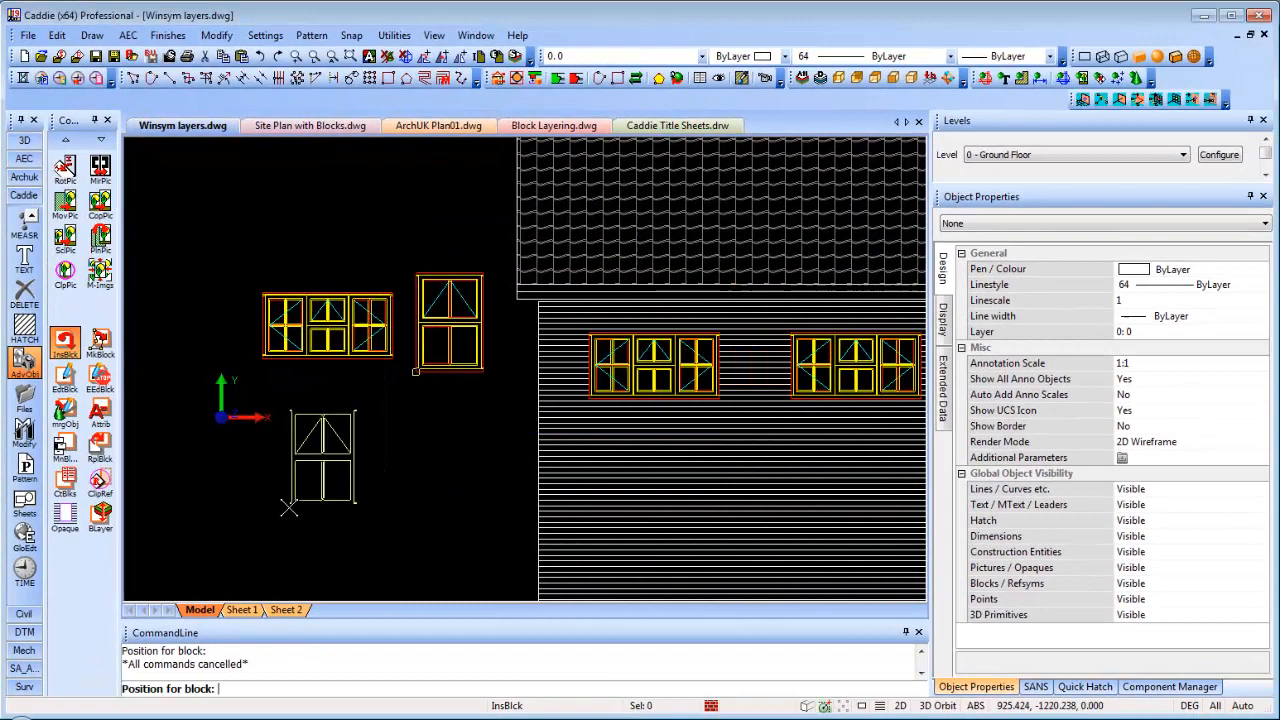
left_click(289, 507)
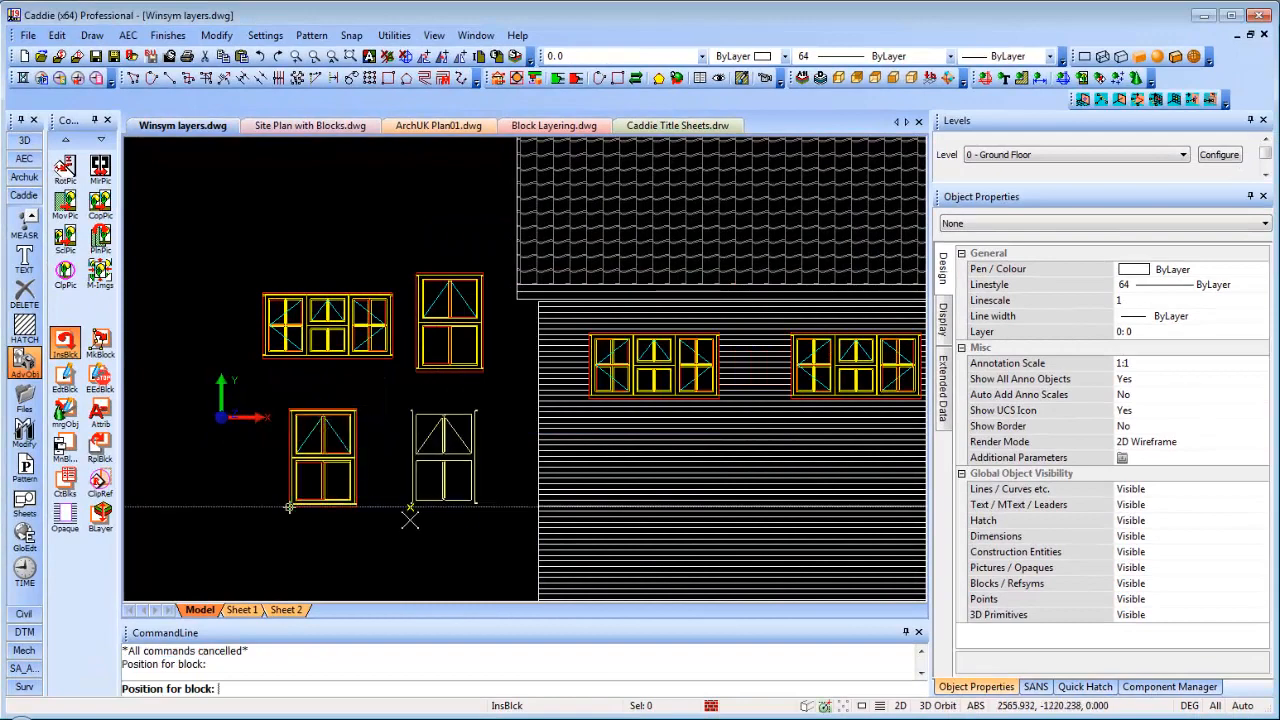
left_click(410, 507)
key("Escape")
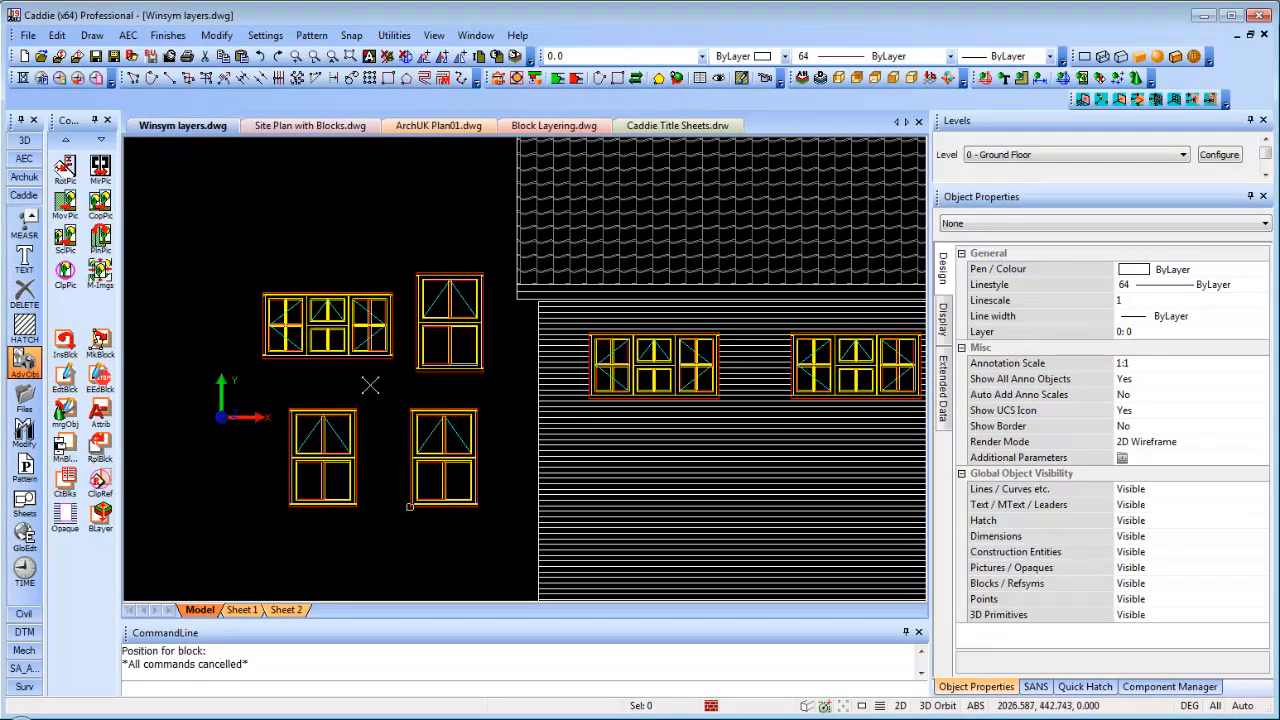
middle_click_drag(368, 382, 316, 312)
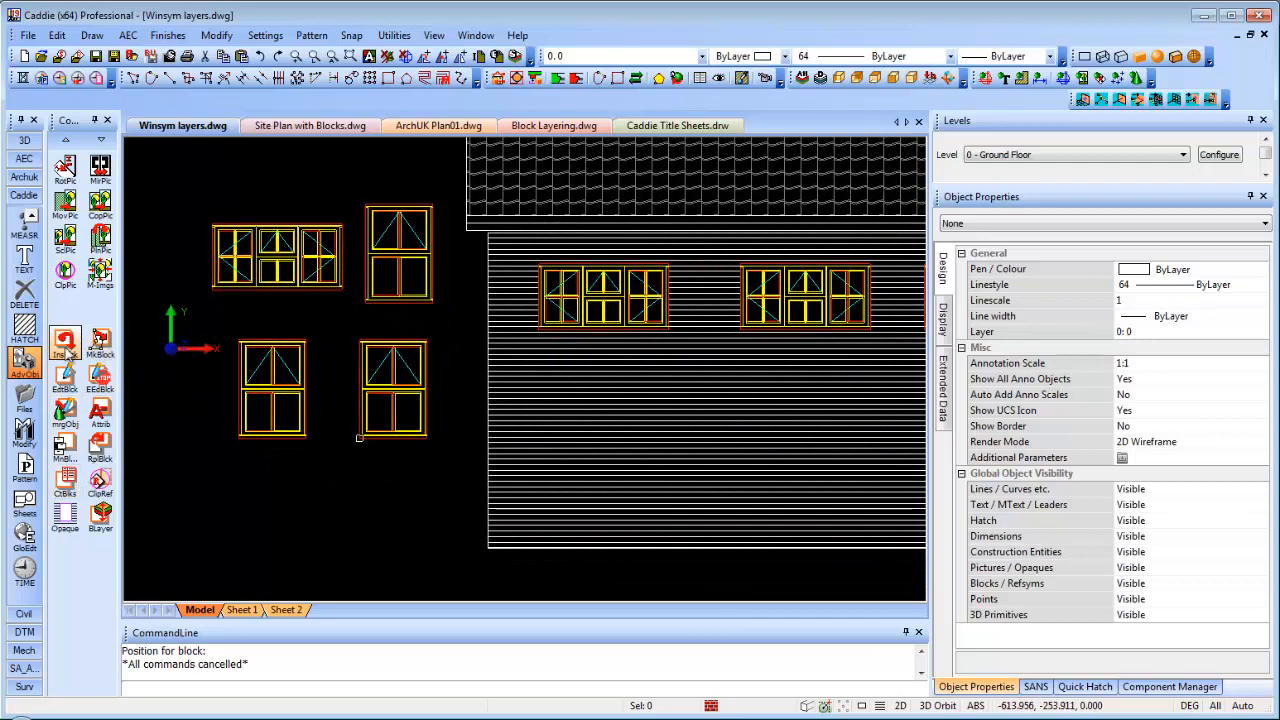
left_click(100, 448)
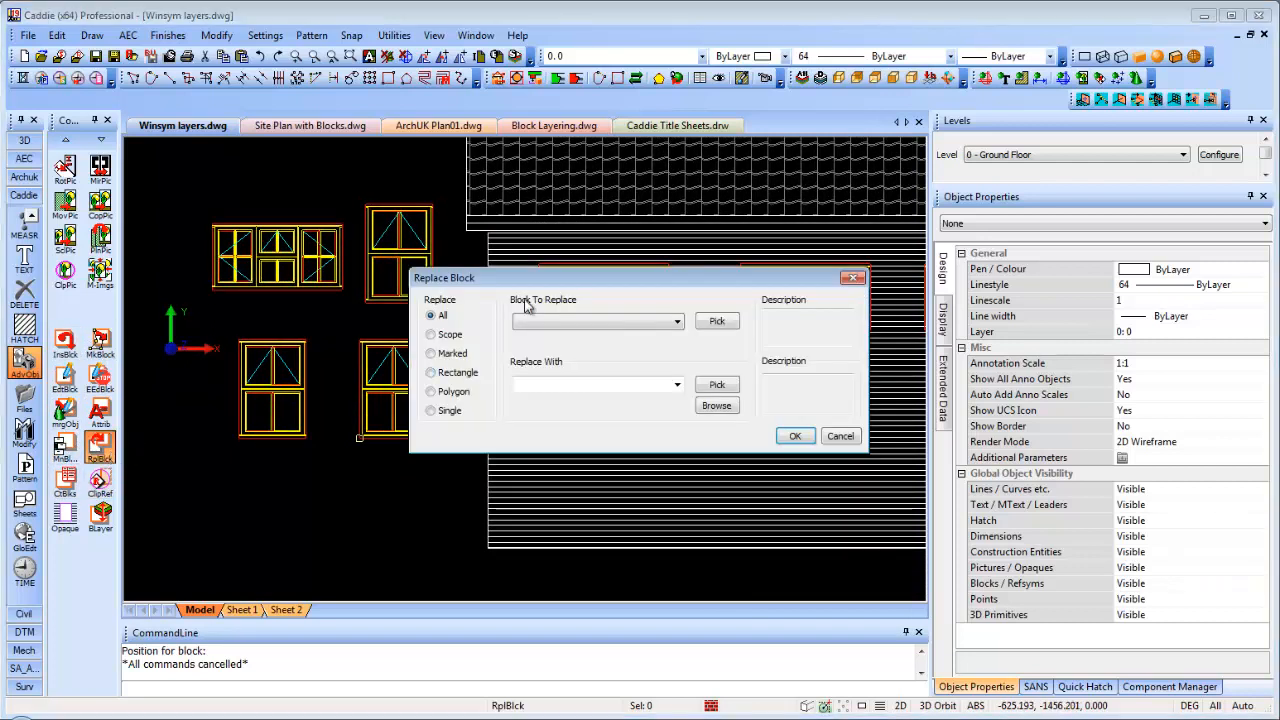
Set Replace Block to swap Window 01 for the c2n13d window in Single mode, one at a time
left_click_drag(598, 281, 678, 132)
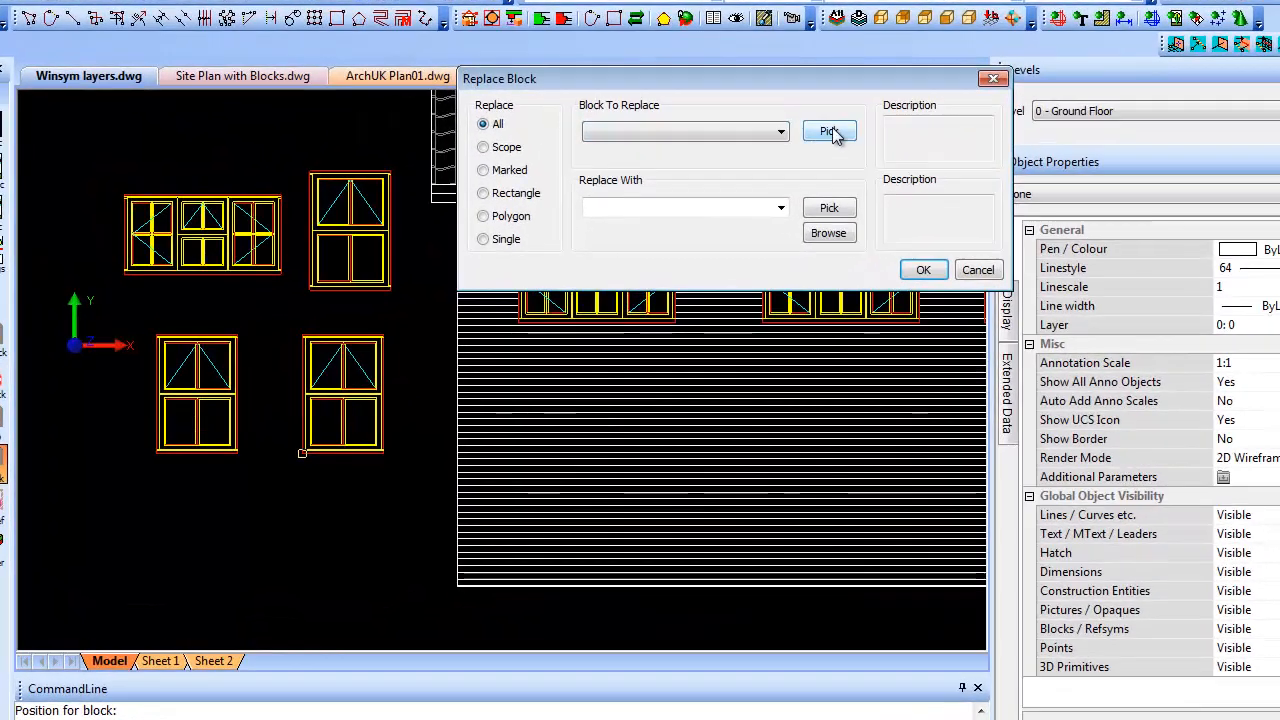
left_click(813, 149)
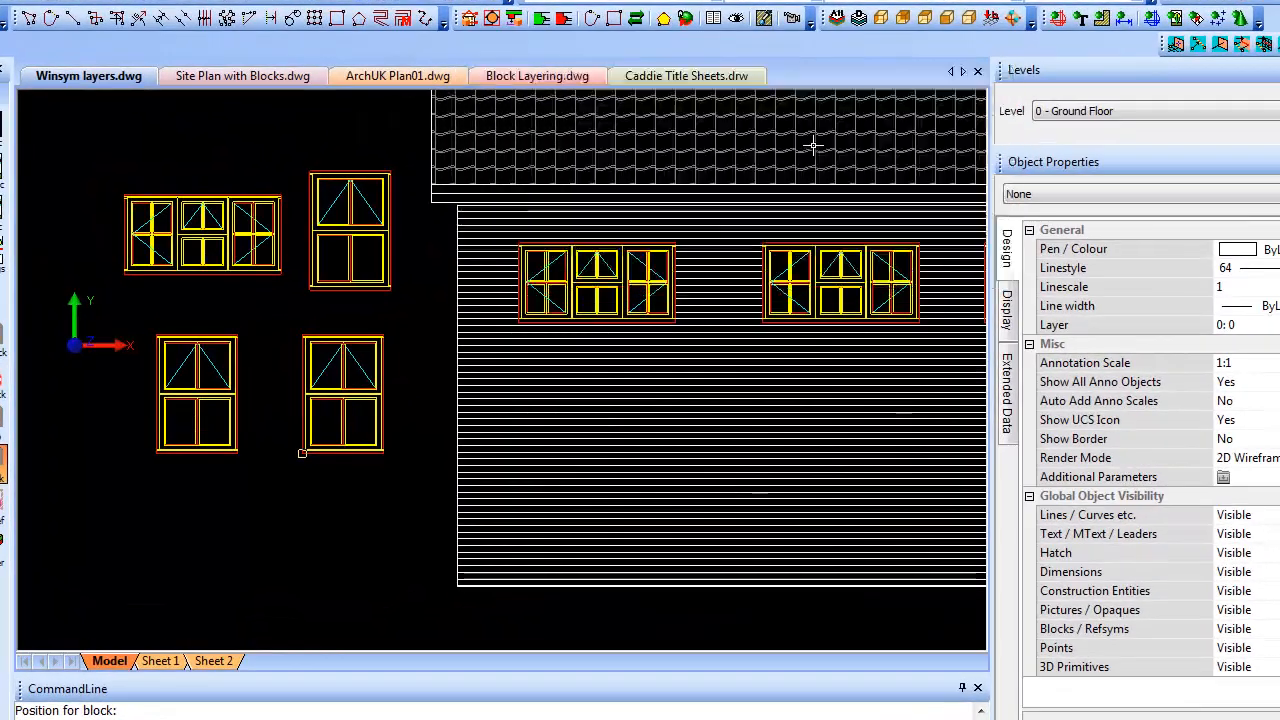
left_click(596, 268)
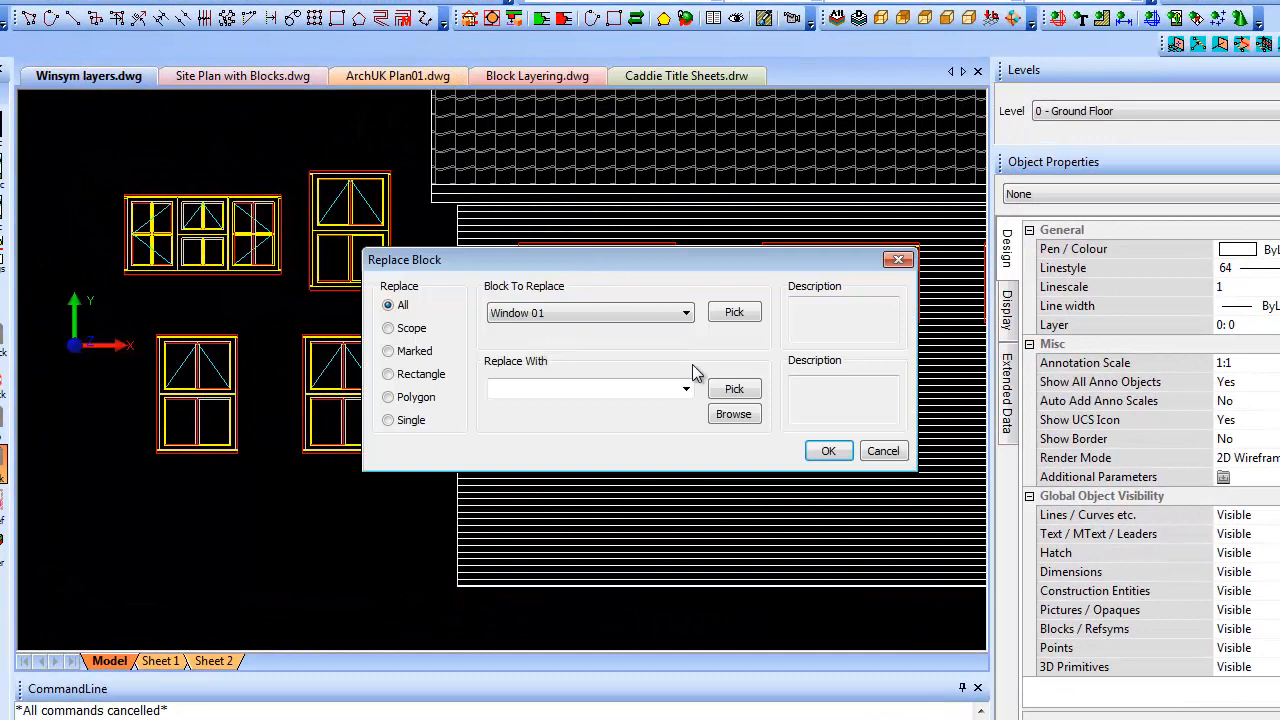
left_click(729, 391)
left_click(378, 422)
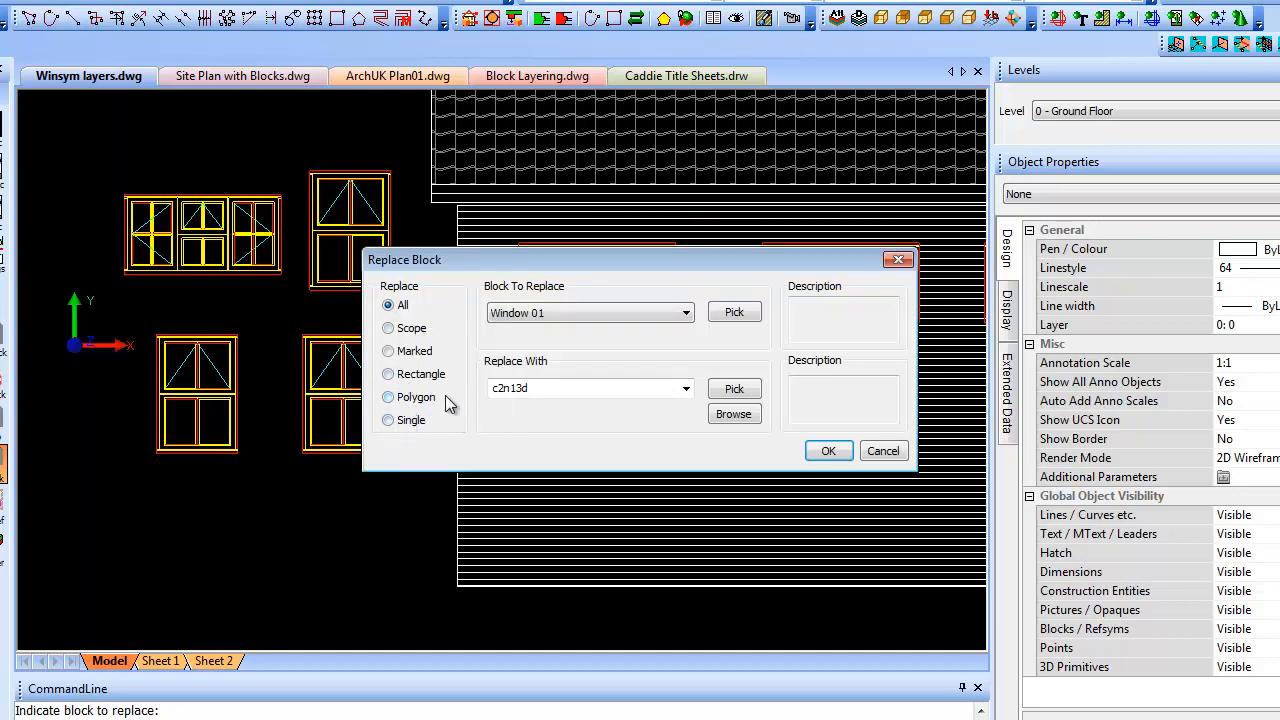
left_click(389, 421)
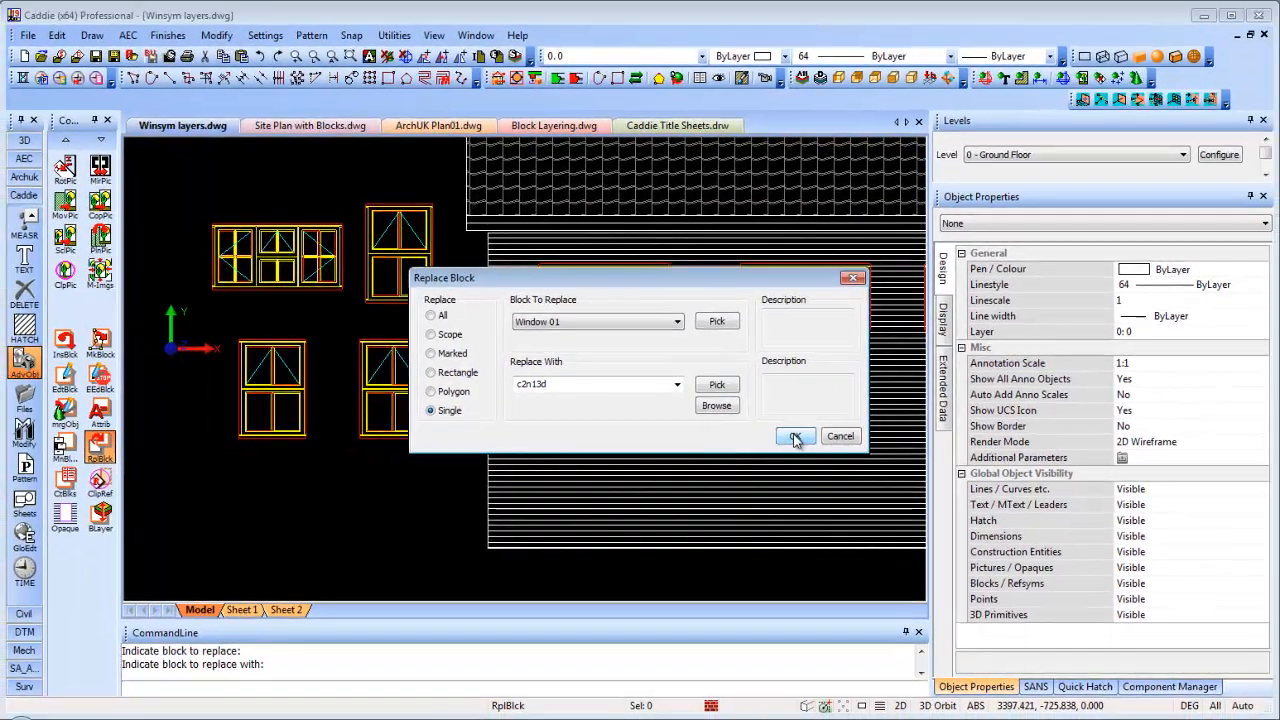
left_click(795, 437)
scroll(776, 365, "down", 2)
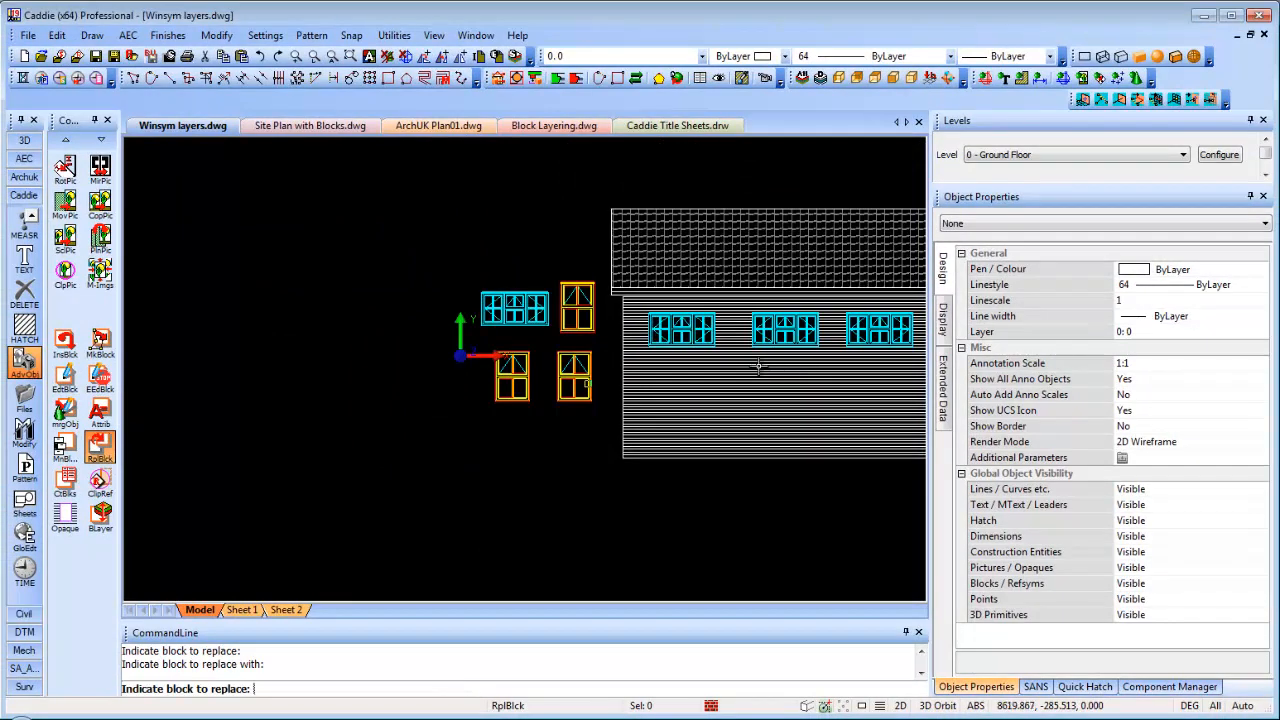
Replace three top-row Window 01 blocks and the lower middle one with c2n13d
middle_click_drag(758, 366, 368, 358)
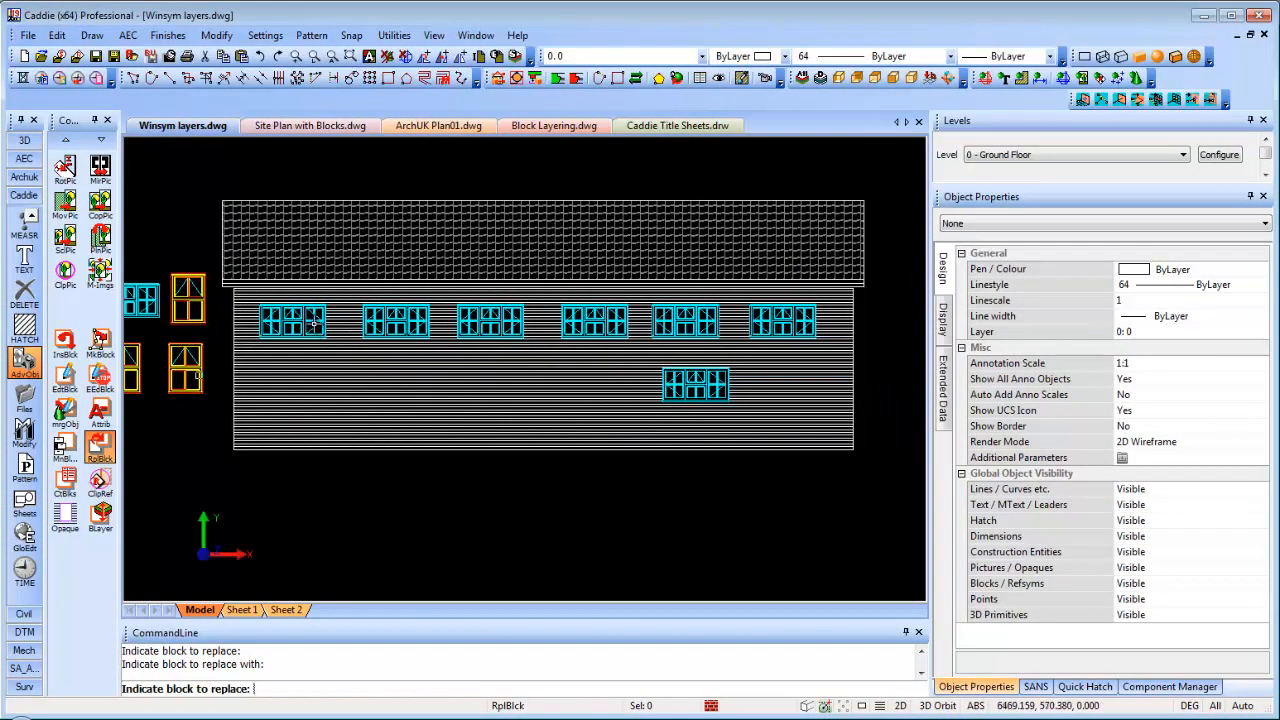
left_click(313, 320)
left_click(490, 320)
left_click(684, 320)
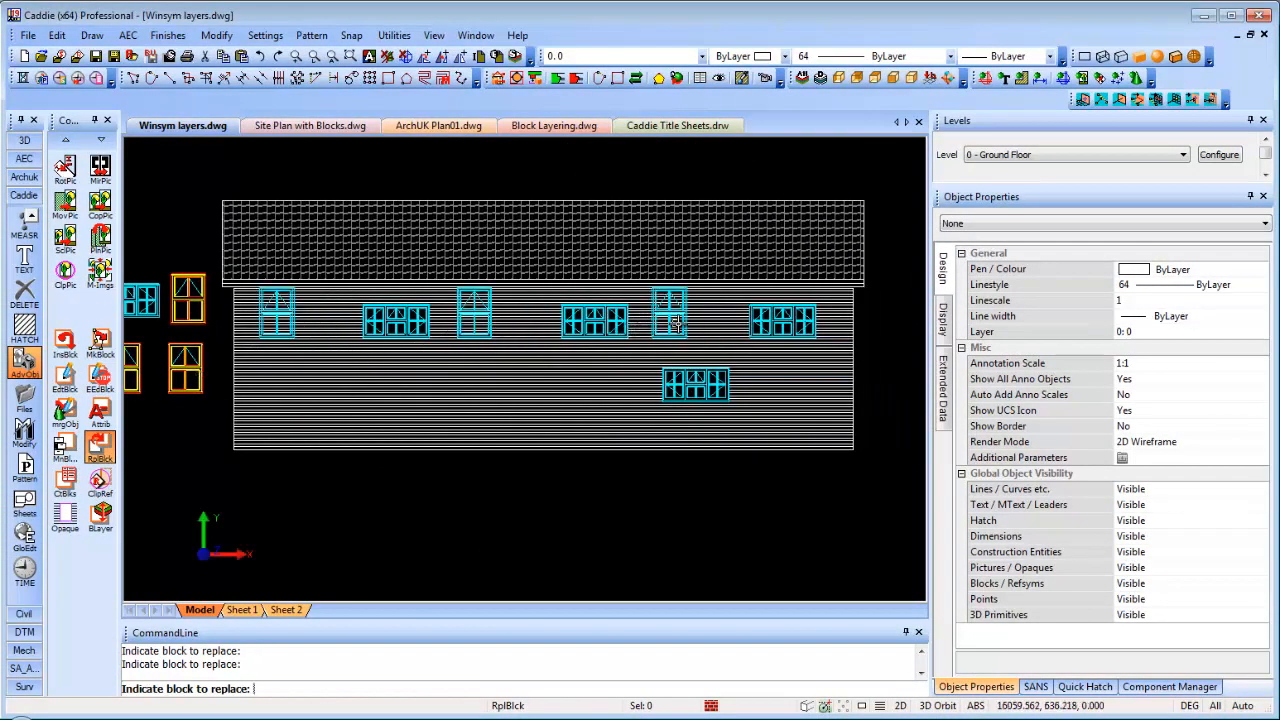
left_click(706, 383)
middle_click_drag(510, 404, 534, 408)
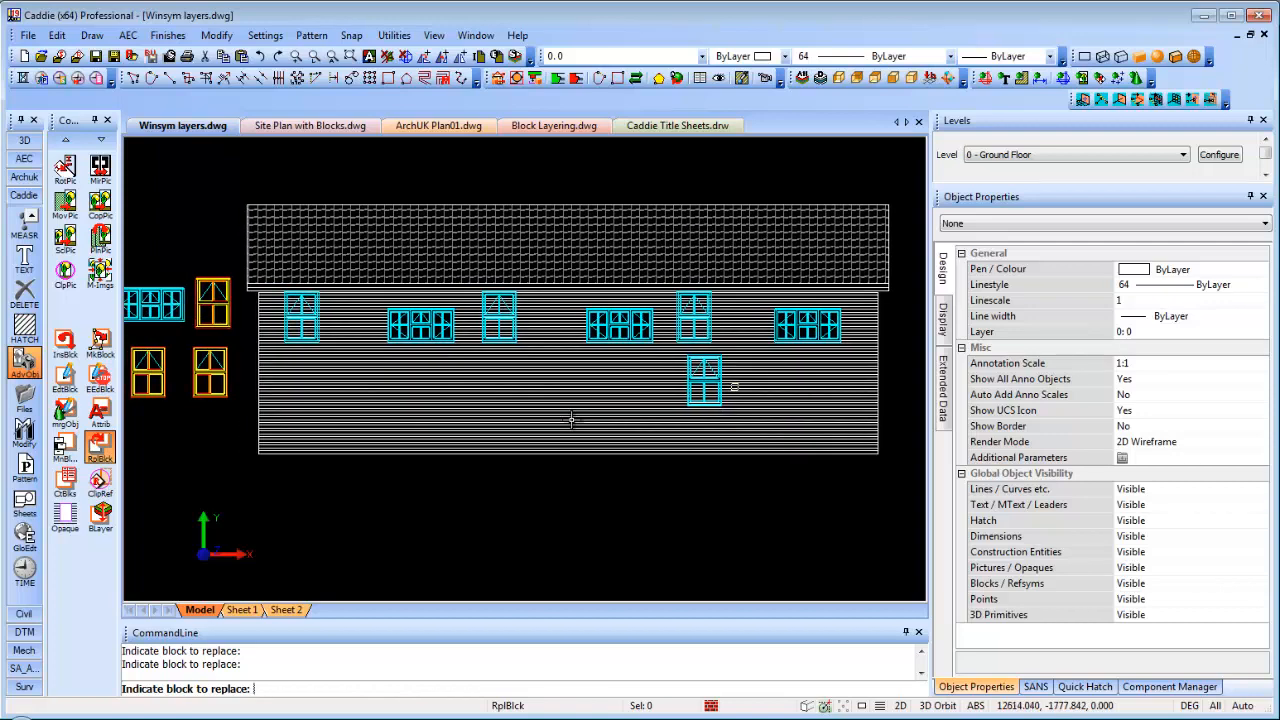
key("Escape")
Regenerate with F5 and pan/zoom to review the updated elevation windows
key("F5")
scroll(554, 350, "up", 2)
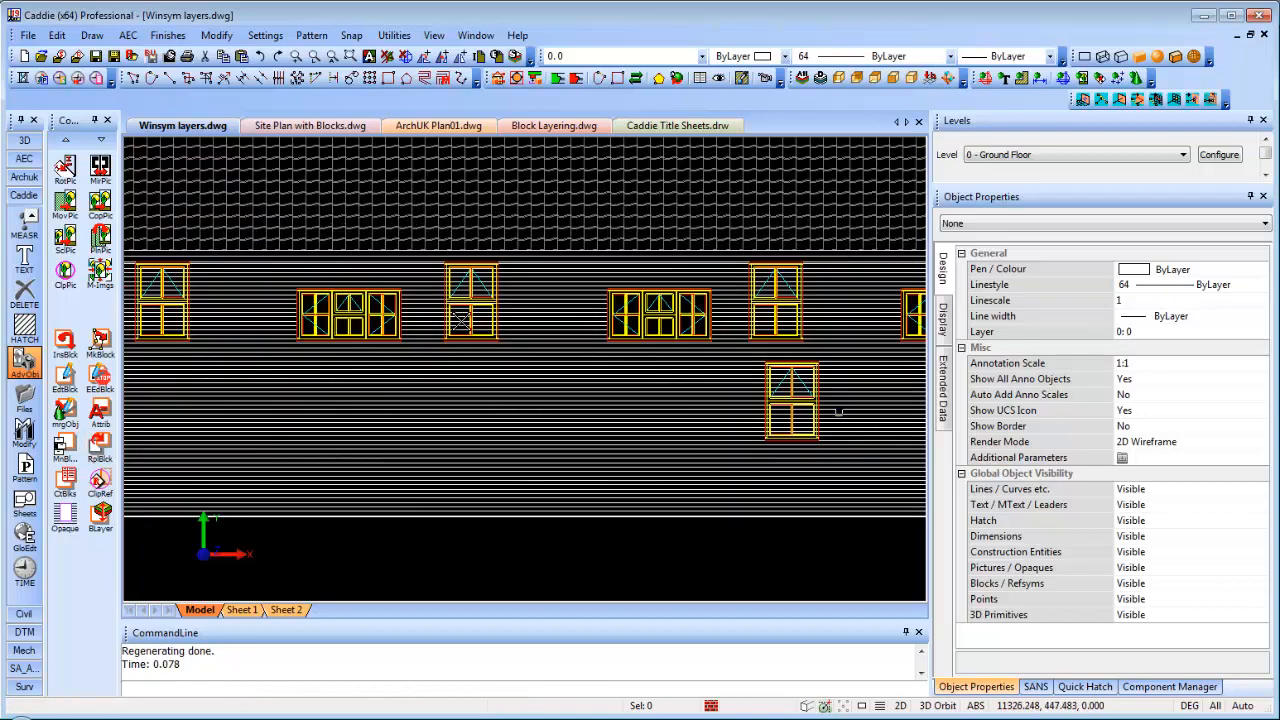
middle_click_drag(430, 299, 437, 301)
scroll(457, 304, "down", 3)
middle_click_drag(652, 360, 762, 367)
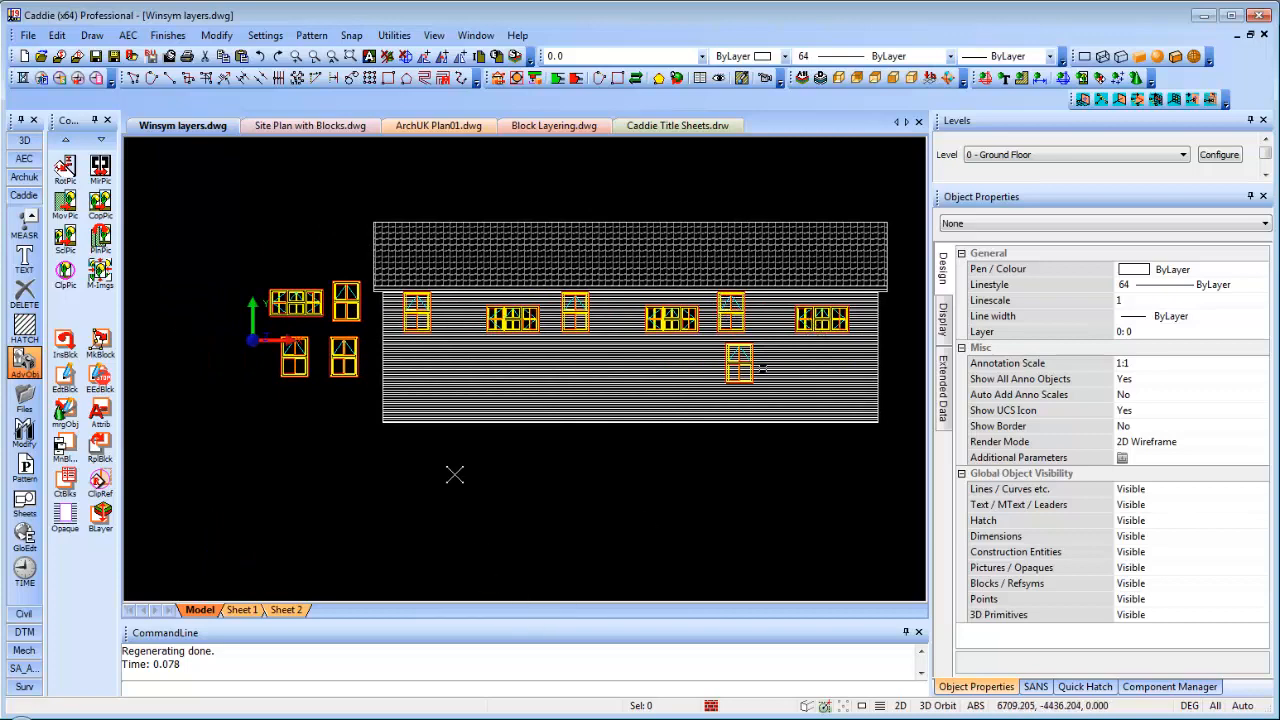
scroll(497, 341, "up", 2)
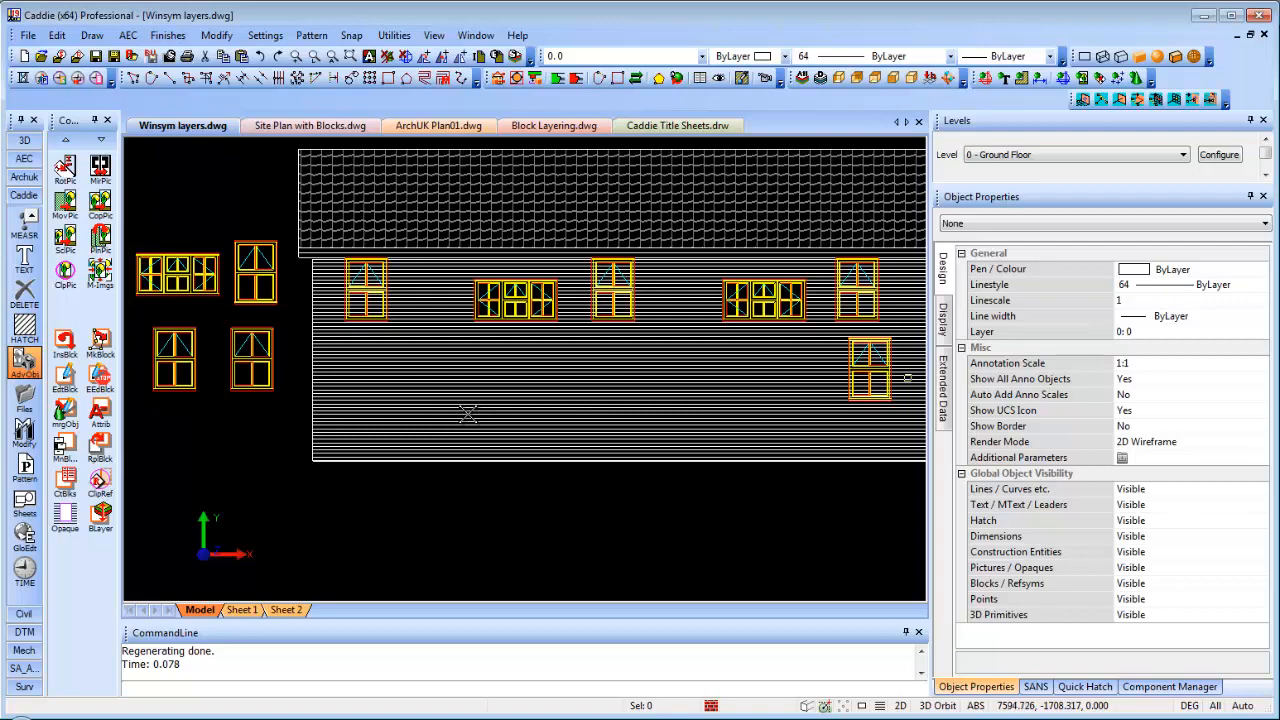
scroll(468, 414, "down", 3)
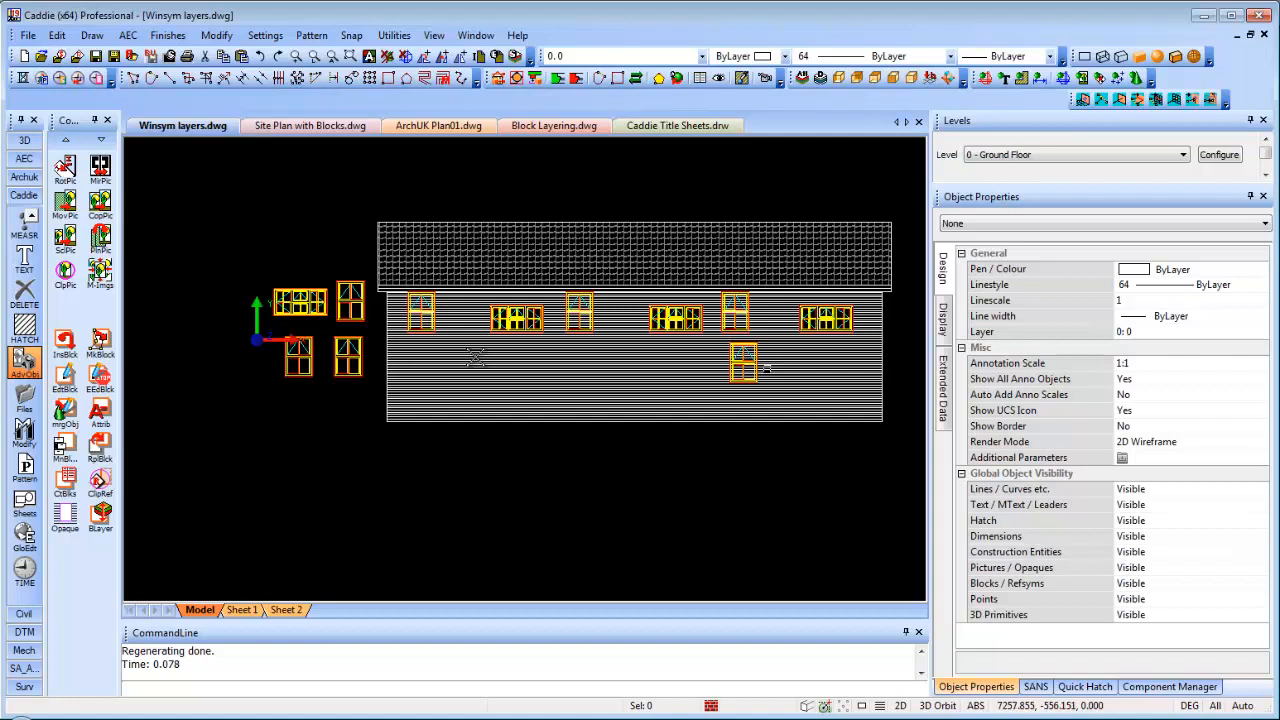
Open the Component Manager library panel
left_click(1163, 687)
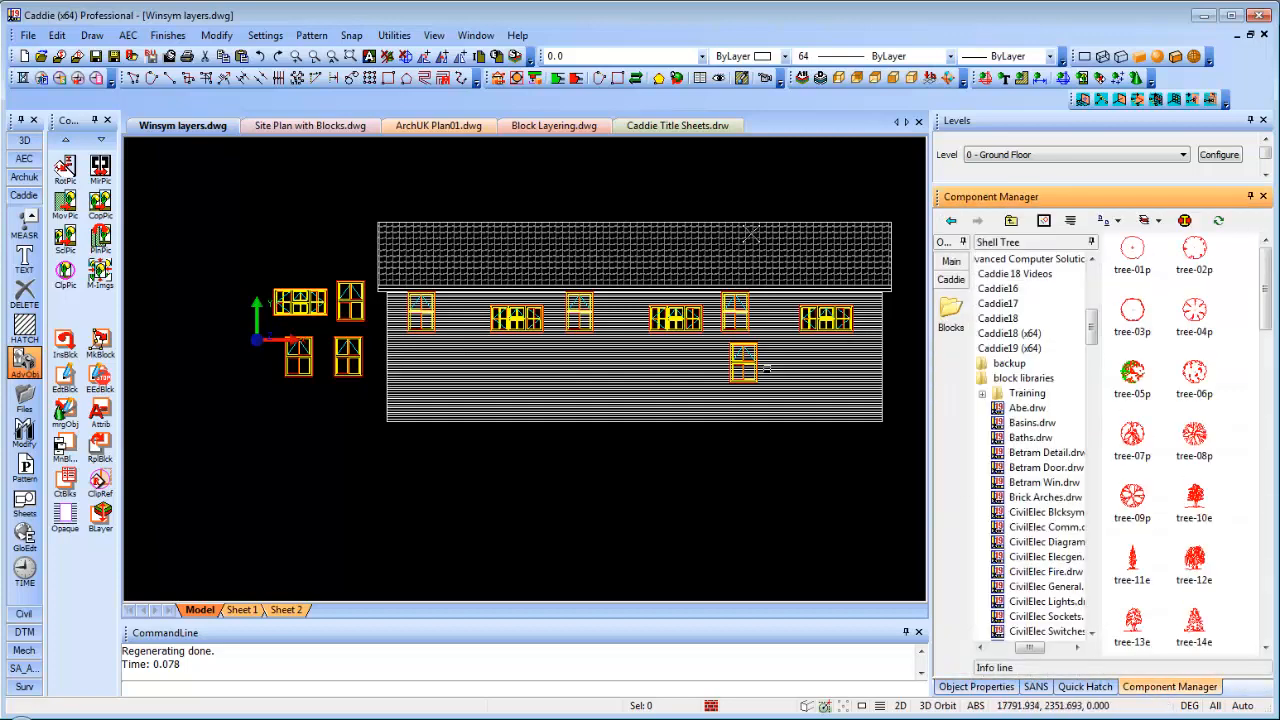
left_click(434, 36)
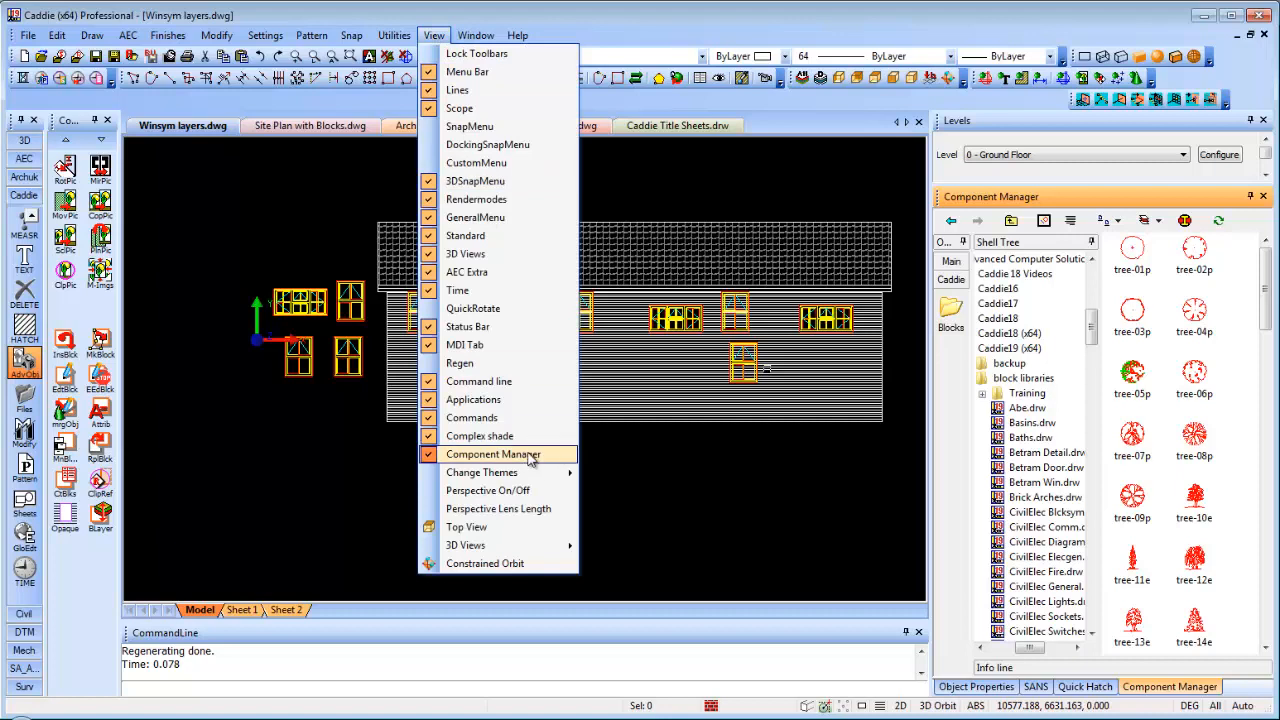
left_click(1093, 343)
Browse the Gardening Trees thumbnails down to the tree-49e symbol
scroll(1093, 343, "down", 1)
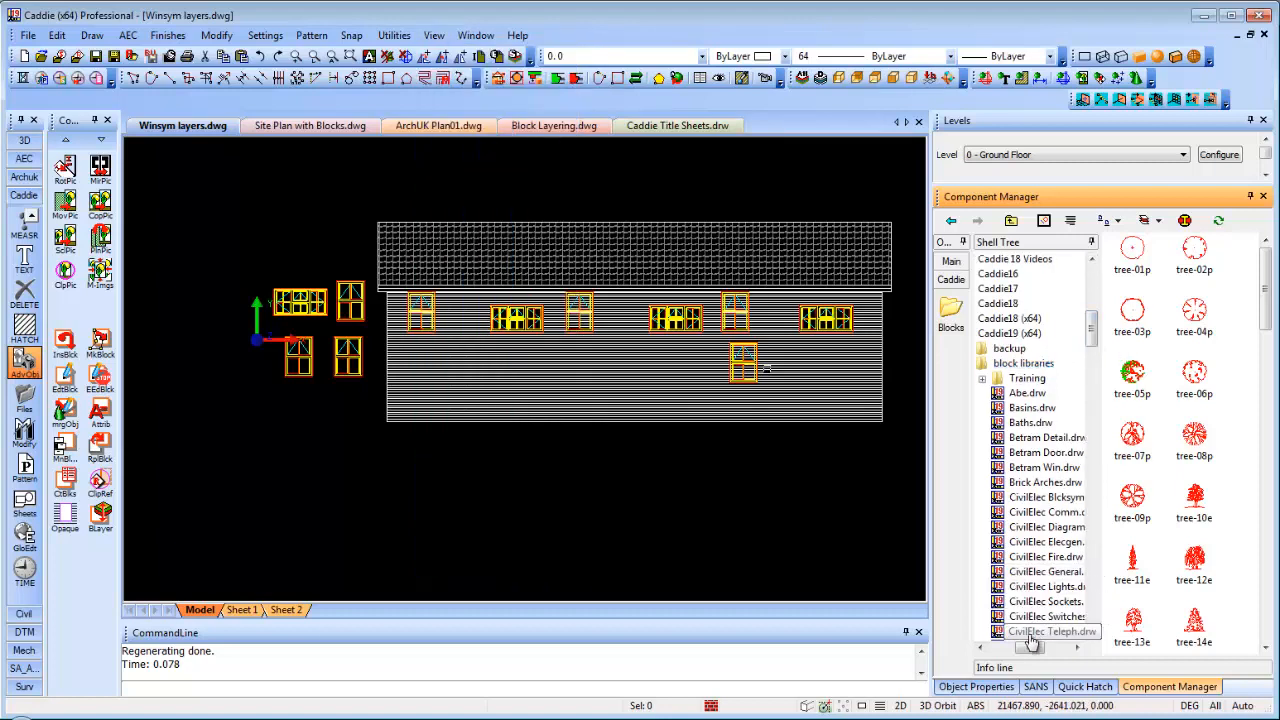
left_click_drag(1029, 648, 1017, 648)
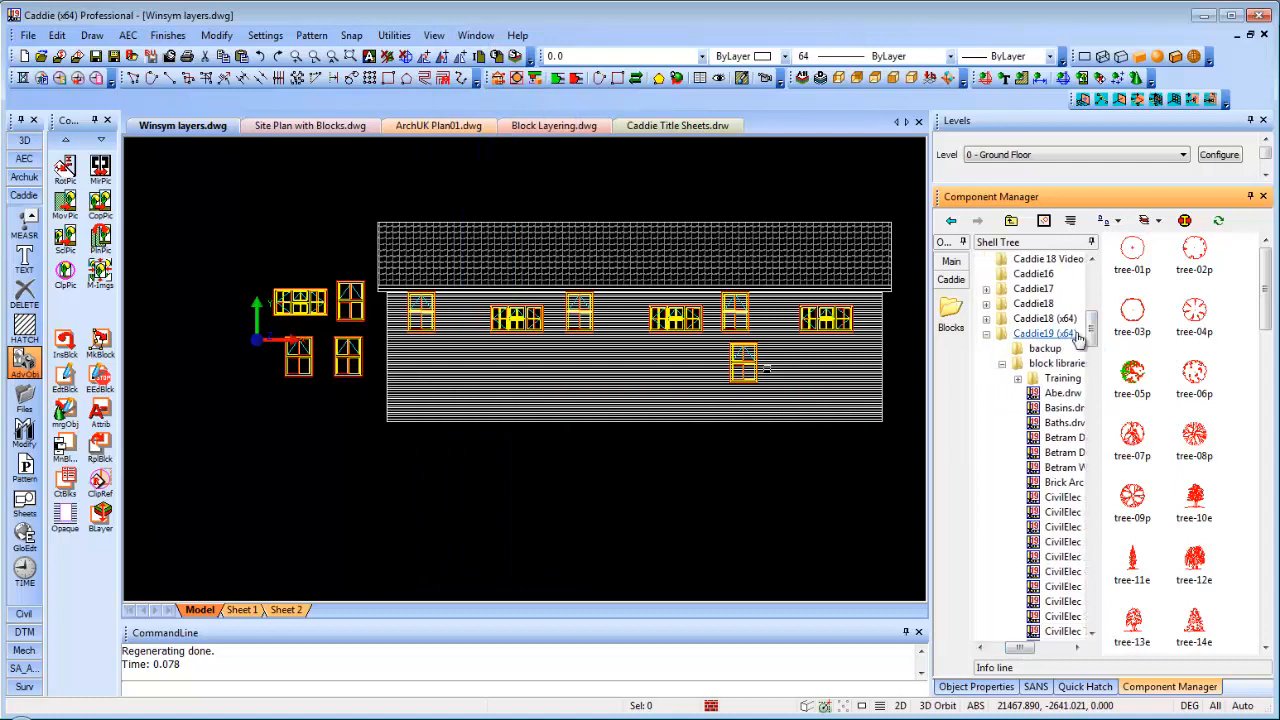
scroll(1093, 343, "up", 3)
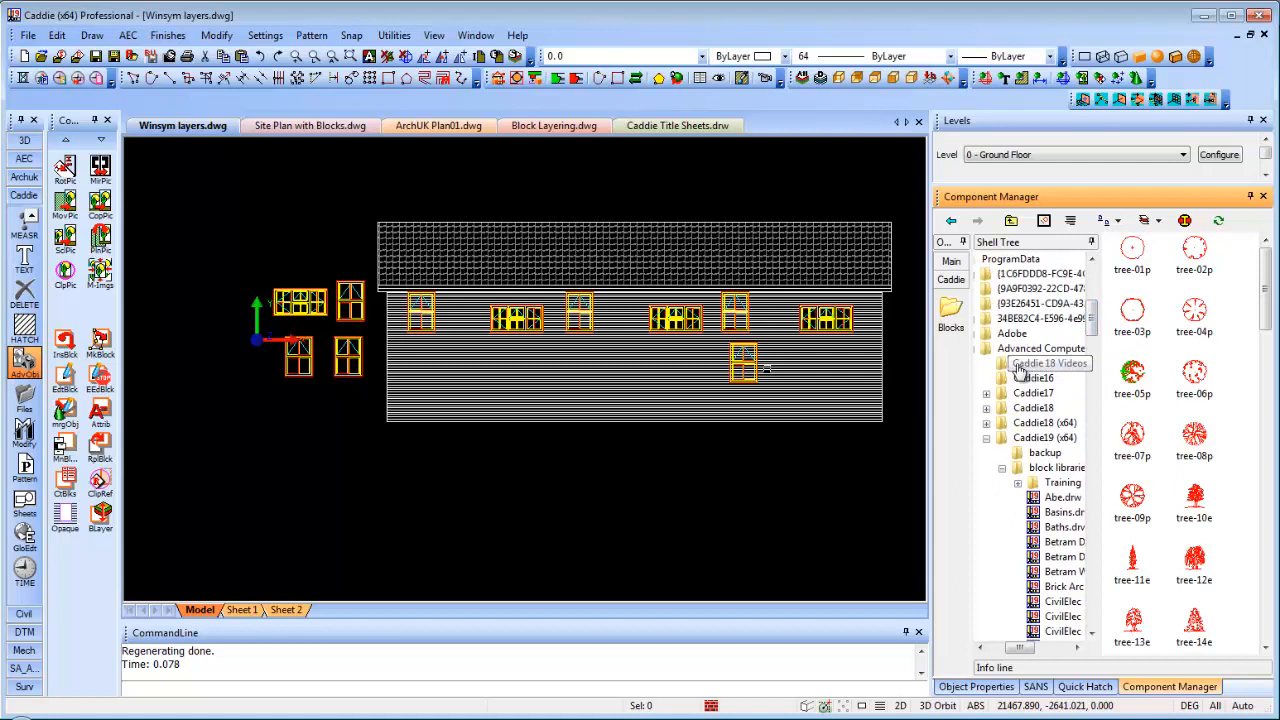
scroll(1040, 330, "up", 2)
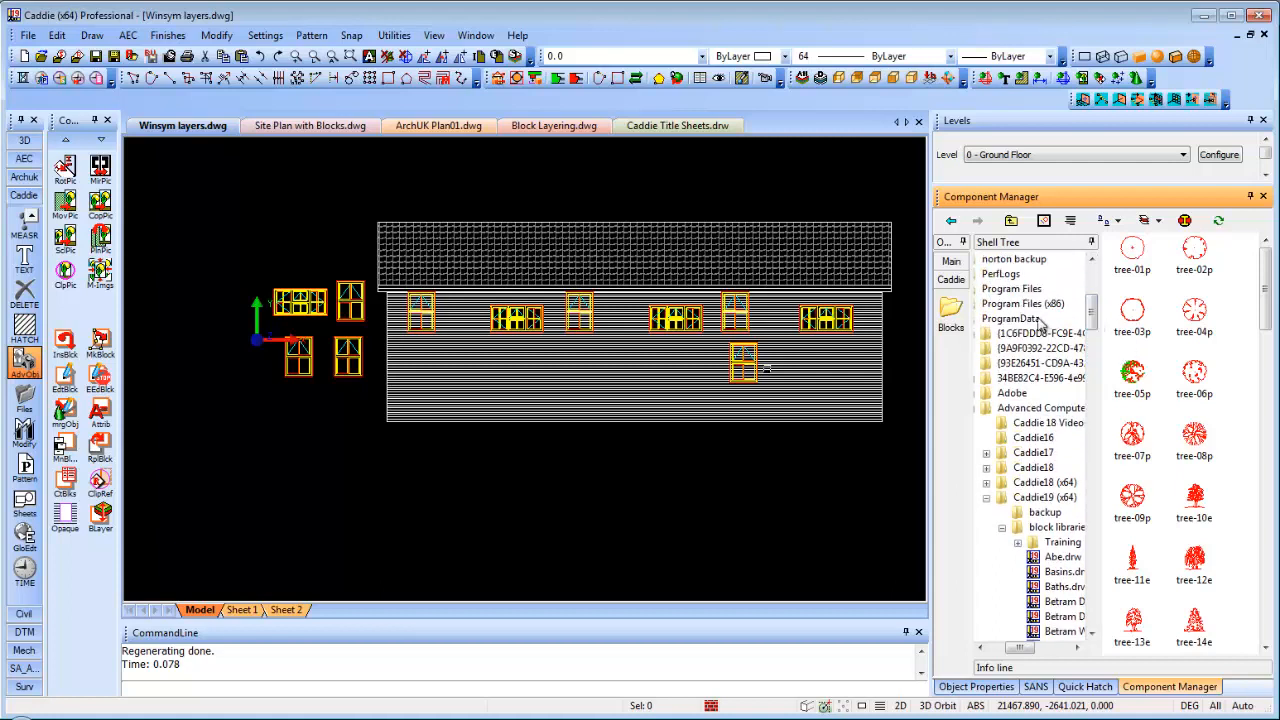
scroll(1097, 343, "down", 5)
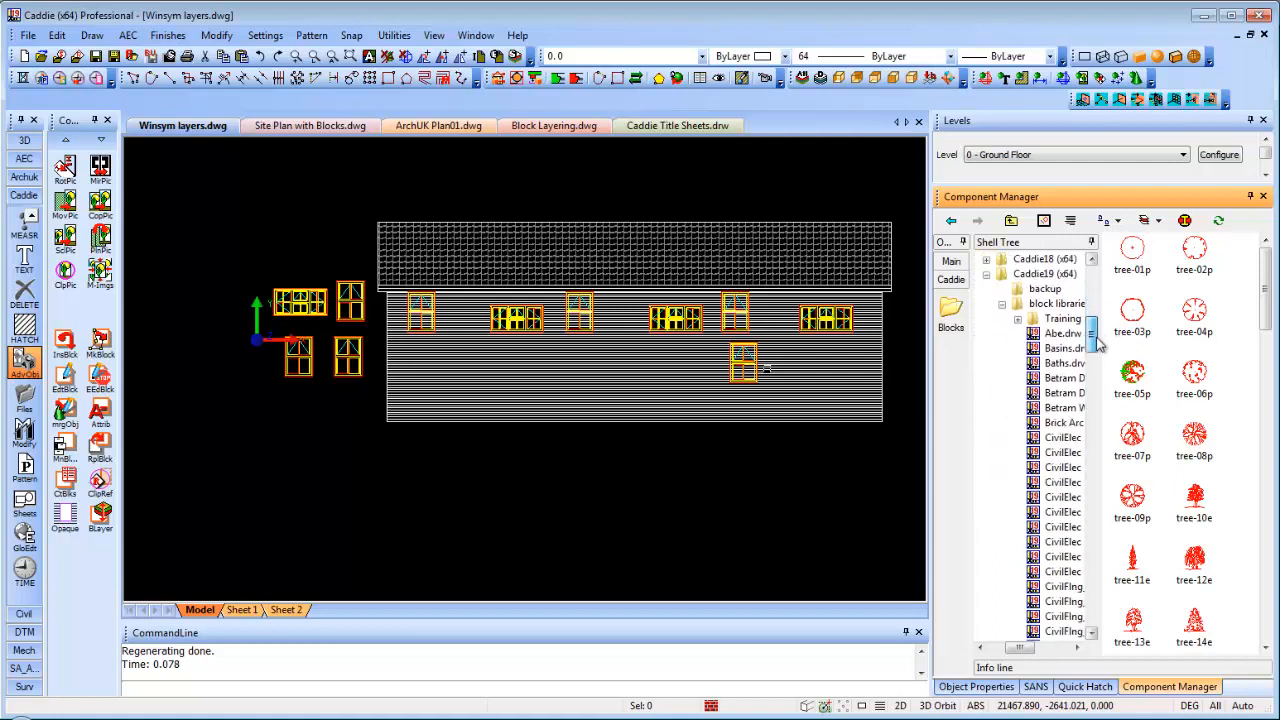
left_click_drag(1018, 650, 1033, 652)
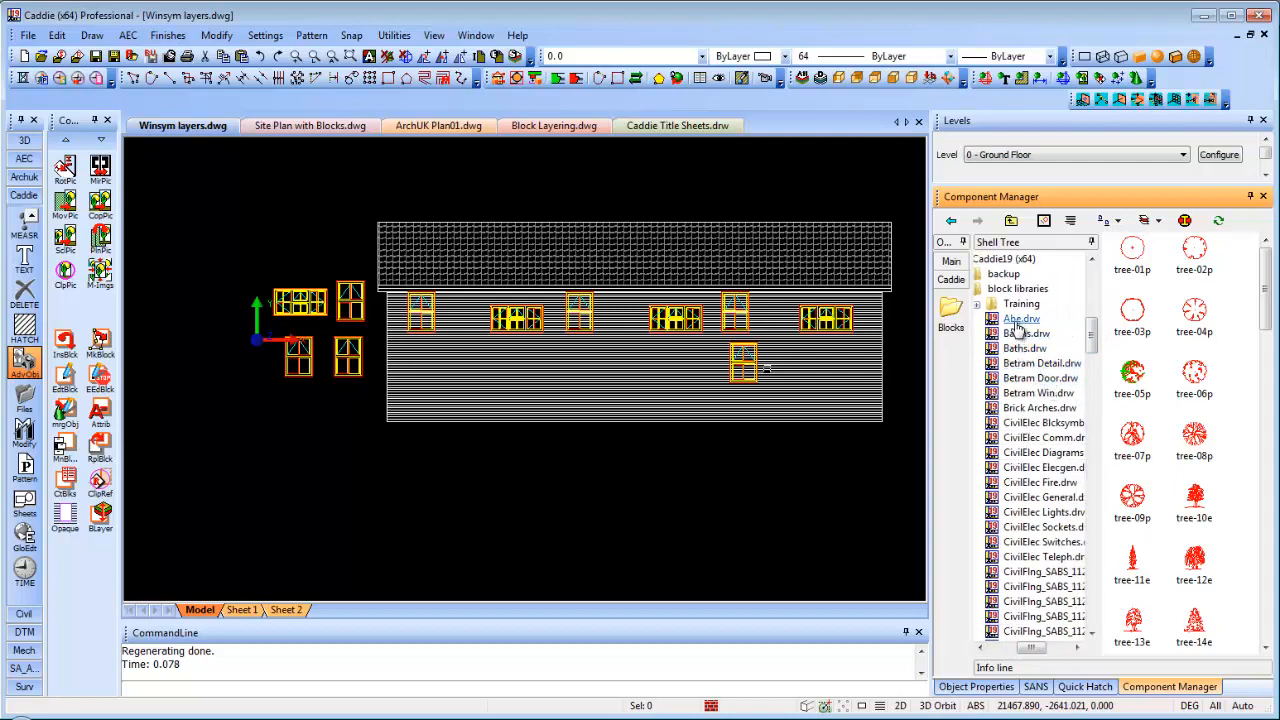
scroll(1091, 341, "down", 2)
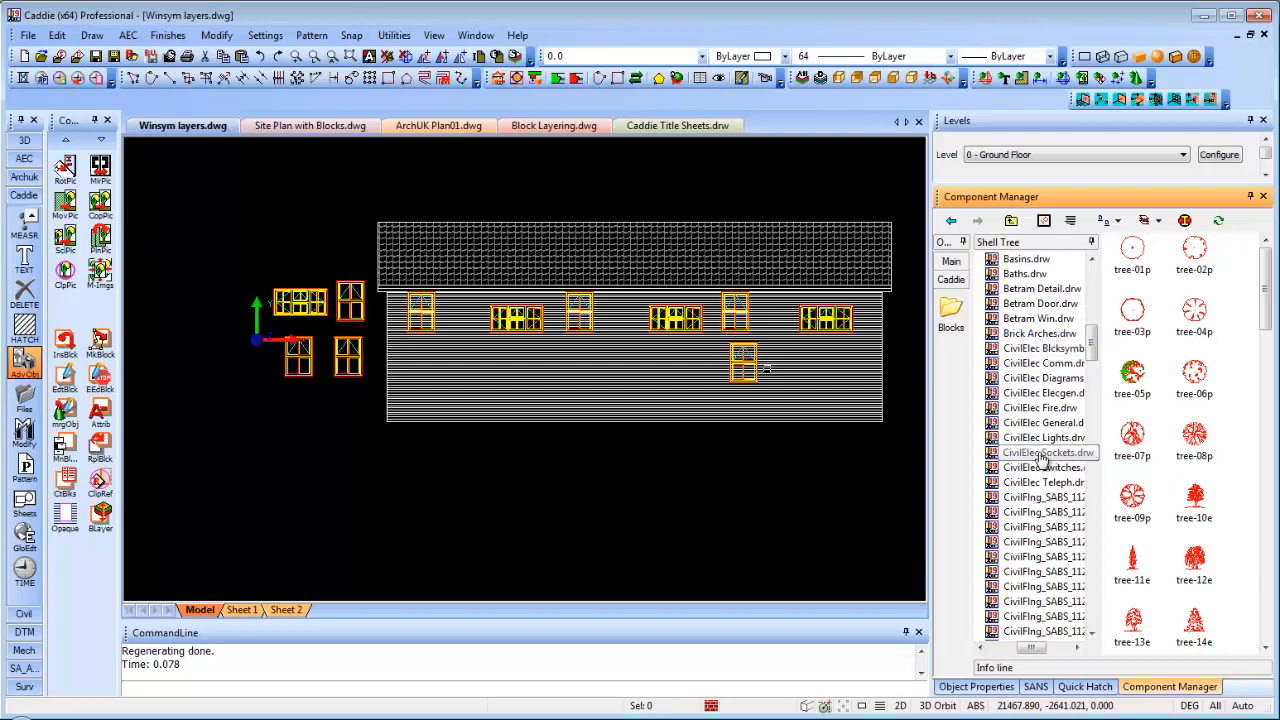
left_click_drag(1094, 335, 1130, 370)
left_click_drag(1262, 326, 1264, 585)
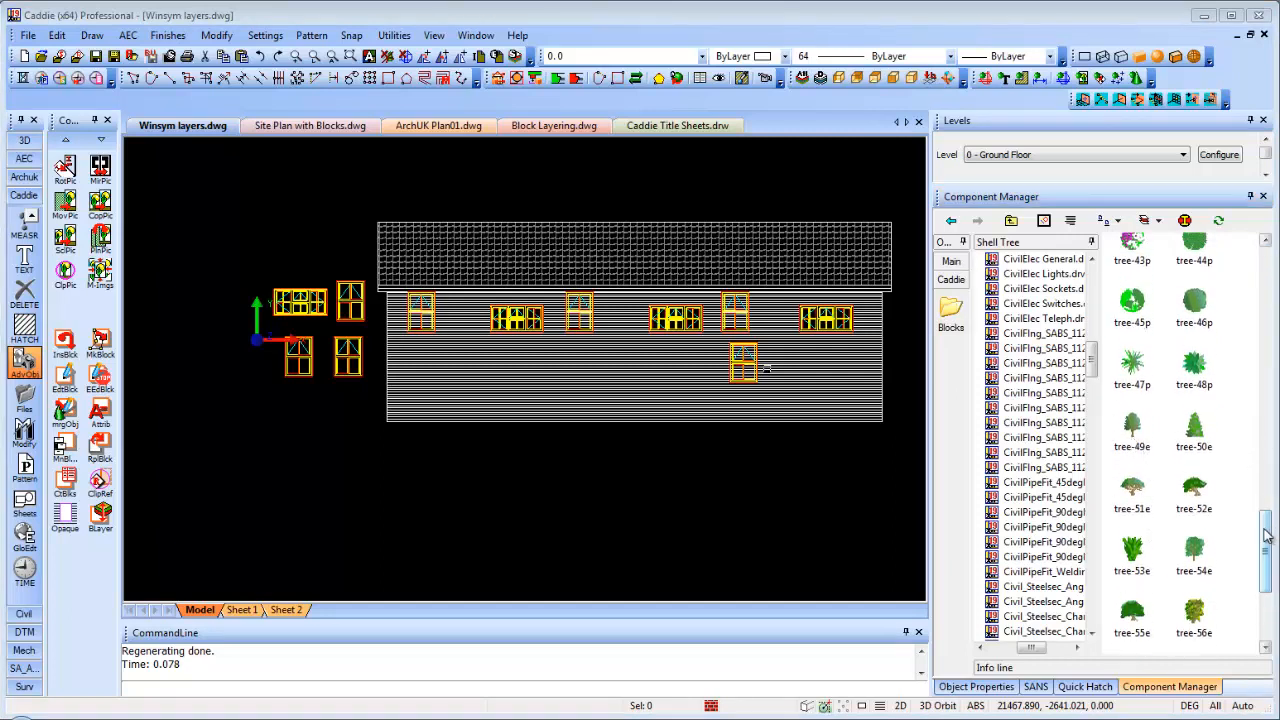
left_click_drag(1267, 535, 1266, 537)
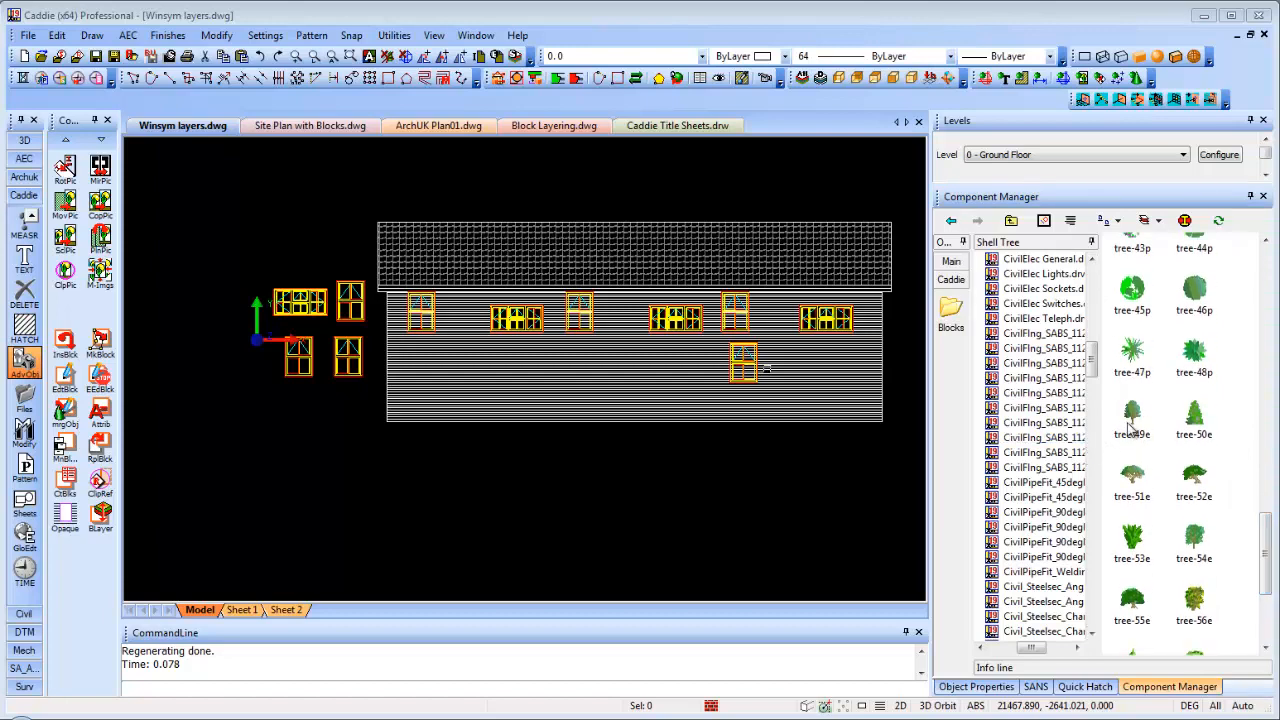
Insert tree-49e at the house elevation's right end, then select the placed tree
left_click(1131, 427)
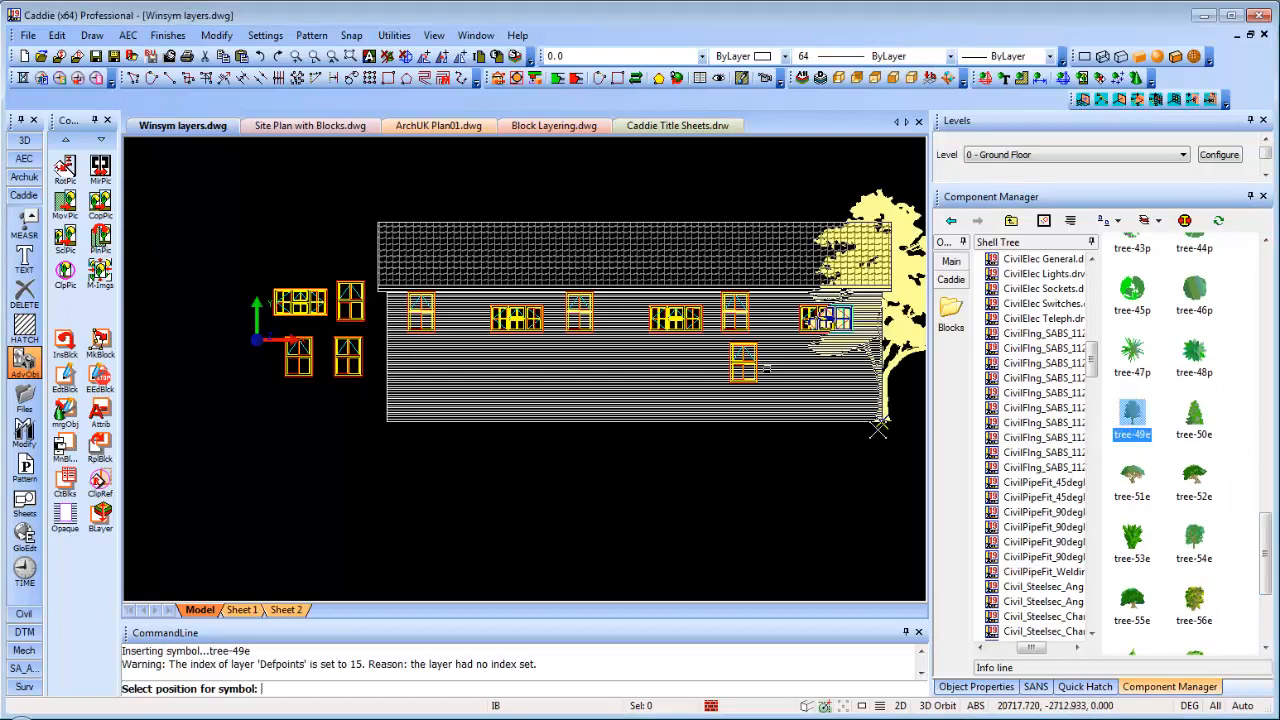
middle_click_drag(772, 404, 564, 385)
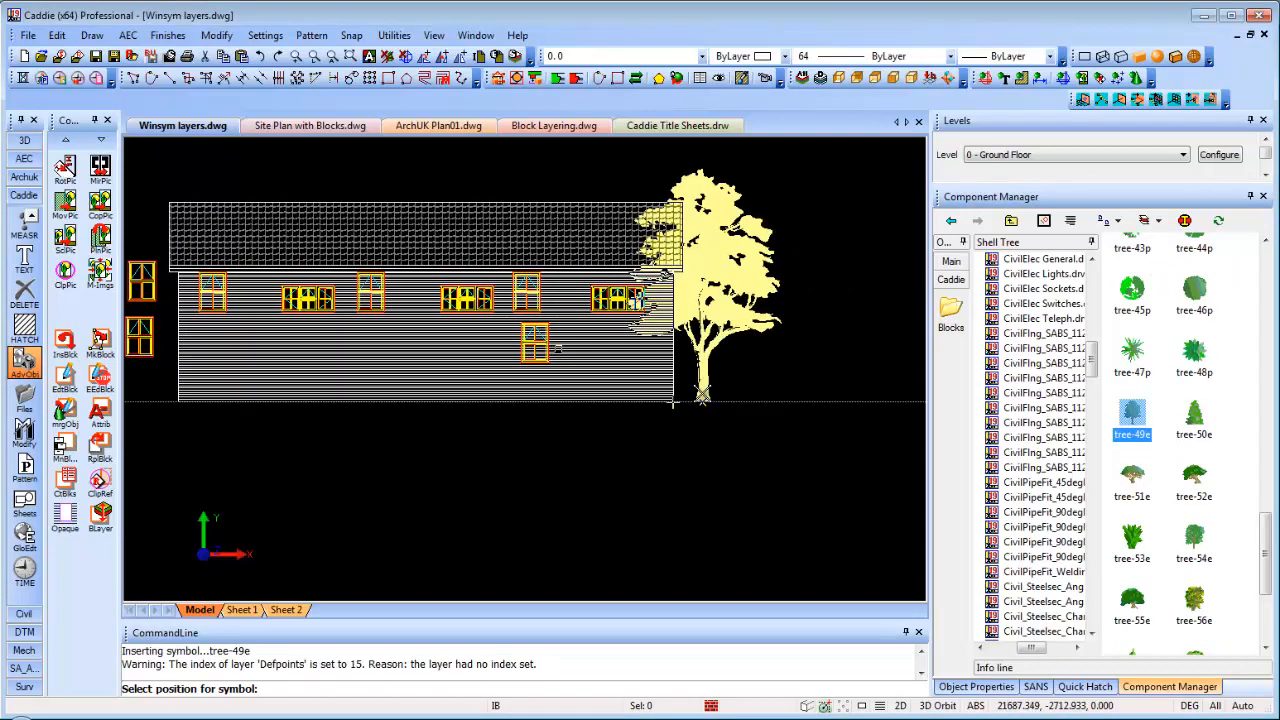
left_click(700, 395)
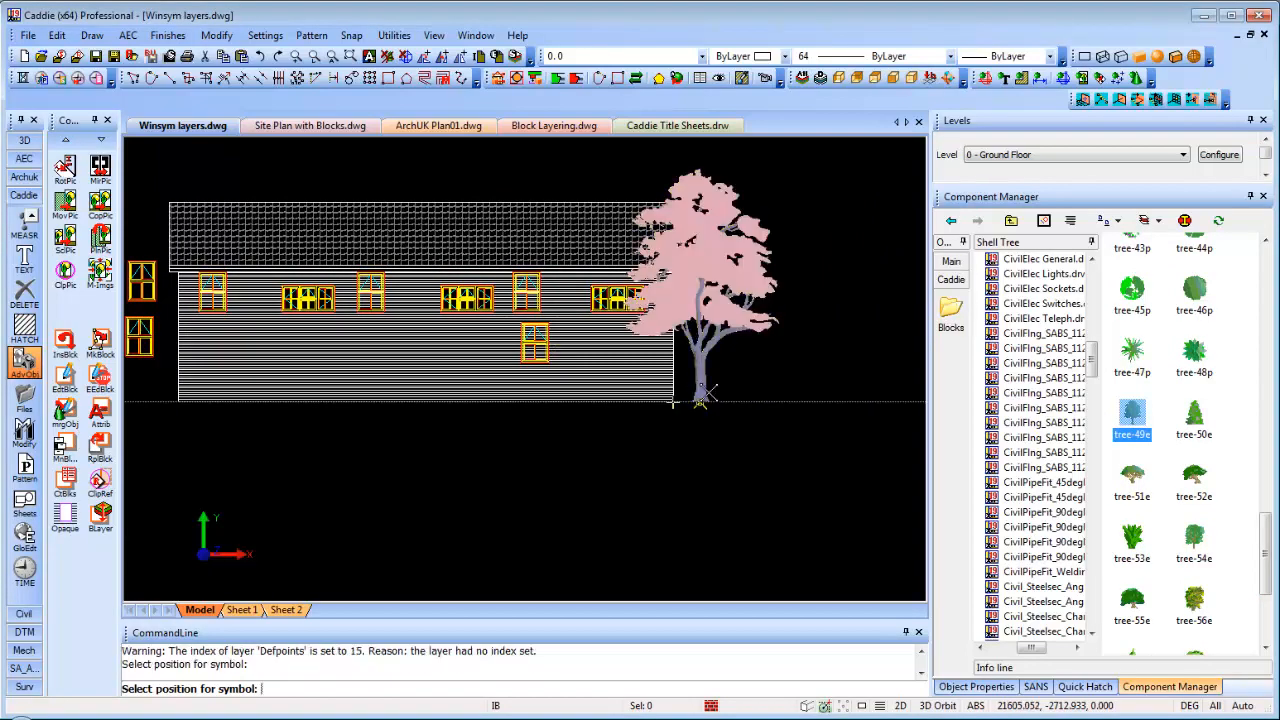
key("Escape")
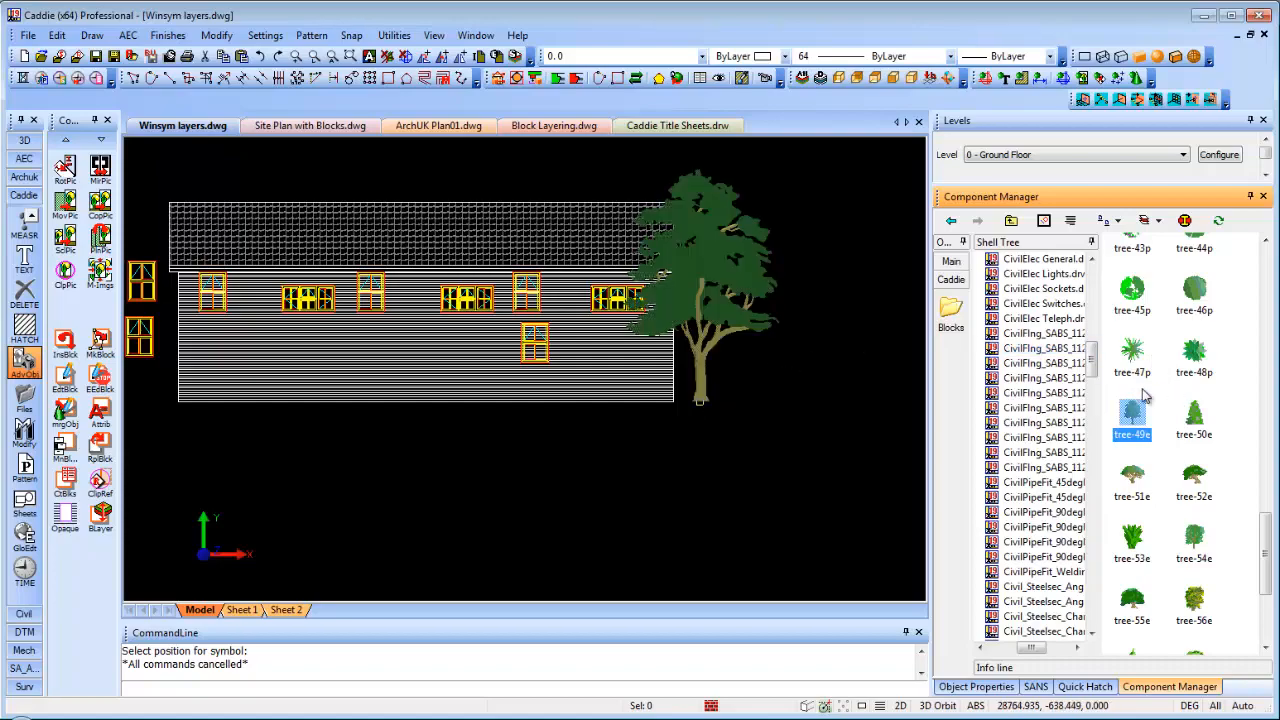
middle_click_drag(834, 366, 697, 438)
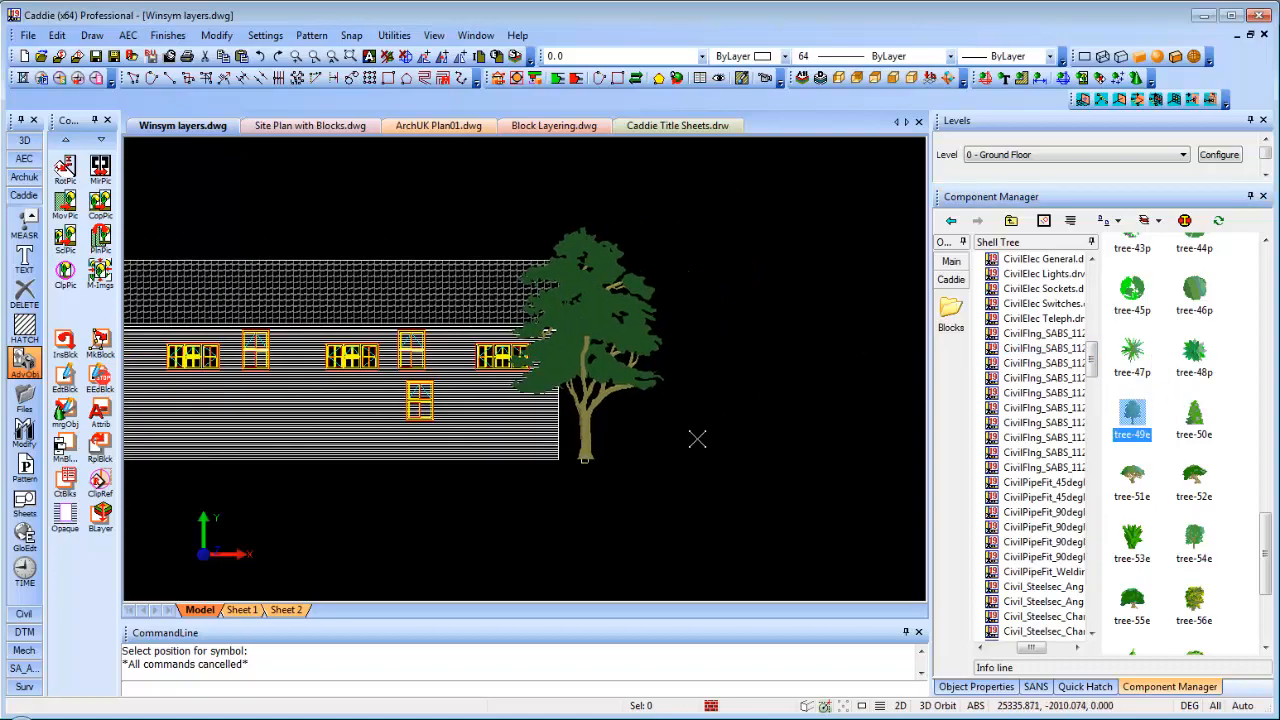
scroll(697, 438, "up", 2)
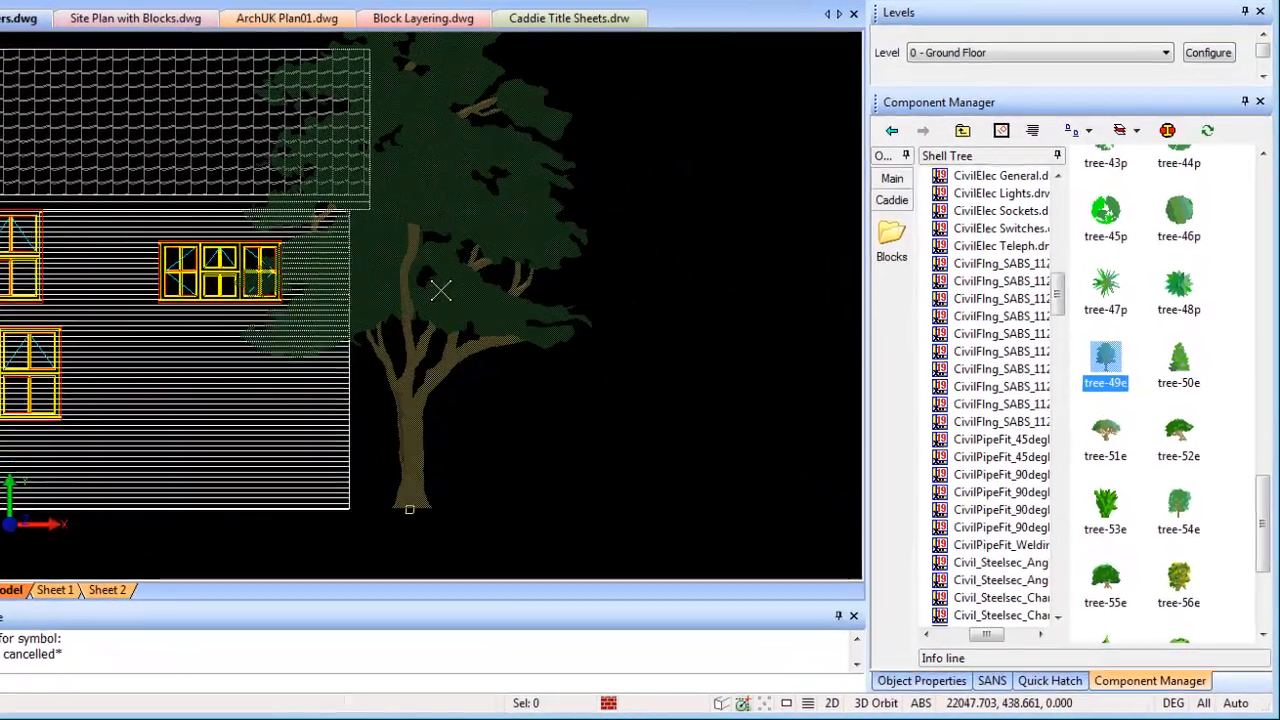
left_click(683, 455)
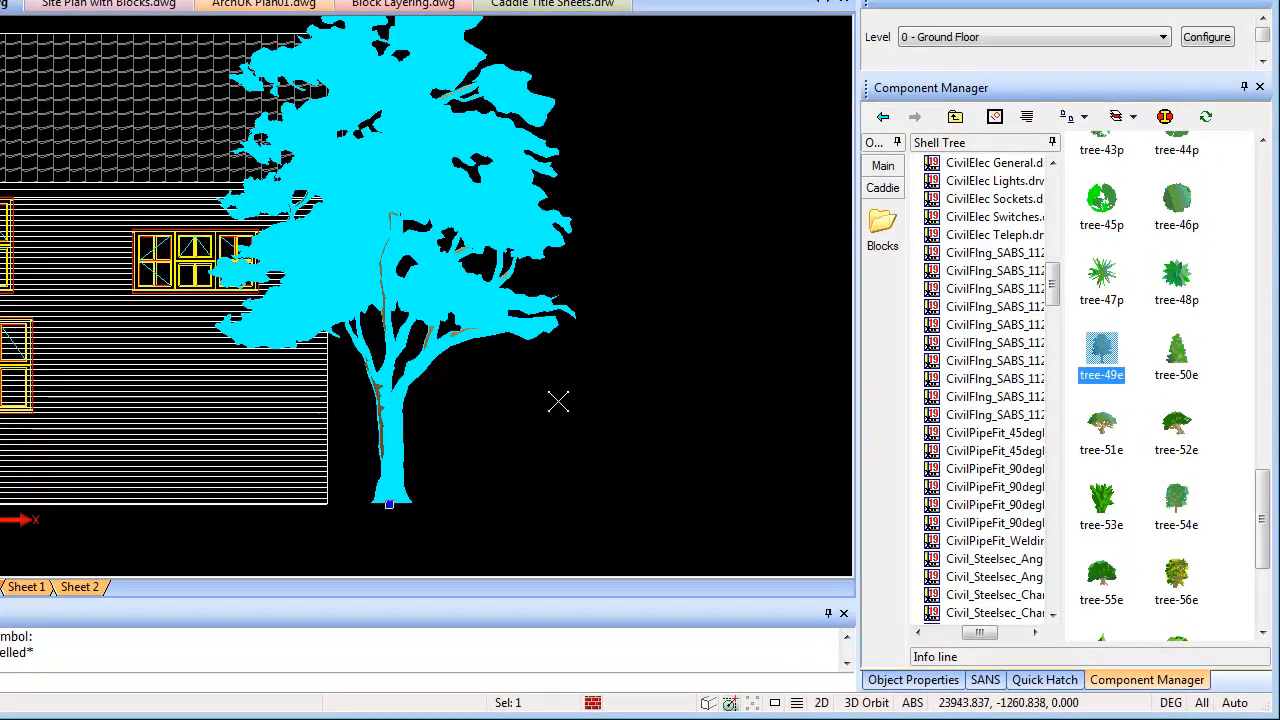
Set the tree-49e block's Y Scale Factor to 1.5 in Object Properties
left_click(913, 679)
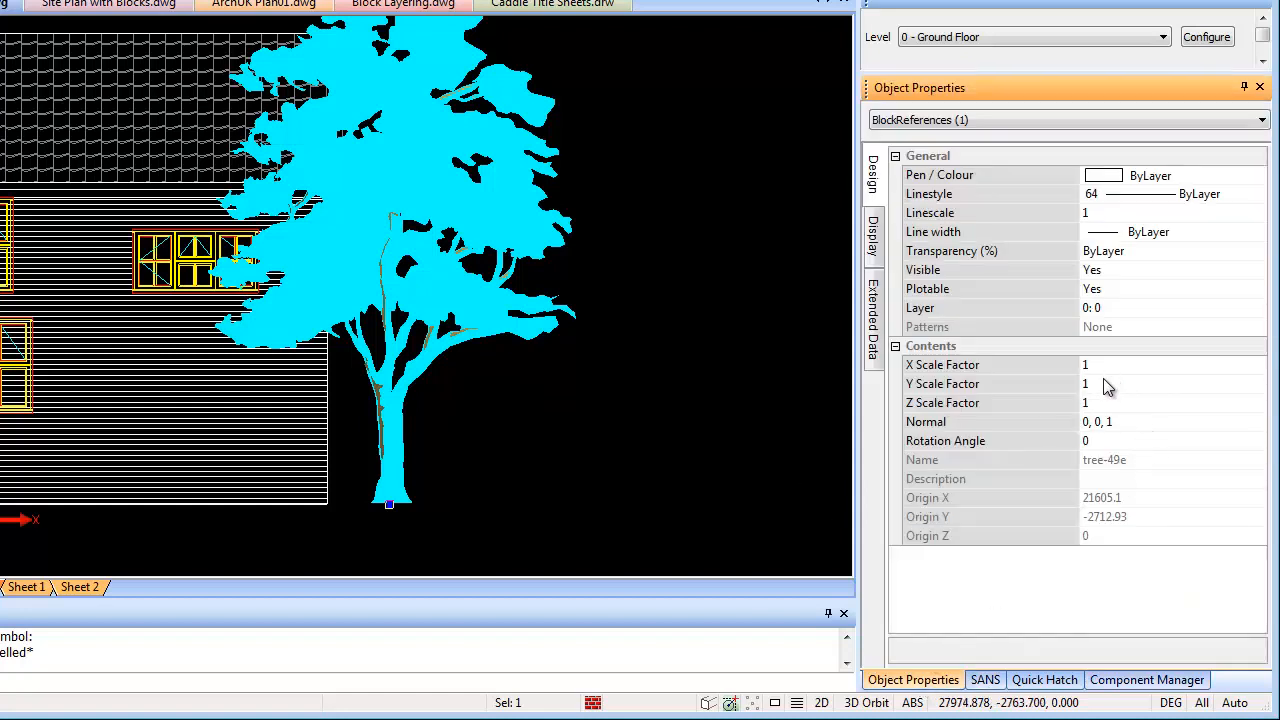
left_click(1078, 386)
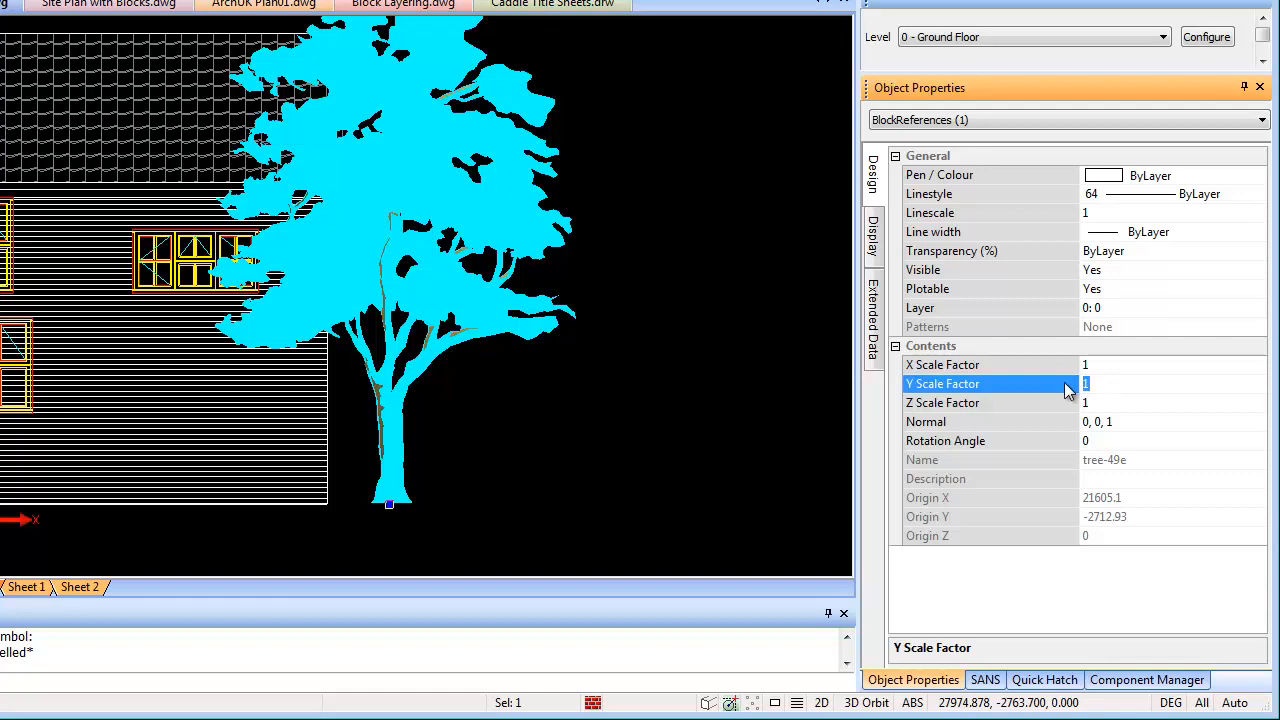
key("Return")
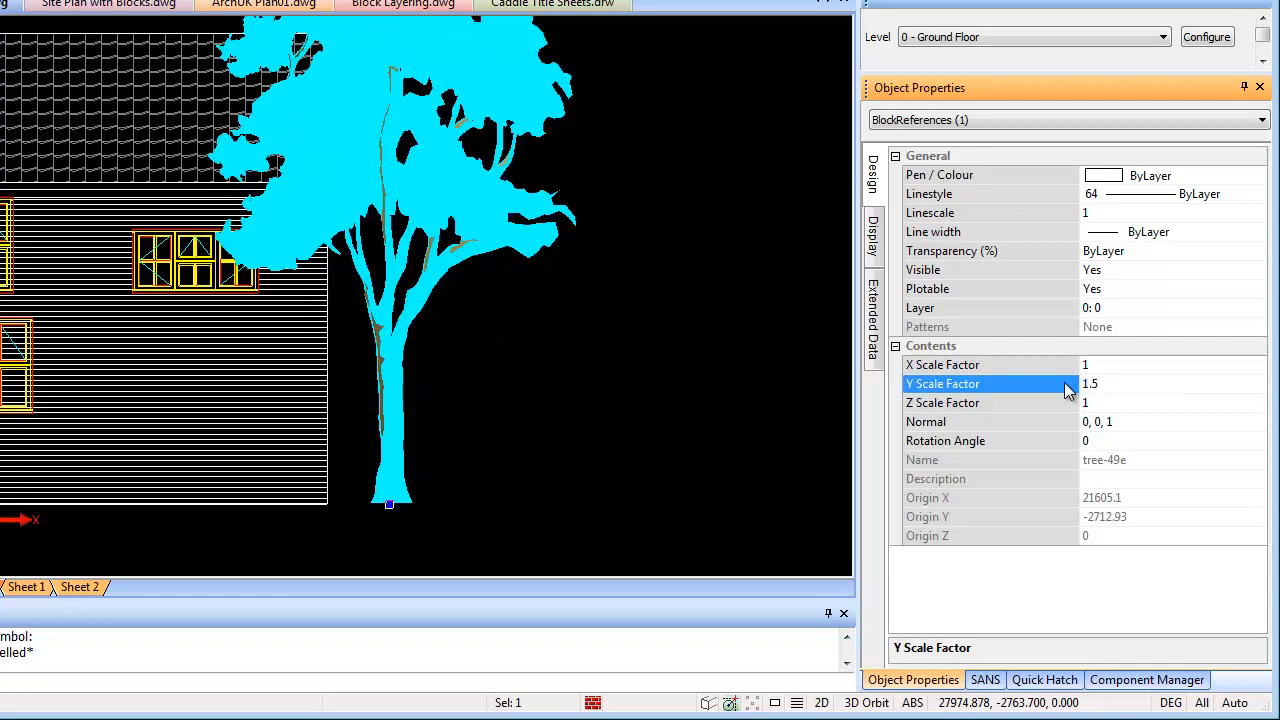
scroll(686, 466, "down", 3)
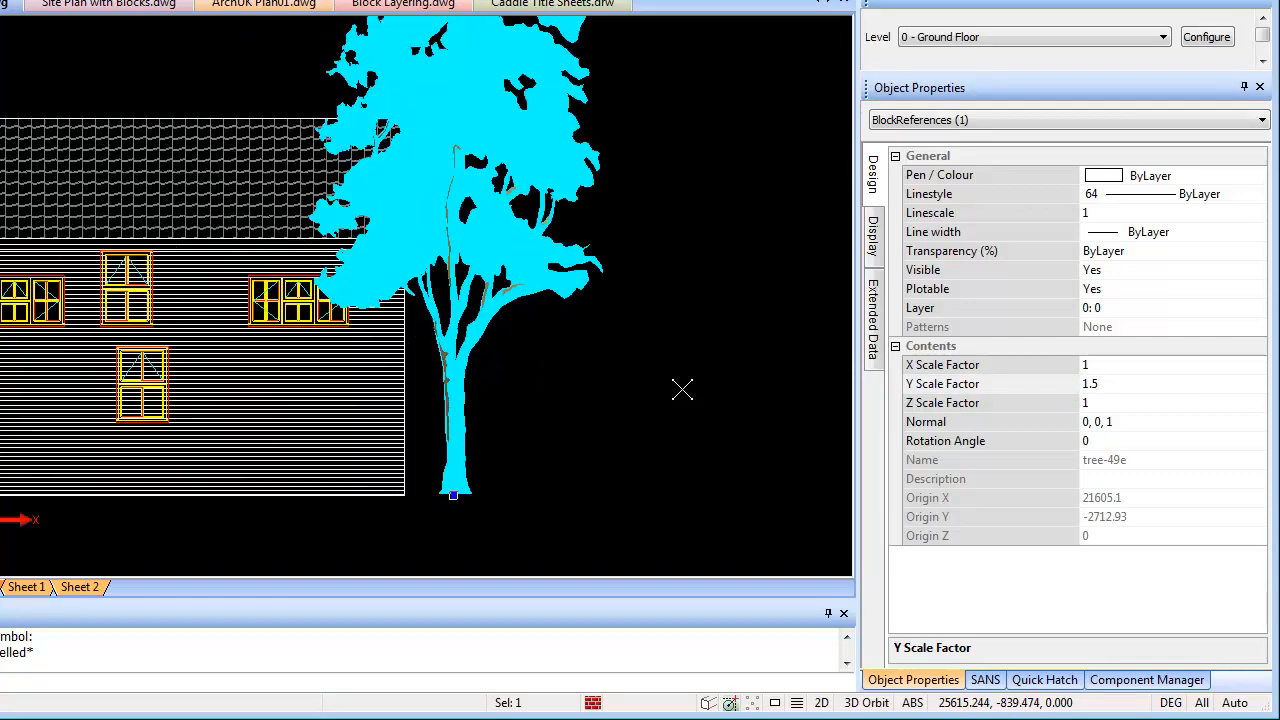
middle_click_drag(661, 359, 653, 370)
key("Escape")
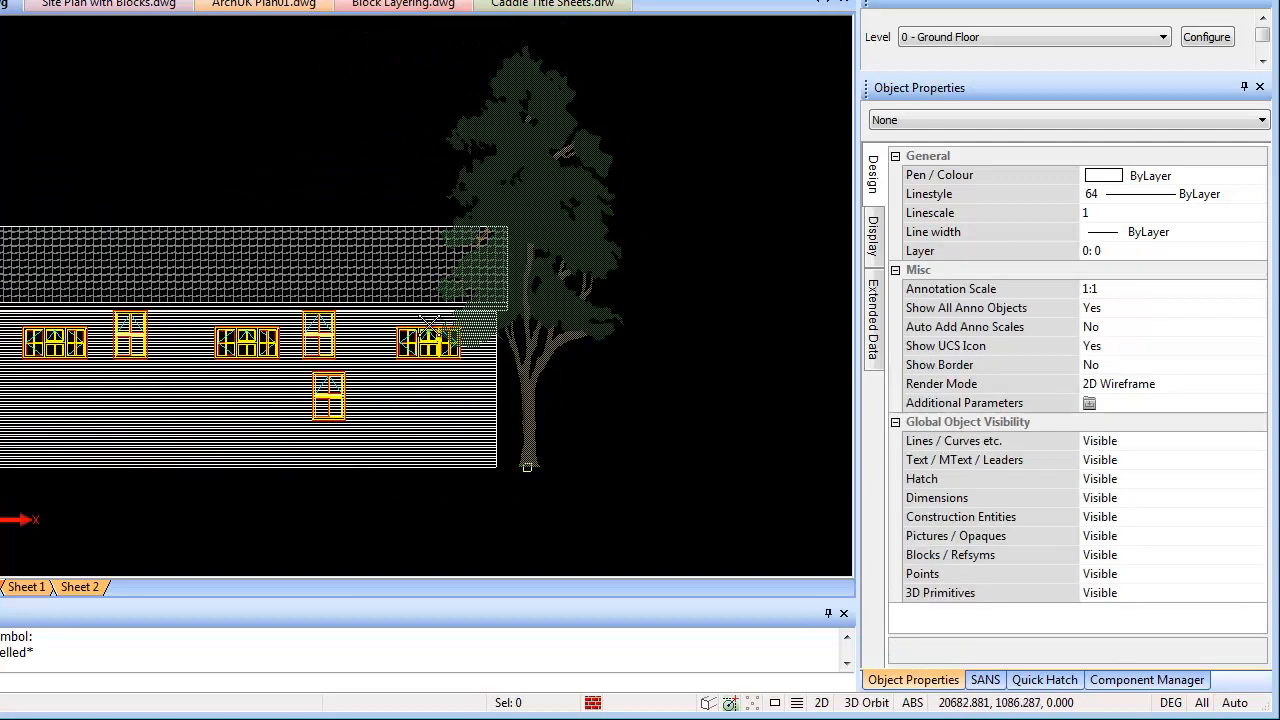
left_click(545, 232)
Send the tree to the back with Layering & Display > Move To Back Plane
right_click(545, 232)
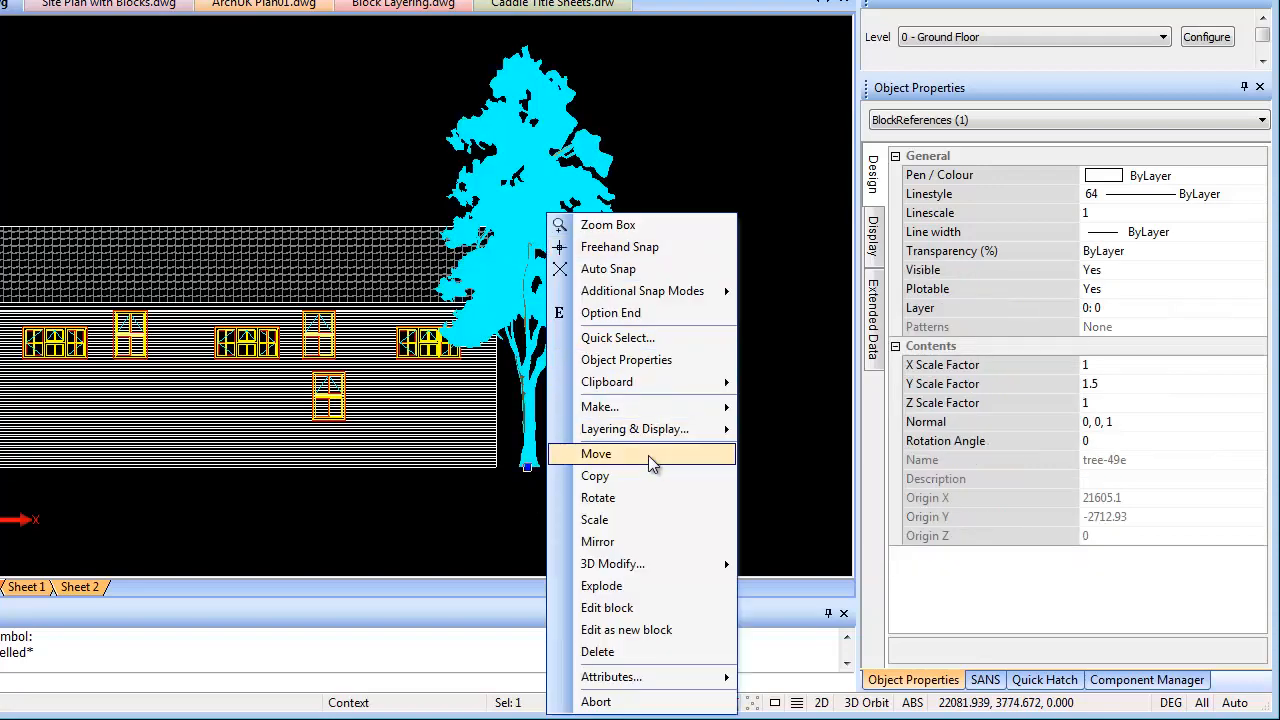
mouse_move(640, 432)
left_click(848, 585)
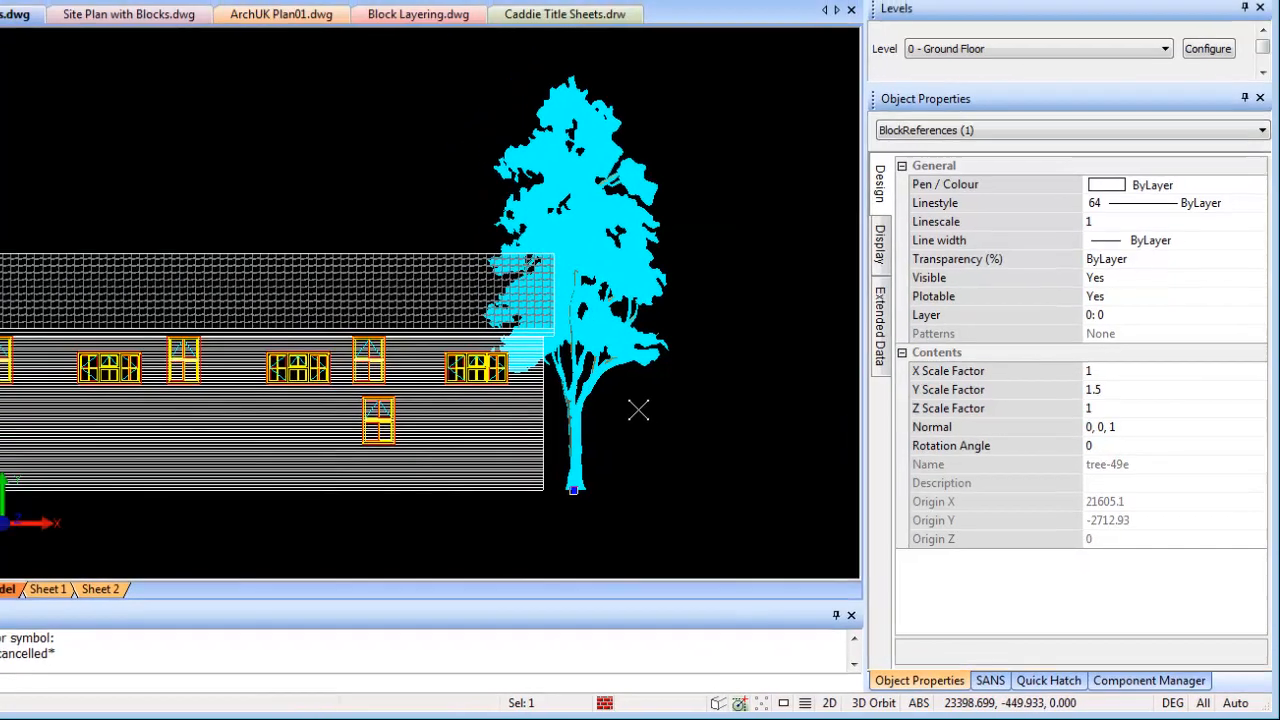
left_click(592, 404)
Pan and zoom to centre the house elevation and check the tree behind it
scroll(480, 273, "up", 4)
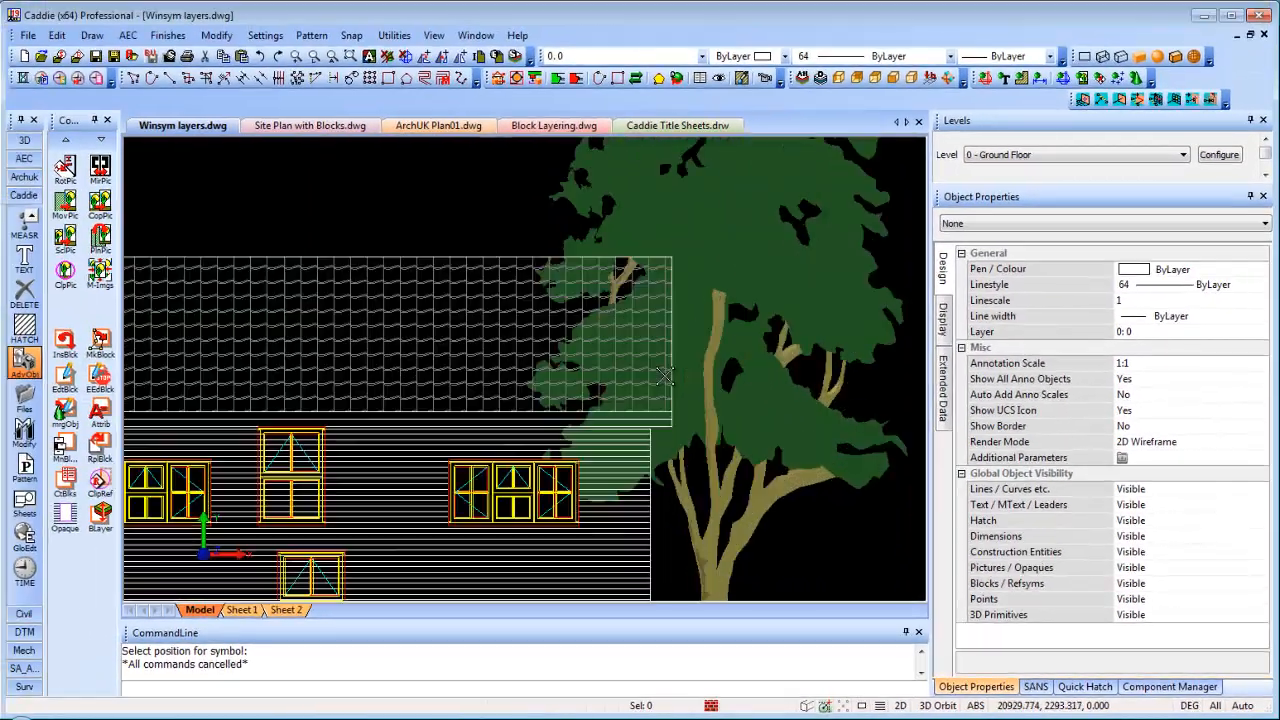
scroll(668, 376, "down", 3)
middle_click_drag(702, 415, 721, 349)
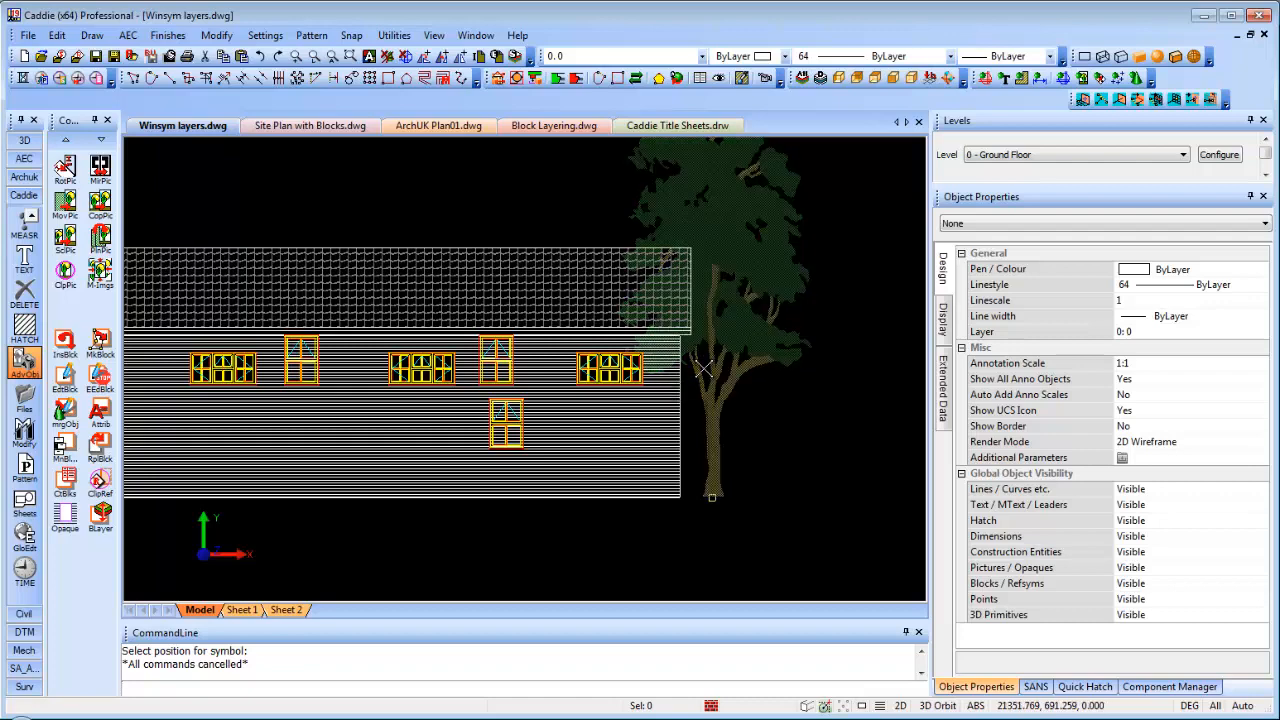
middle_click_drag(620, 433, 736, 425)
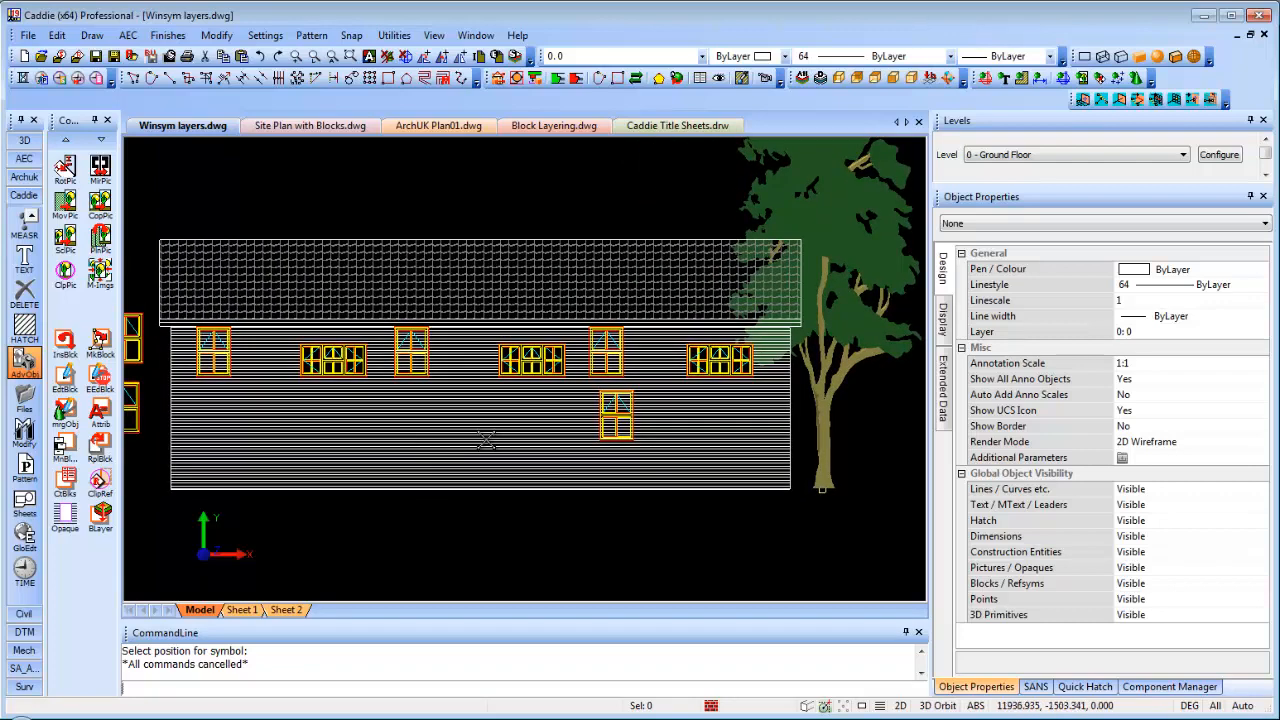
scroll(523, 439, "down", 1)
middle_click_drag(668, 391, 748, 440)
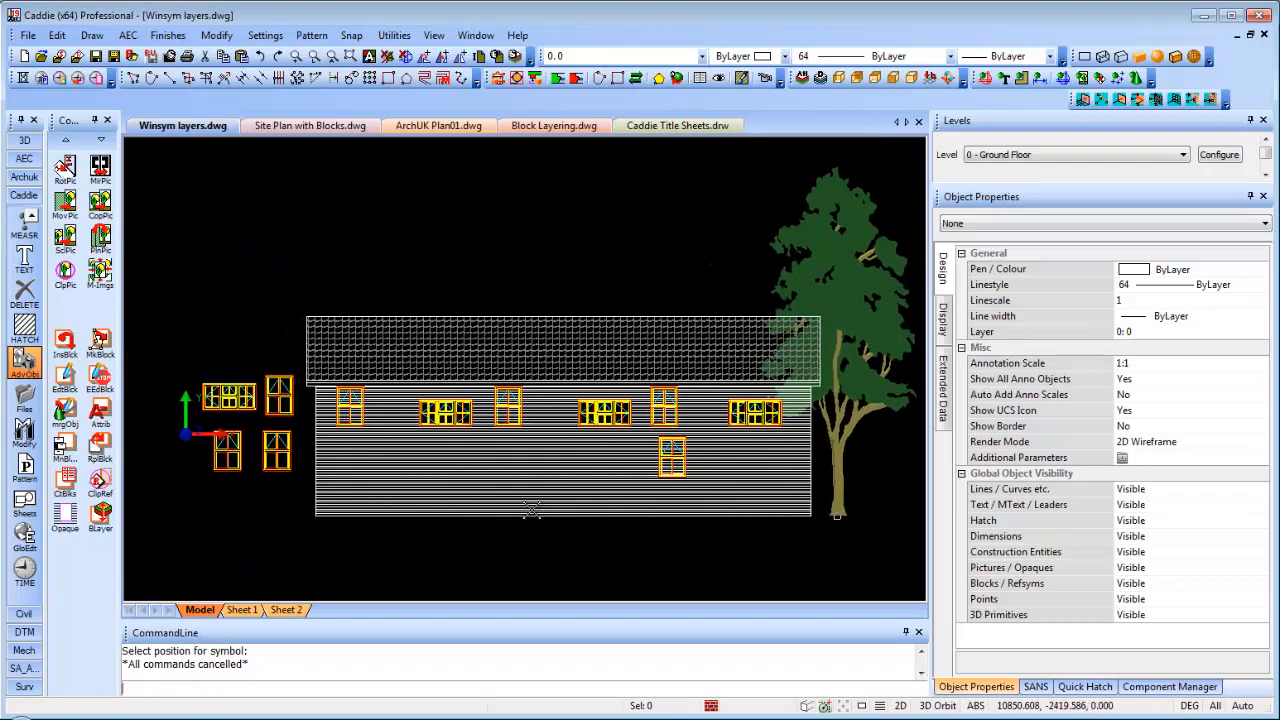
Regenerate with F5 and pan so the whole tree beside the house is visible
left_click(470, 481)
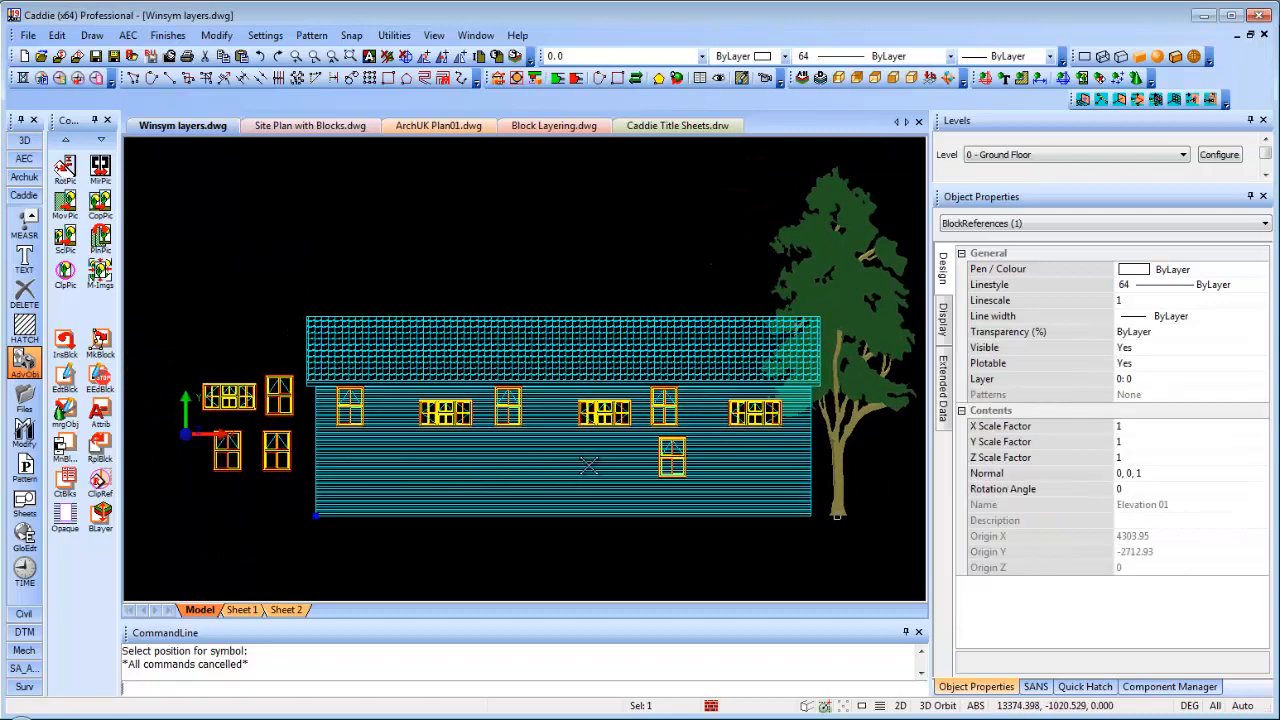
middle_click_drag(534, 395, 496, 358)
key("Escape")
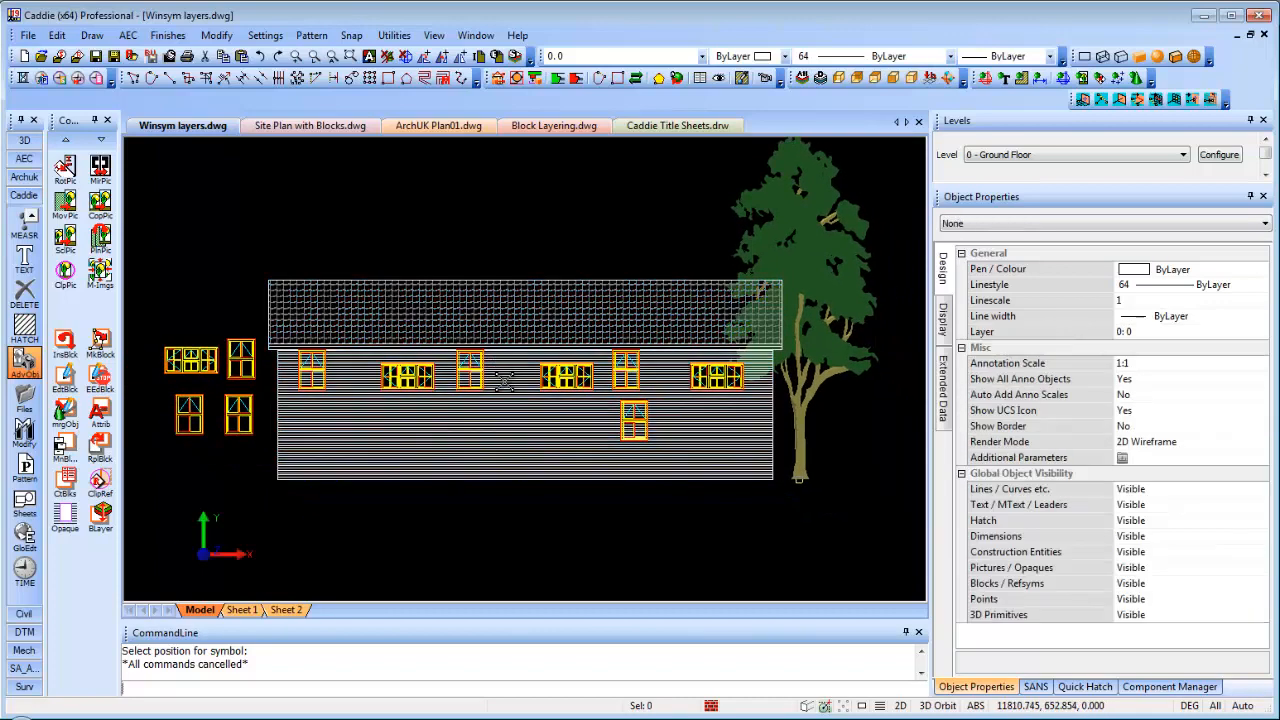
key("F5")
scroll(548, 435, "up", 2)
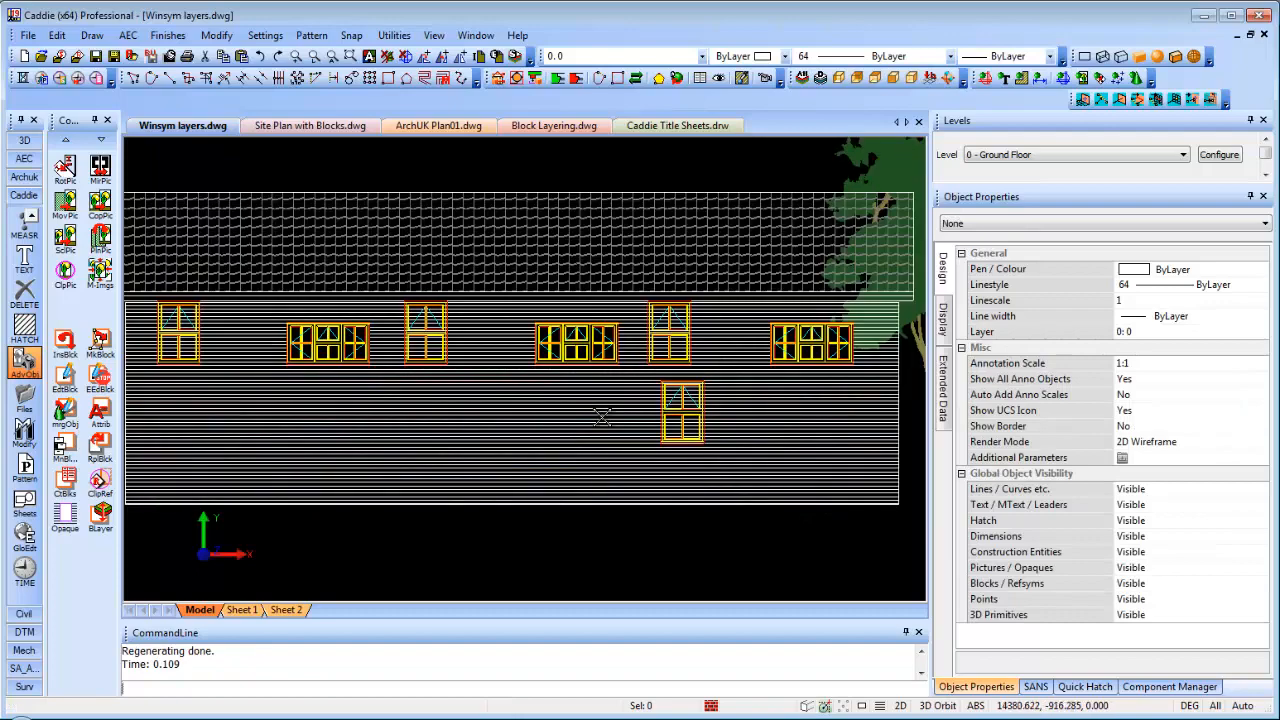
middle_click_drag(603, 409, 500, 414)
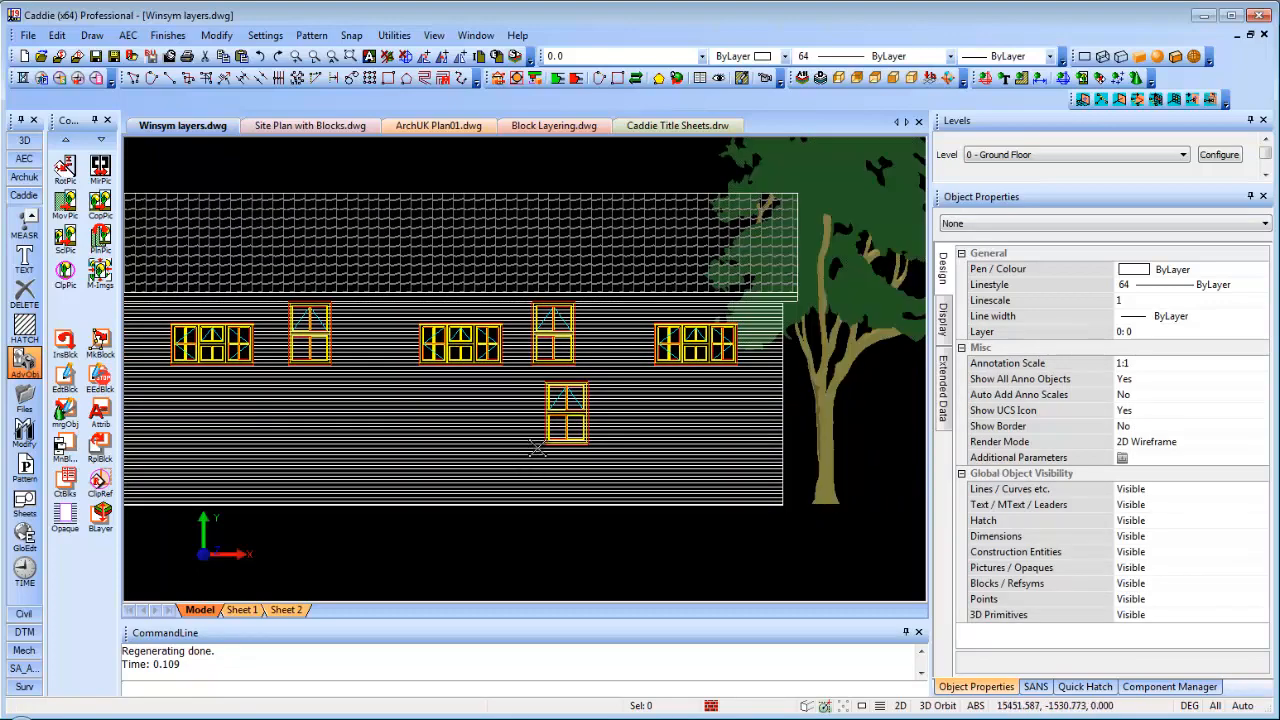
scroll(524, 452, "down", 1)
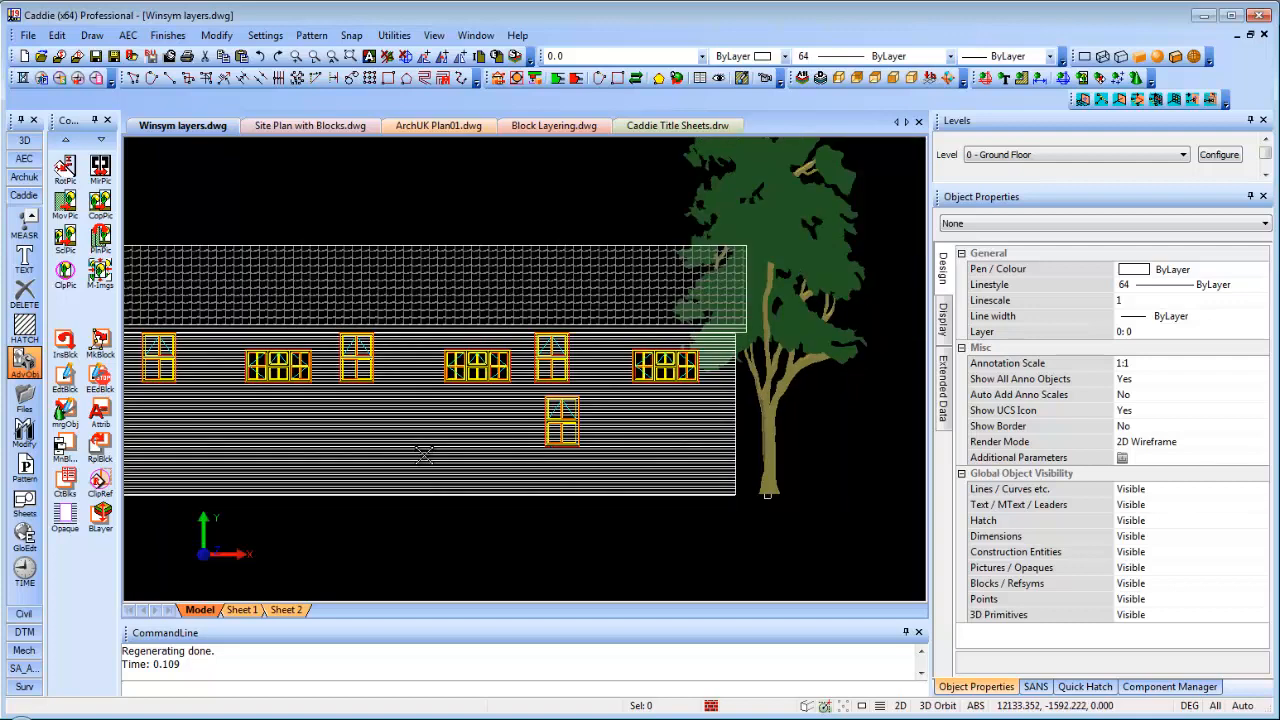
scroll(420, 452, "down", 1)
scroll(476, 442, "down", 1)
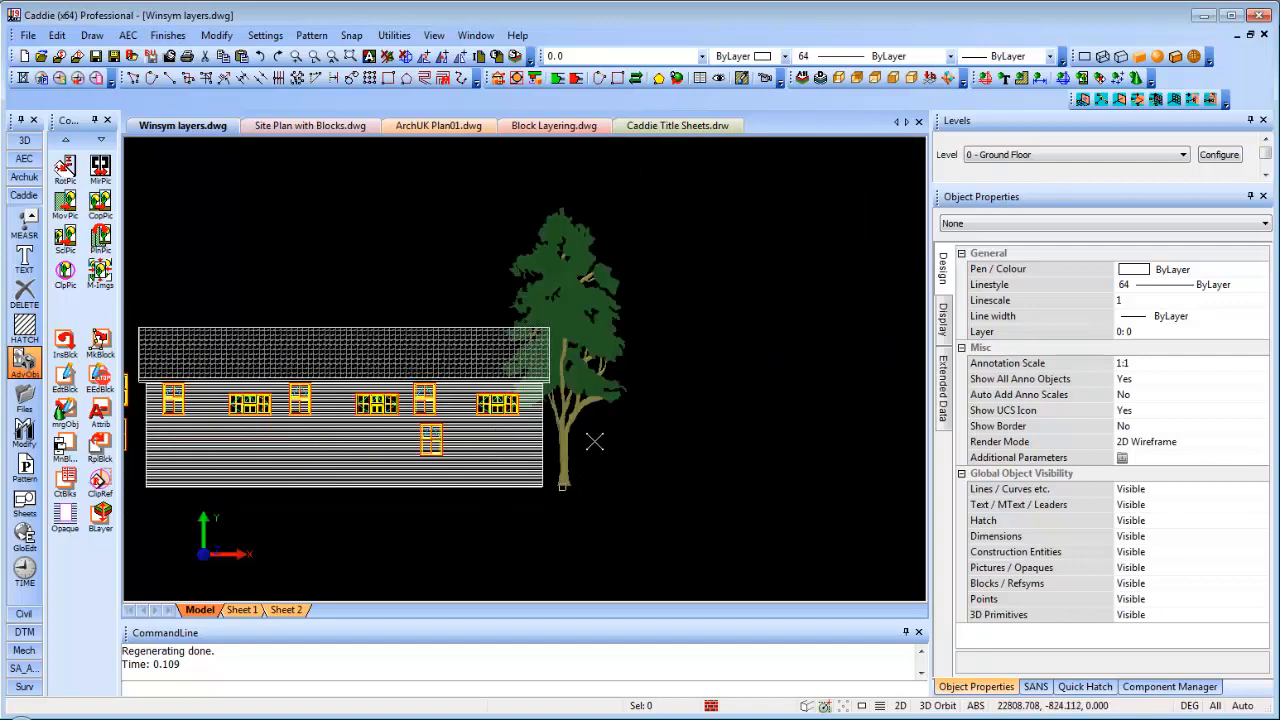
Start ClipRef > Define Clipping Boundary on the tree-49e block
left_click(596, 330)
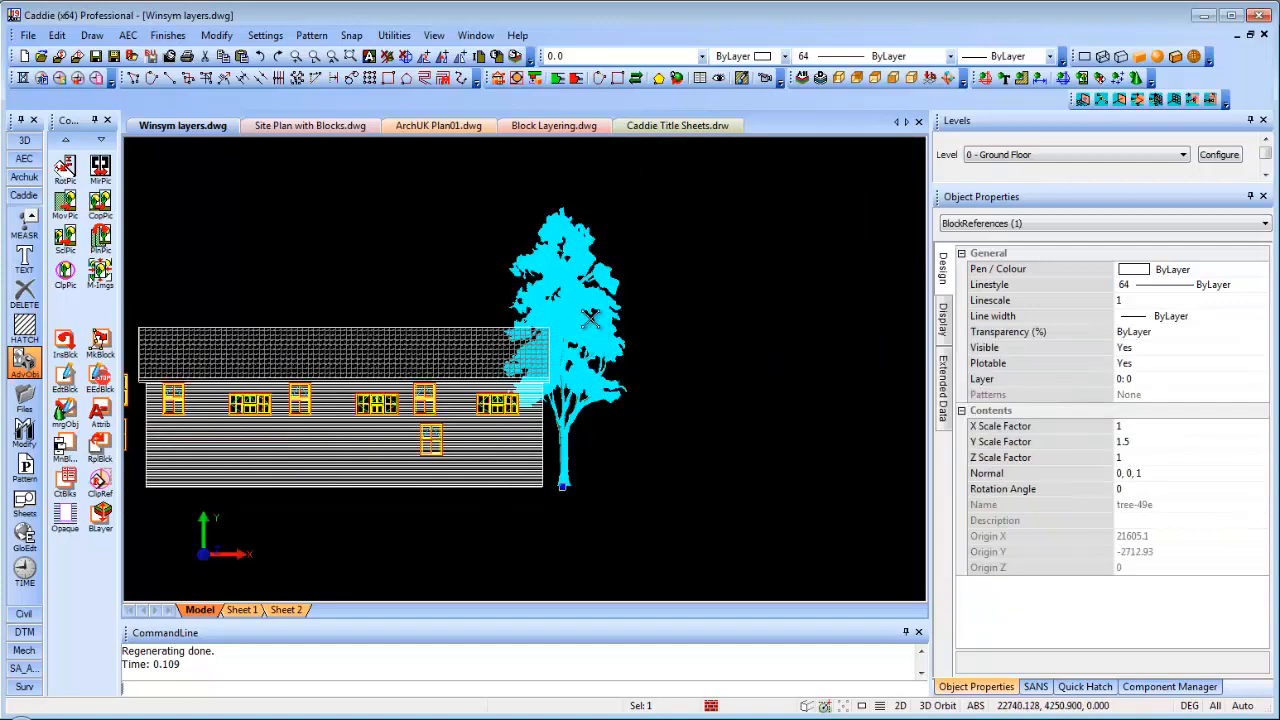
right_click(597, 320)
left_click(100, 482)
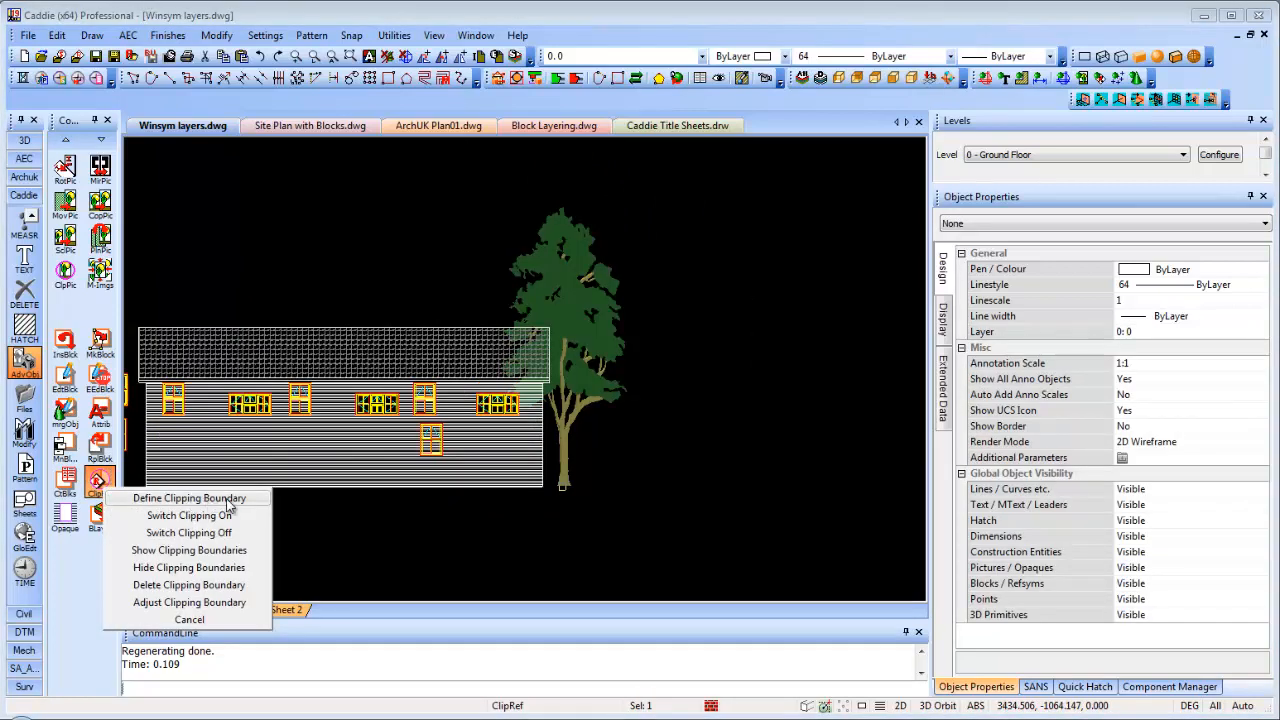
left_click(228, 499)
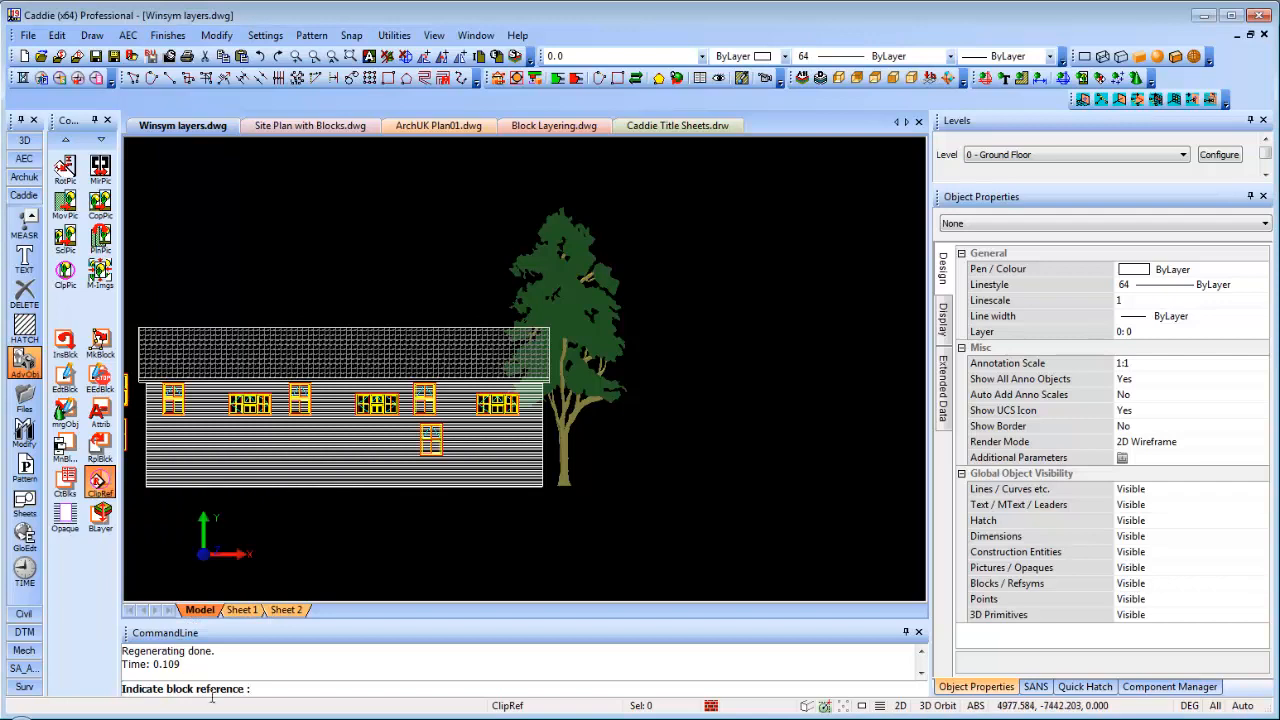
left_click(579, 325)
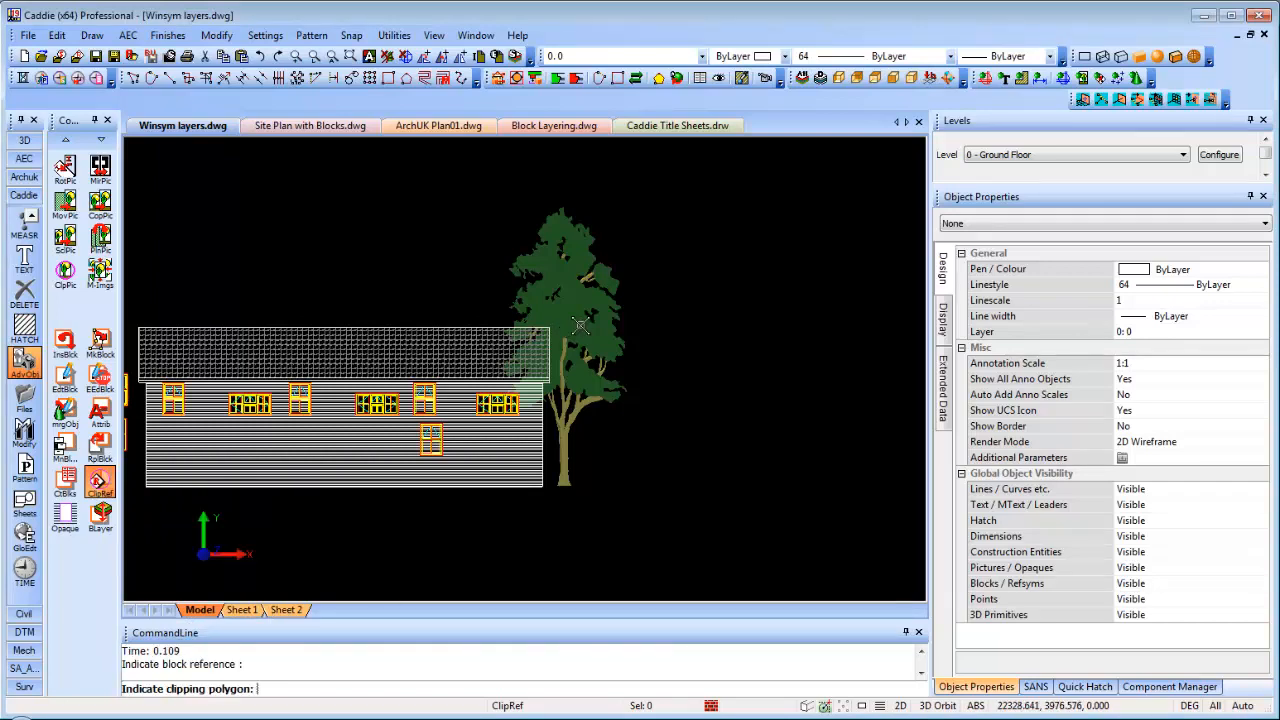
scroll(583, 323, "up", 2)
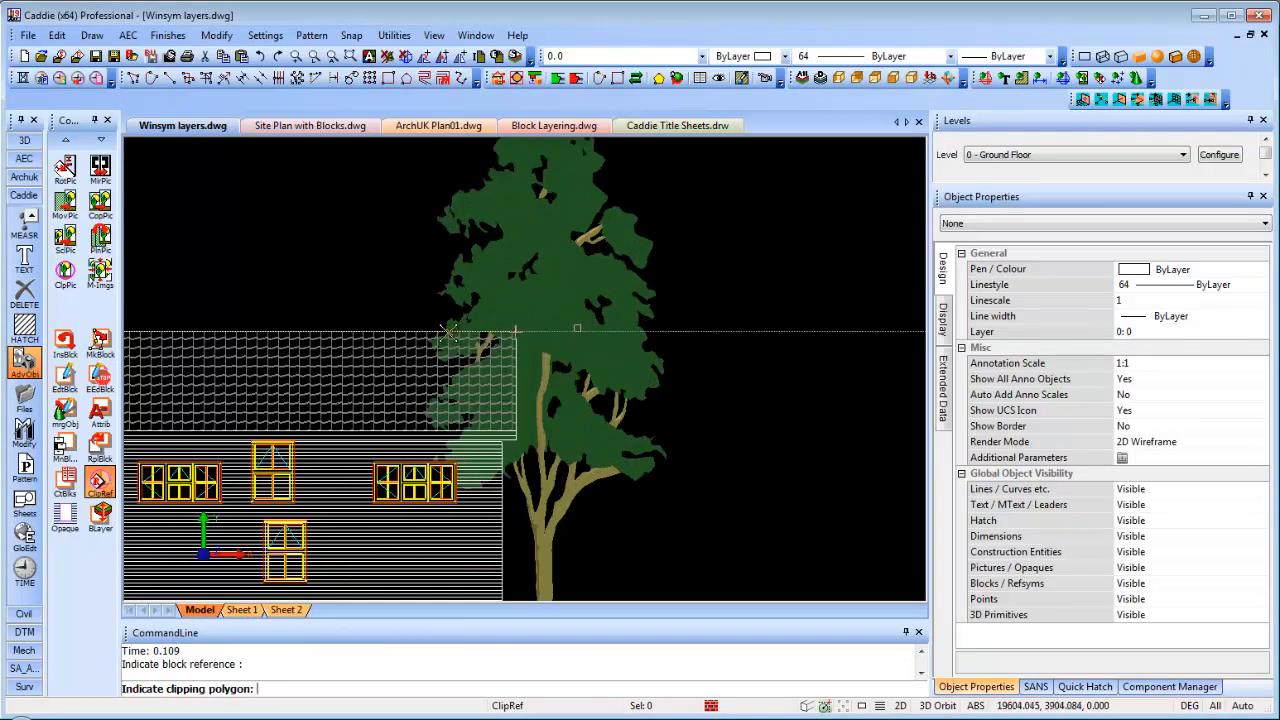
Draw a five-point clipping polygon from the roof corner around the tree, then finish it
left_click(514, 331)
left_click(503, 437)
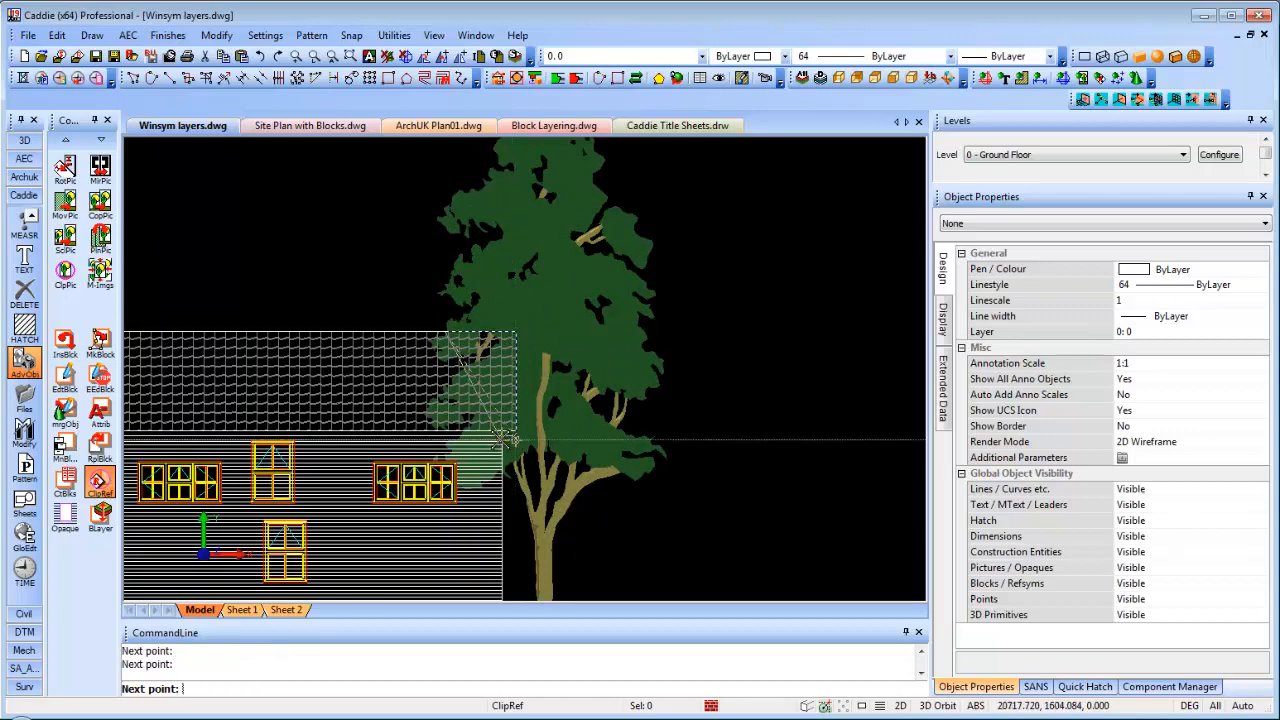
middle_click_drag(518, 490, 518, 362)
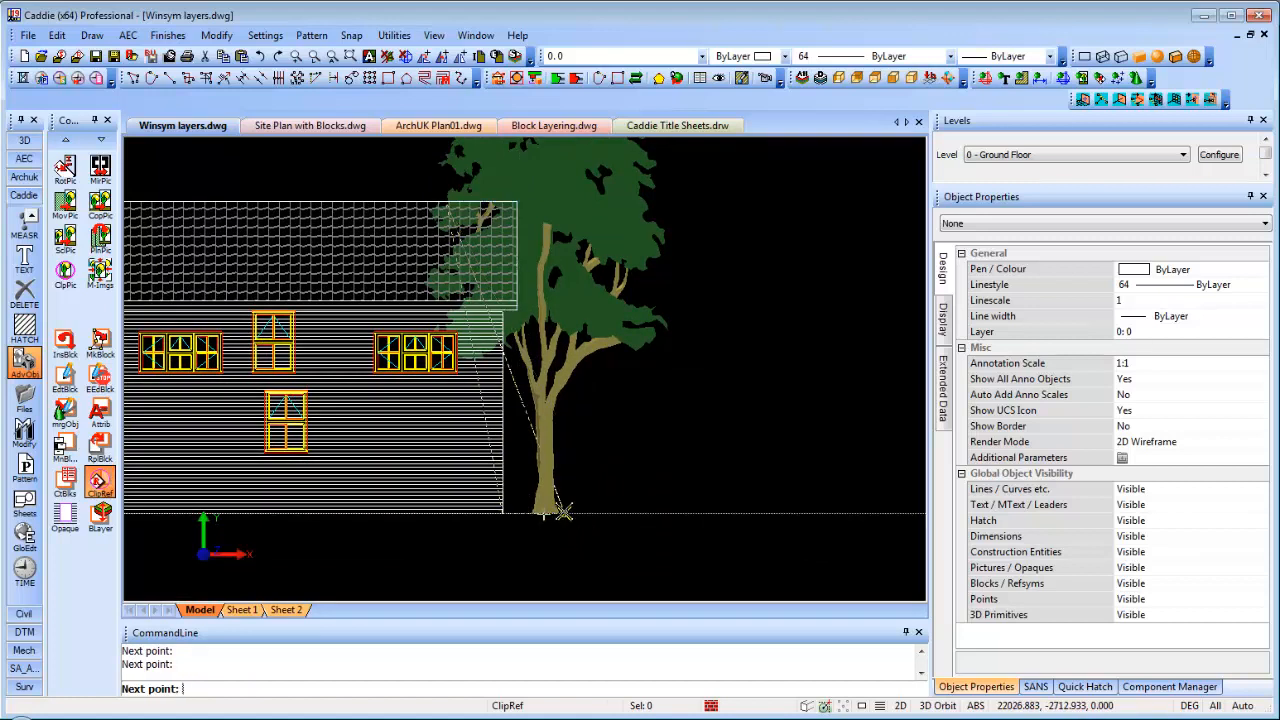
left_click(565, 513)
left_click(618, 157)
left_click(496, 146)
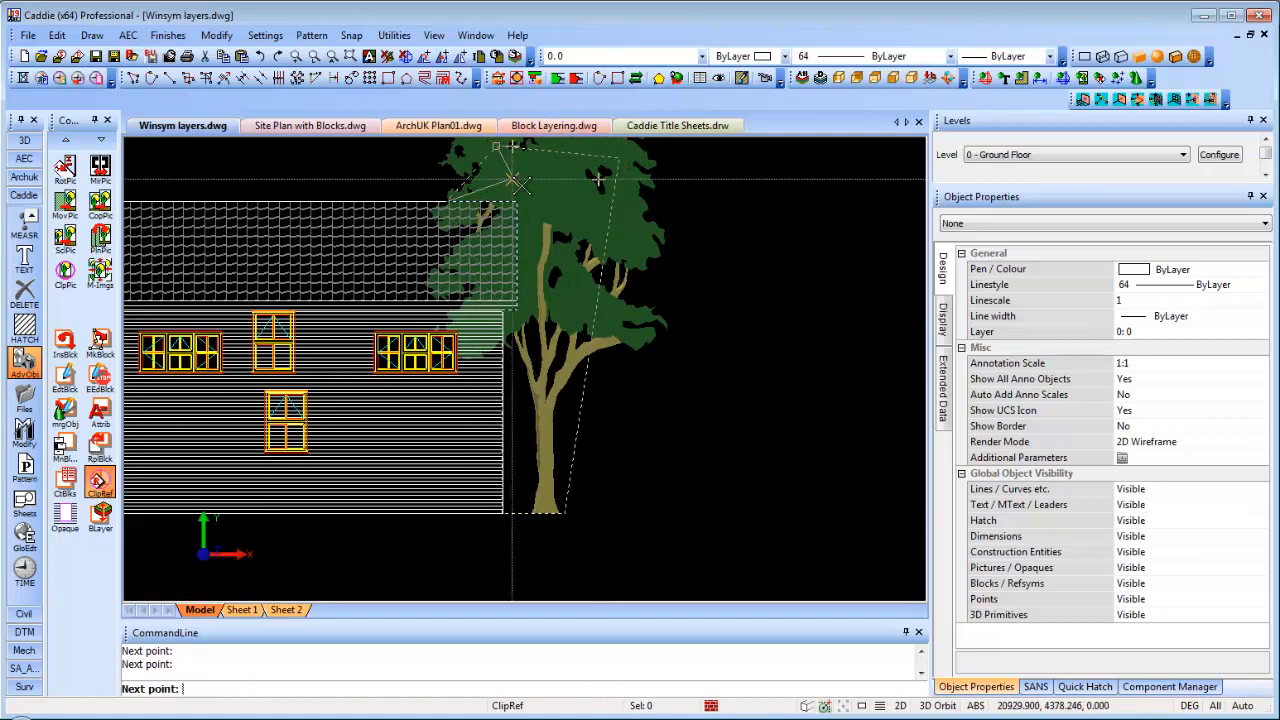
right_click(648, 316)
left_click(680, 428)
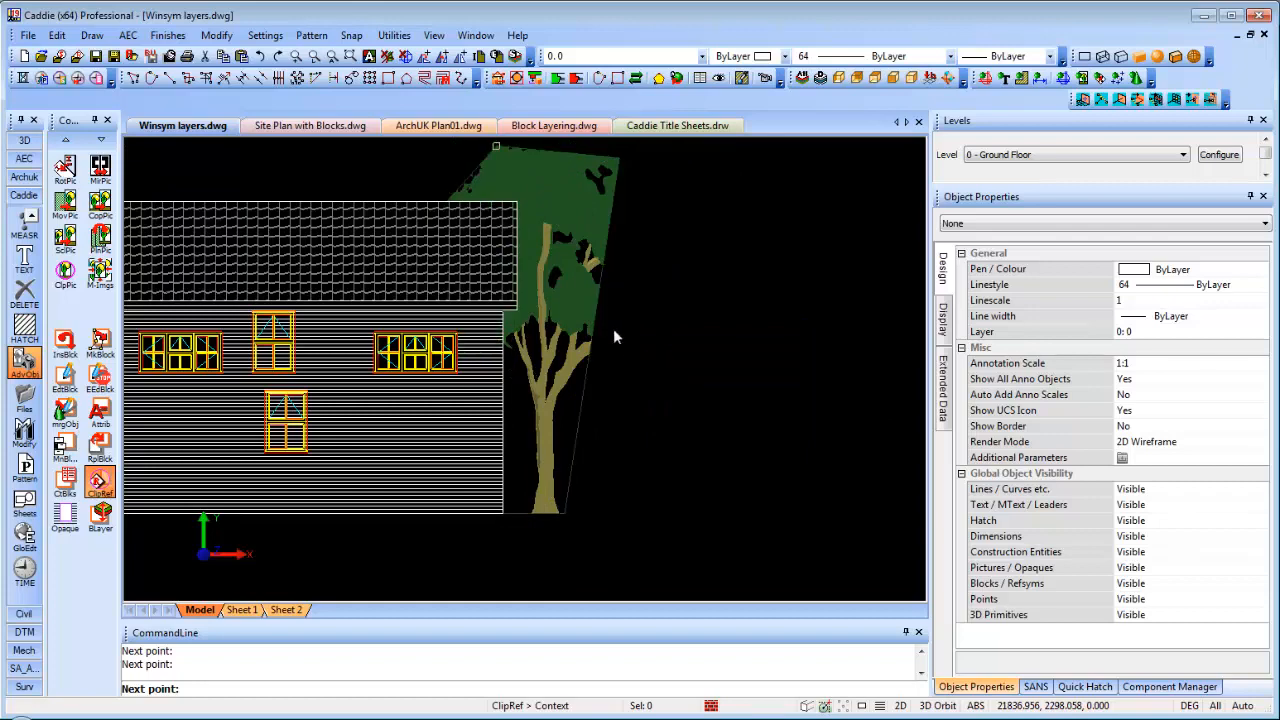
Zoom and pan to inspect the cropped tree beside the house
scroll(615, 290, "down", 2)
middle_click_drag(615, 289, 616, 335)
scroll(579, 319, "up", 2)
scroll(579, 319, "up", 2)
scroll(573, 318, "down", 2)
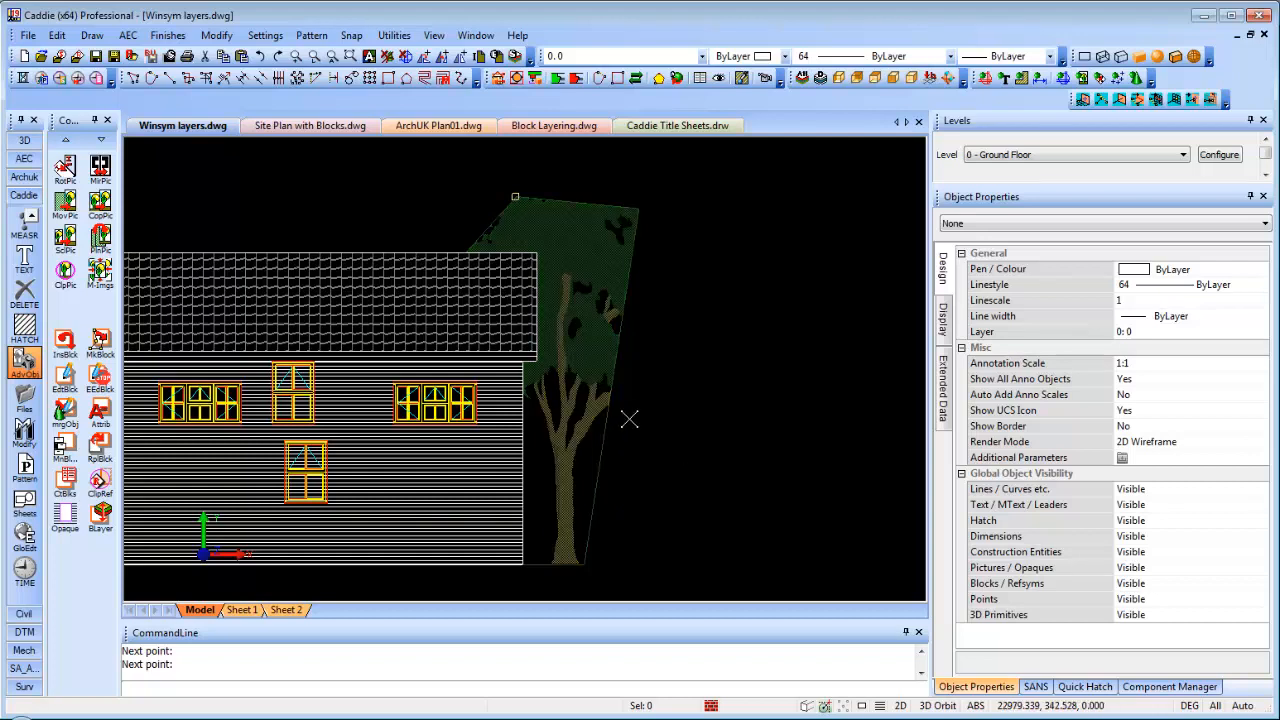
left_click(99, 481)
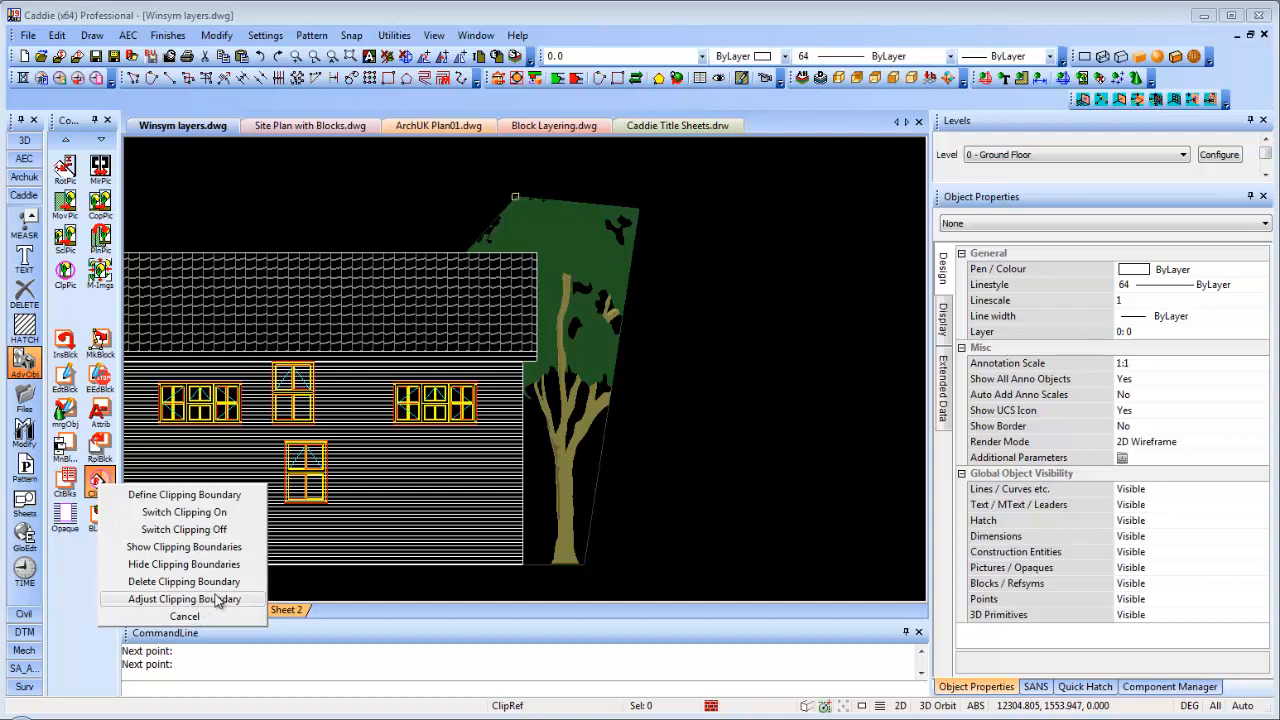
Turn the tree's clipping off with Switch Clipping Off, then go to Site Plan with Blocks.dwg
left_click(205, 530)
left_click(601, 347)
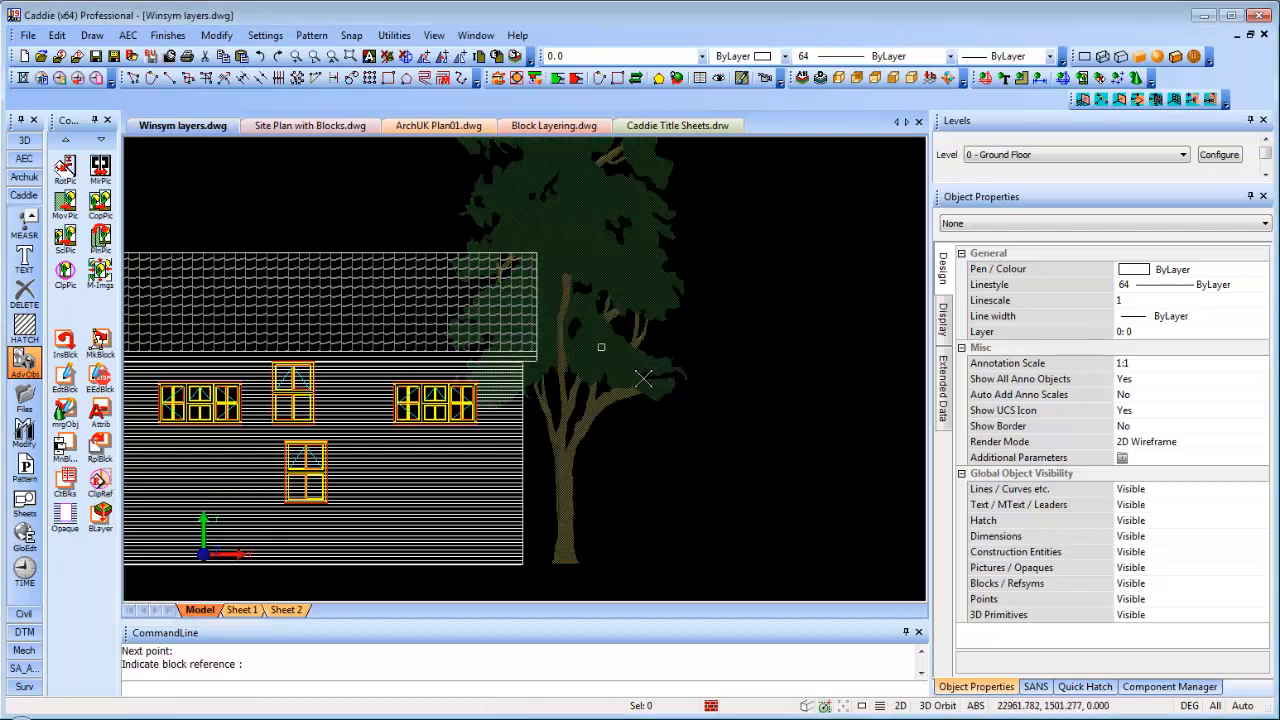
scroll(643, 378, "down", 3)
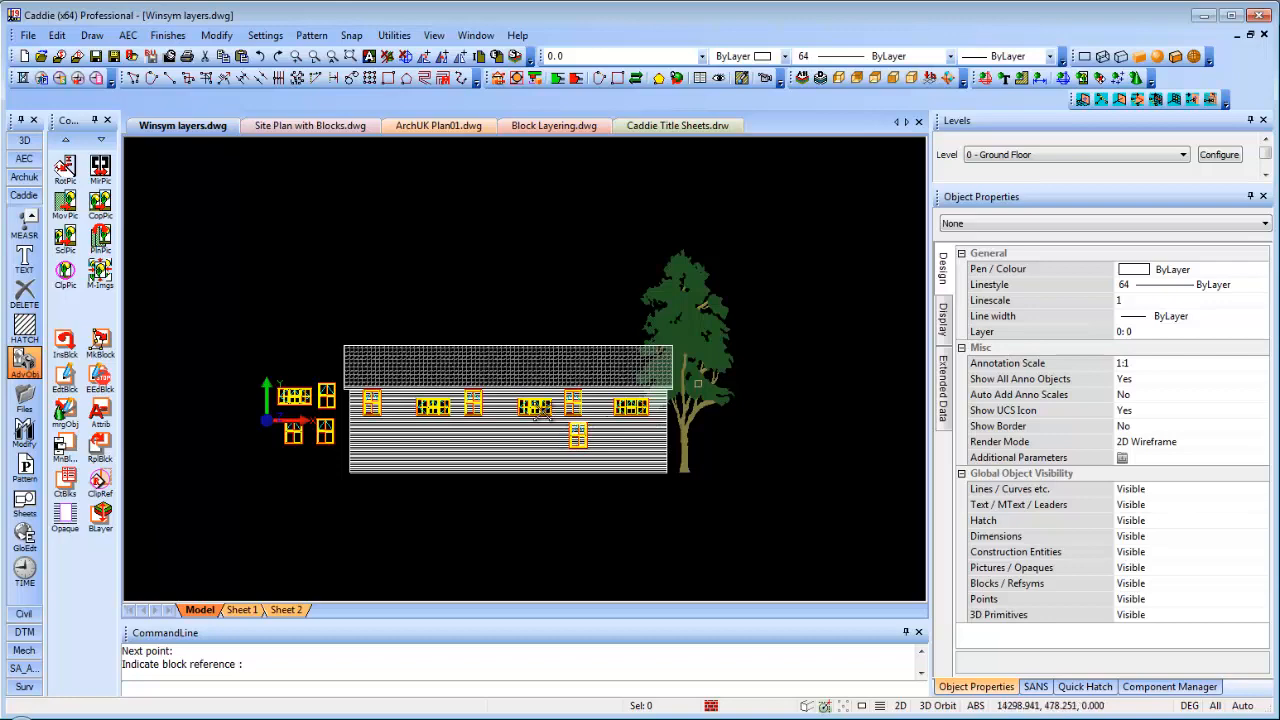
middle_click_drag(543, 411, 569, 385)
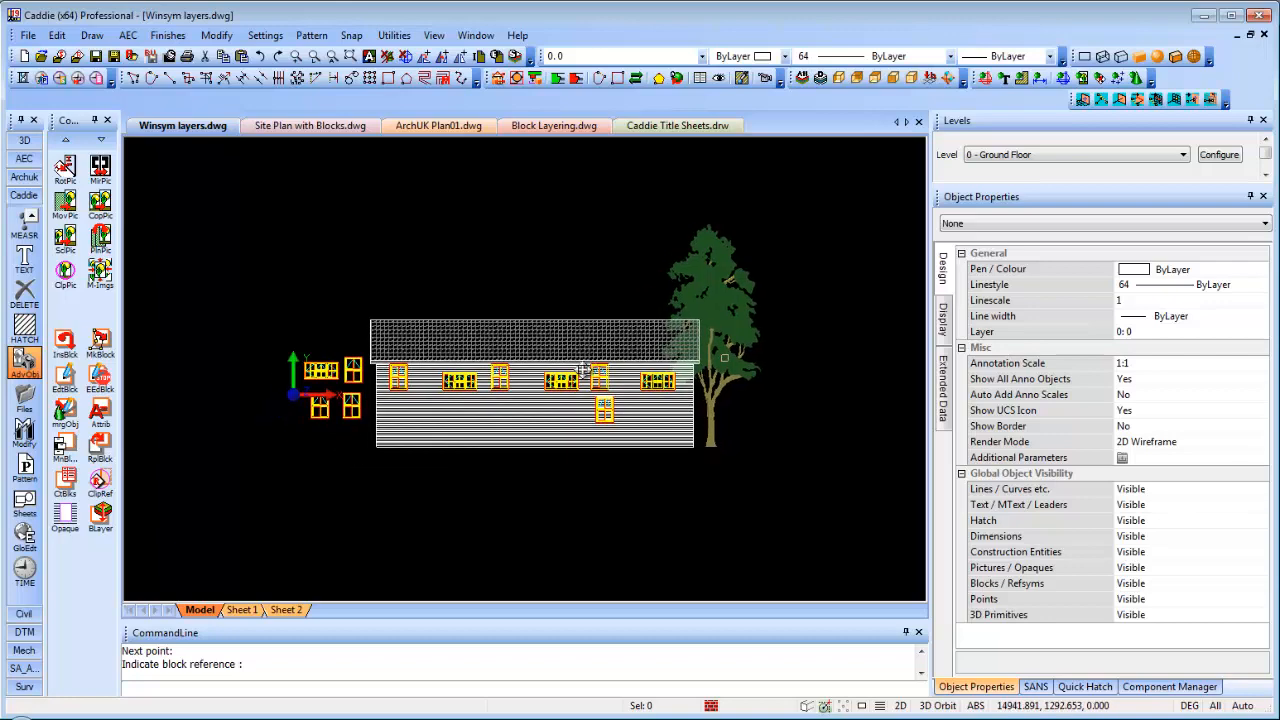
left_click(309, 126)
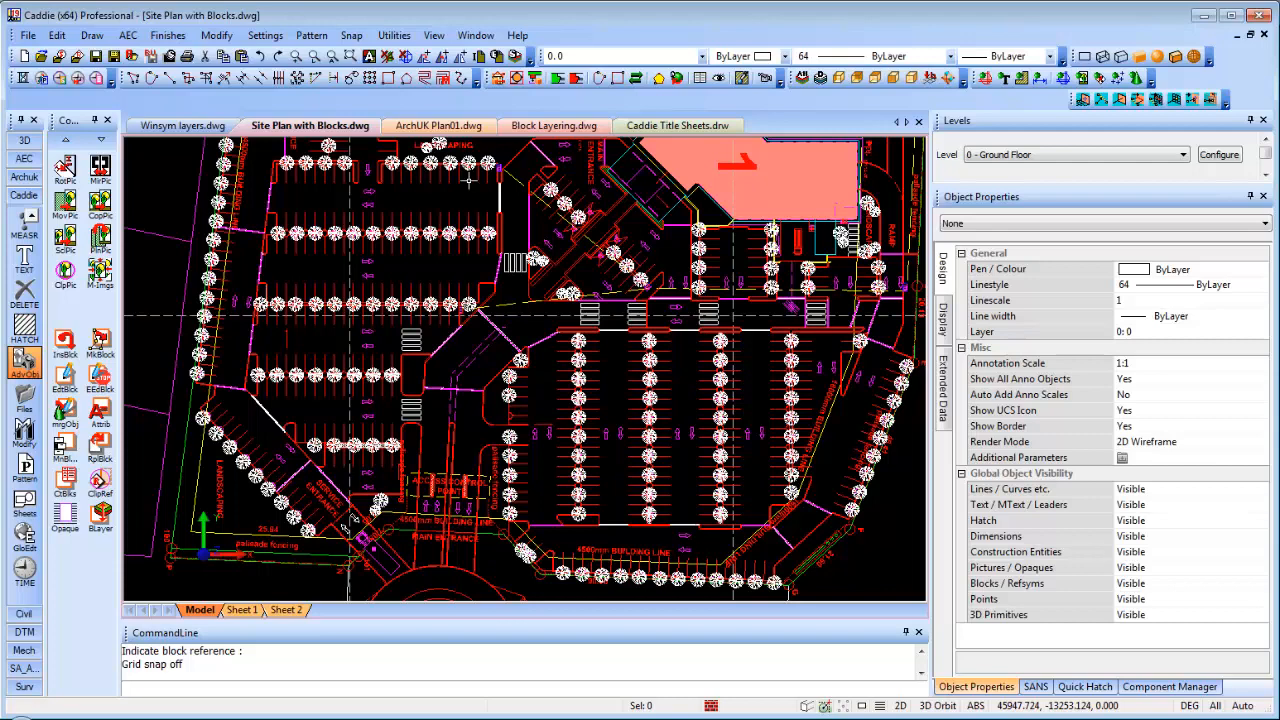
Copy the middle tree block and place the copy right of the tree row
scroll(602, 391, "up", 3)
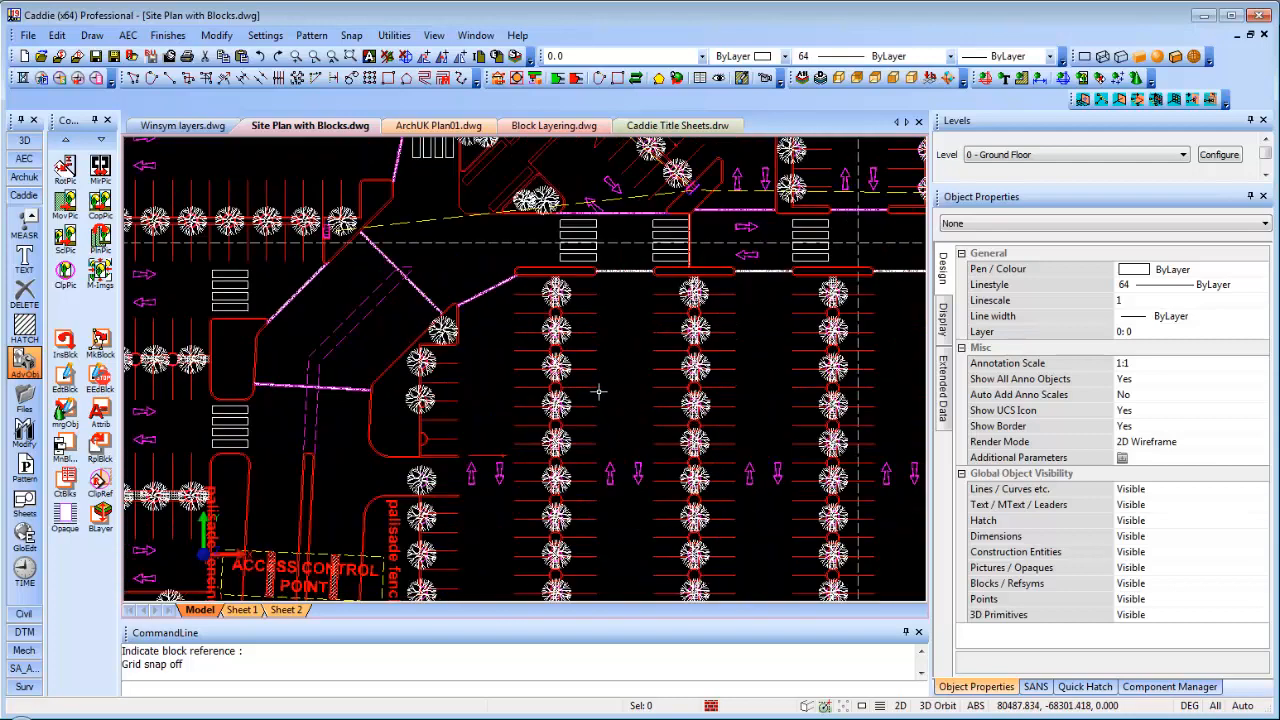
scroll(592, 392, "up", 4)
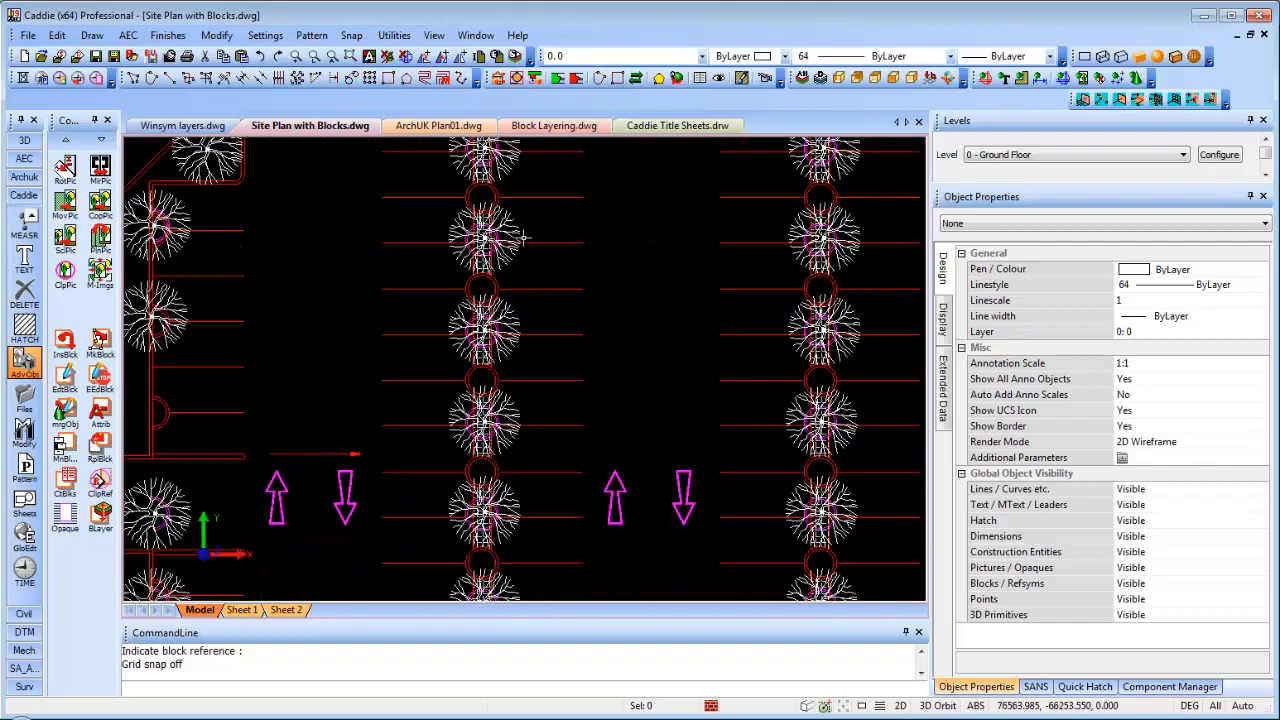
scroll(519, 258, "up", 3)
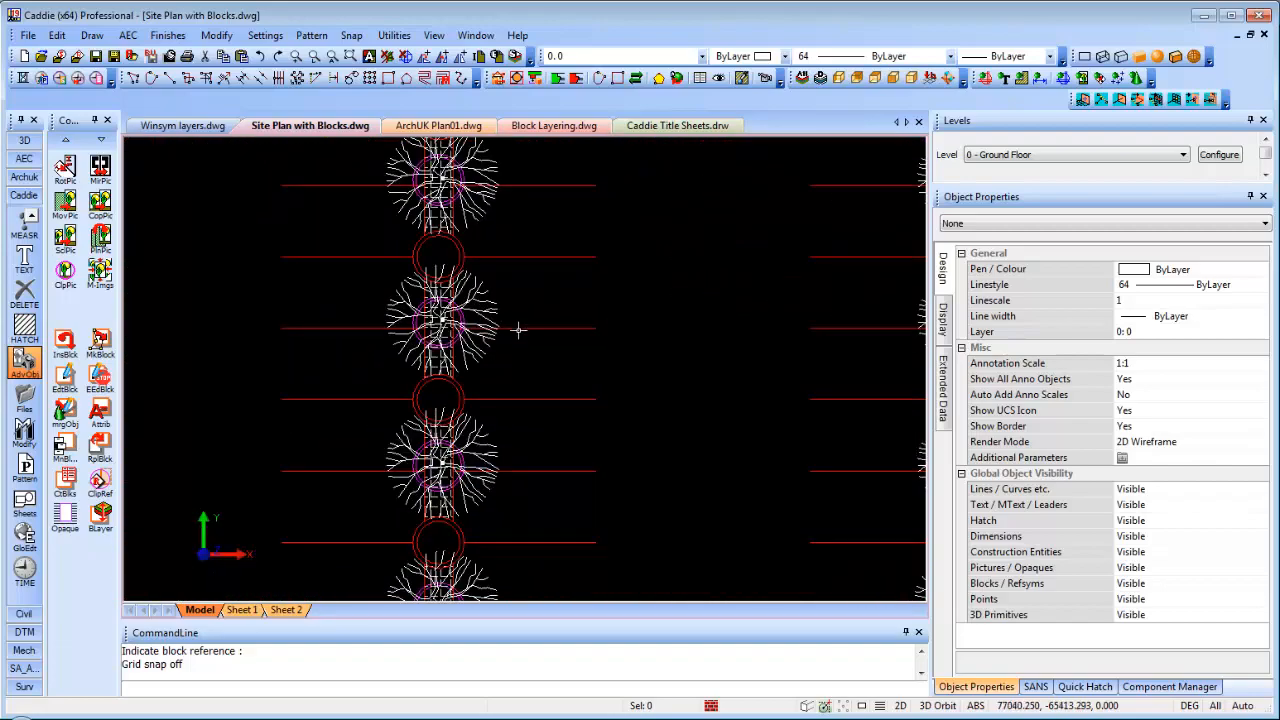
left_click(481, 290)
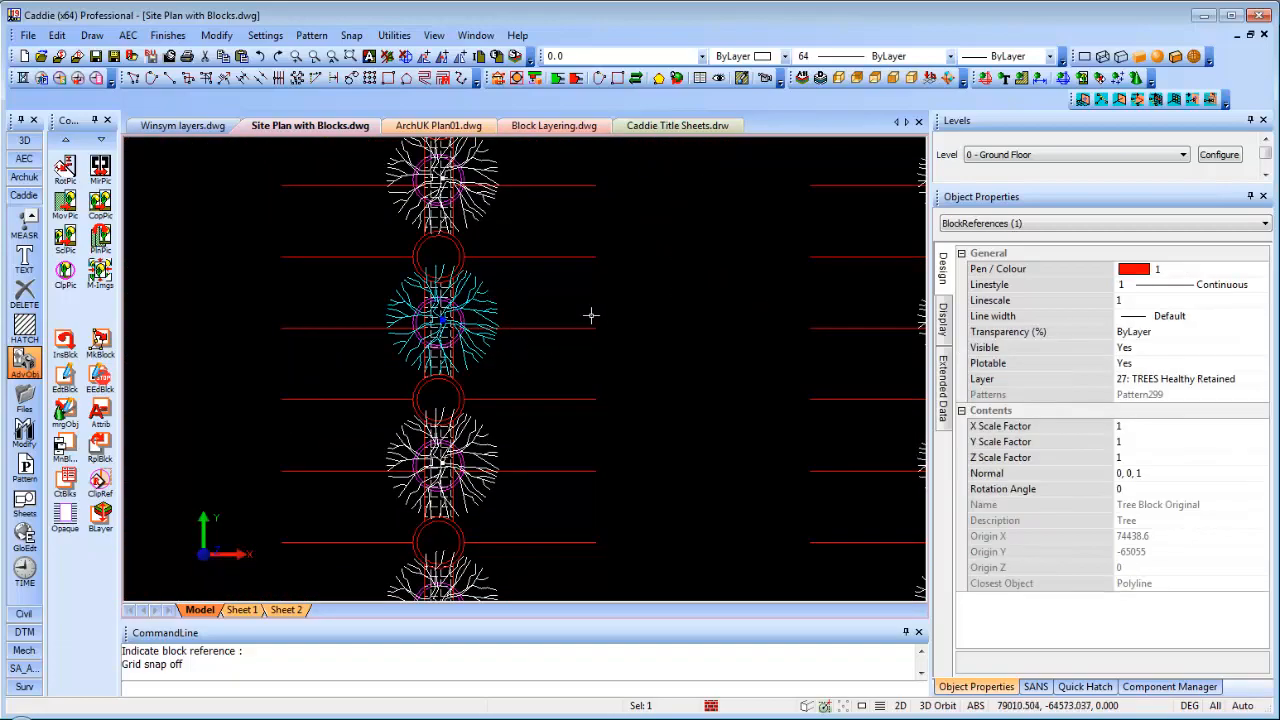
right_click(466, 326)
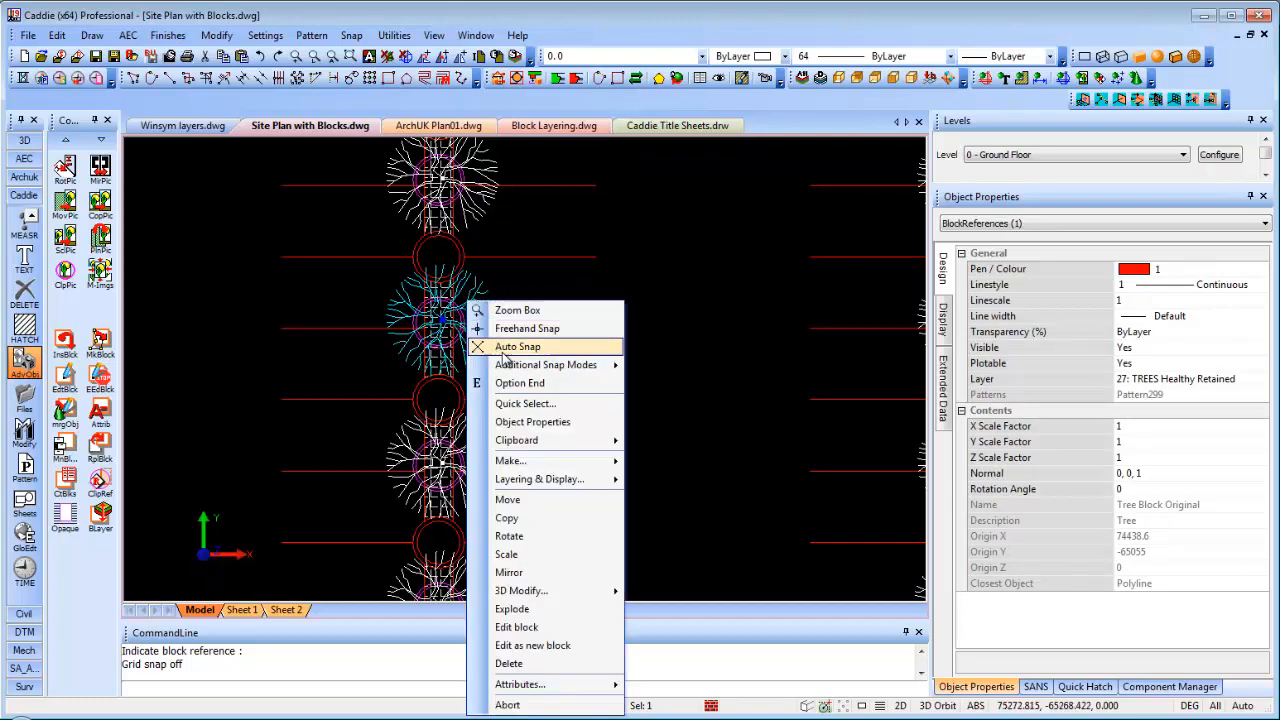
left_click(510, 518)
left_click(440, 320)
left_click(700, 300)
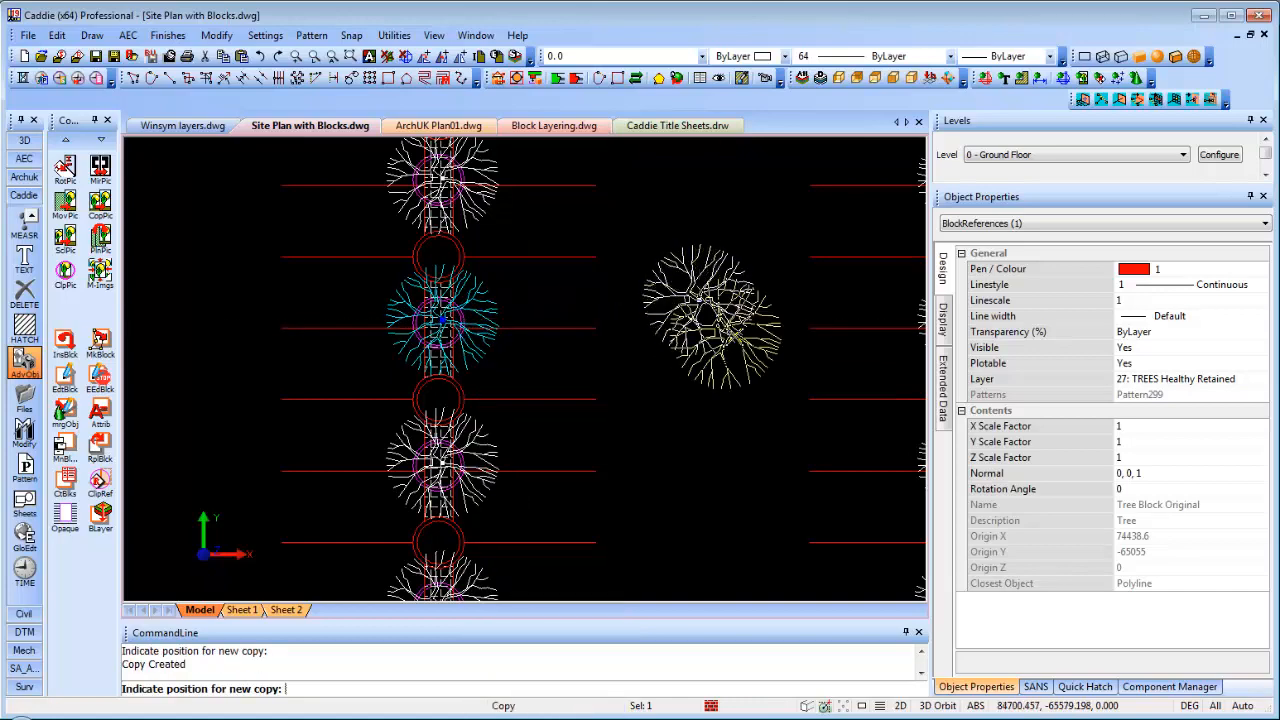
key("Escape")
Edit the copied tree's block and window-select all 46 of its parts
scroll(738, 311, "up", 3)
left_click(697, 291)
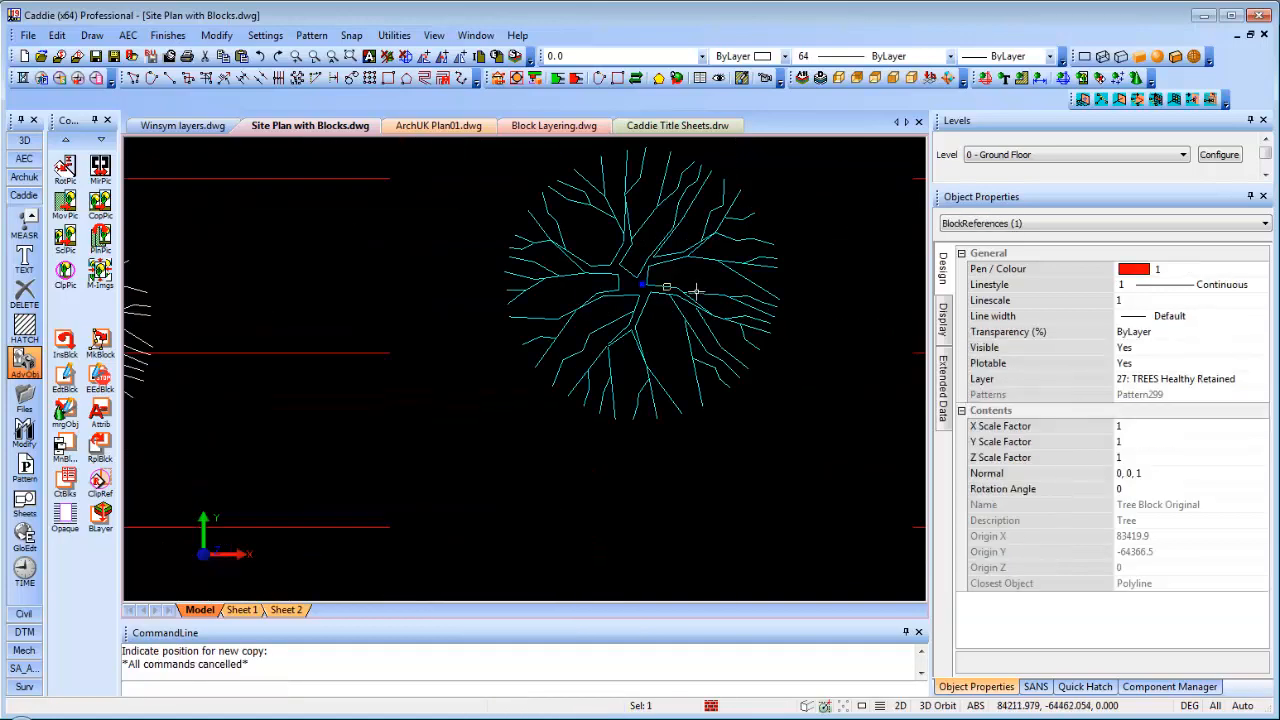
right_click(705, 297)
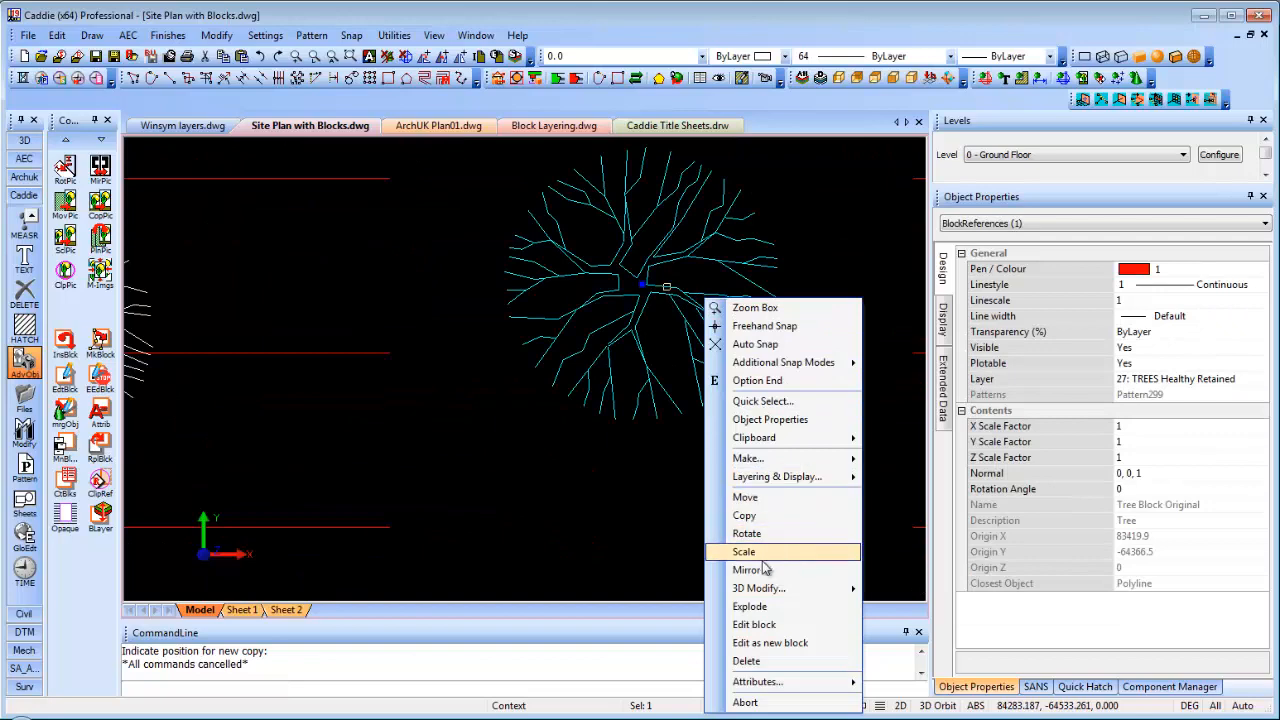
left_click(771, 622)
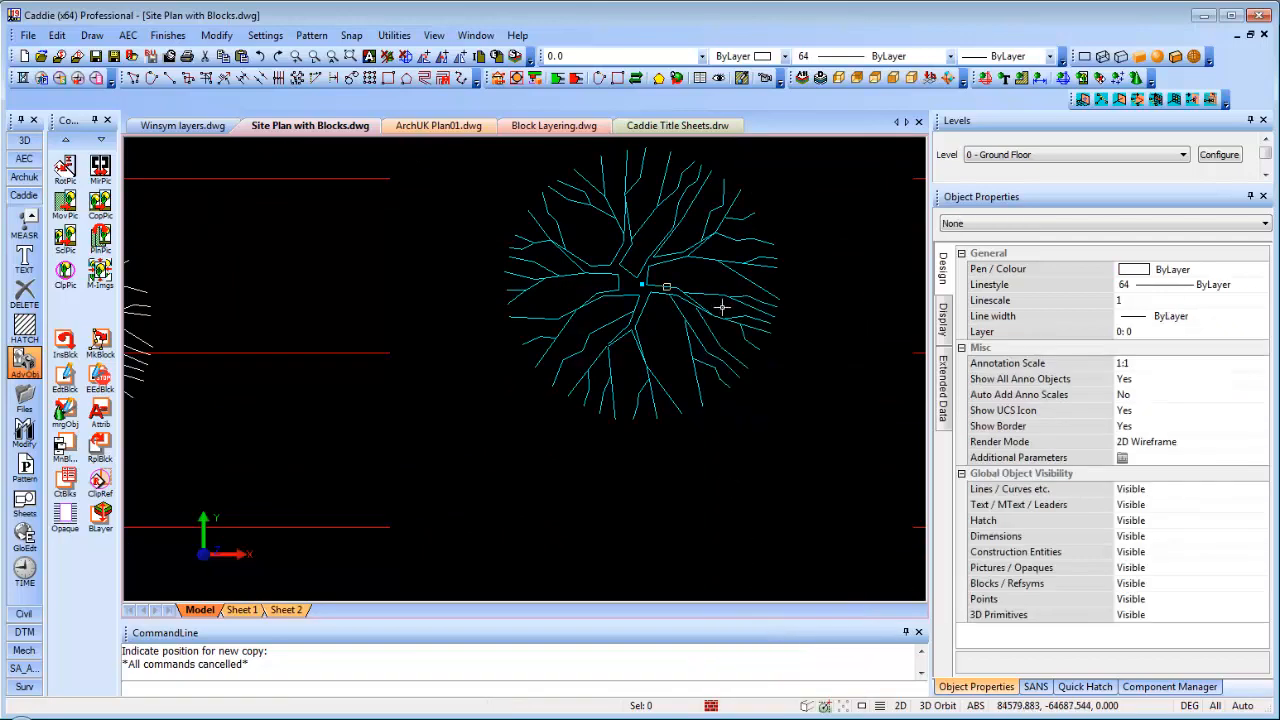
left_click(423, 166)
left_click(768, 536)
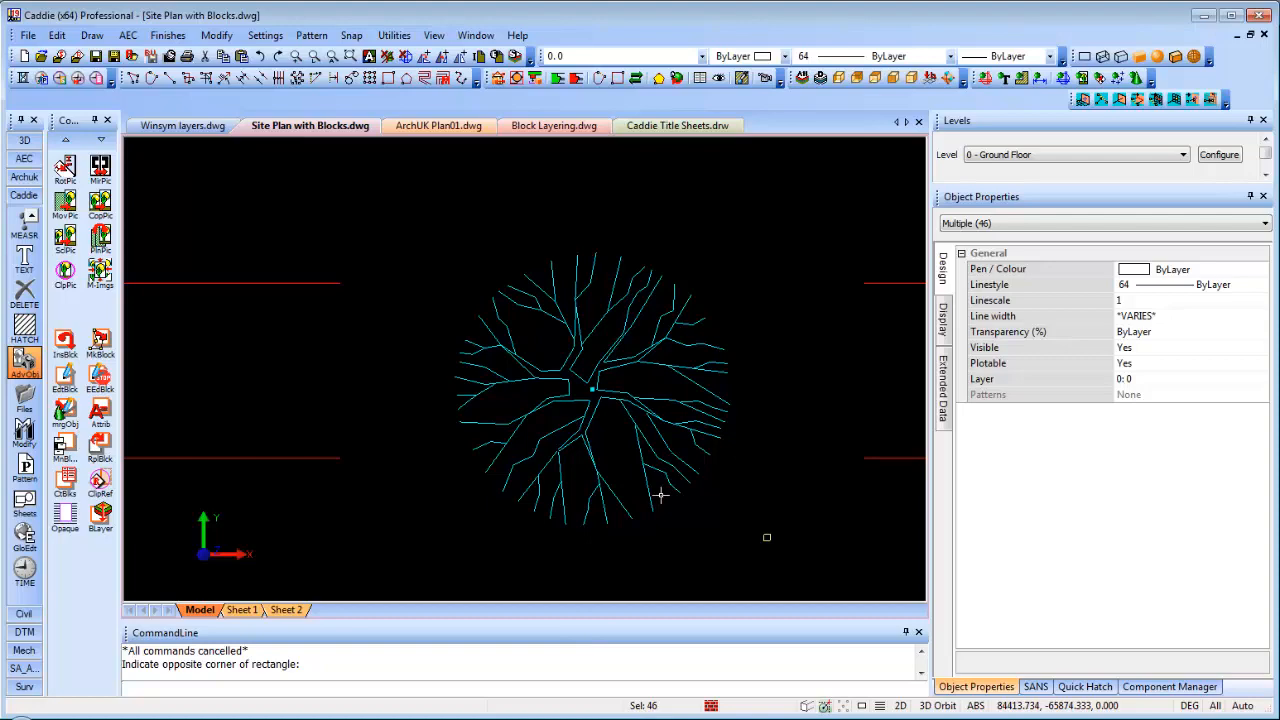
Reselect all 46 parts of the copied tree with a selection window
middle_click_drag(660, 494, 654, 464)
scroll(653, 464, "down", 3)
key("Escape")
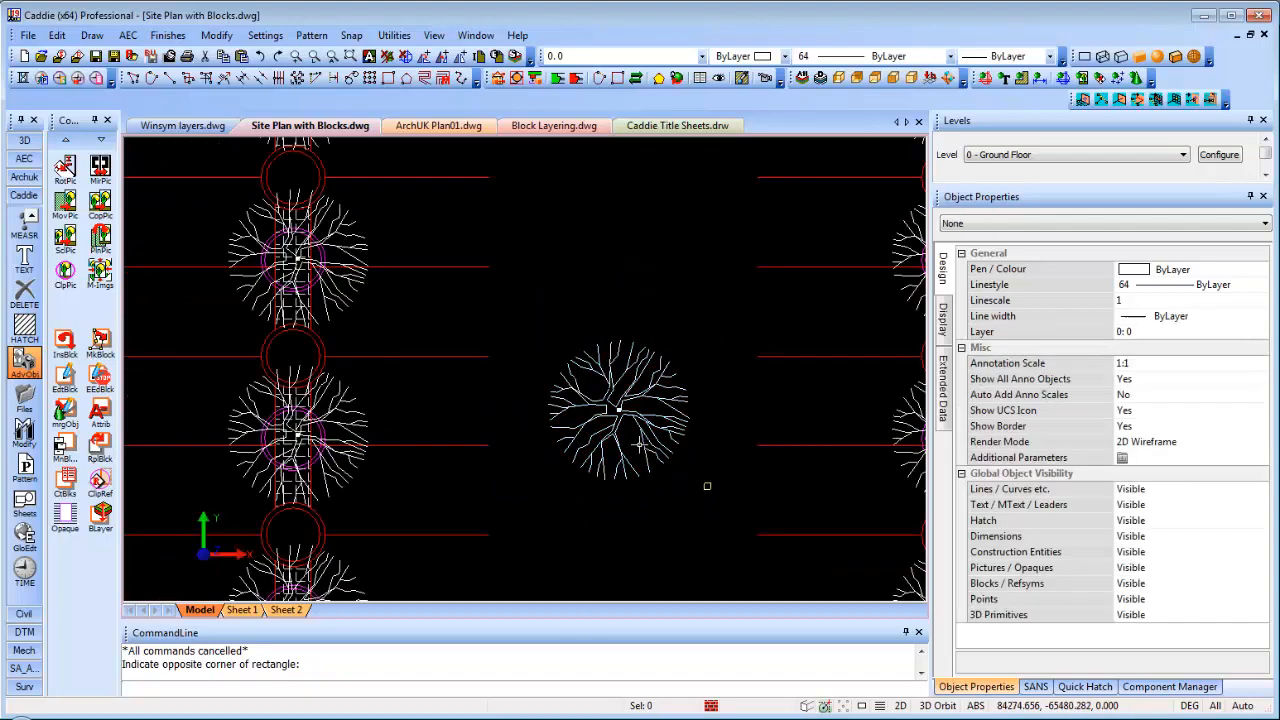
scroll(629, 417, "down", 1)
scroll(691, 472, "down", 1)
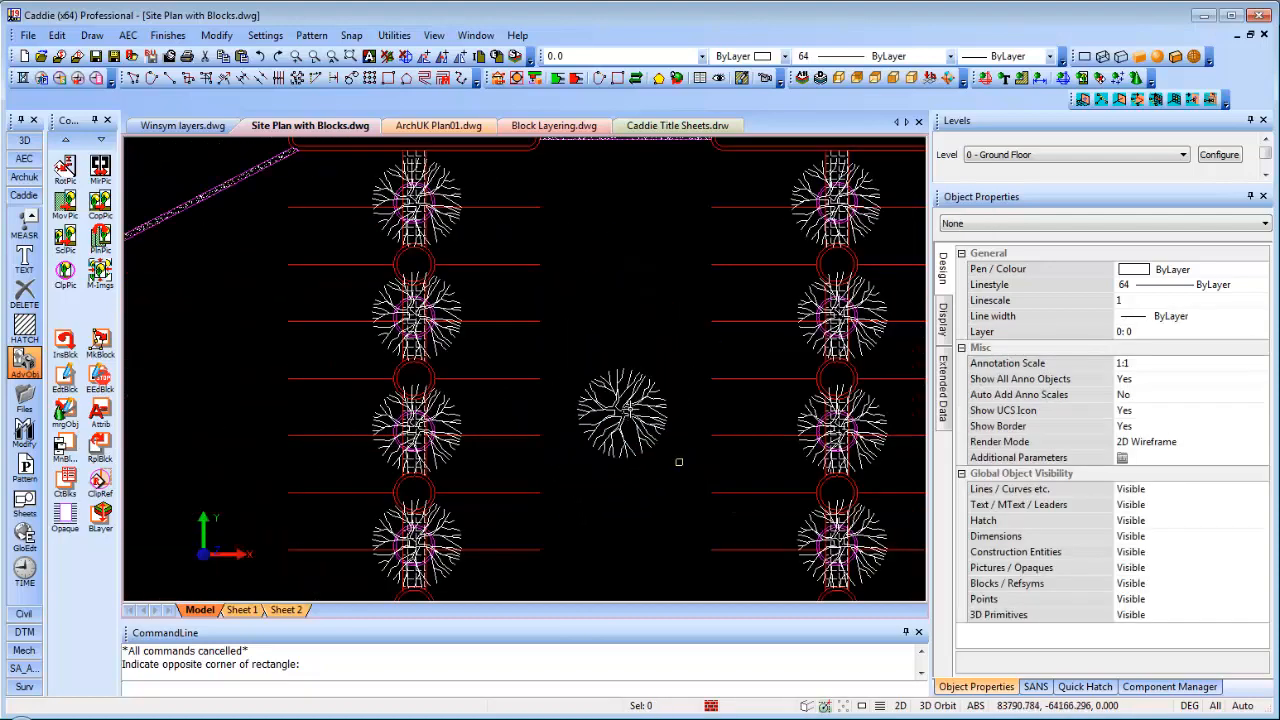
scroll(679, 461, "down", 1)
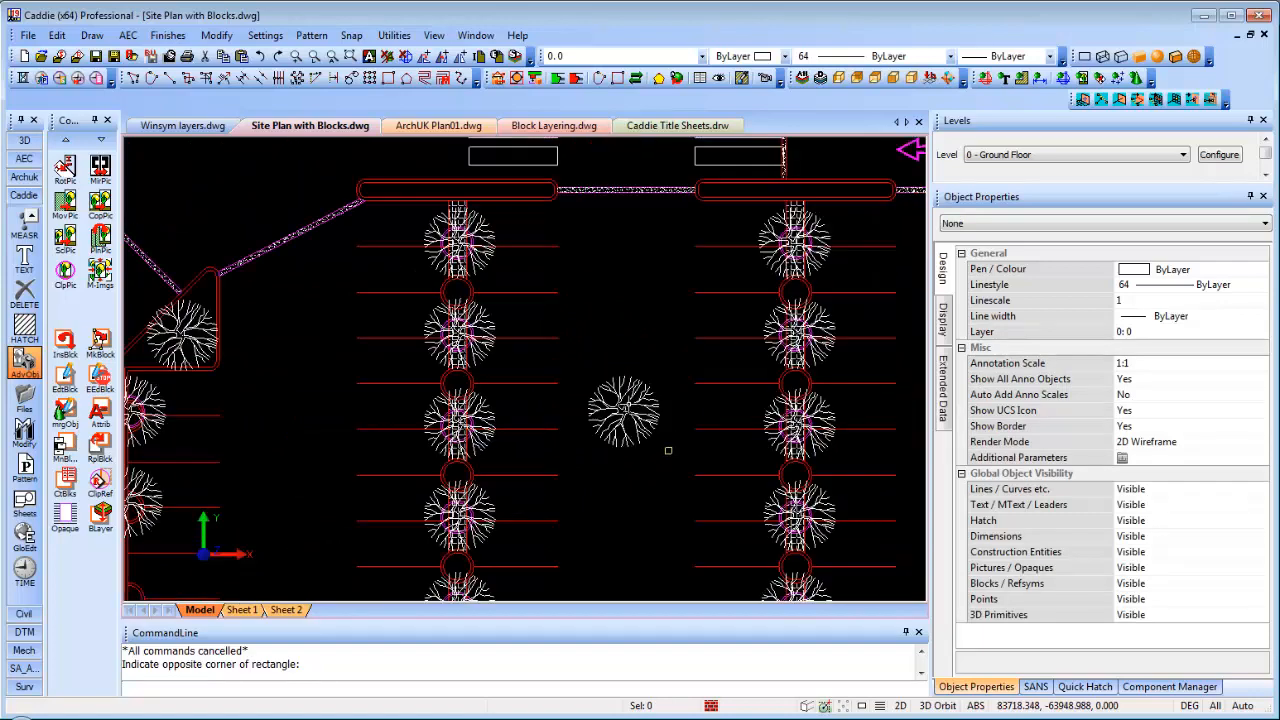
scroll(665, 385, "up", 2)
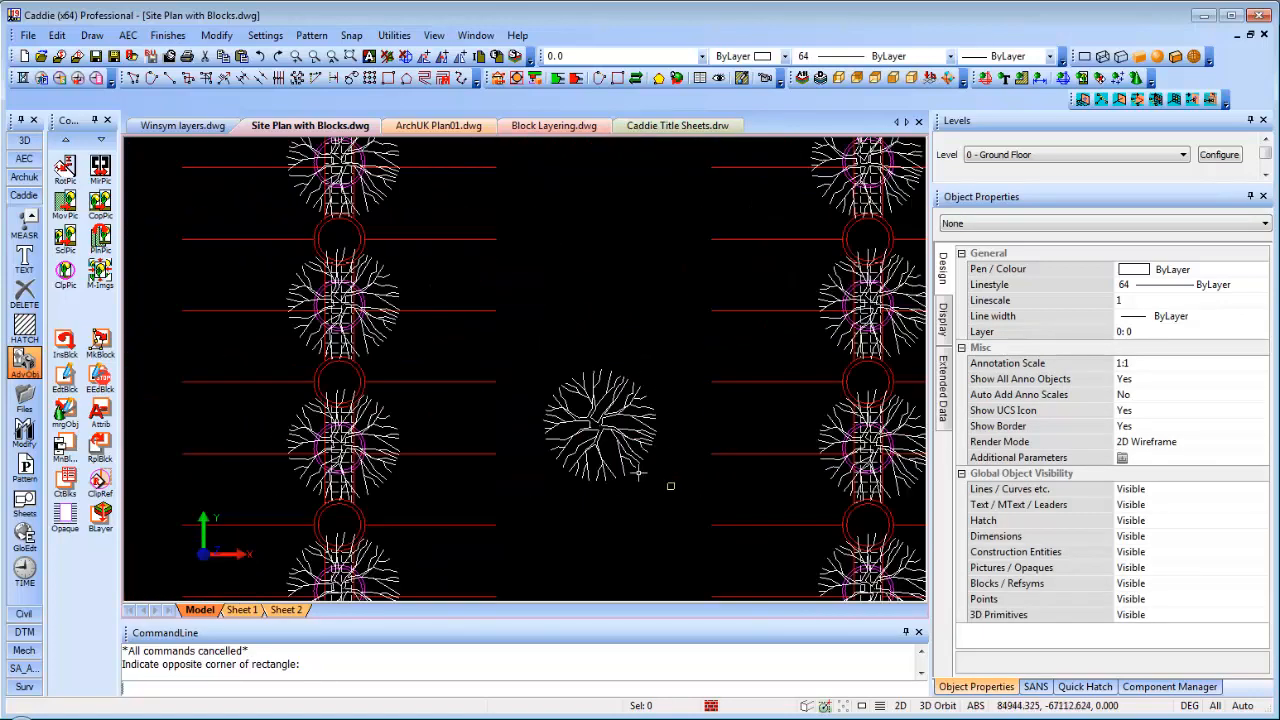
left_click(549, 354)
left_click(663, 497)
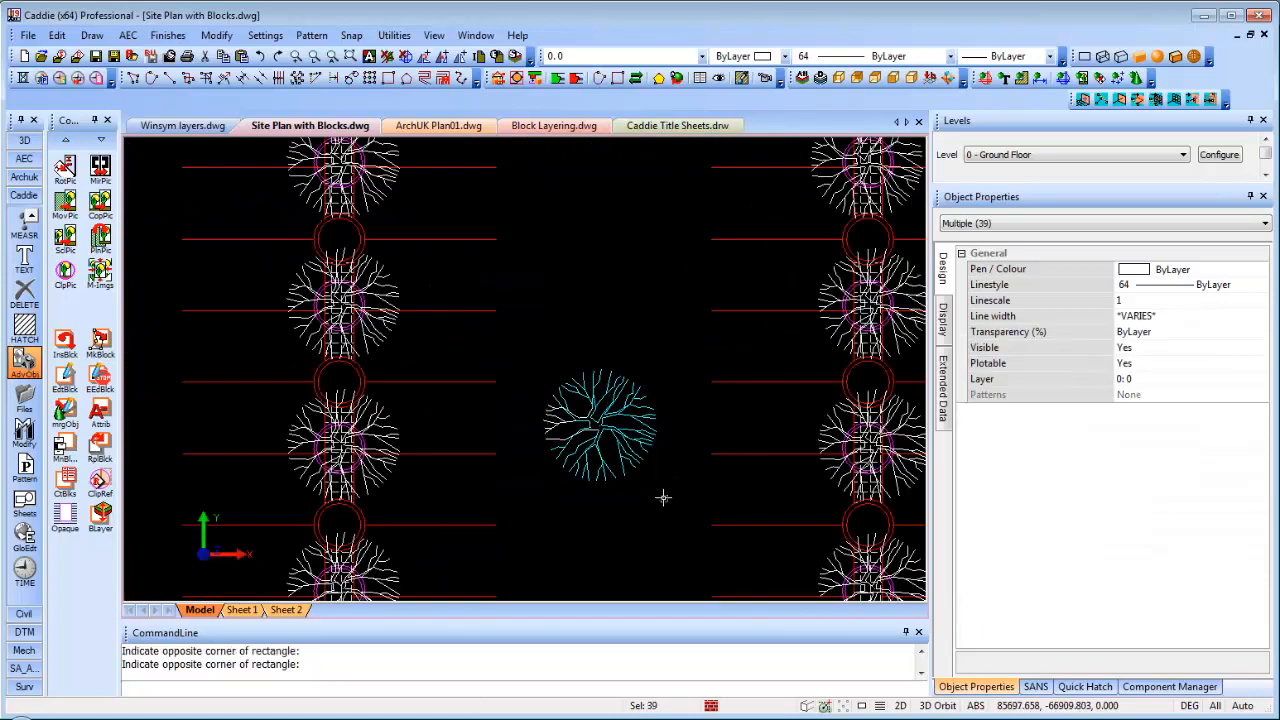
left_click(526, 349)
left_click(663, 497)
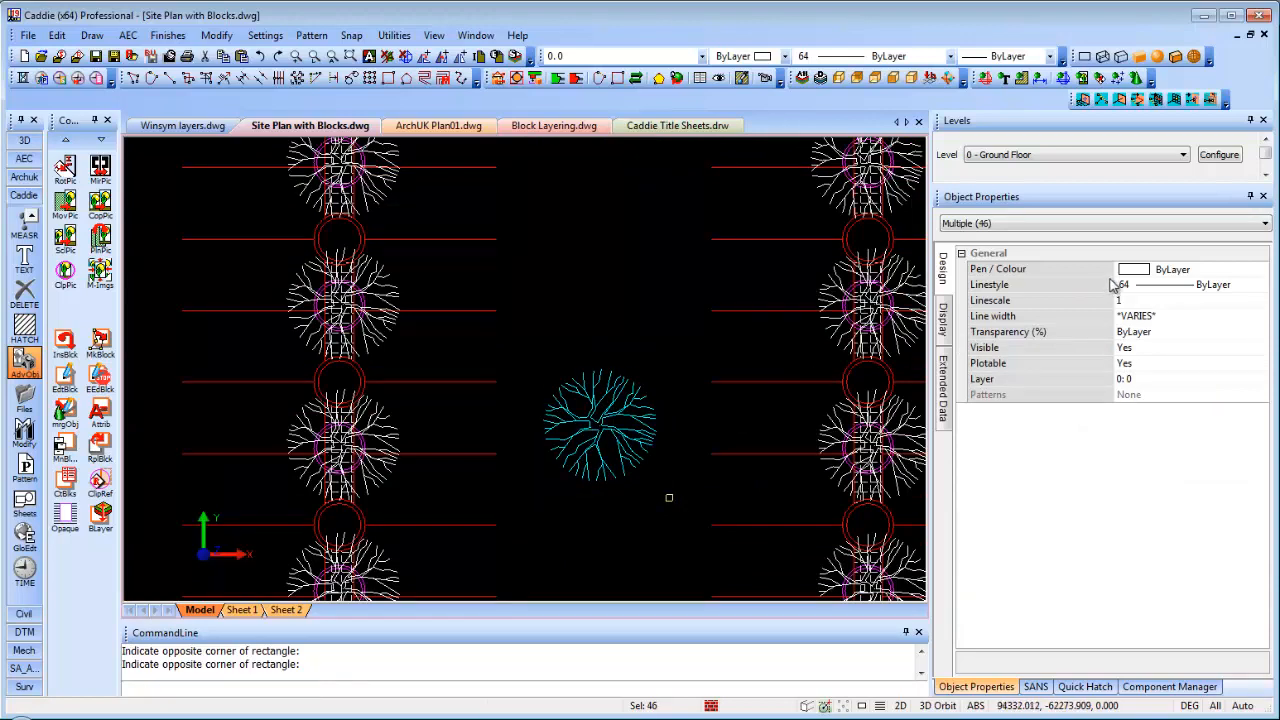
Check the Object Properties type breakdown: 45 polylines among the 46 objects
left_click(1013, 224)
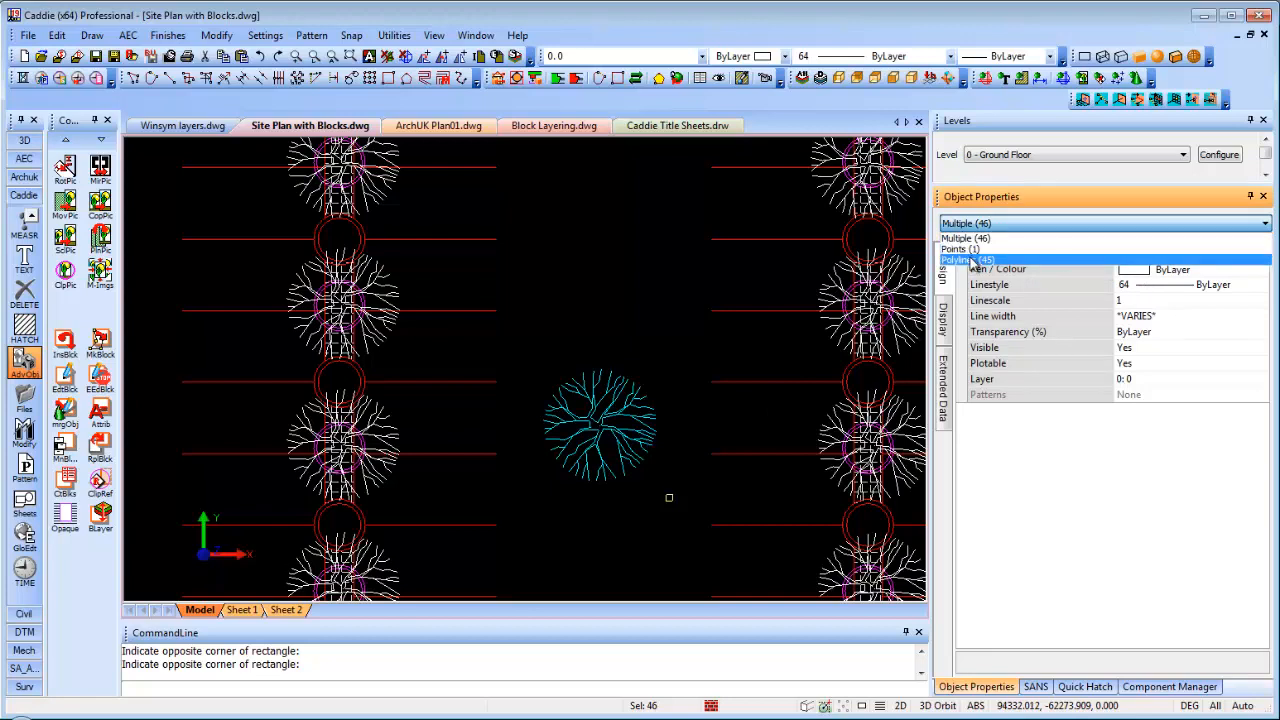
left_click(966, 248)
left_click(1006, 224)
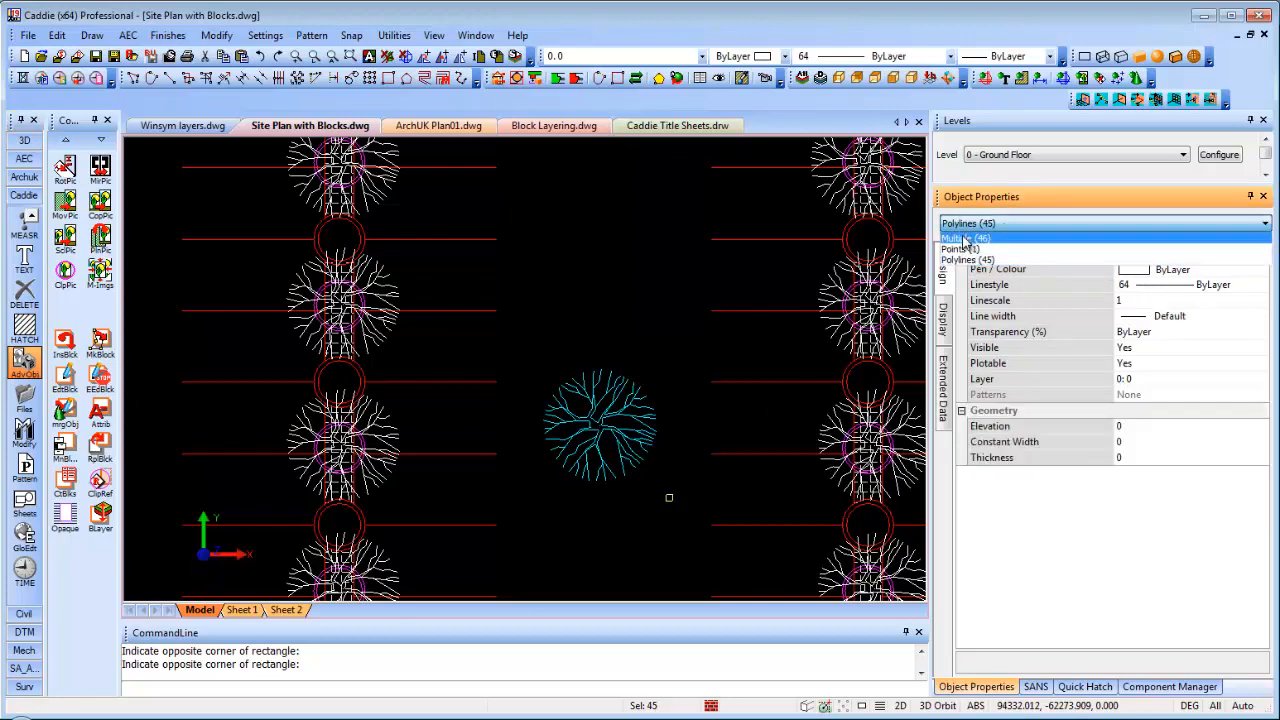
left_click(975, 236)
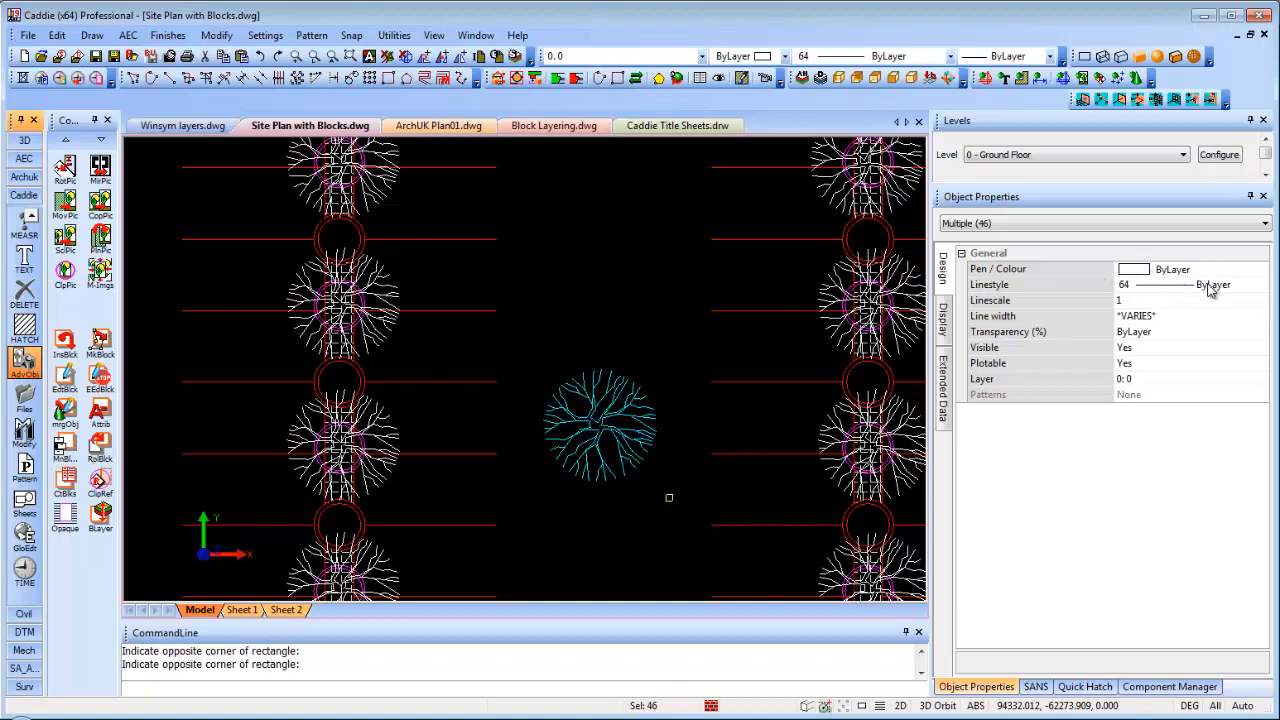
Clear the selection and choose End Edit Block to leave the tree block
middle_click_drag(622, 274, 593, 281)
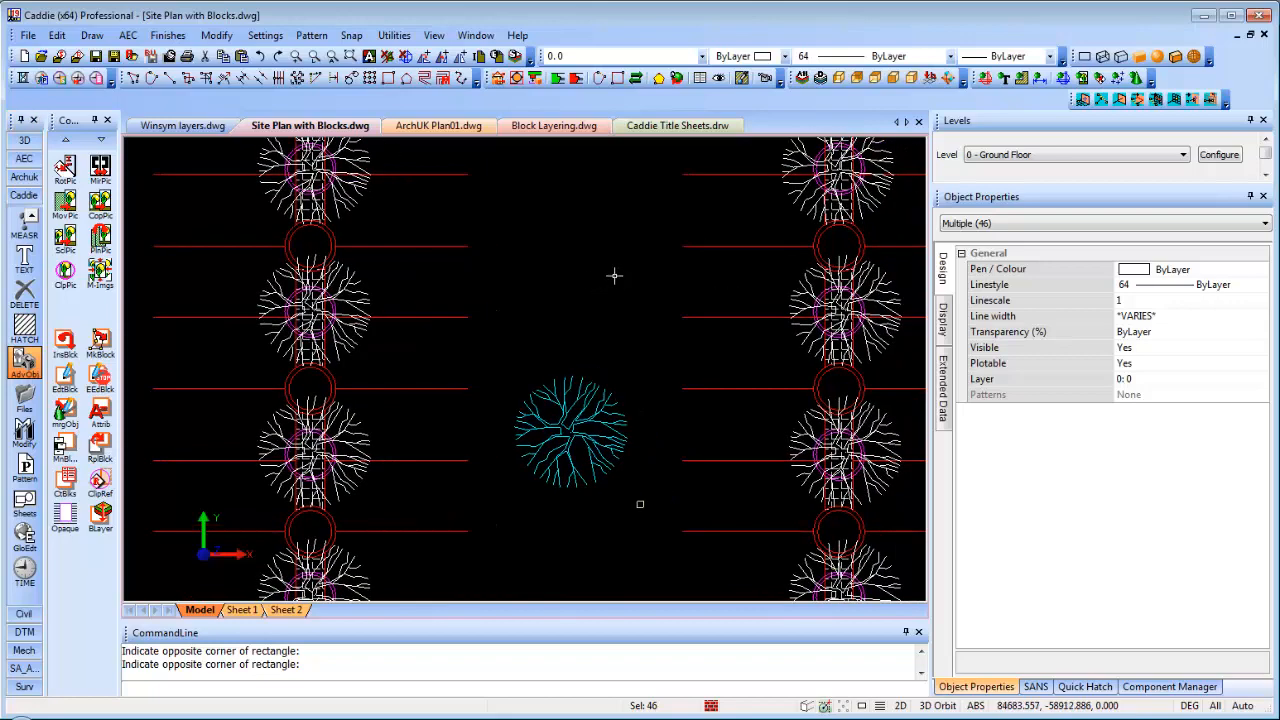
key("Escape")
right_click(611, 273)
left_click(690, 486)
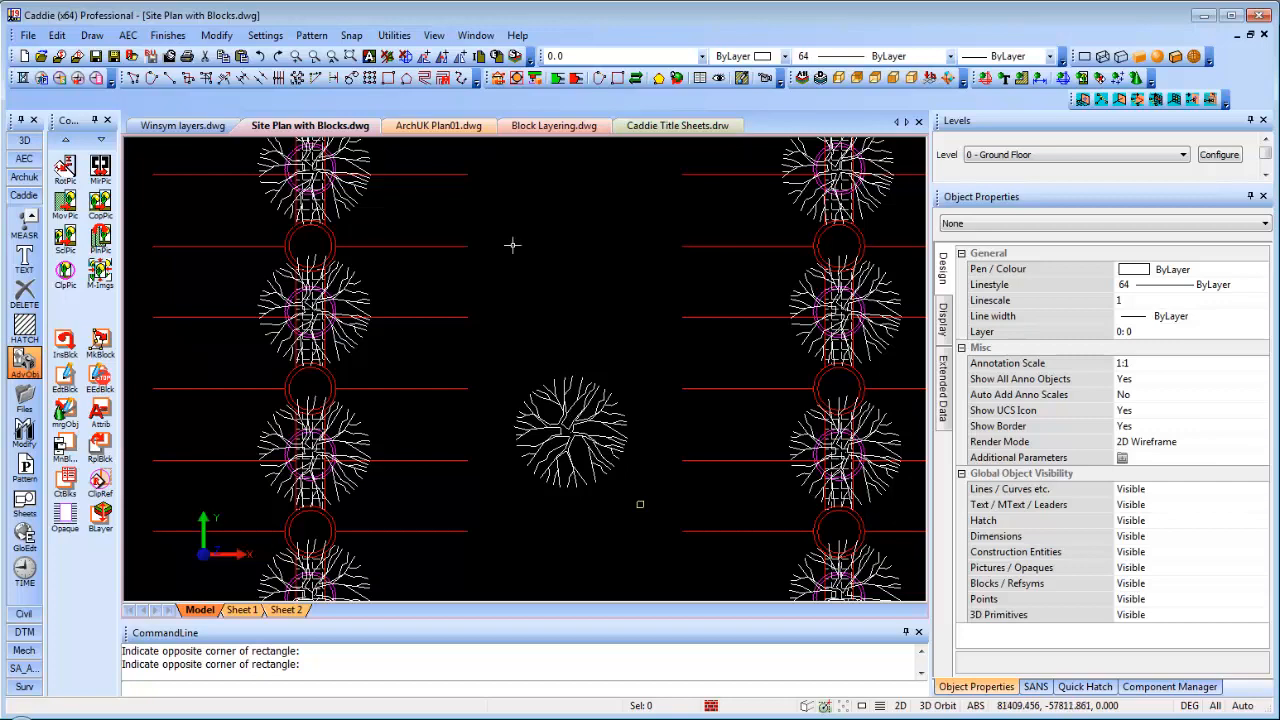
left_click(516, 78)
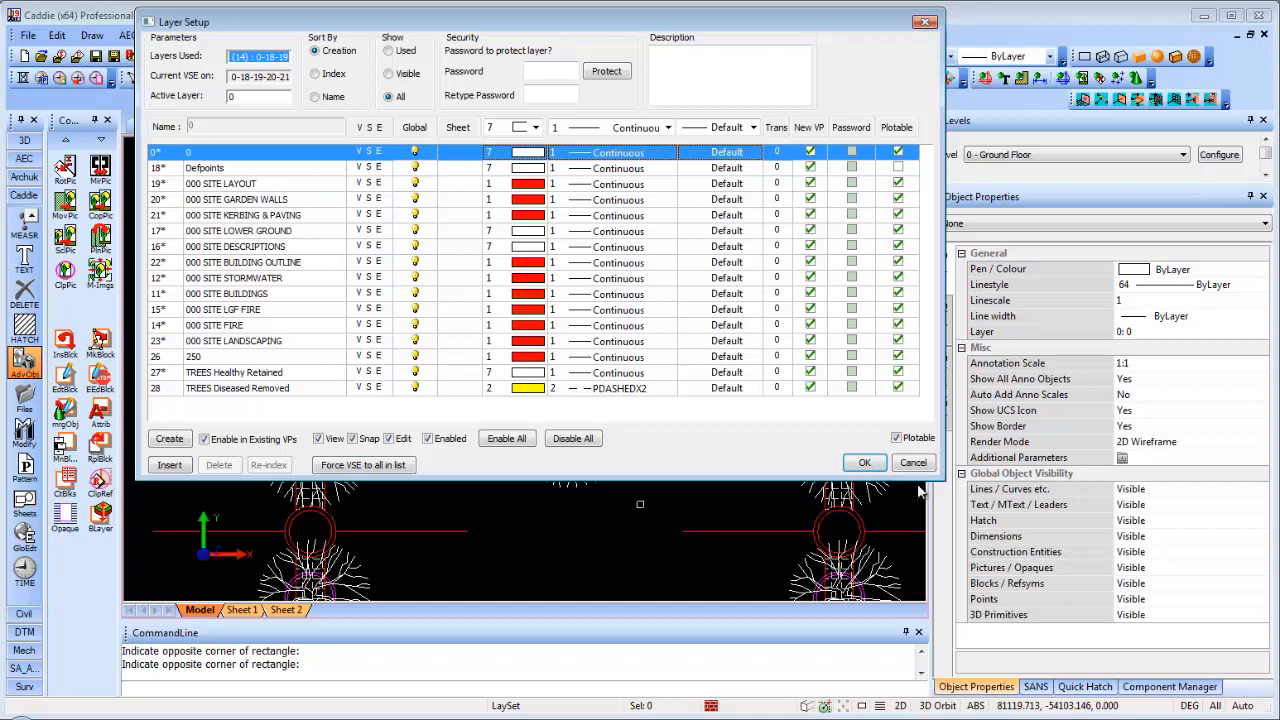
left_click(866, 463)
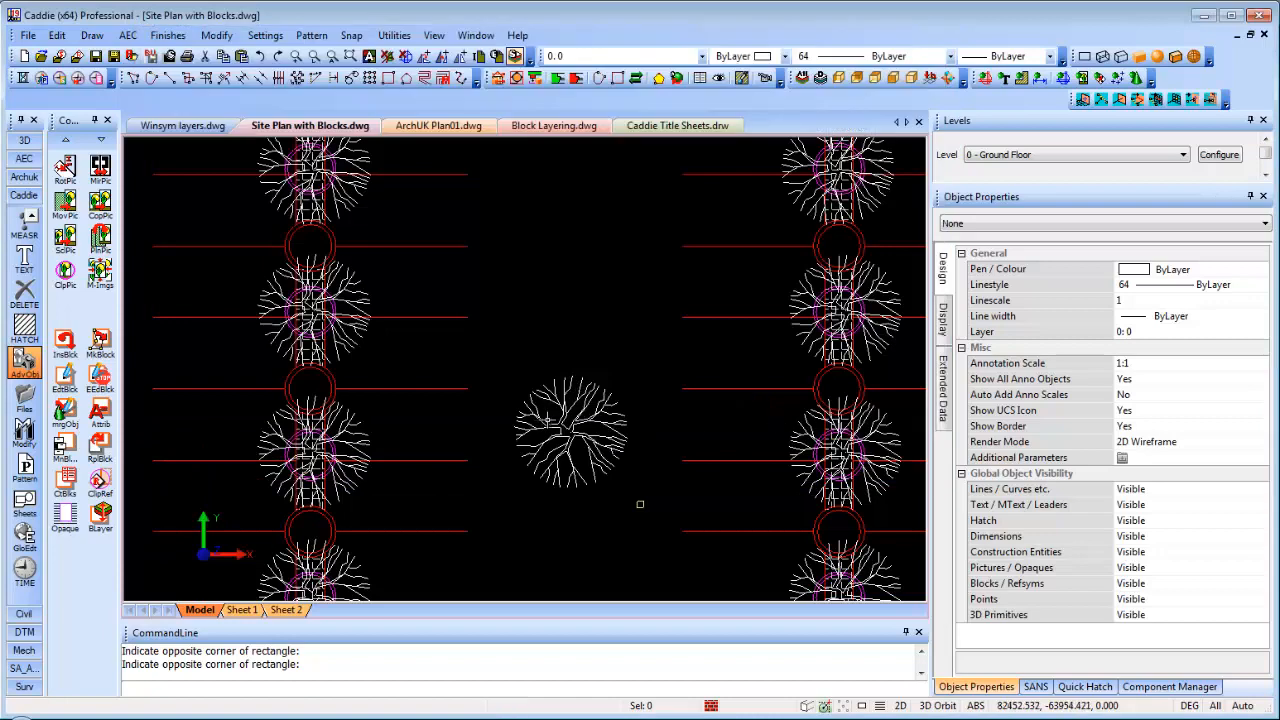
Move the copied tree block onto layer 28: TREES Diseased Removed
middle_click_drag(612, 379, 659, 349)
left_click(642, 392)
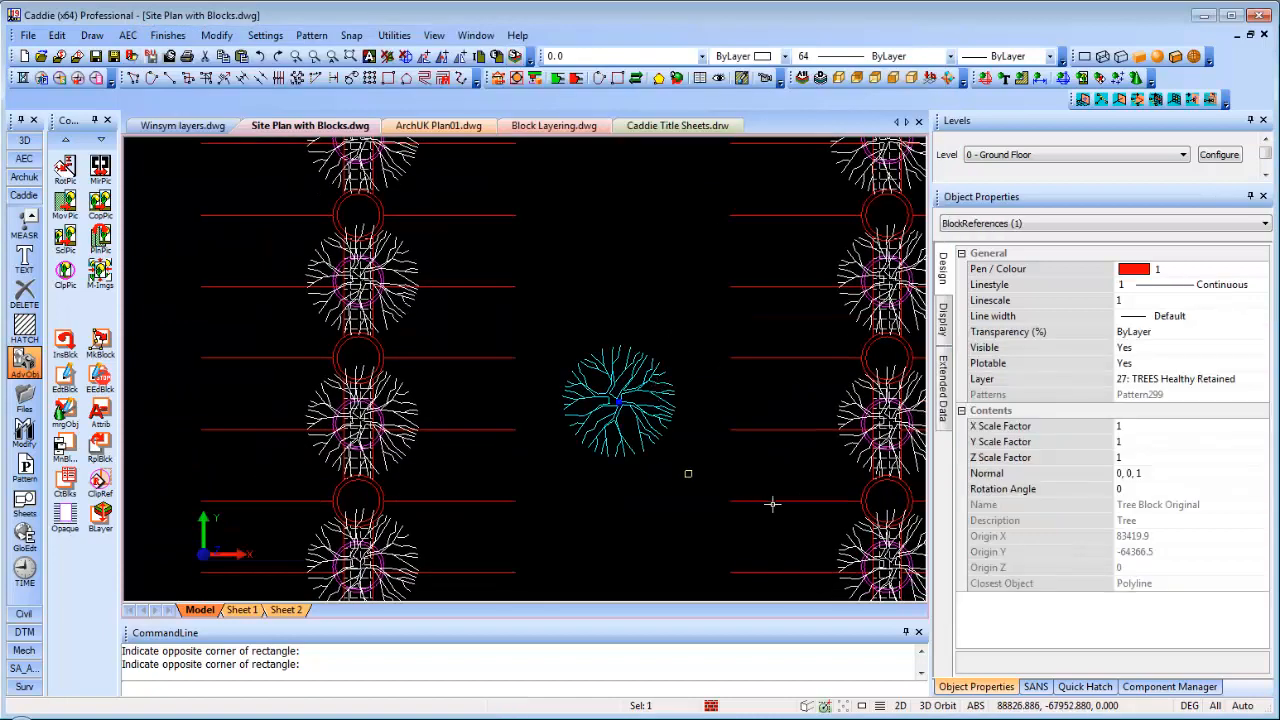
left_click(1209, 382)
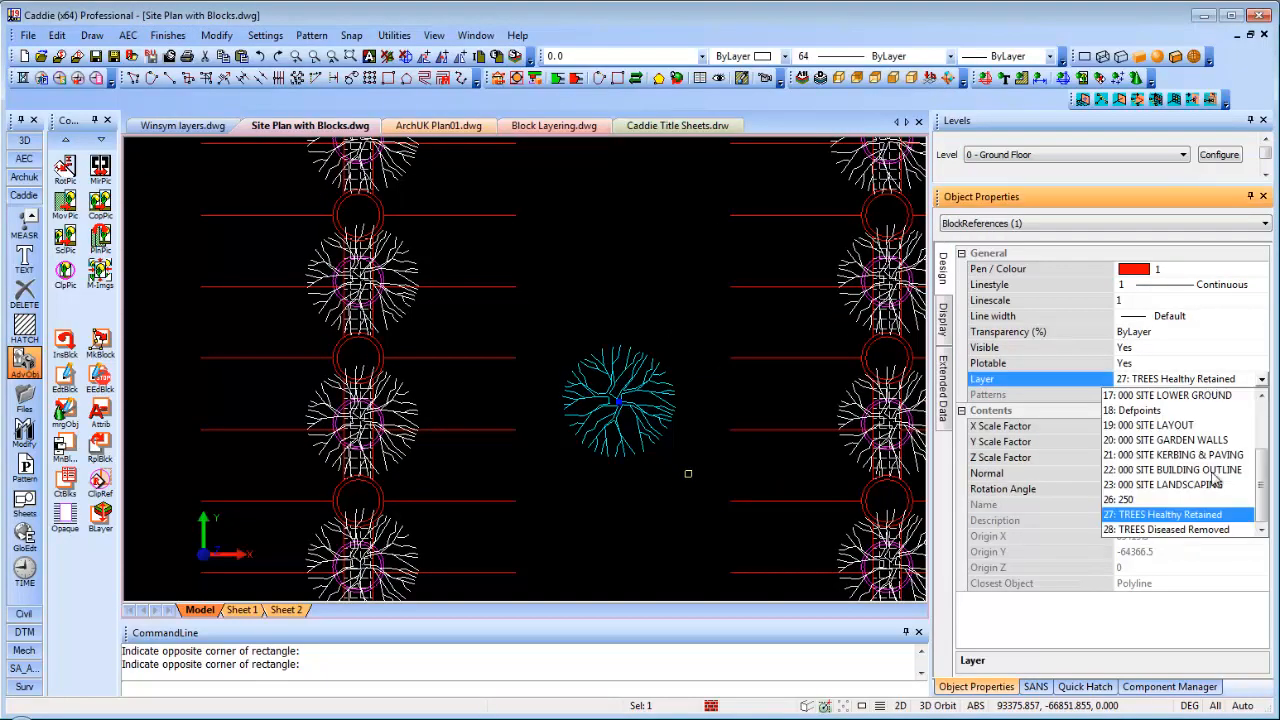
left_click(1188, 530)
middle_click_drag(655, 430, 617, 428)
key("Escape")
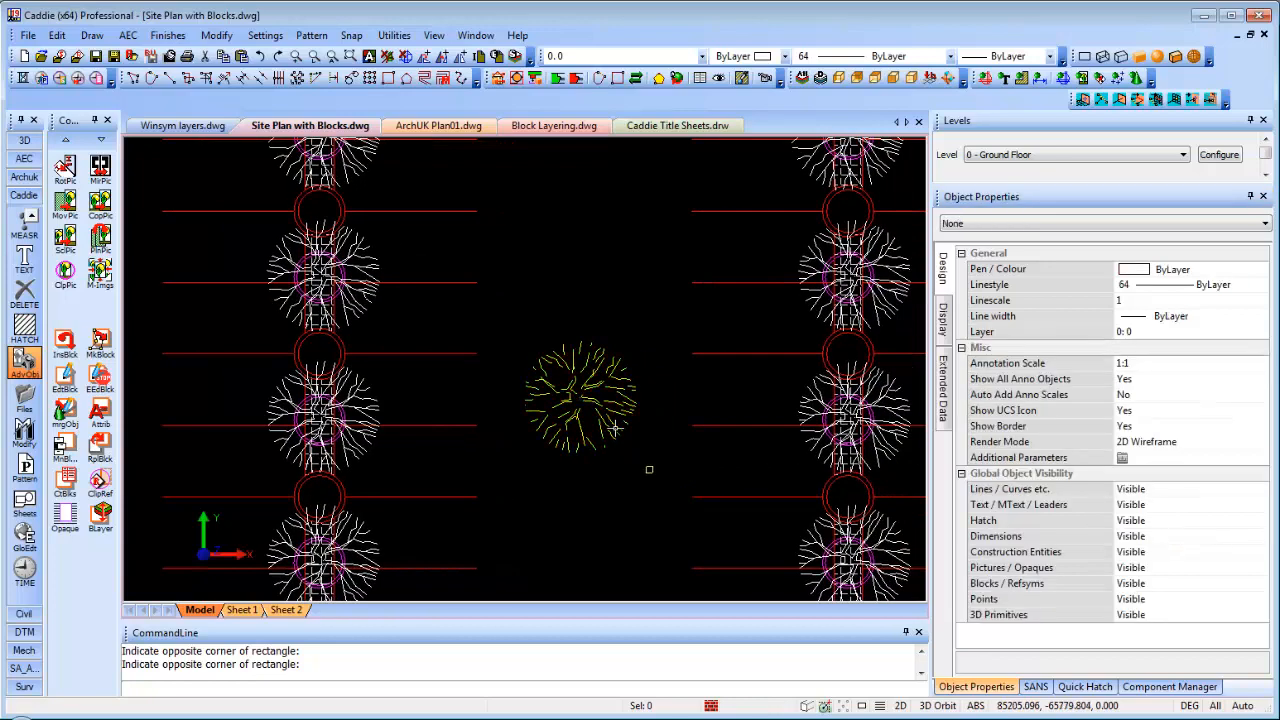
Select four more trees in the row and rotate the selection to 45°
scroll(614, 428, "up", 5)
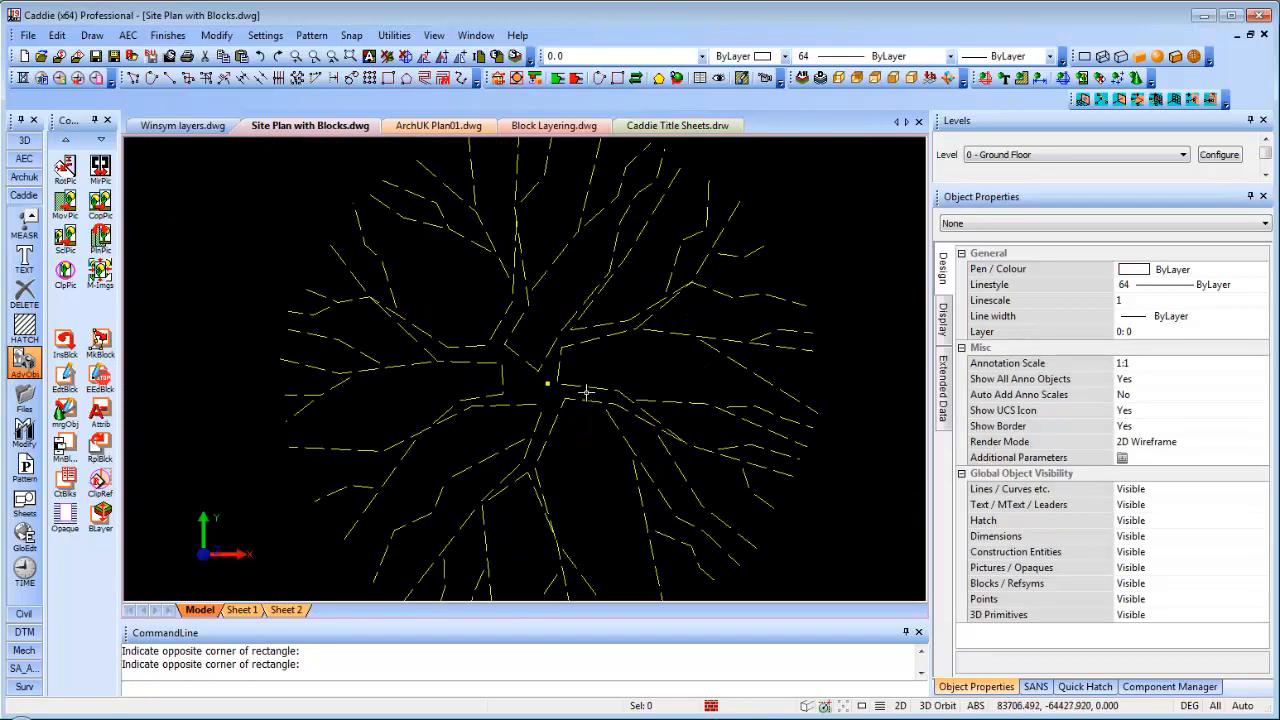
scroll(586, 393, "down", 4)
scroll(600, 410, "down", 1)
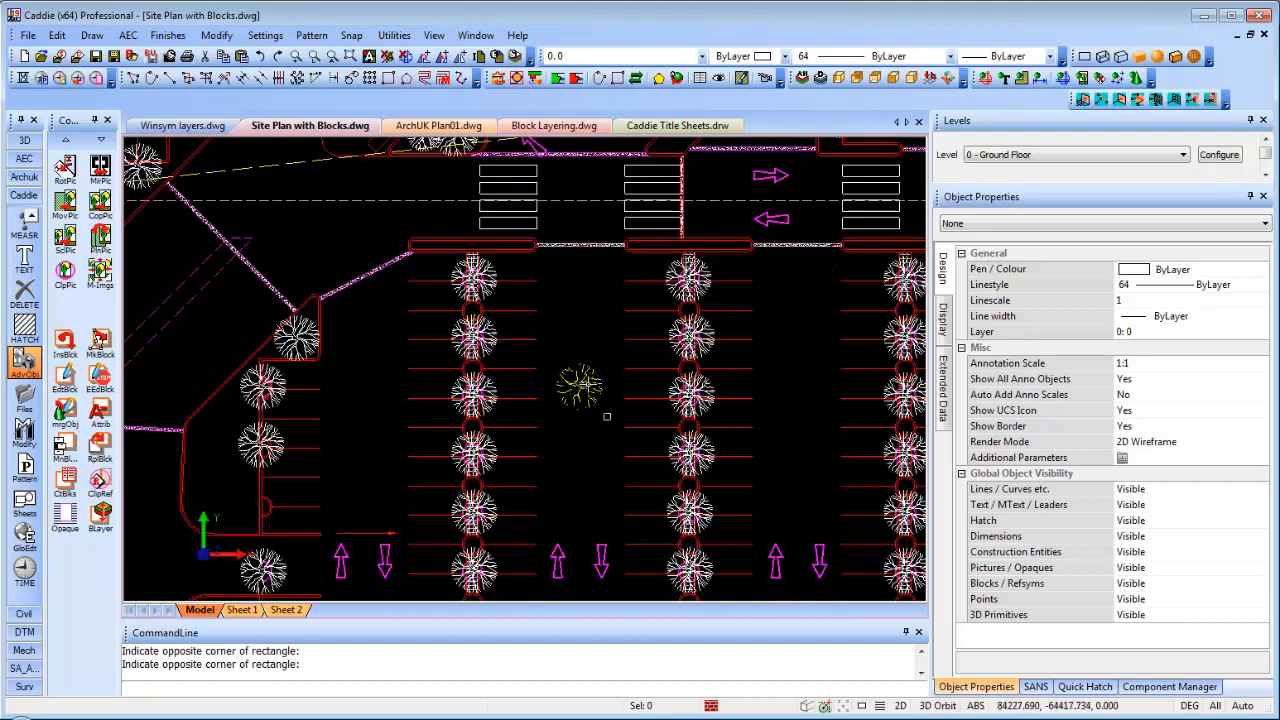
scroll(600, 405, "down", 2)
left_click(521, 297)
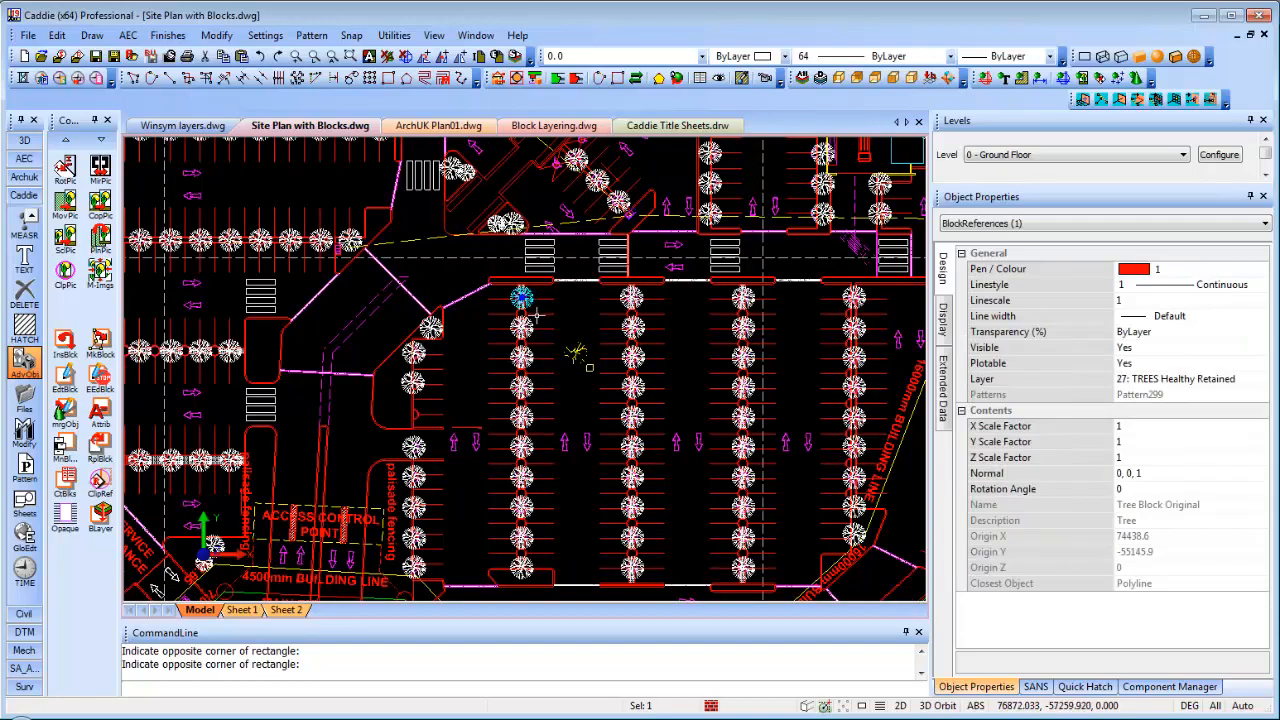
left_click(521, 327)
scroll(555, 353, "up", 1)
scroll(555, 353, "up", 2)
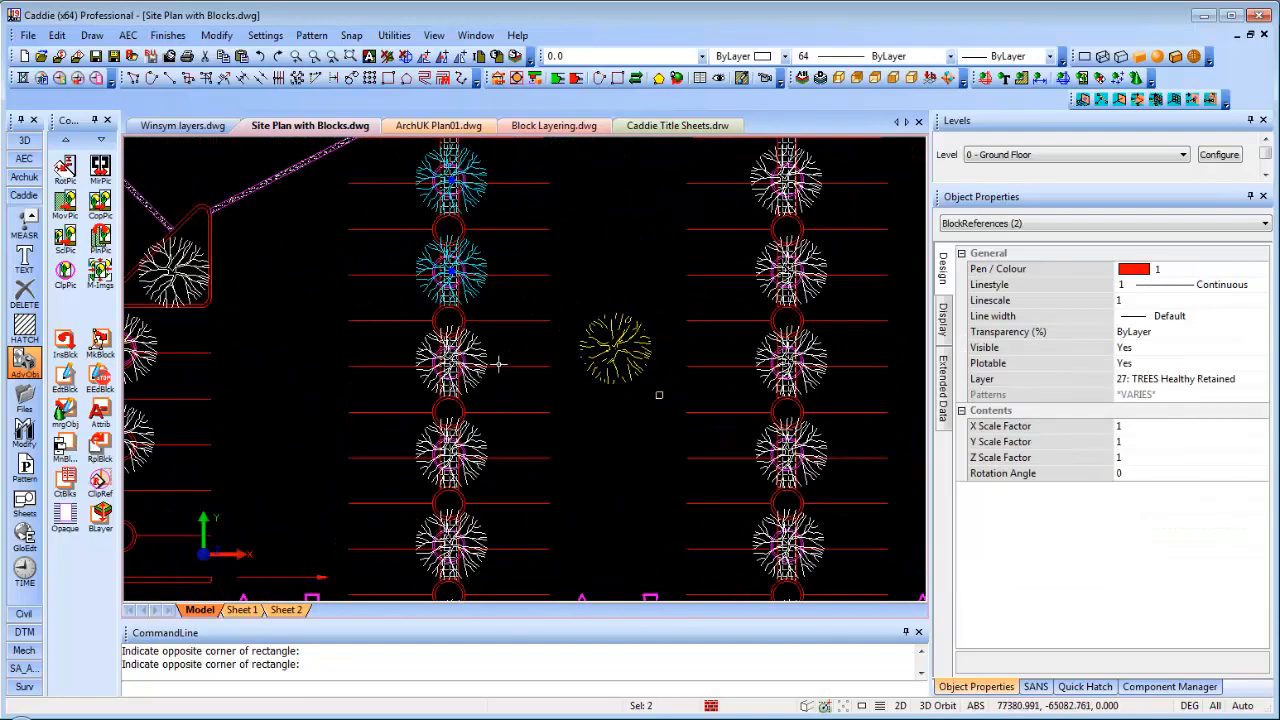
left_click(488, 366)
left_click(478, 452)
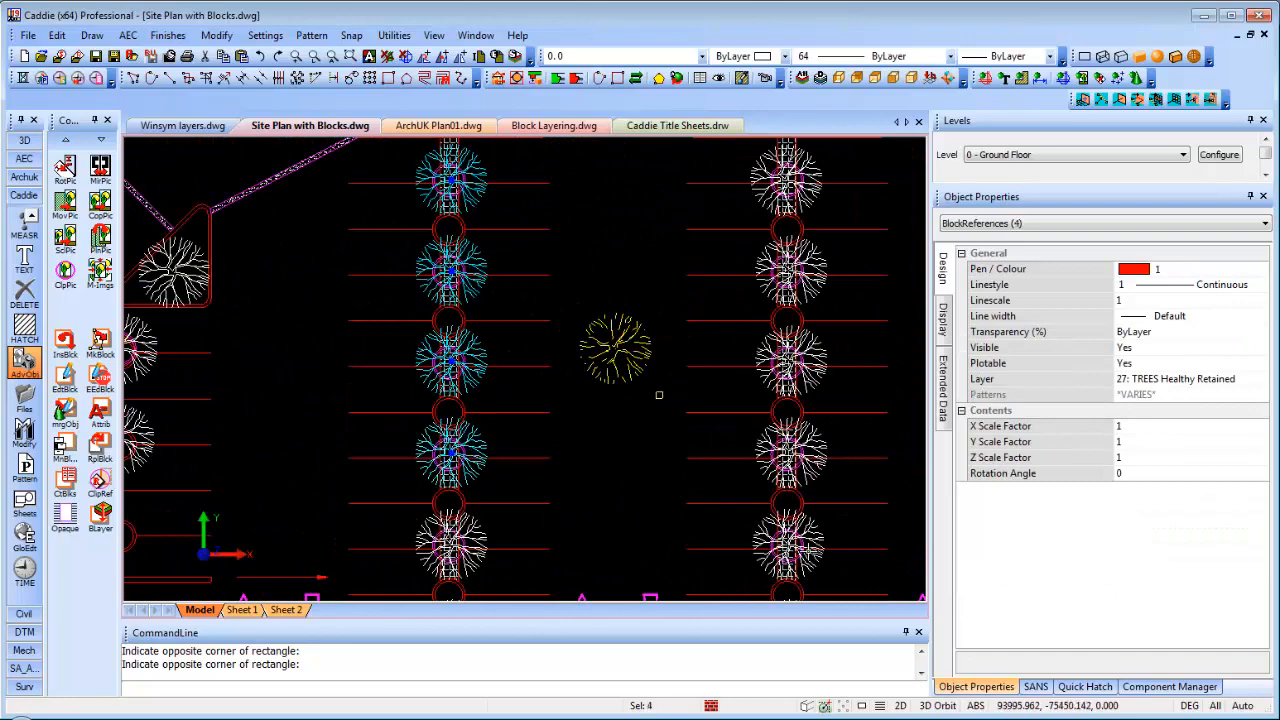
scroll(706, 358, "down", 2)
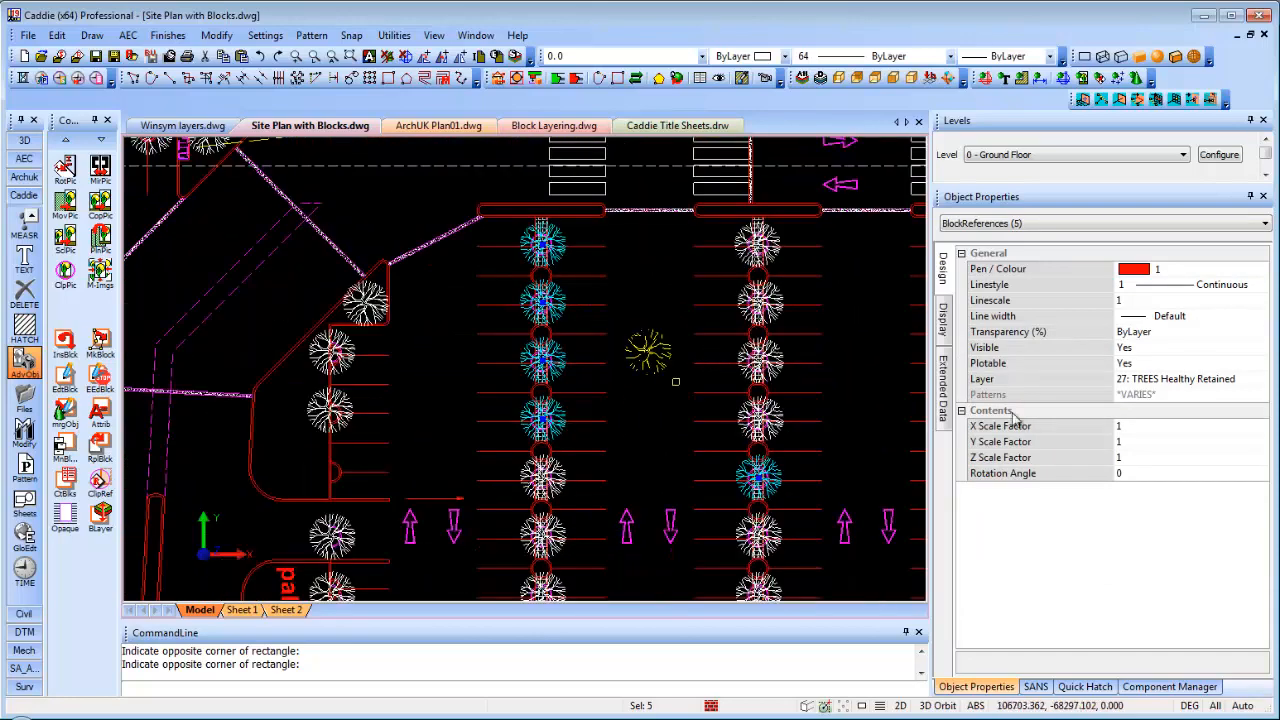
left_click(1089, 473)
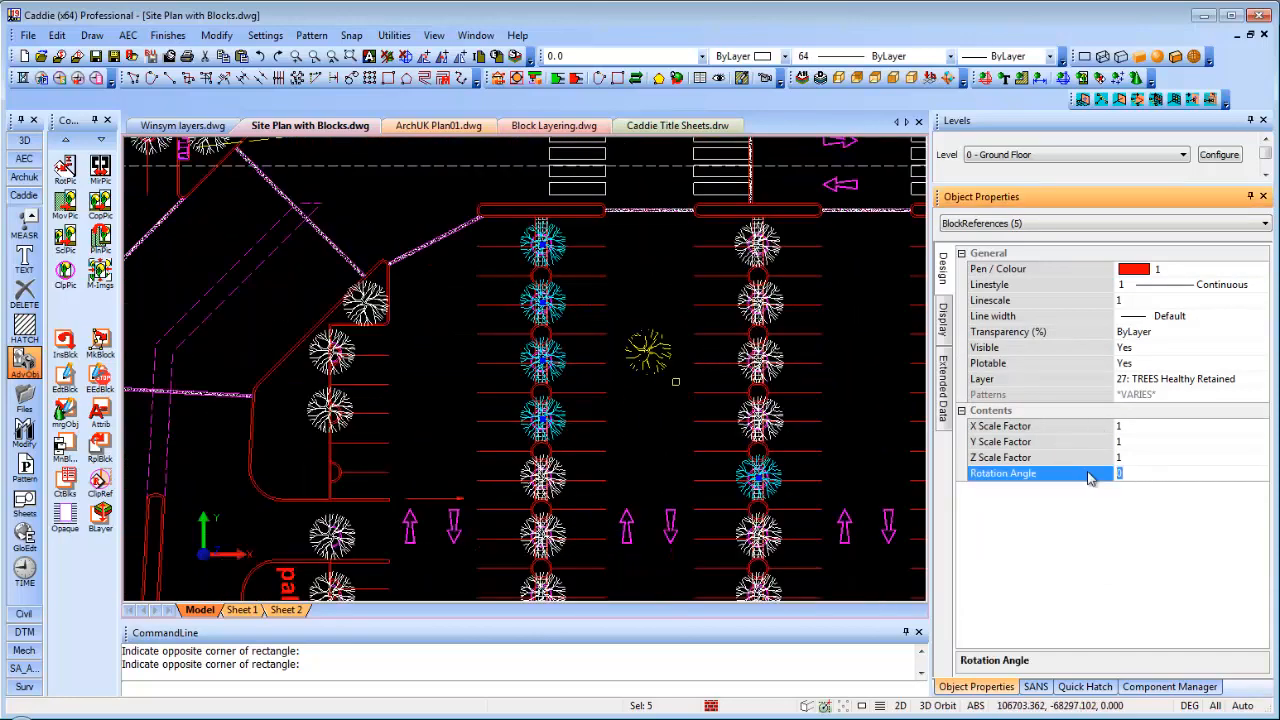
key("Return")
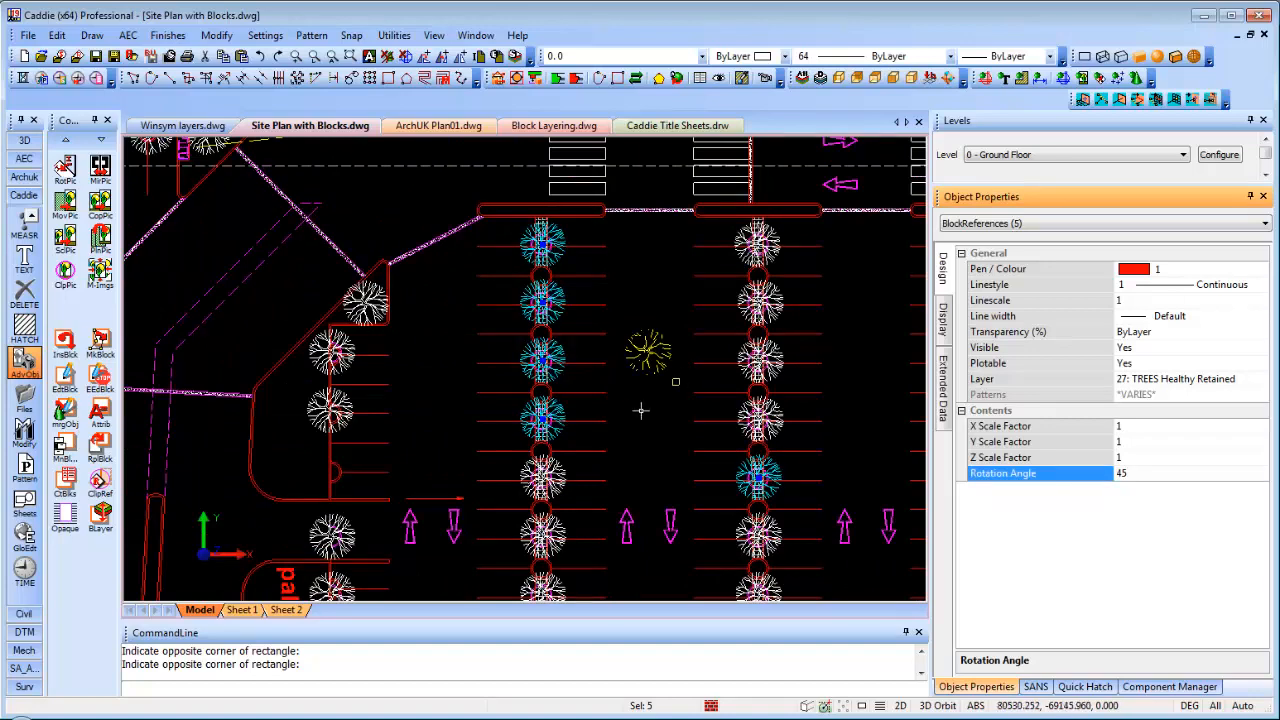
Put the five selected trees on layer 28: TREES Diseased Removed
left_click(1166, 384)
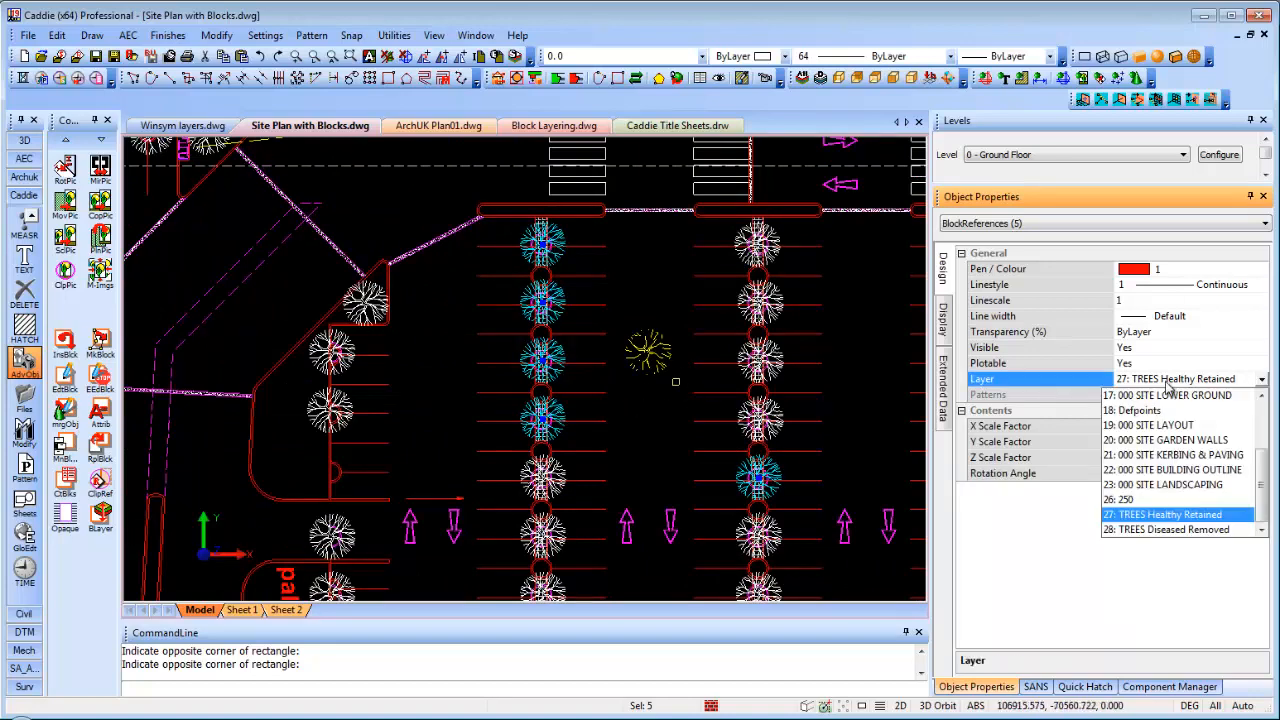
left_click(1188, 530)
middle_click_drag(660, 340, 614, 343)
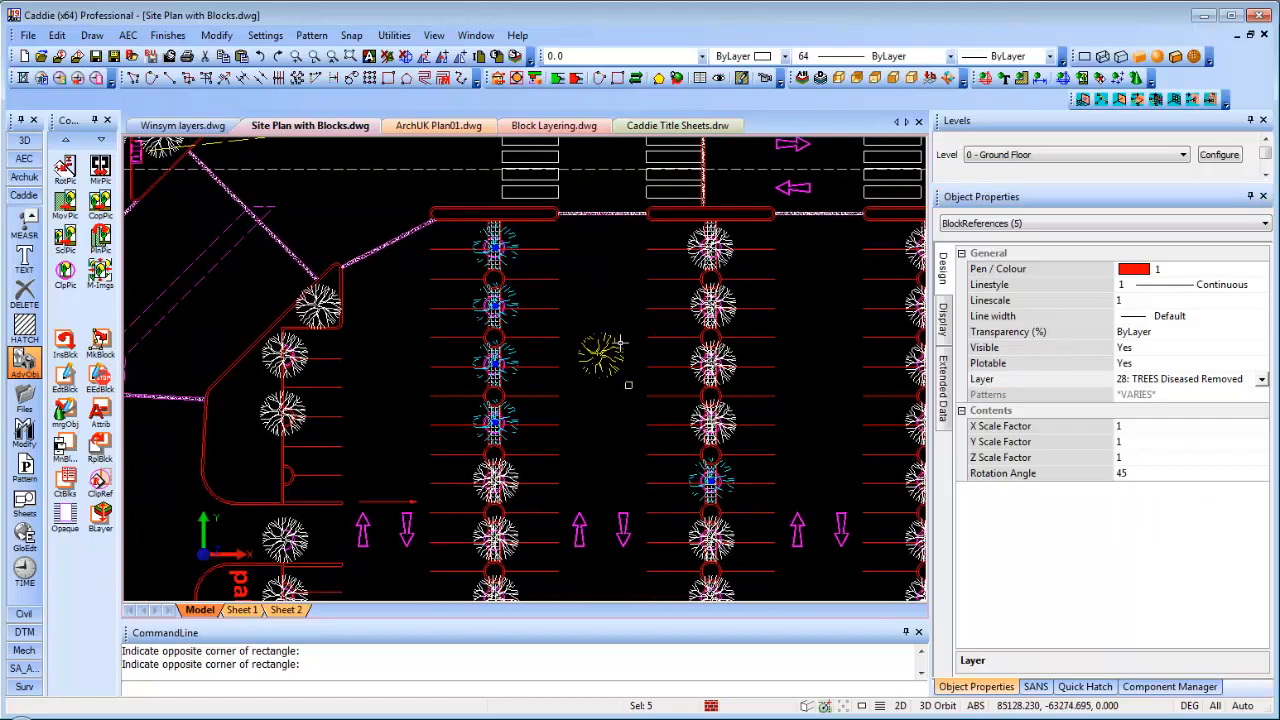
key("Escape")
scroll(510, 308, "up", 5)
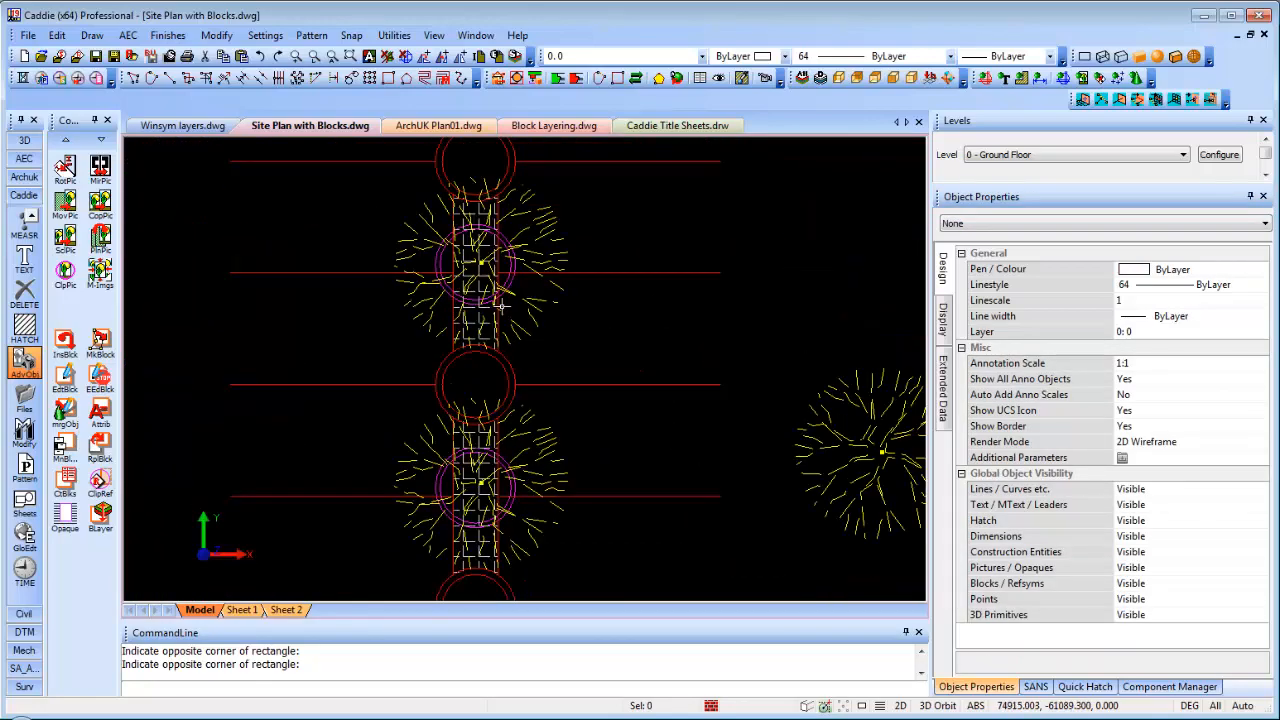
Zoom out and pan until the whole tree-ringed car park fills the view
scroll(500, 304, "down", 5)
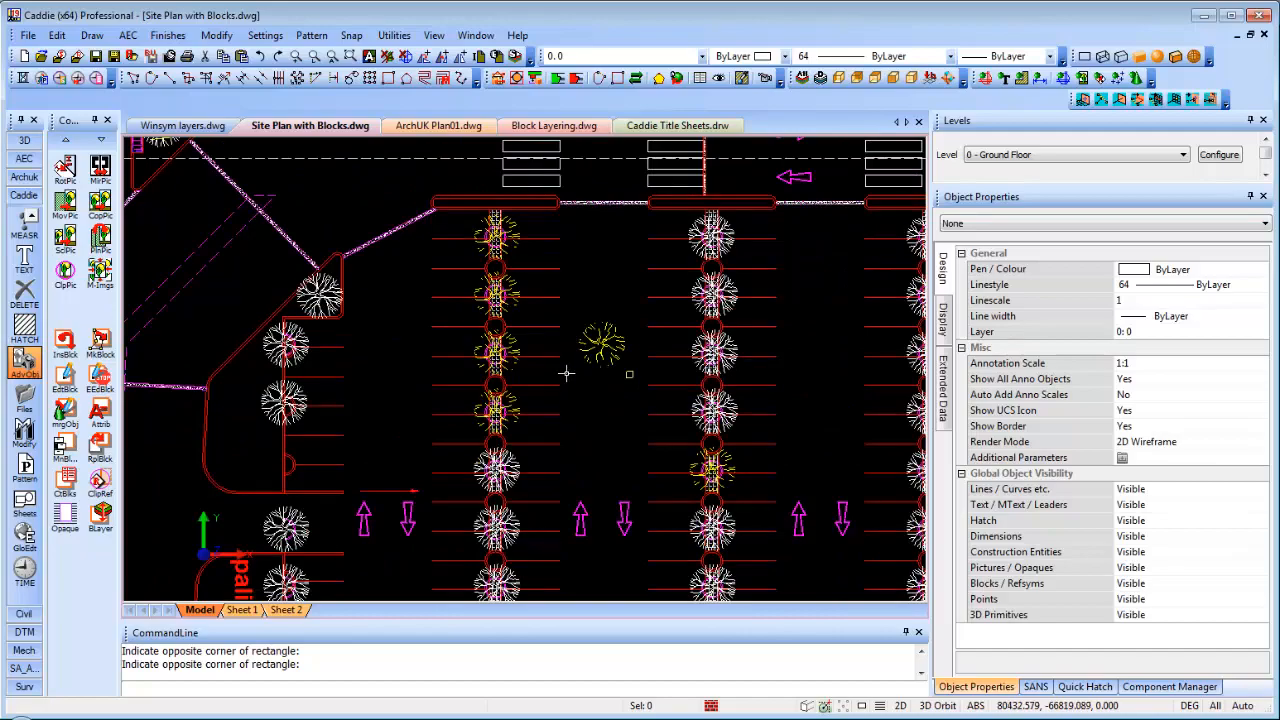
scroll(570, 368, "down", 3)
scroll(573, 366, "down", 2)
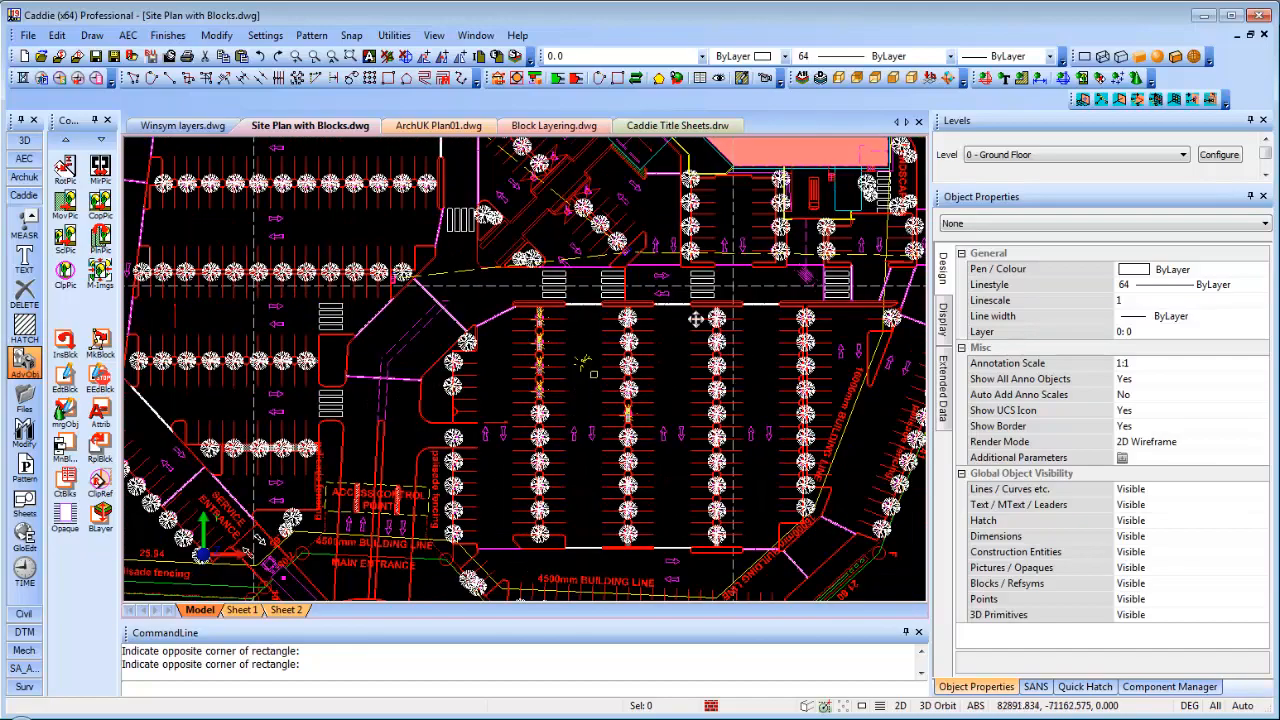
mouse_move(696, 319)
middle_mouse_down()
mouse_move(742, 304)
mouse_move(662, 317)
middle_mouse_up()
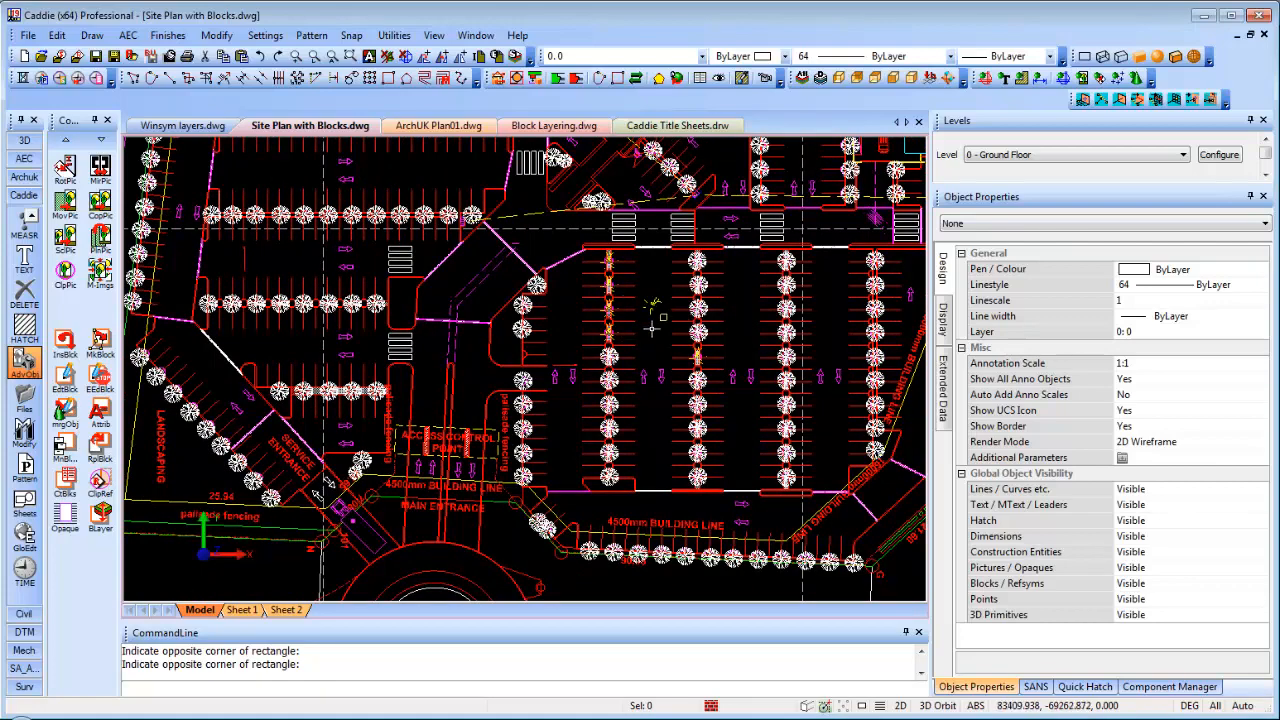
middle_click_drag(652, 328, 606, 354)
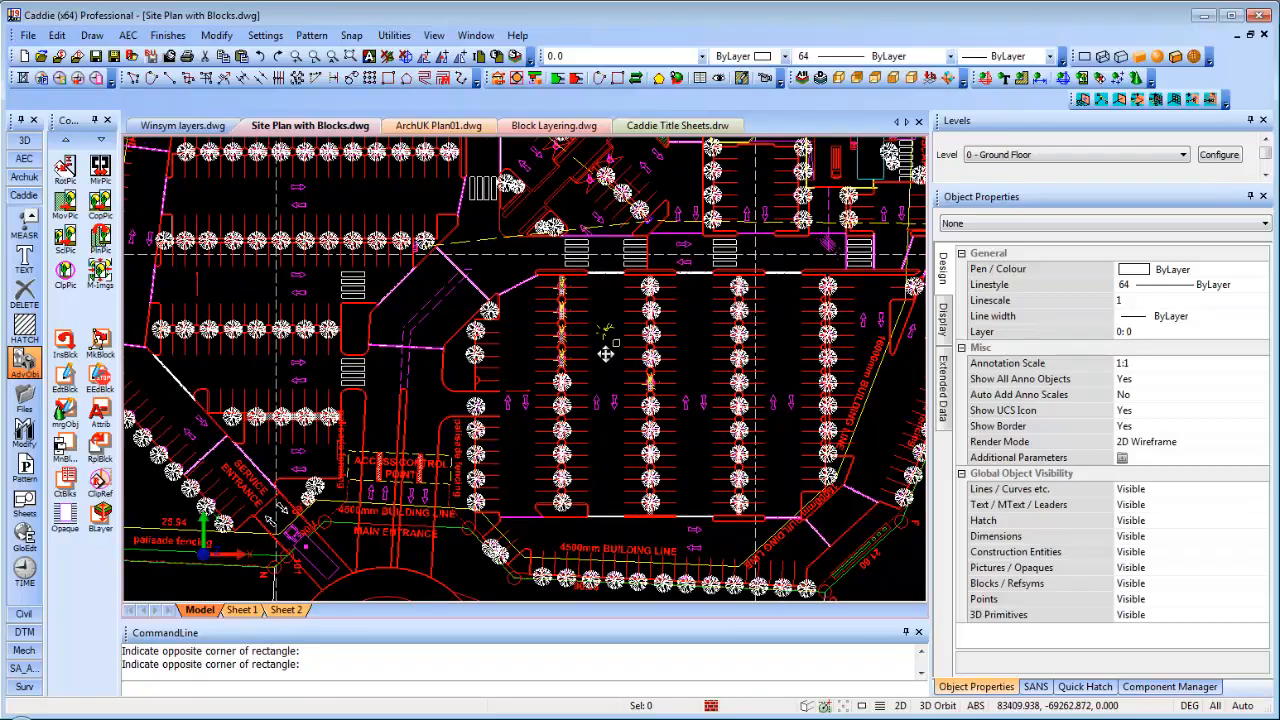
scroll(655, 351, "down", 2)
scroll(658, 353, "down", 1)
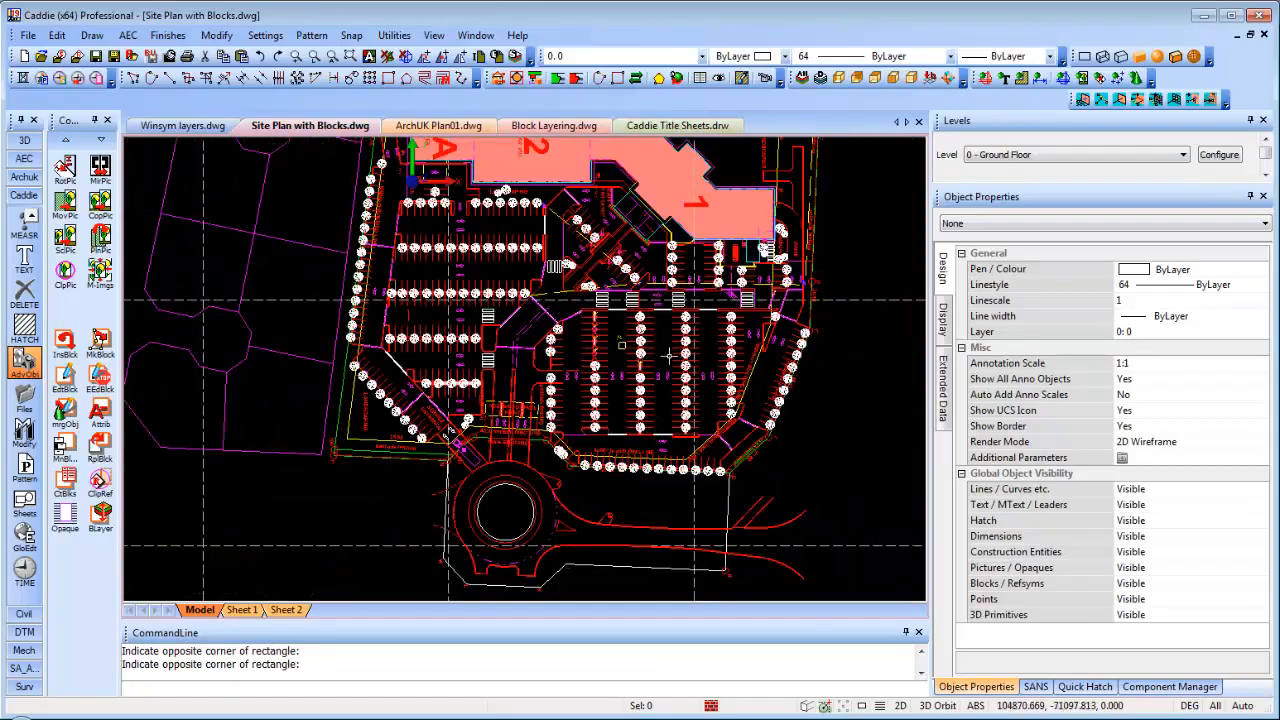
middle_click_drag(675, 352, 634, 383)
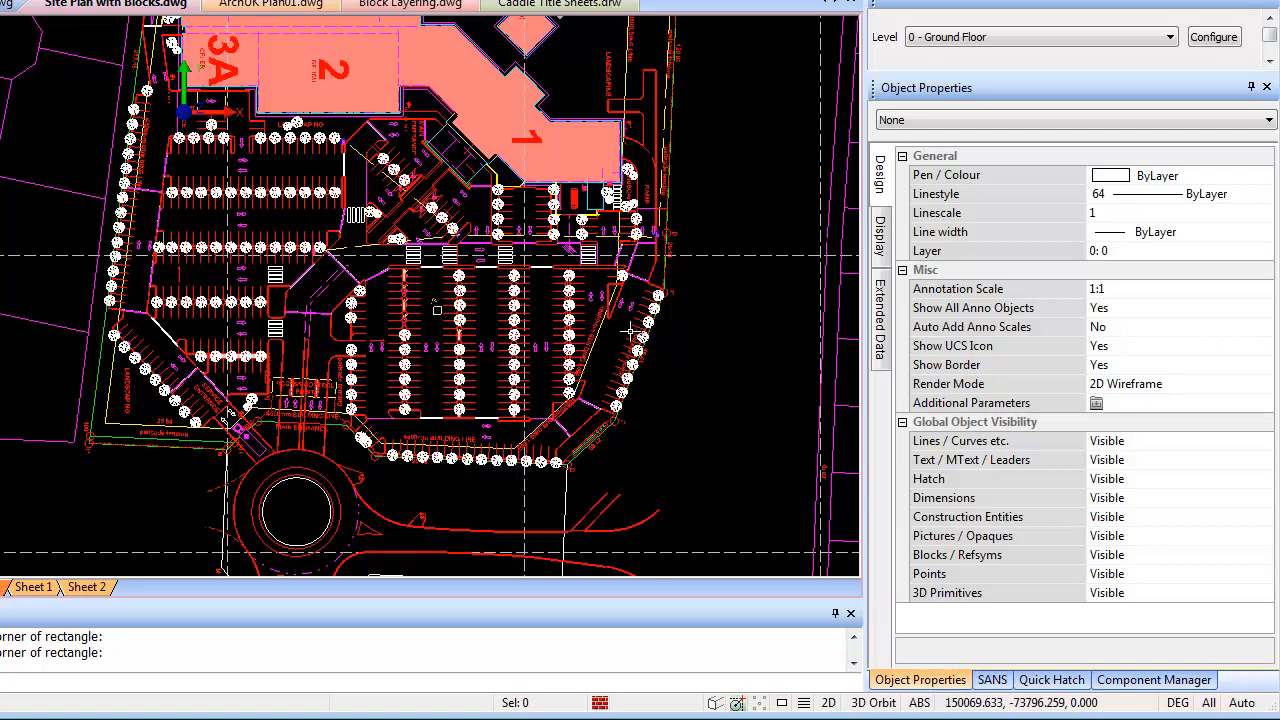
middle_click_drag(630, 330, 552, 357)
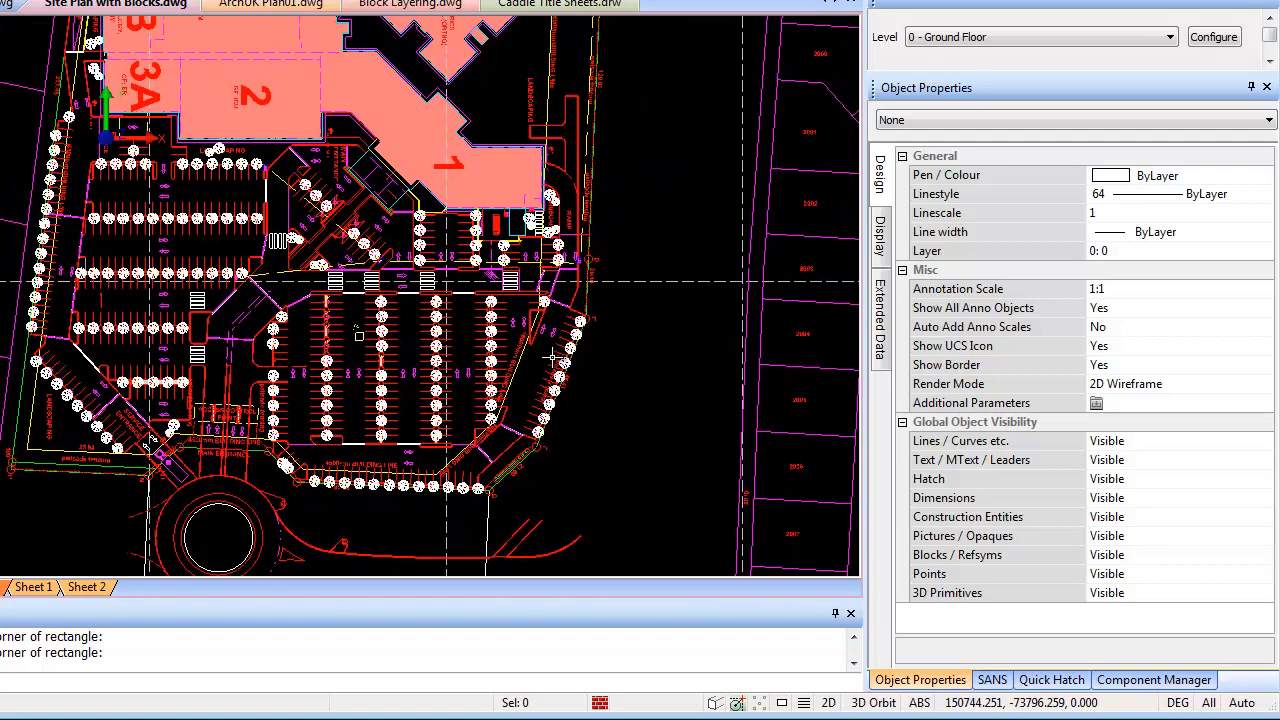
Quick Select all block references named Tree Block Original, gathering 183 trees
right_click(634, 351)
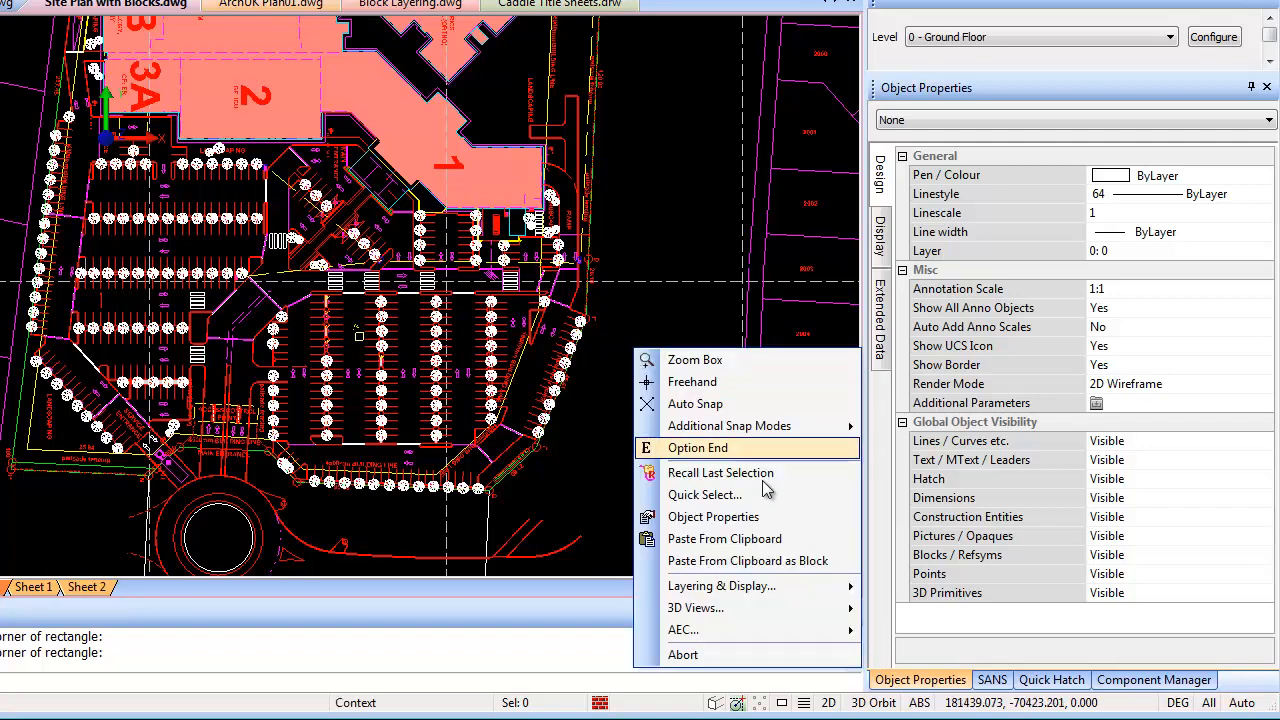
mouse_move(752, 613)
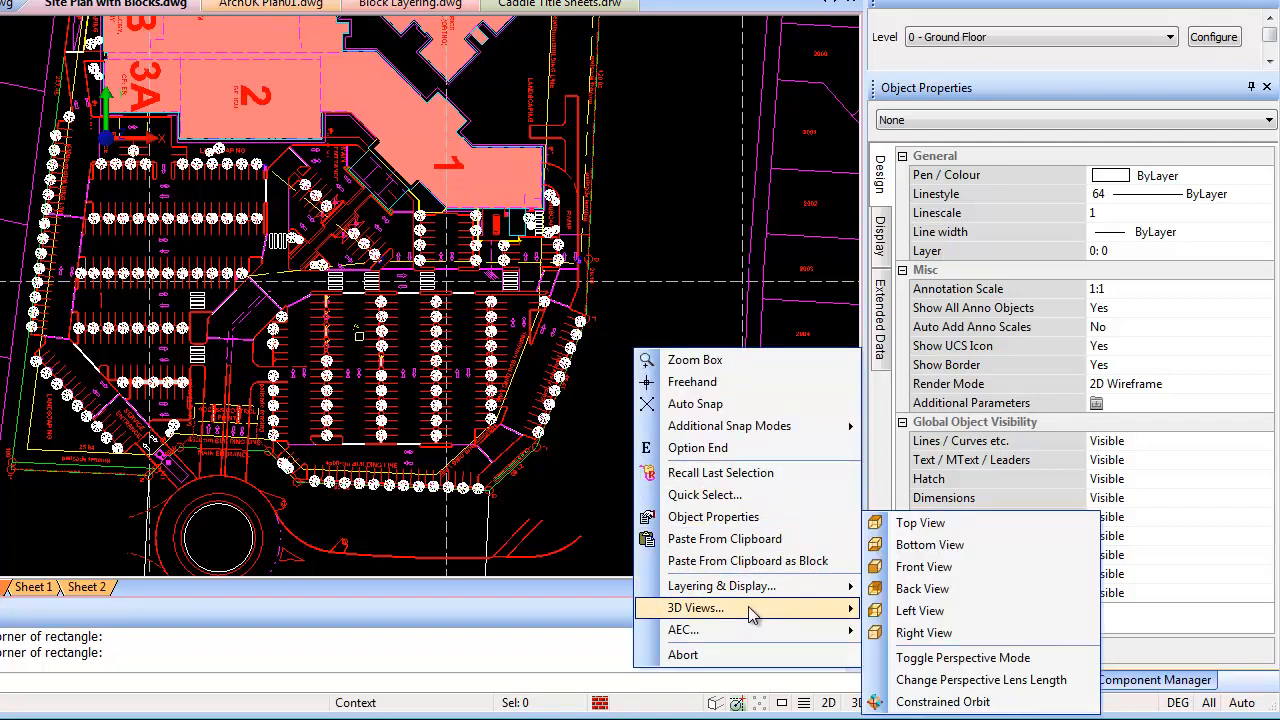
left_click(705, 494)
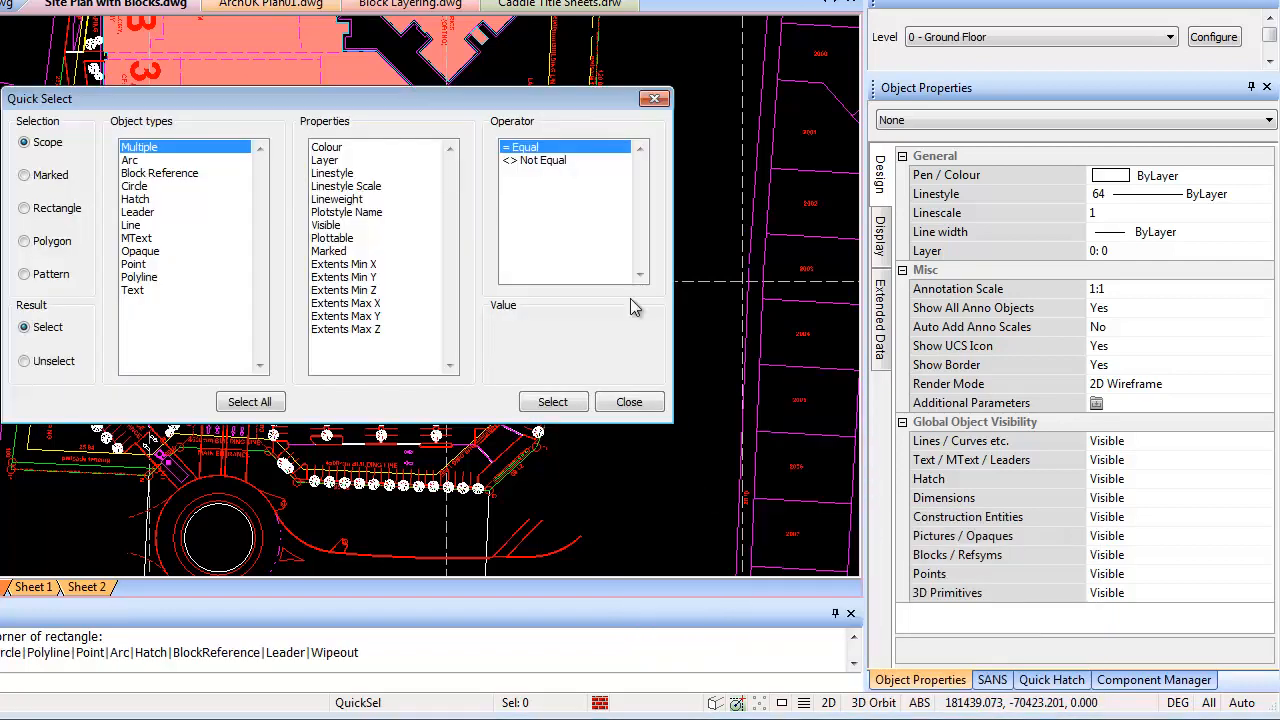
left_click(163, 173)
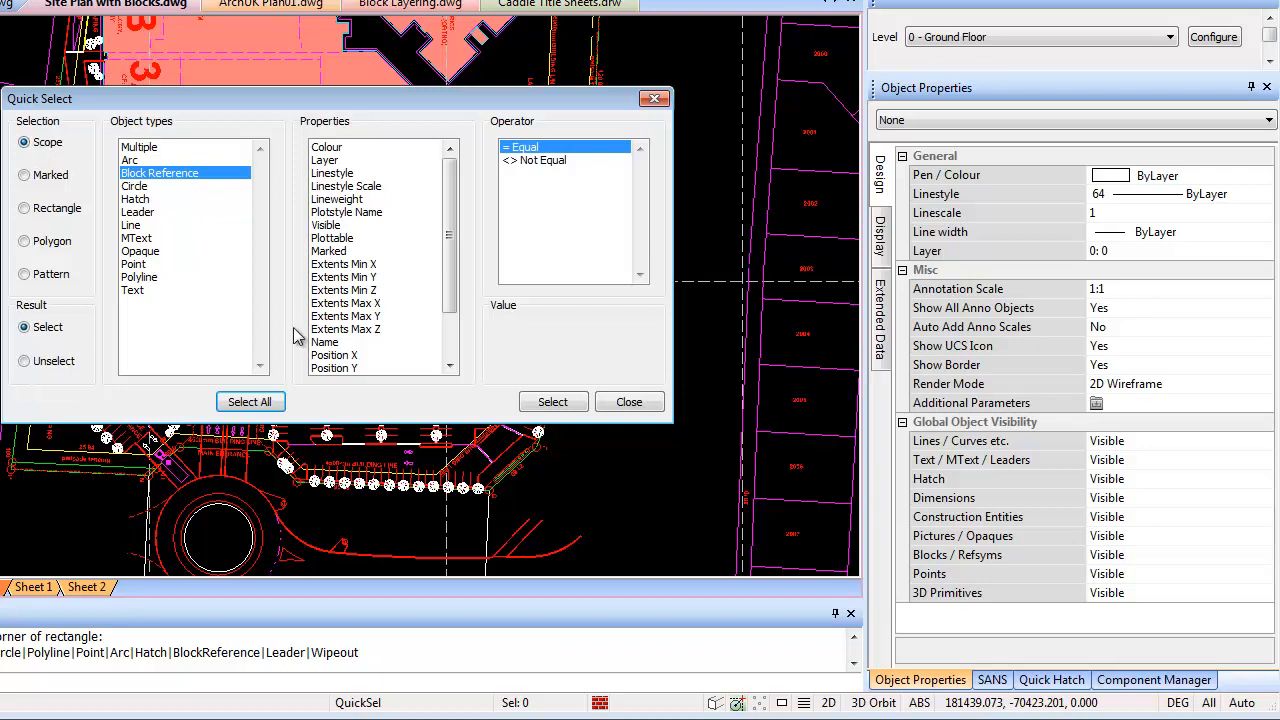
left_click(332, 342)
left_click(565, 343)
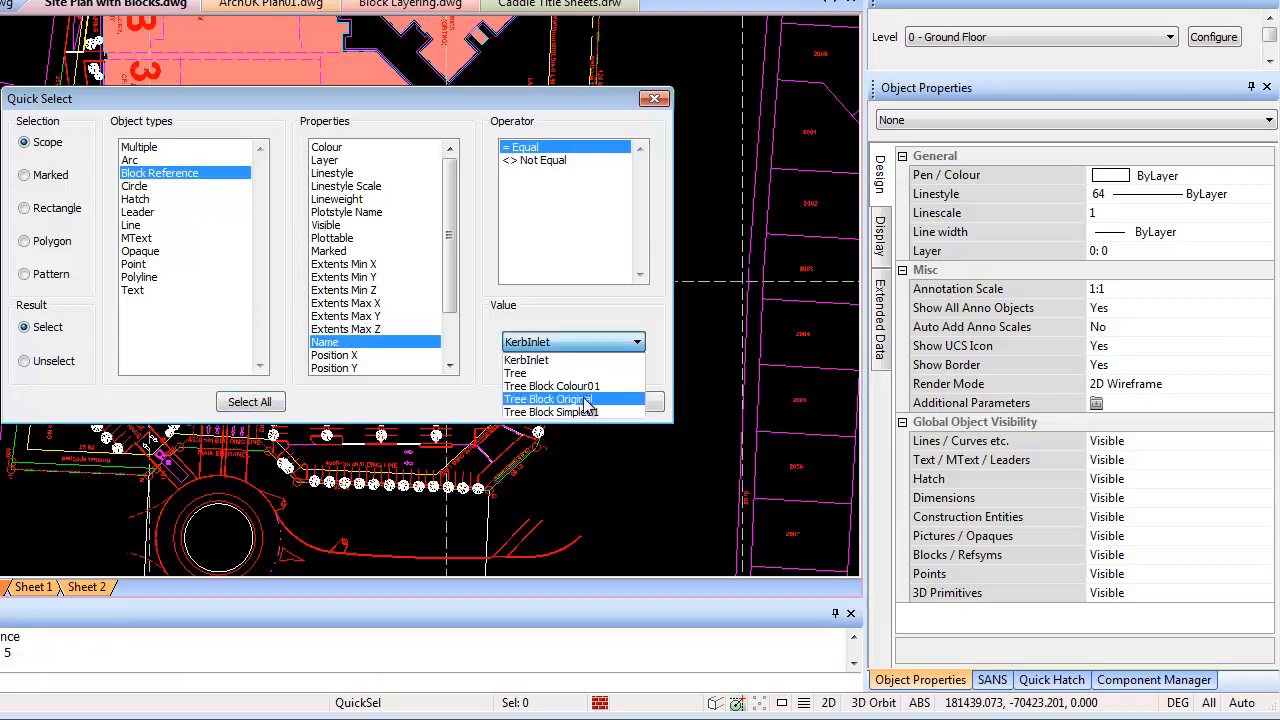
left_click(586, 399)
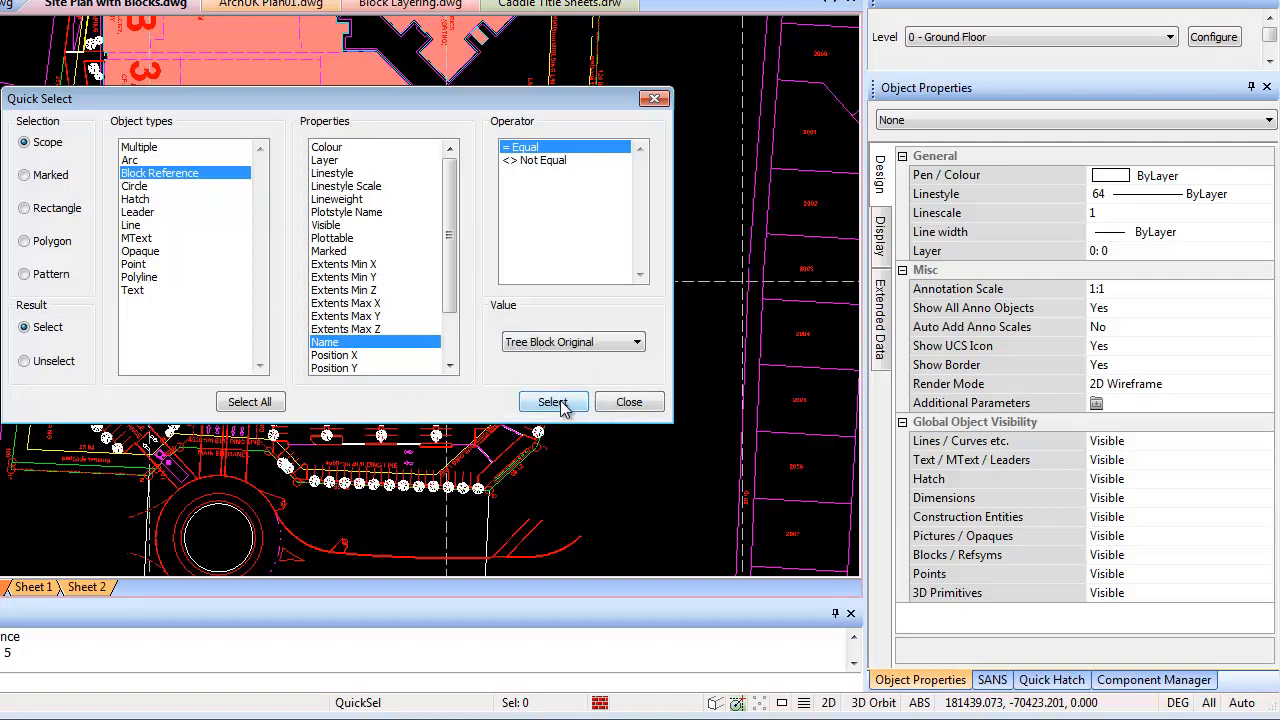
left_click(552, 402)
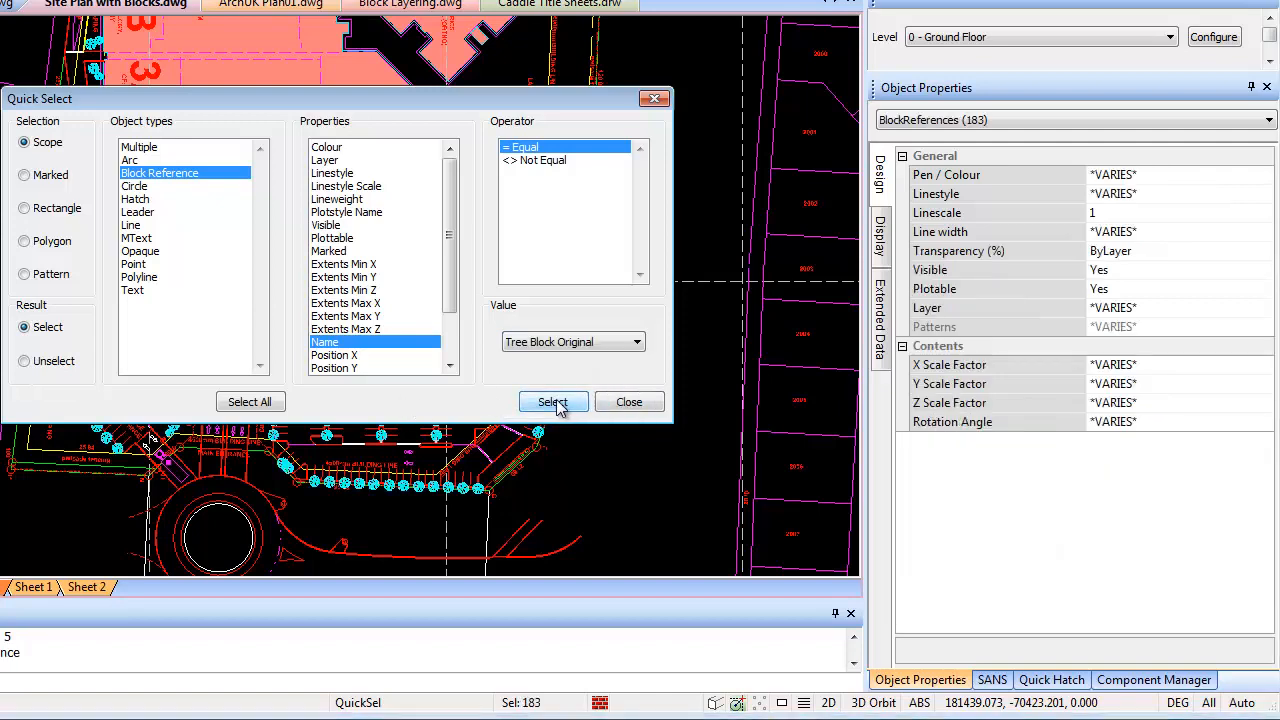
left_click(628, 402)
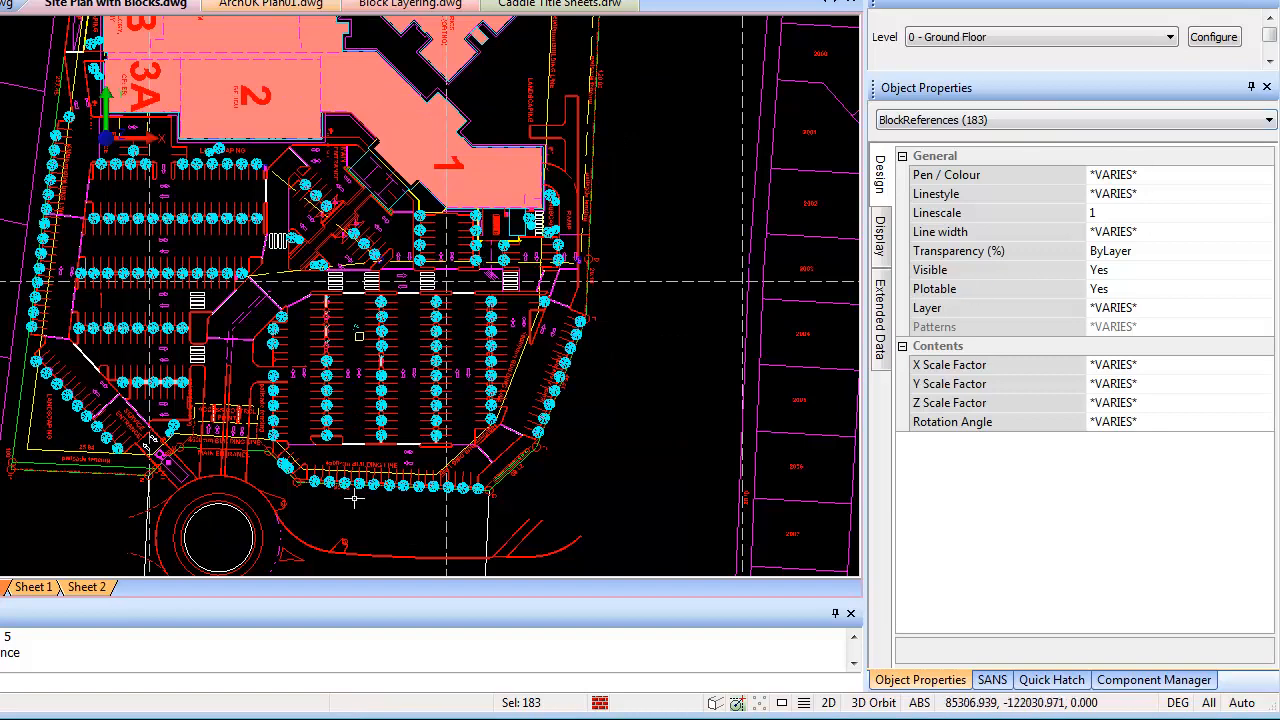
Display only the selected Tree Block Original trees and zoom around to inspect them
right_click(405, 311)
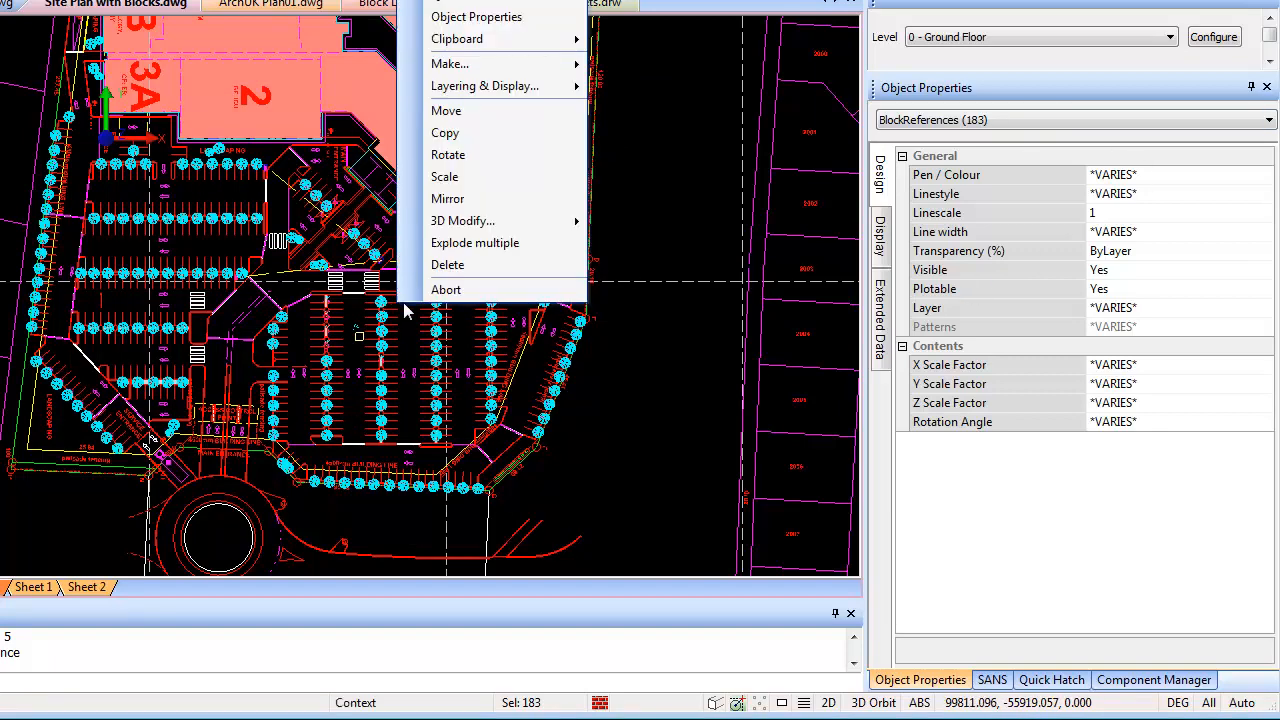
mouse_move(555, 90)
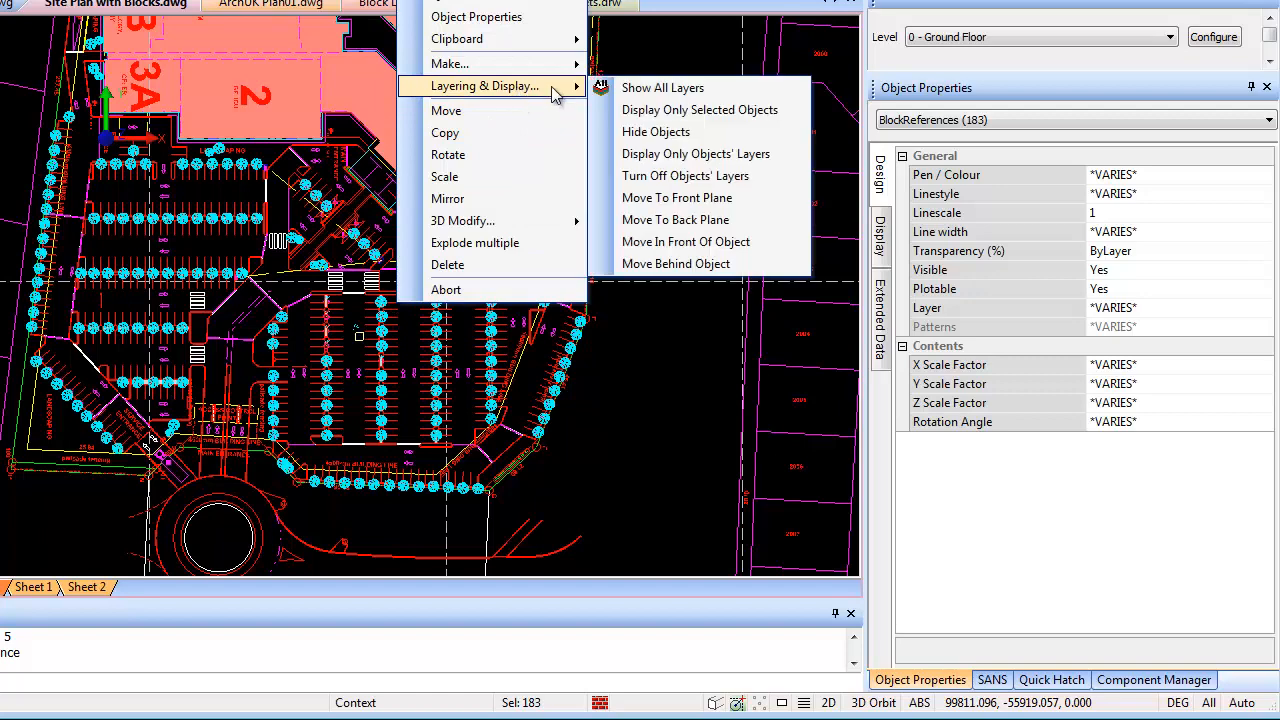
left_click(720, 110)
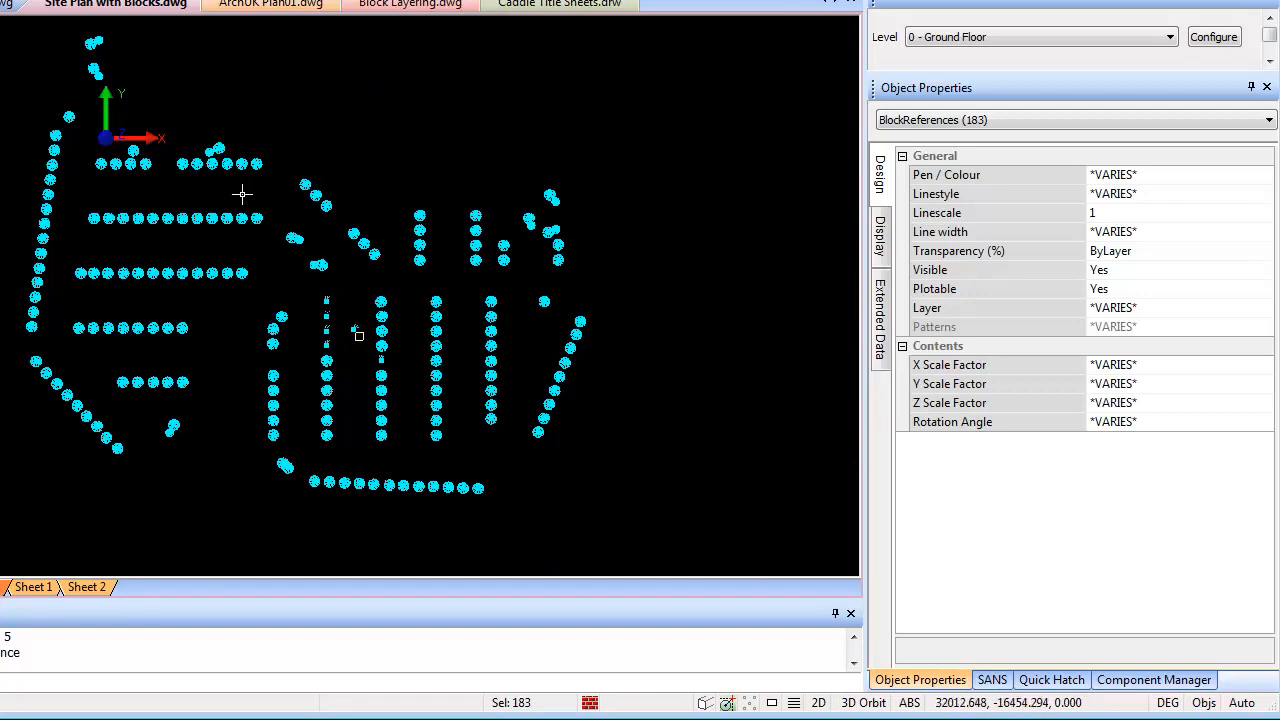
middle_click_drag(313, 219, 346, 252)
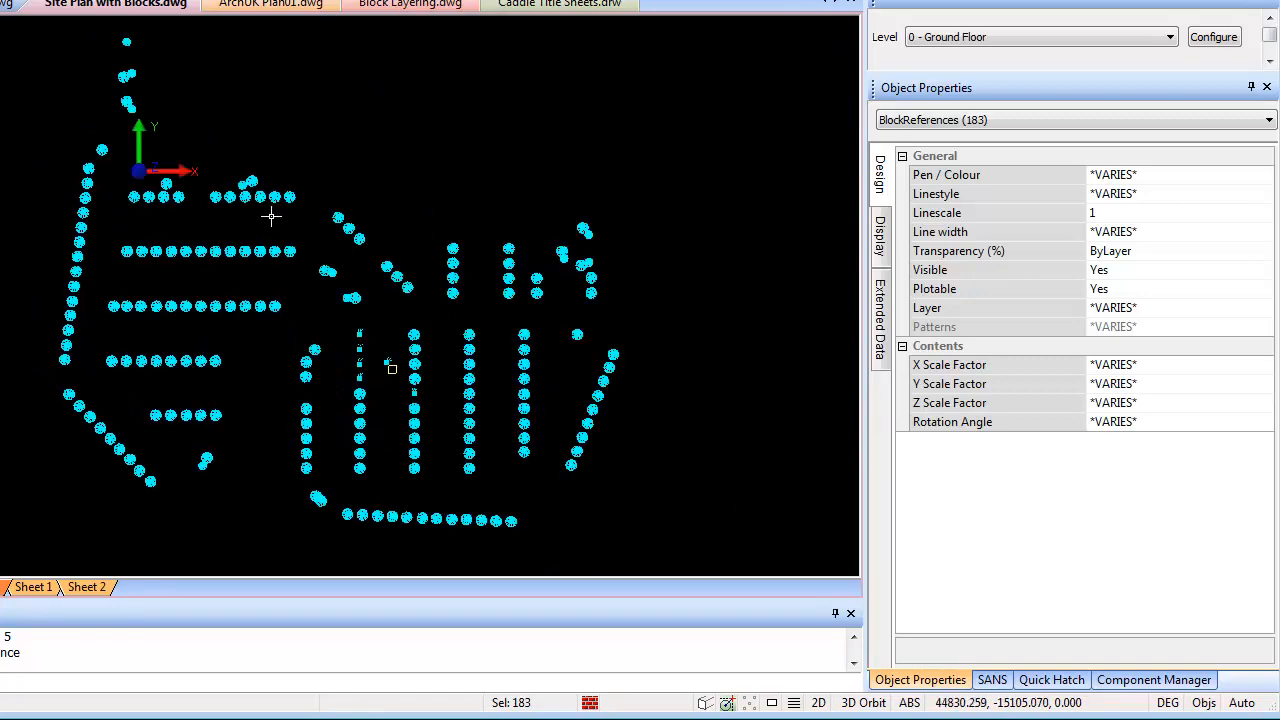
scroll(297, 223, "up", 3)
key("Escape")
scroll(300, 228, "up", 4)
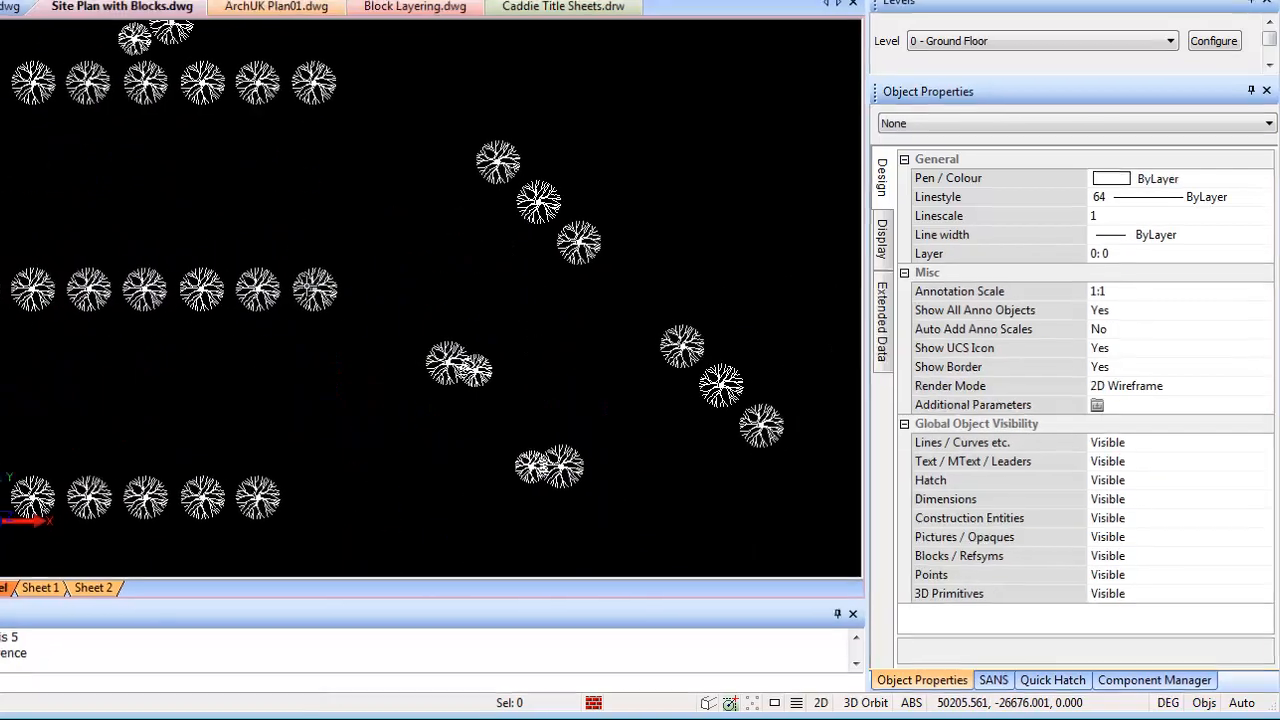
scroll(315, 289, "down", 4)
scroll(559, 492, "up", 4)
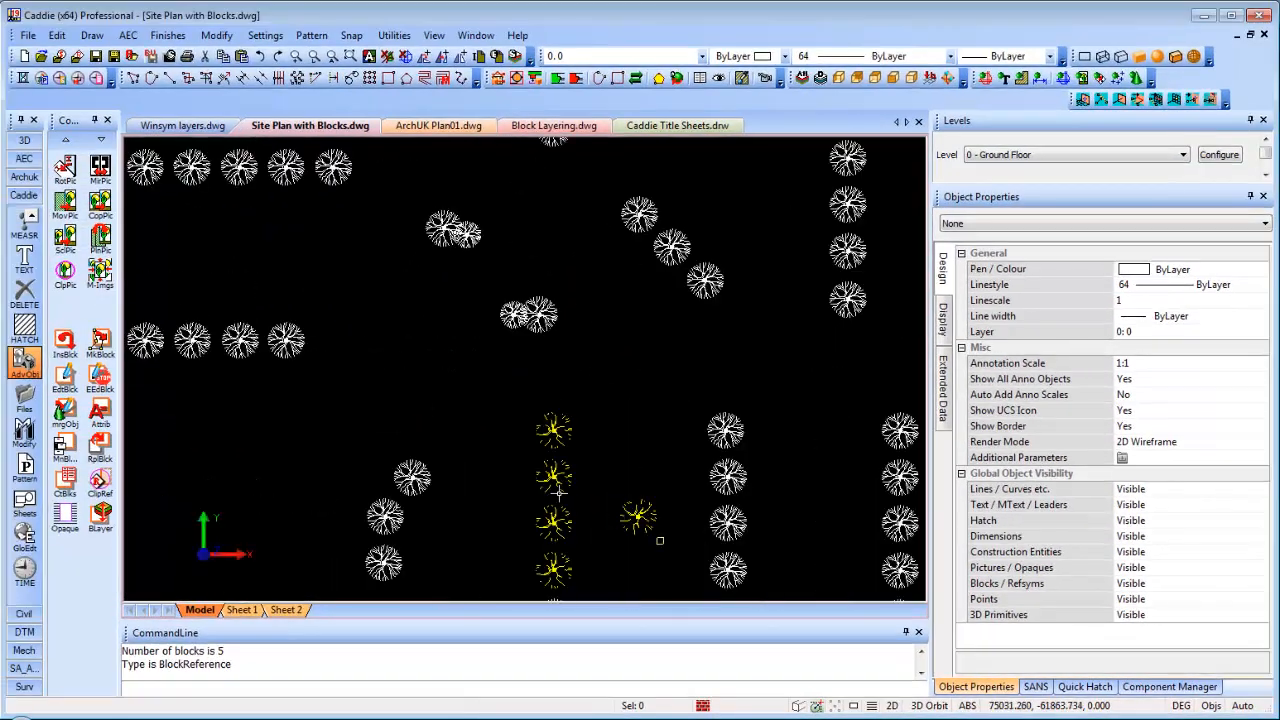
scroll(659, 540, "down", 2)
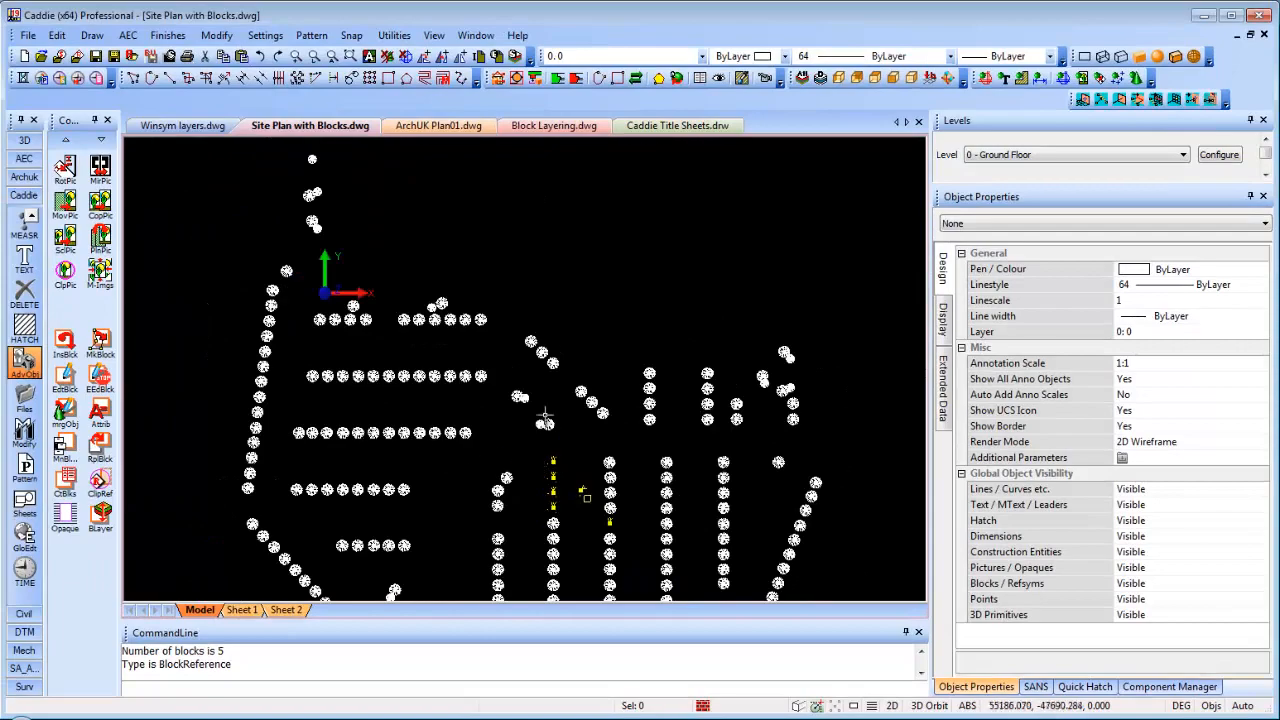
Show all layers again and zoom to the site's main entrance
left_click(802, 80)
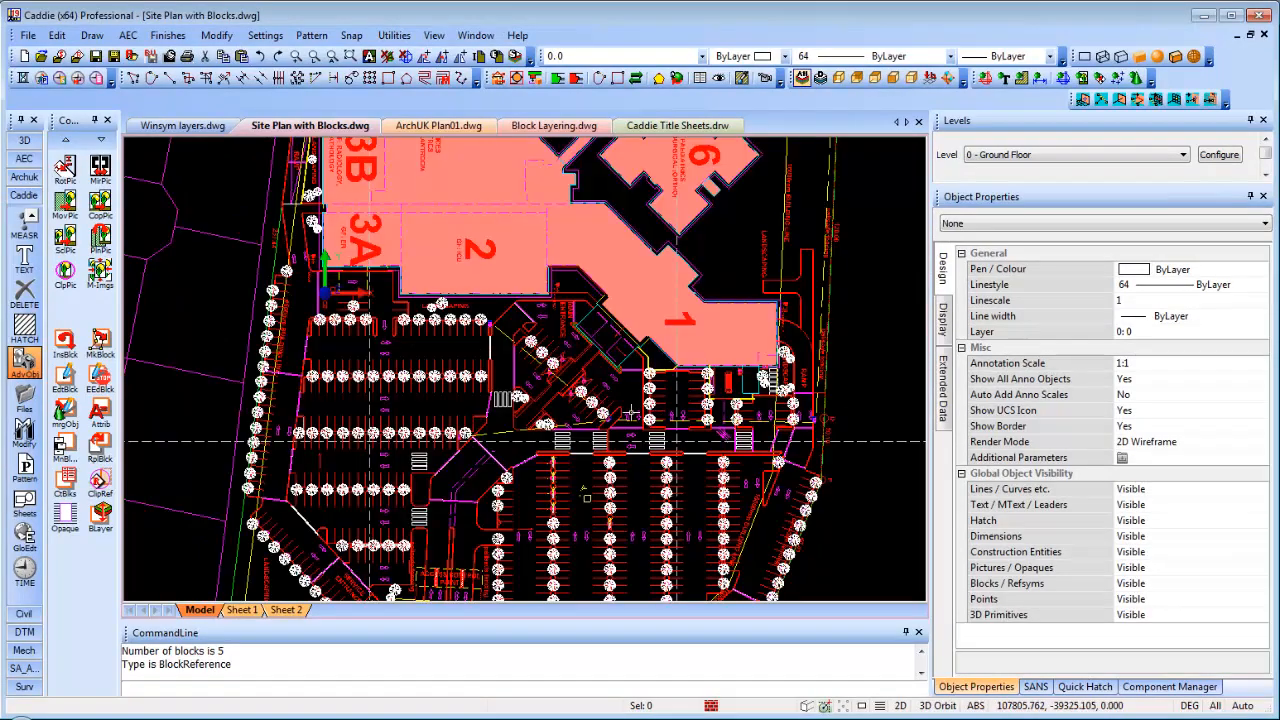
scroll(629, 414, "down", 2)
middle_click_drag(632, 457, 620, 264)
scroll(640, 420, "up", 4)
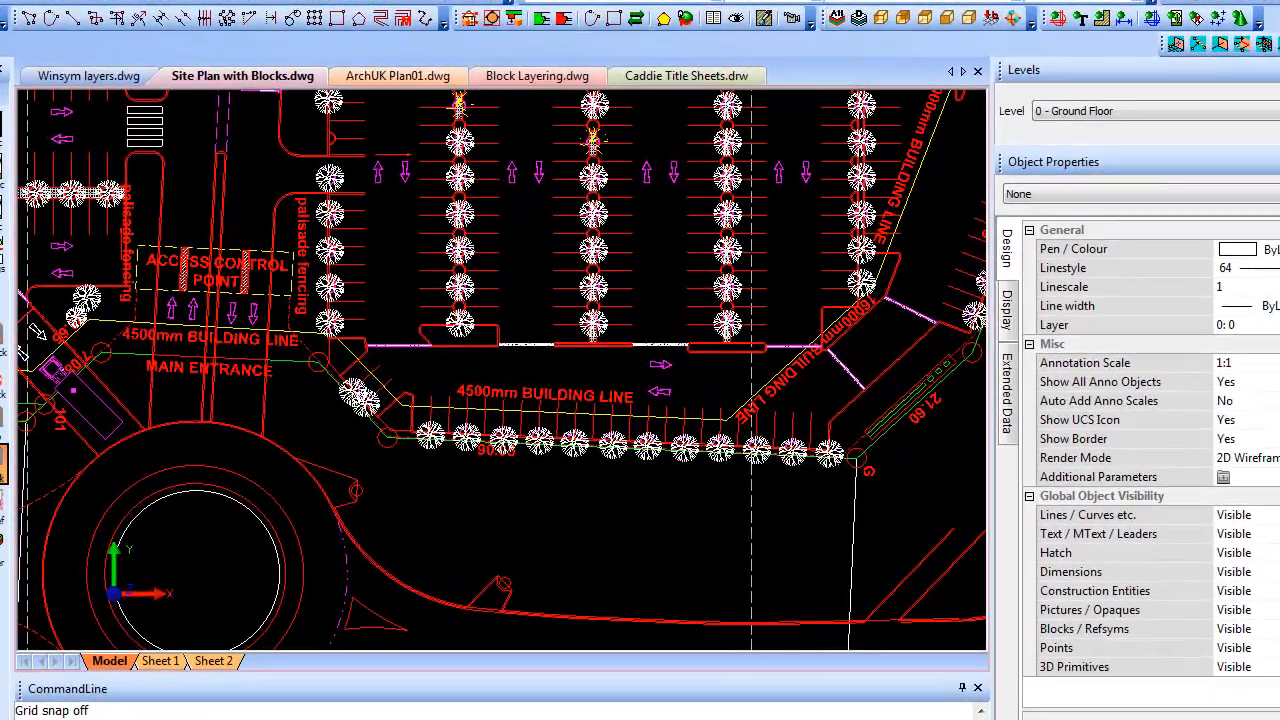
Set Replace Block to swap Tree Block Original for Tree Block Colour01 within a rectangle
left_click(33, 458)
left_click(686, 313)
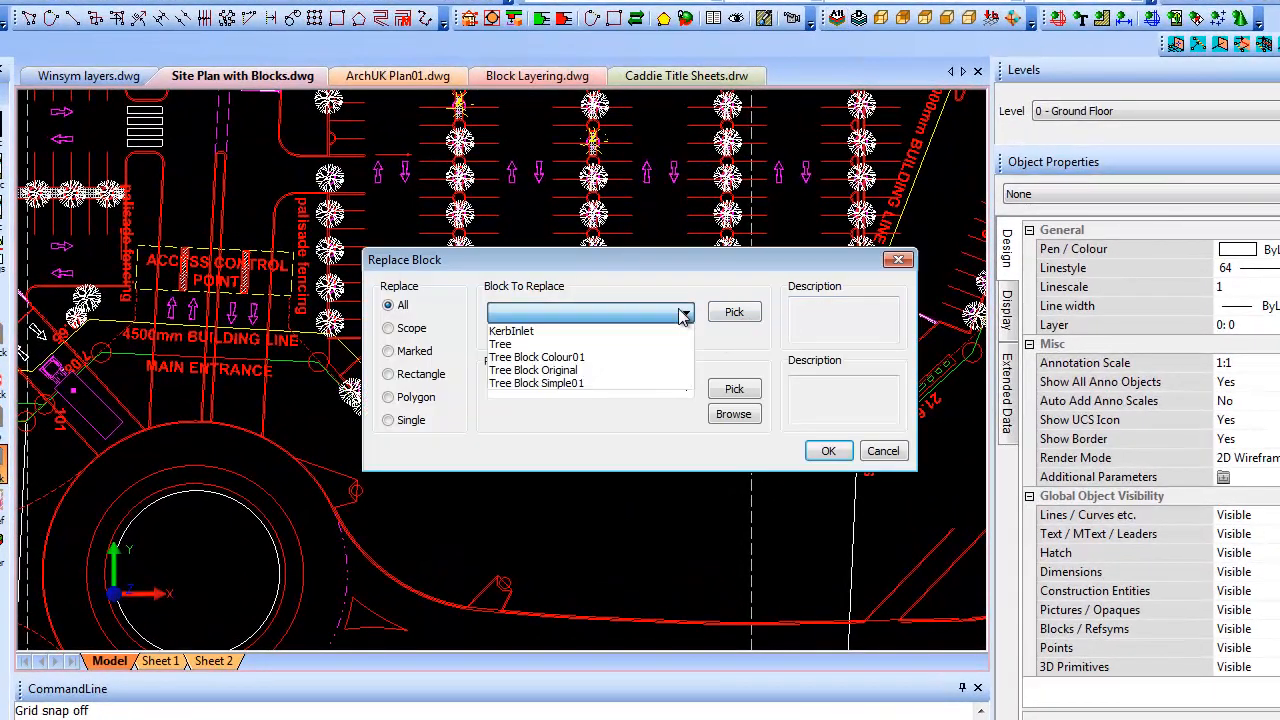
left_click(544, 371)
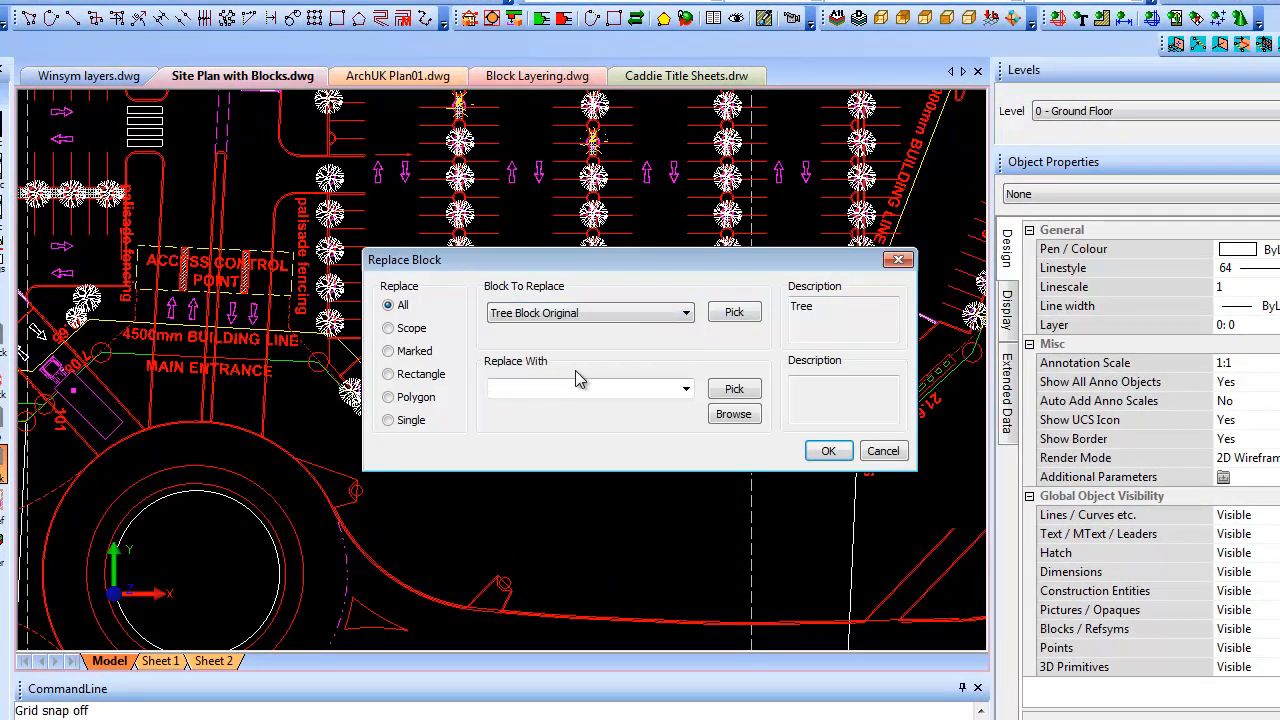
left_click(686, 388)
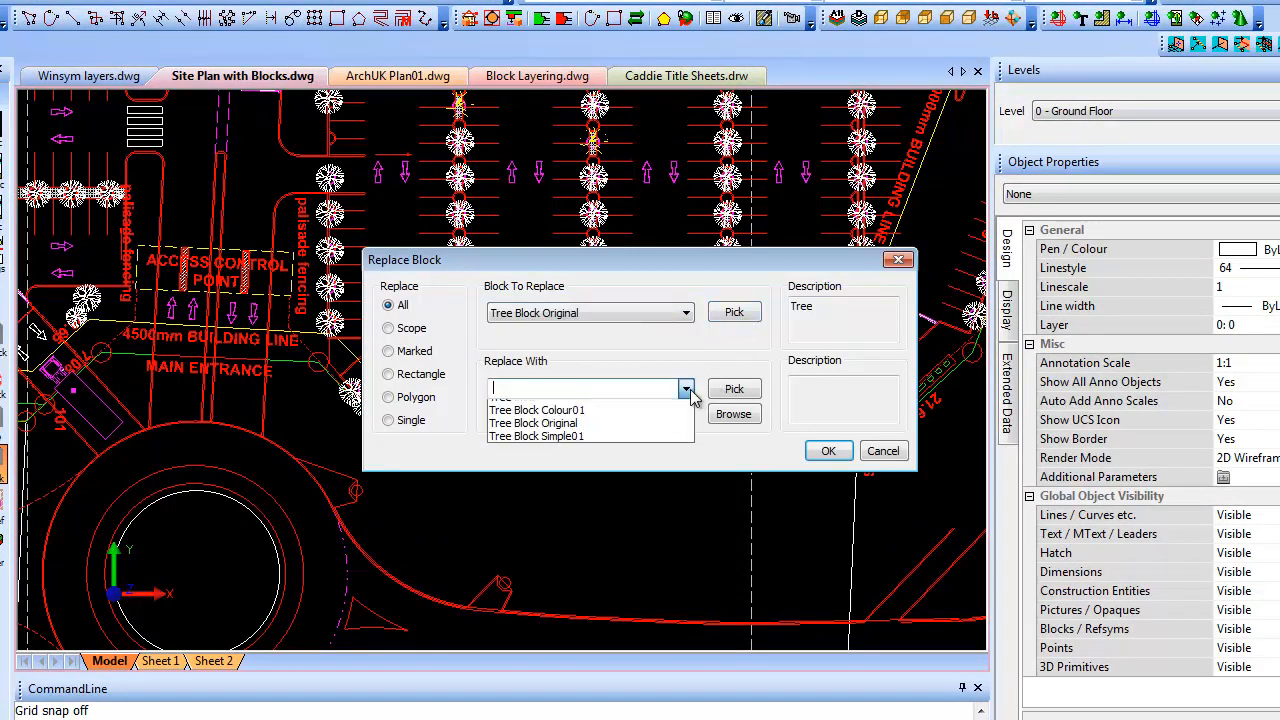
left_click(537, 433)
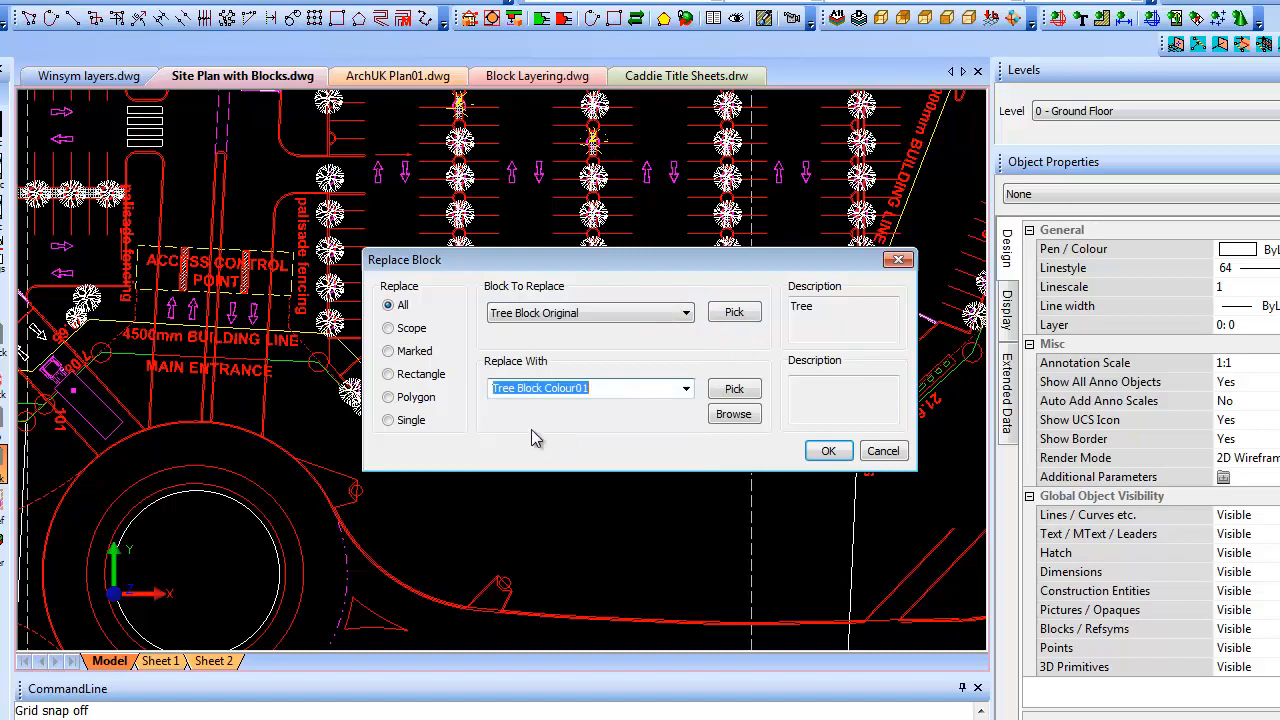
left_click(388, 374)
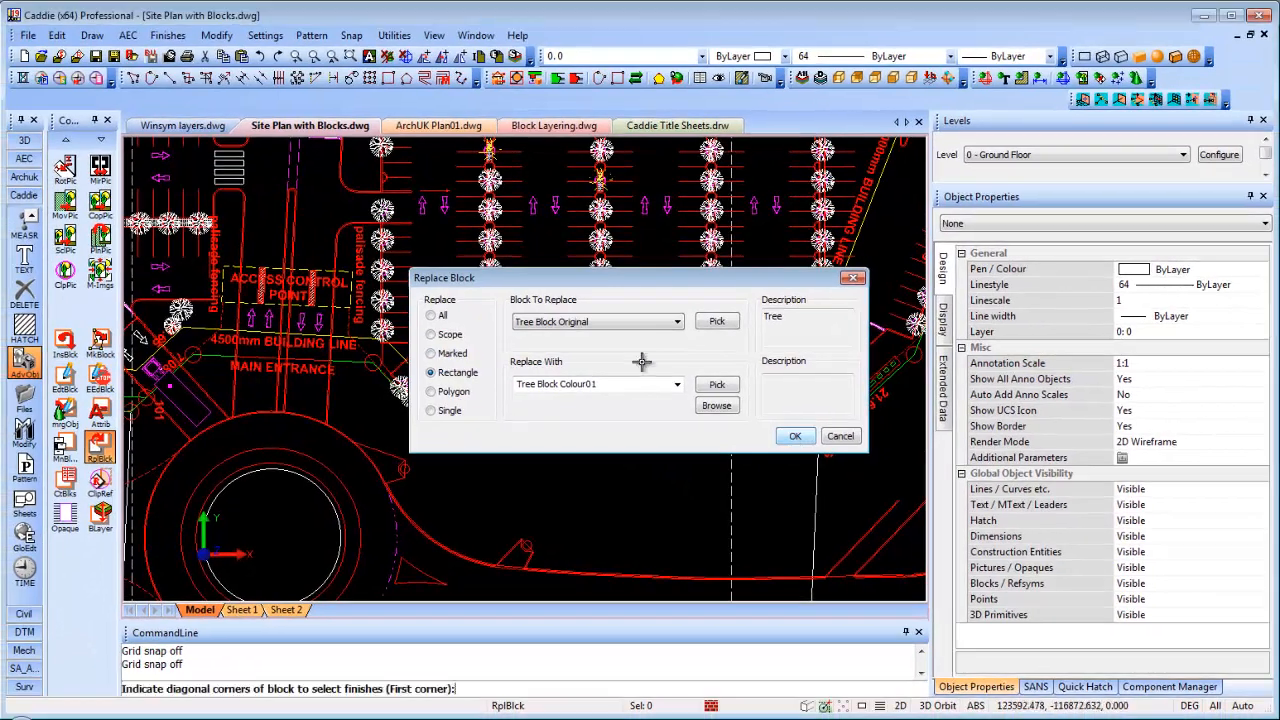
left_click(808, 442)
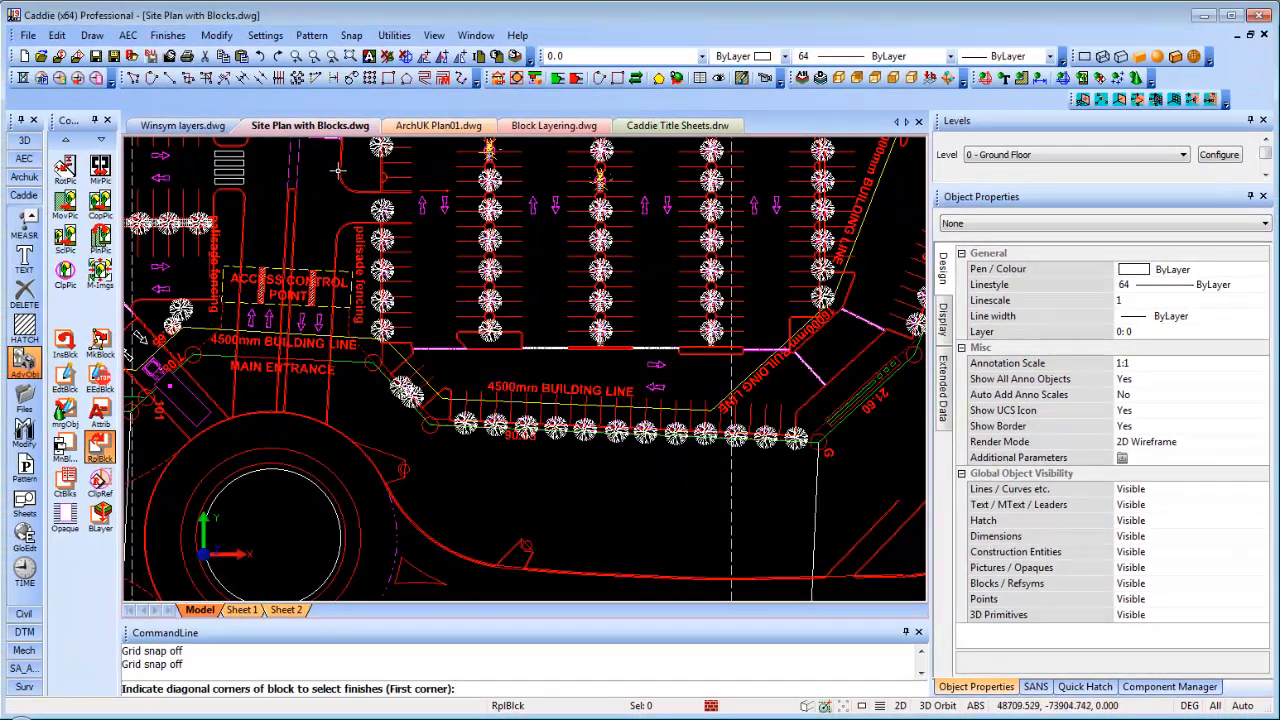
Window the central car-park trees so they become green Tree Block Colour01 blocks
left_click(313, 153)
left_click(868, 362)
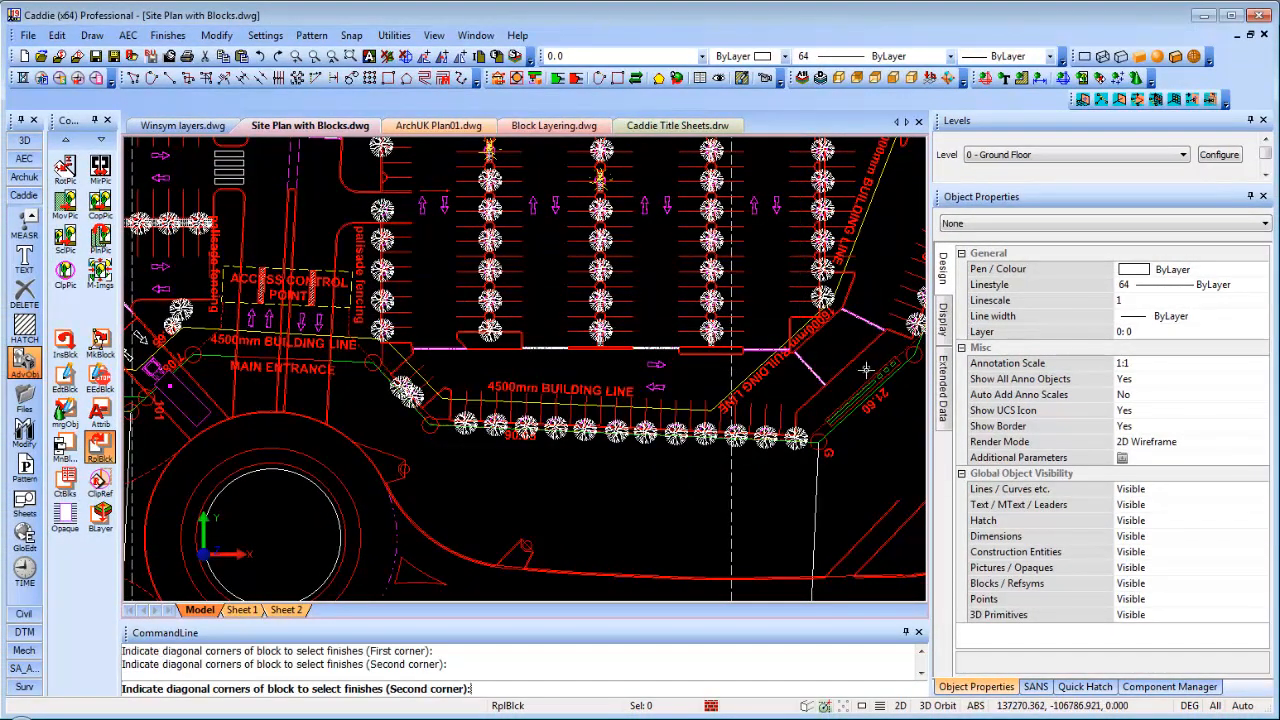
scroll(538, 285, "up", 2)
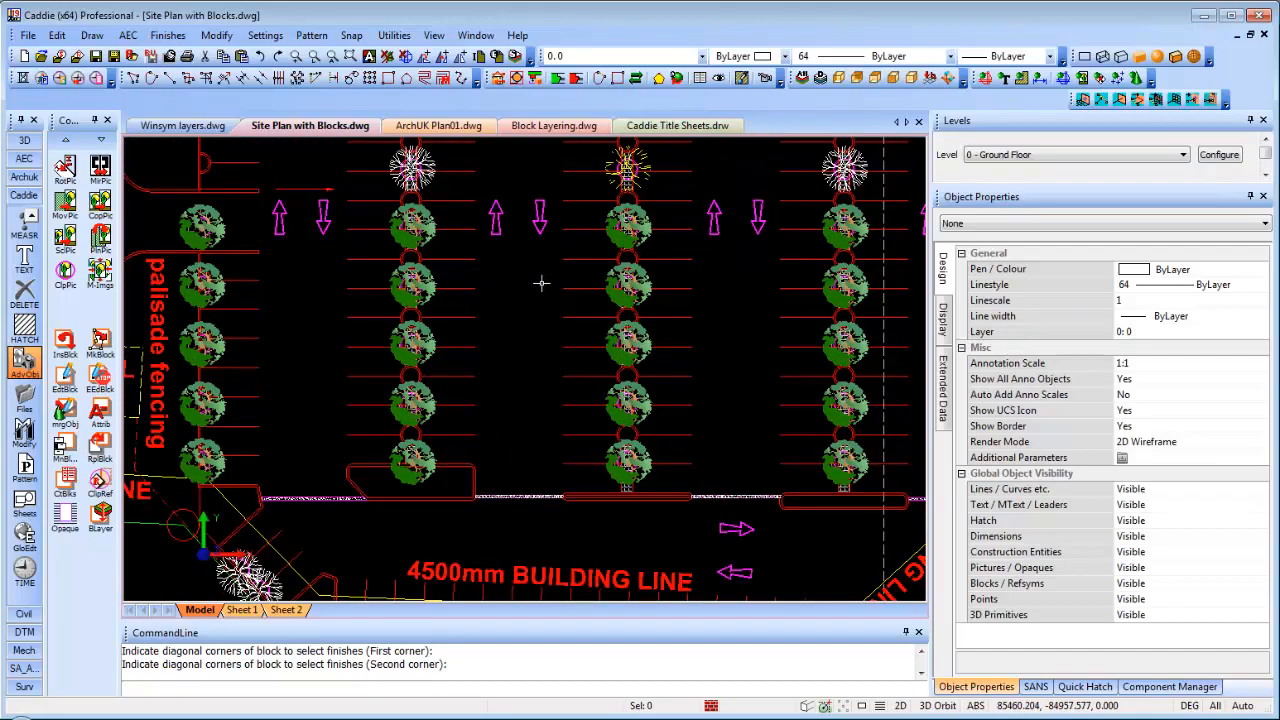
scroll(540, 284, "down", 5)
middle_click_drag(540, 284, 541, 358)
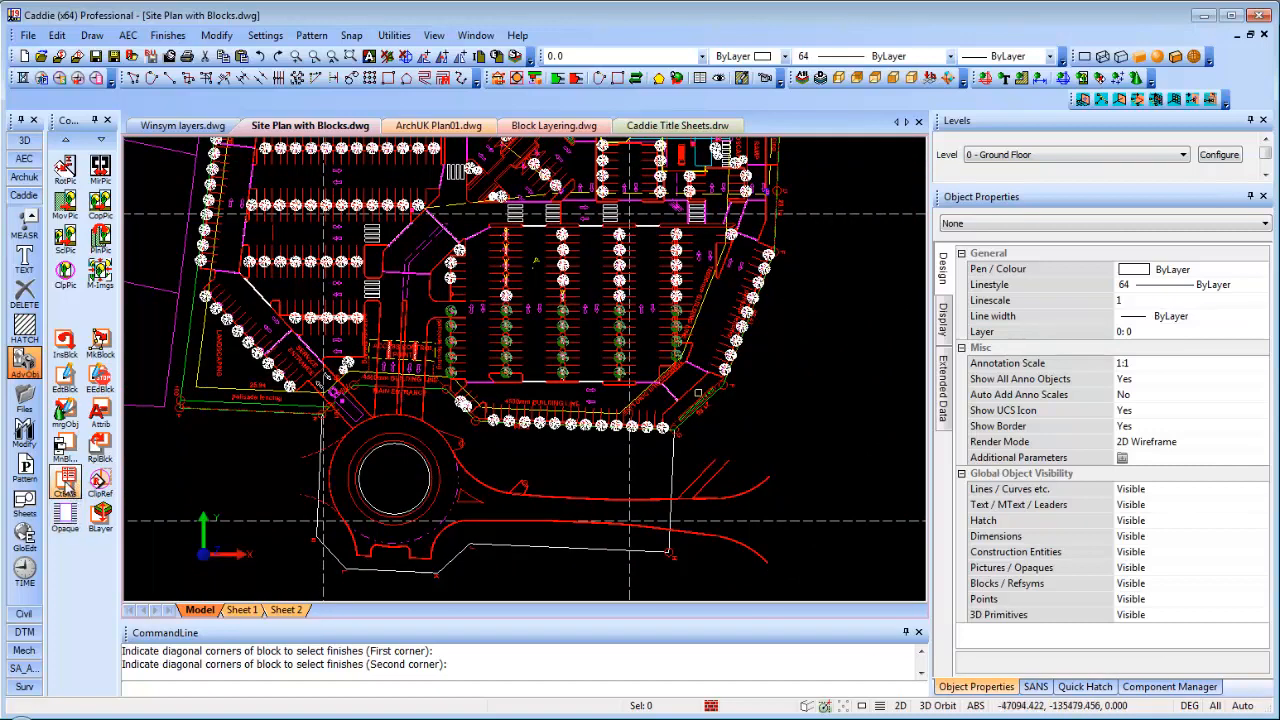
left_click(65, 483)
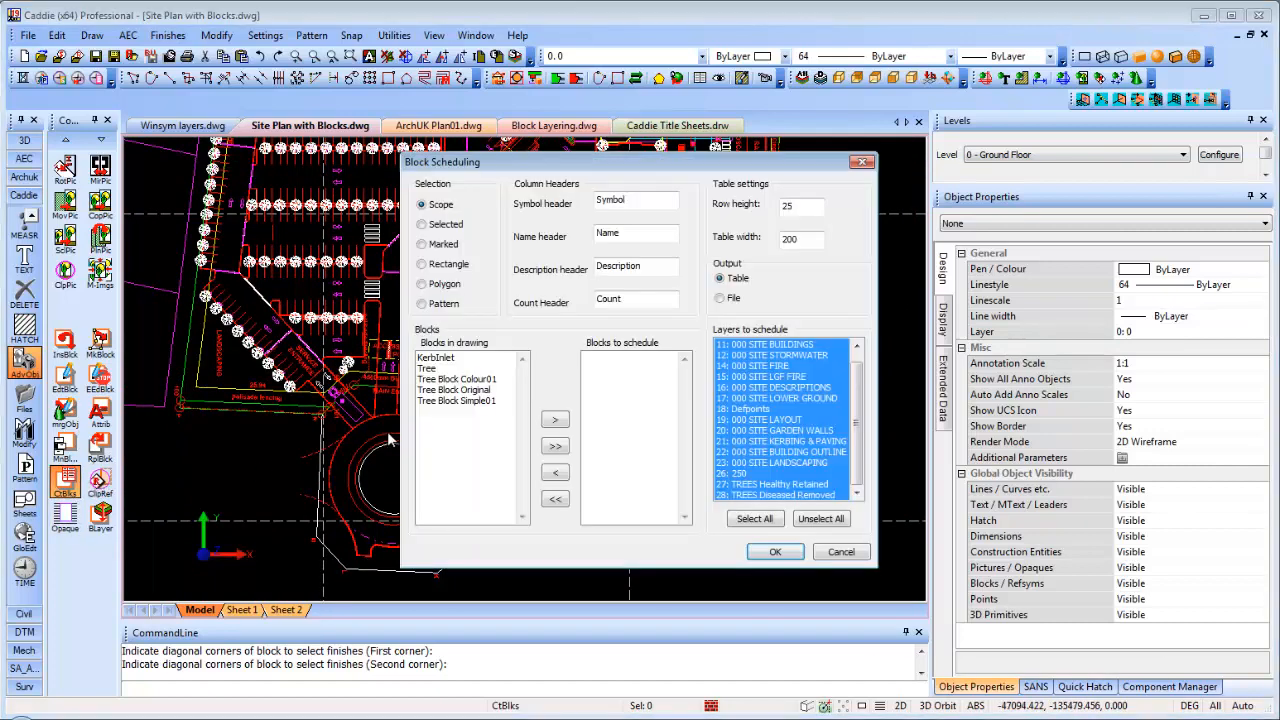
Add Tree Block Original and Tree Block Colour01 to the blocks to schedule and confirm
left_click(463, 390)
left_click(555, 419)
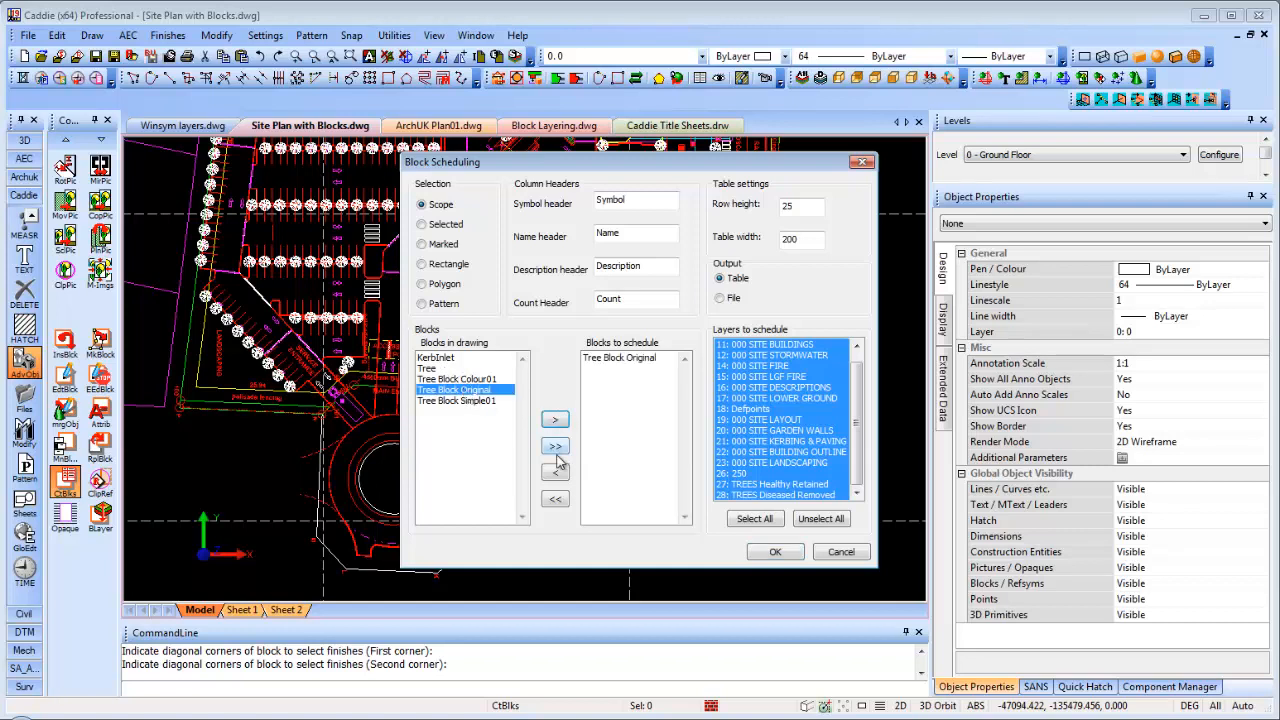
left_click(474, 380)
left_click(556, 421)
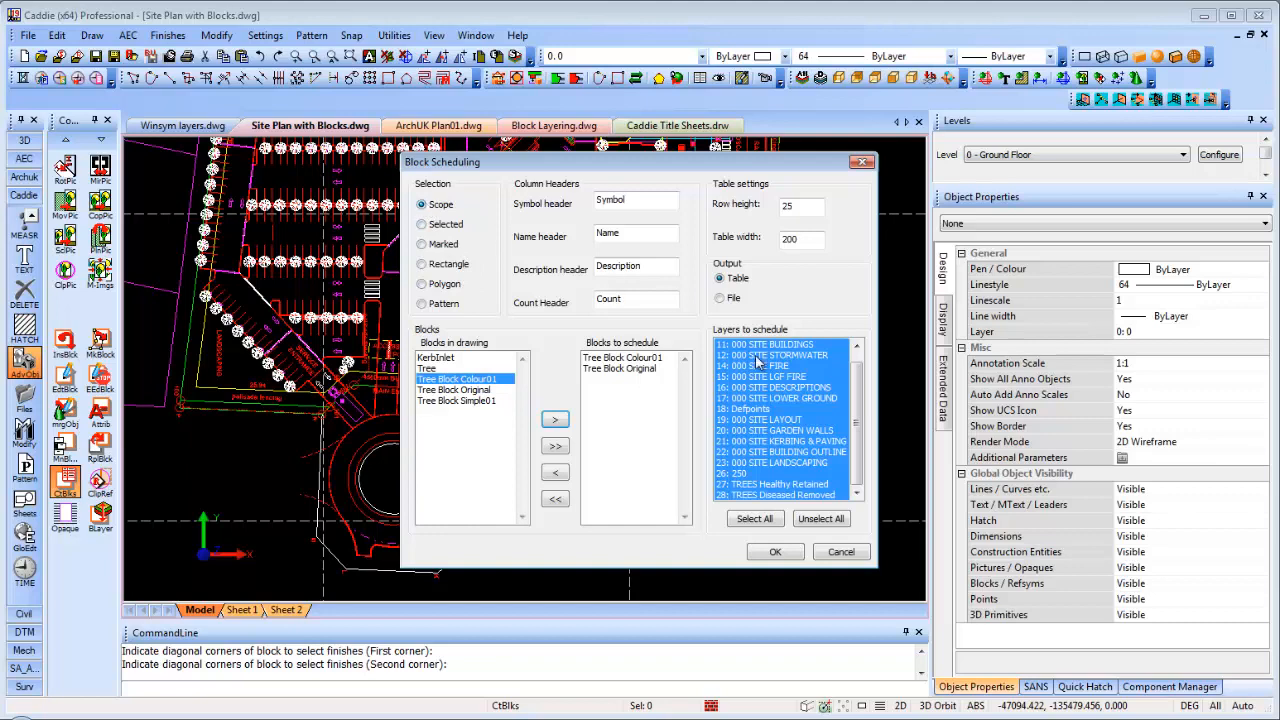
left_click(778, 553)
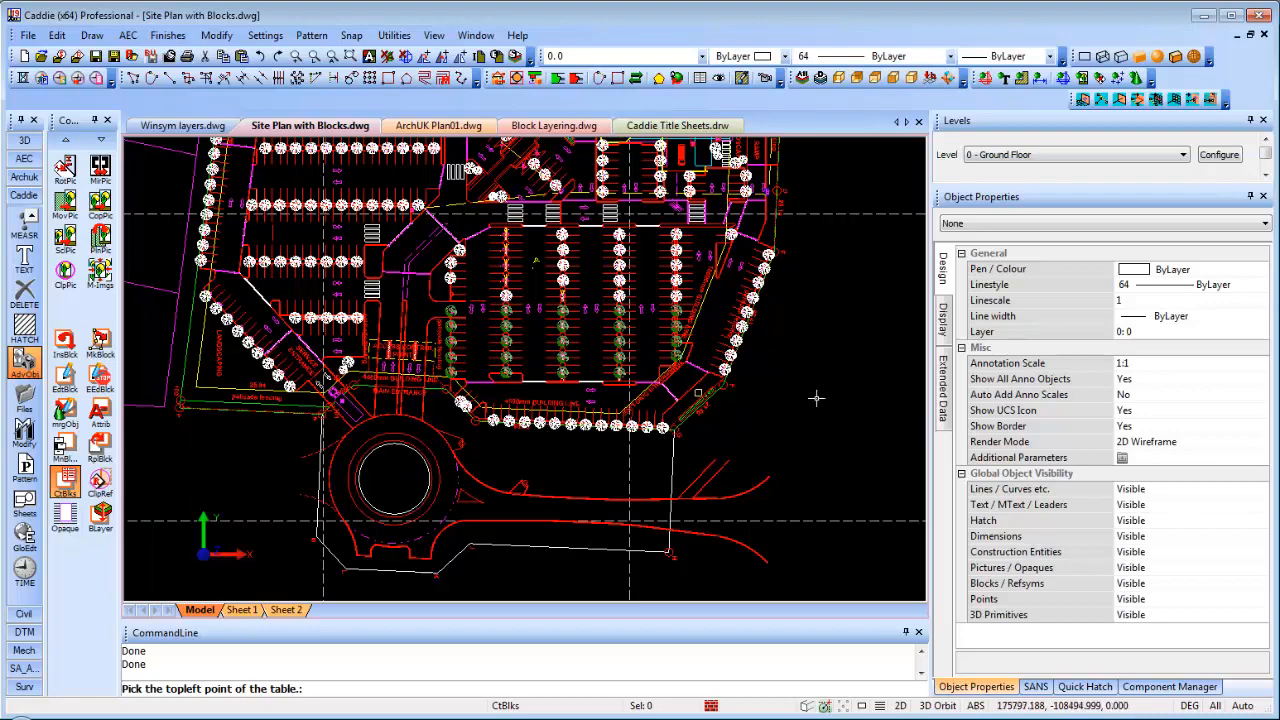
Place the tree schedule table beside the plots, then switch to ArchUK Plan01.dwg
middle_click_drag(641, 419, 329, 409)
scroll(405, 361, "up", 1)
scroll(420, 363, "up", 7)
scroll(545, 378, "up", 2)
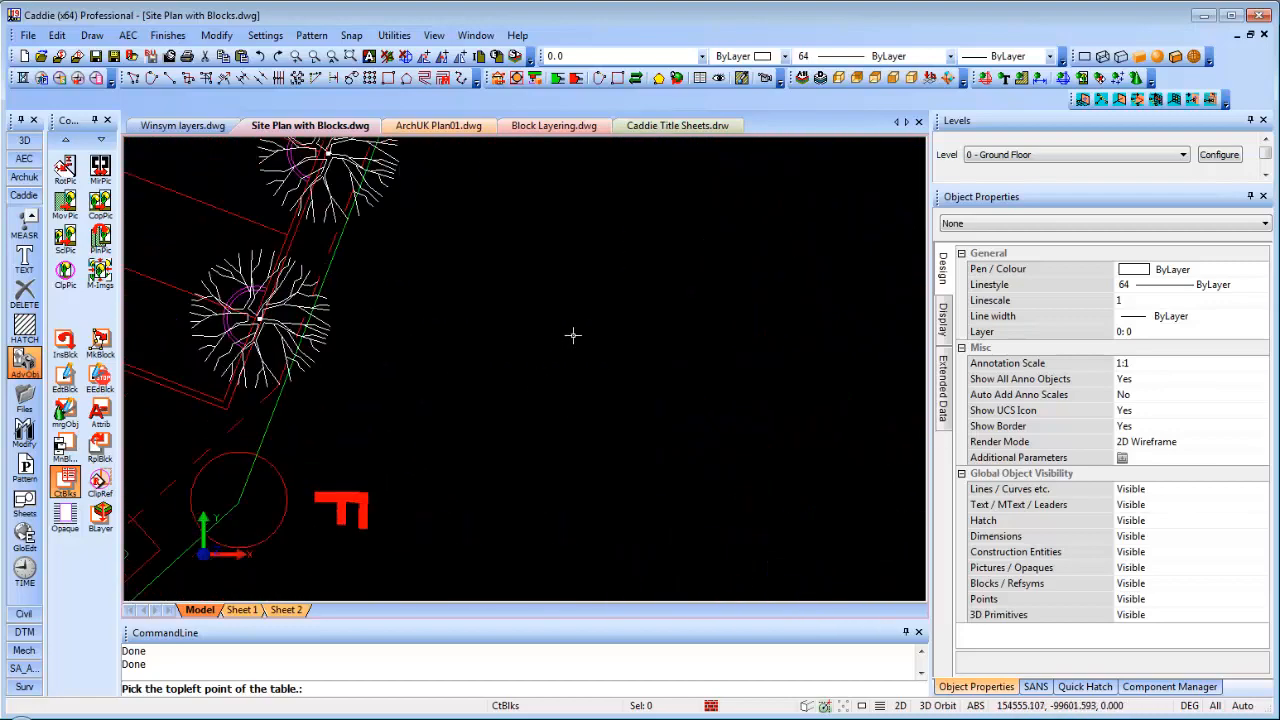
left_click(573, 336)
scroll(611, 354, "up", 9)
scroll(291, 214, "up", 1)
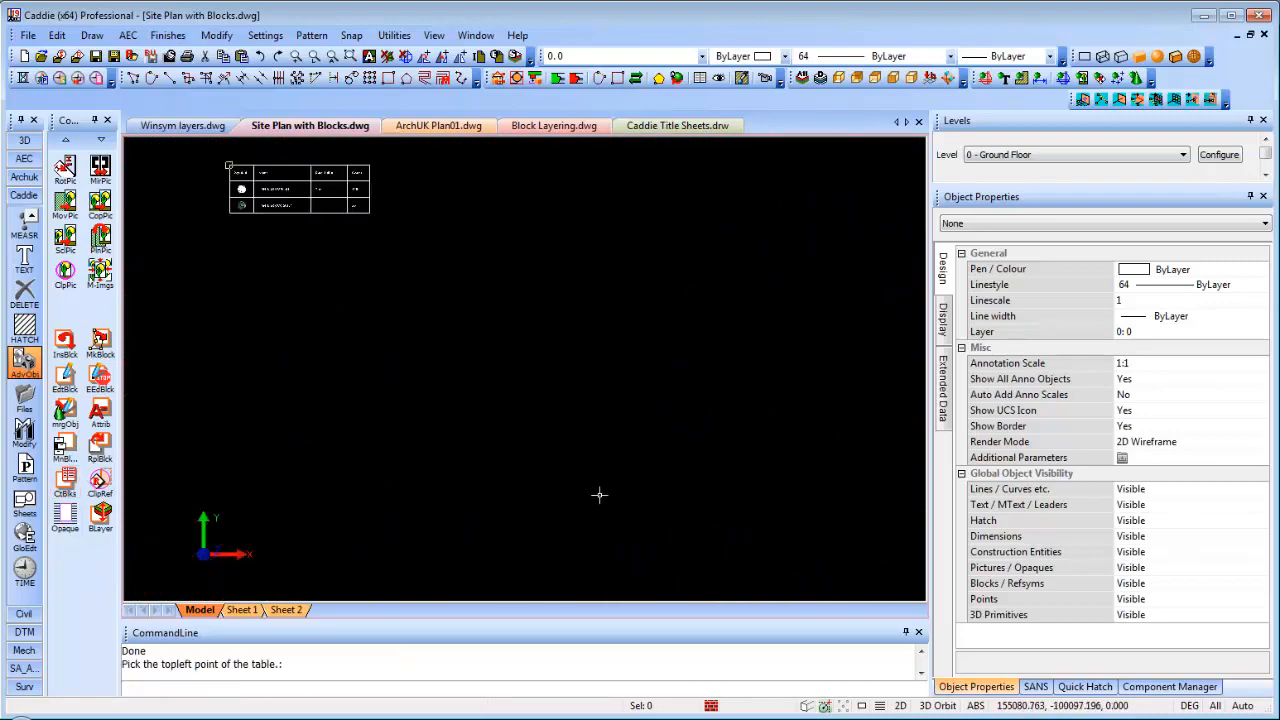
middle_click_drag(299, 237, 506, 416)
scroll(482, 350, "up", 8)
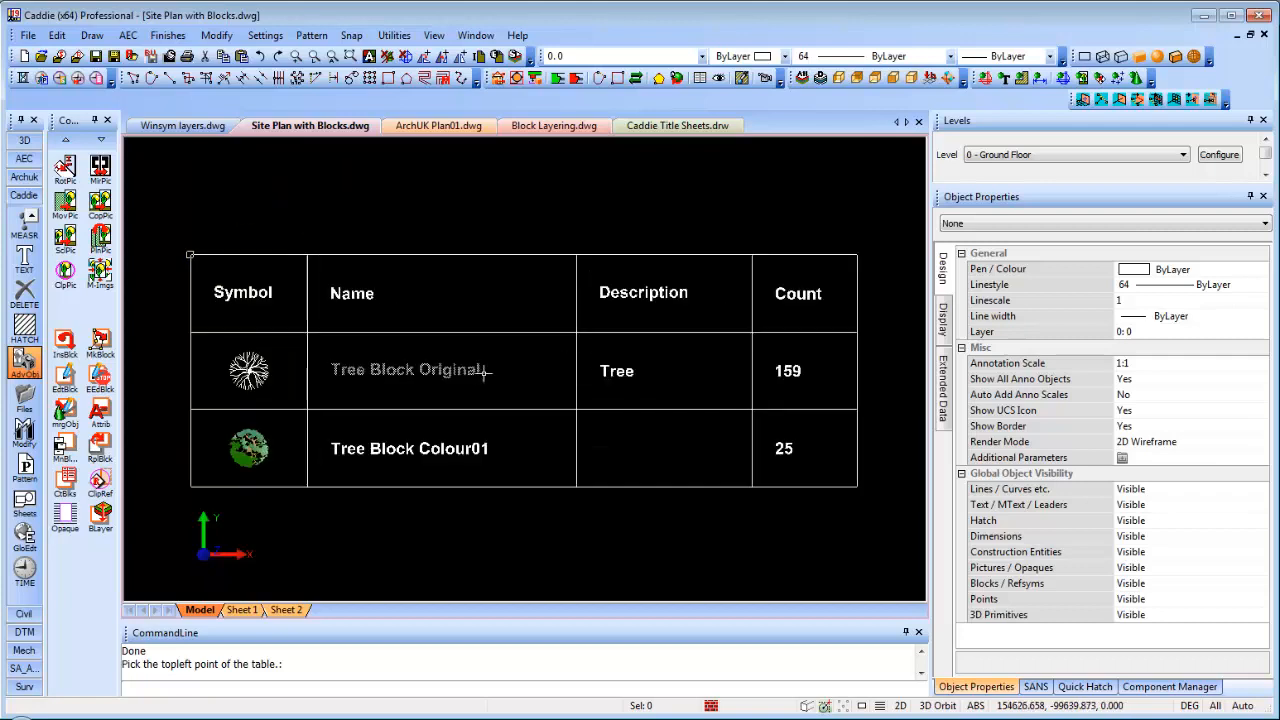
scroll(483, 381, "down", 2)
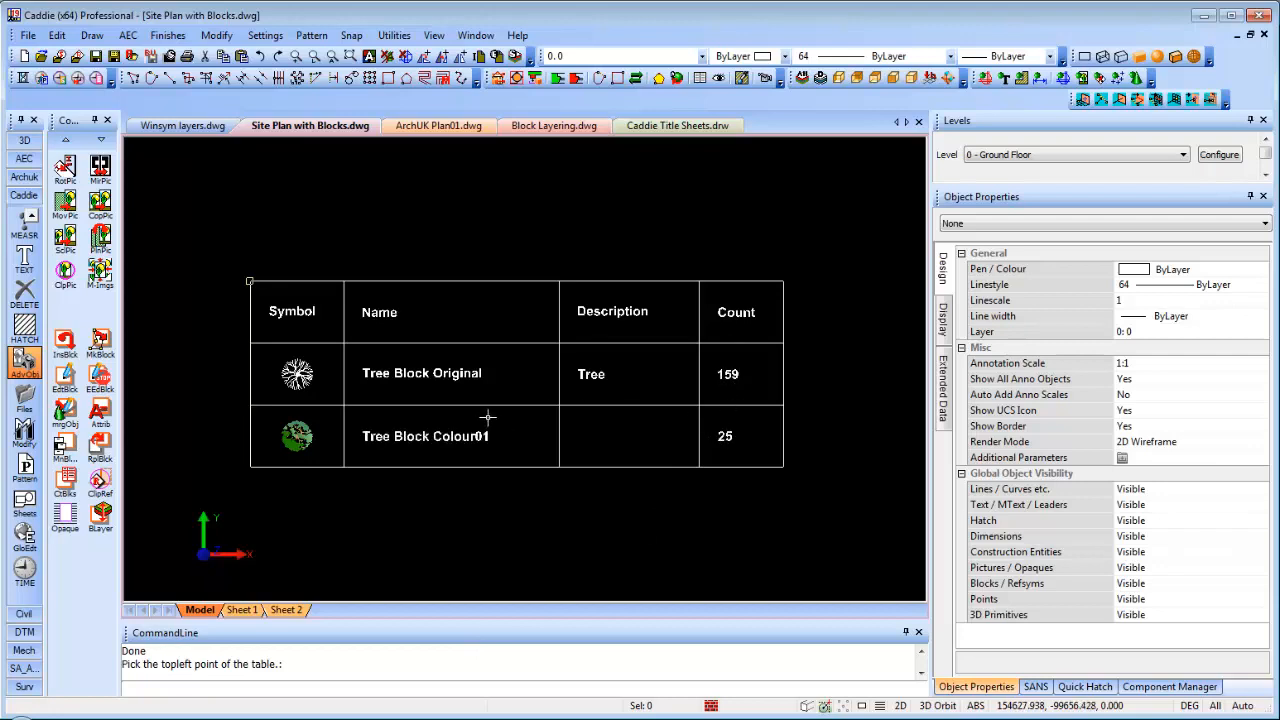
left_click(437, 127)
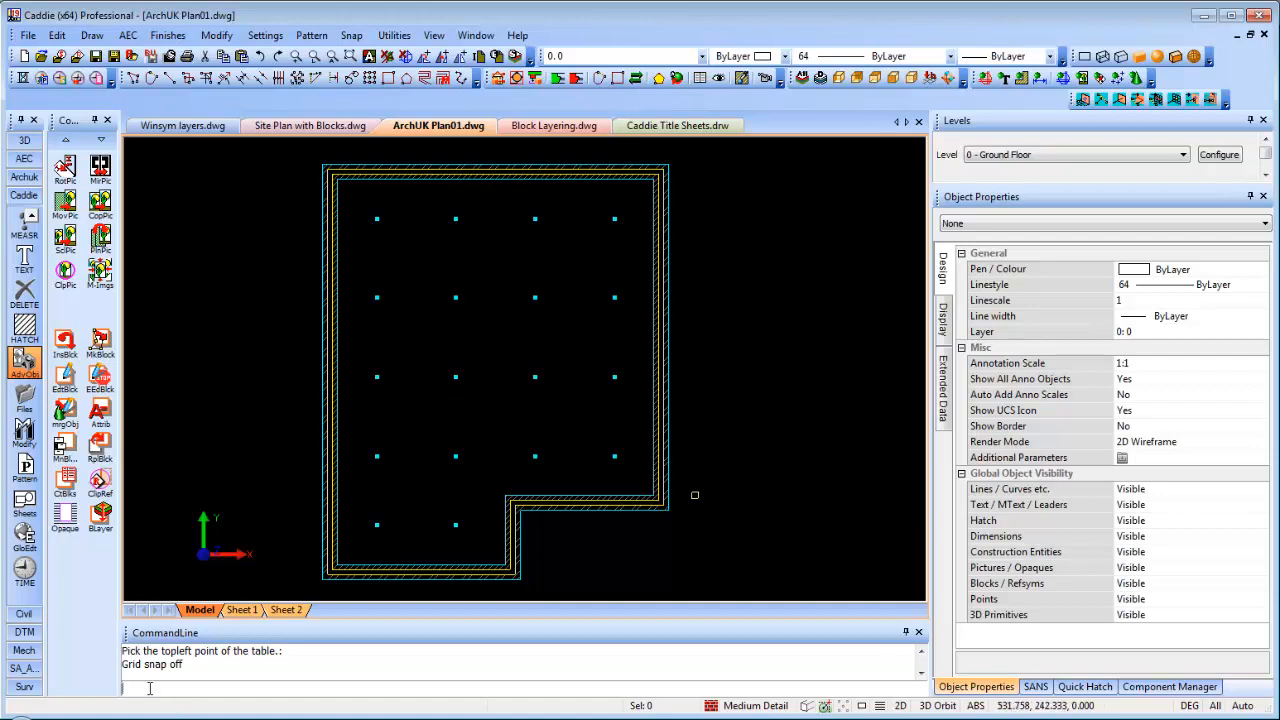
Show the SA_Arch tool set, cancel Load Application, and display its Sched tools
left_click(22, 669)
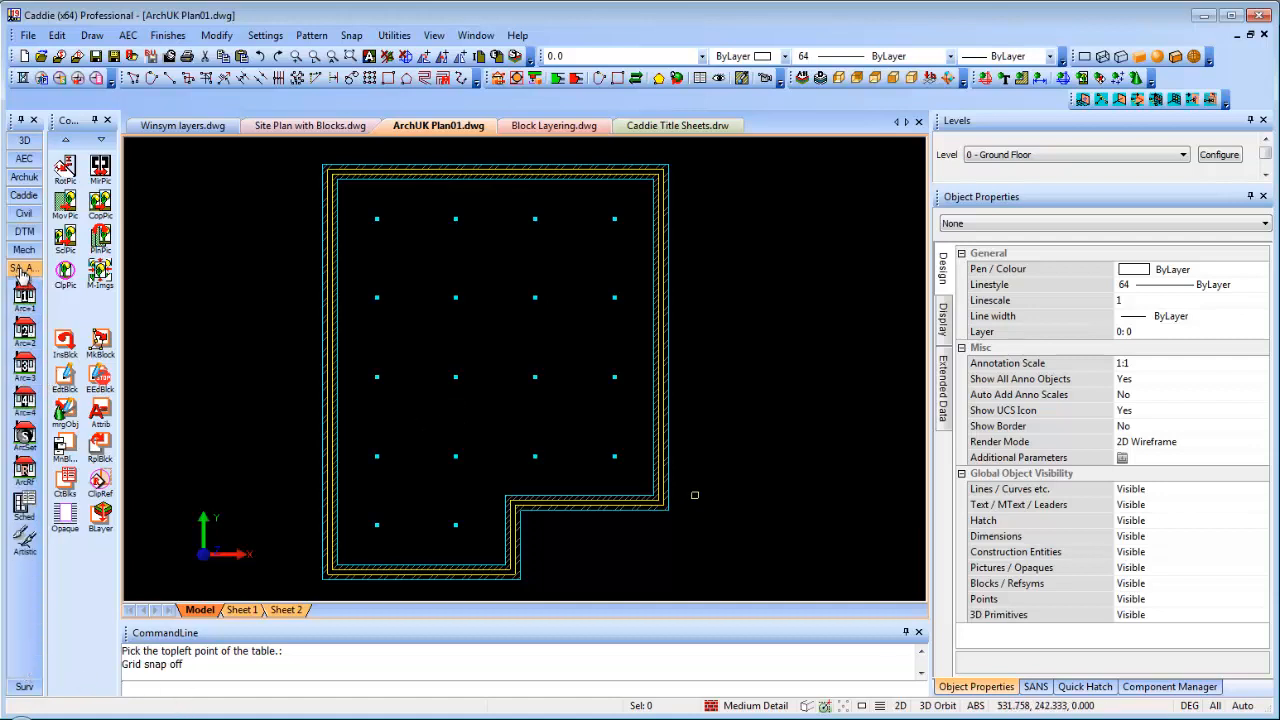
right_click(22, 272)
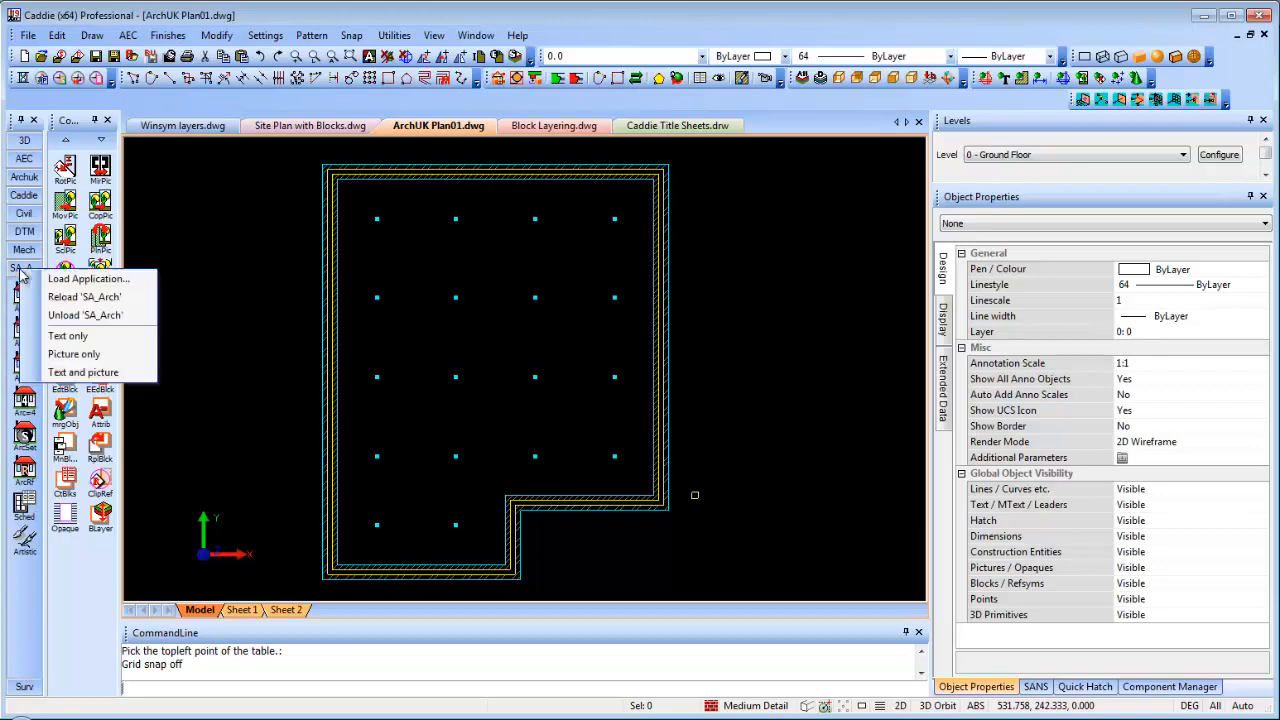
left_click(85, 280)
left_click(592, 365)
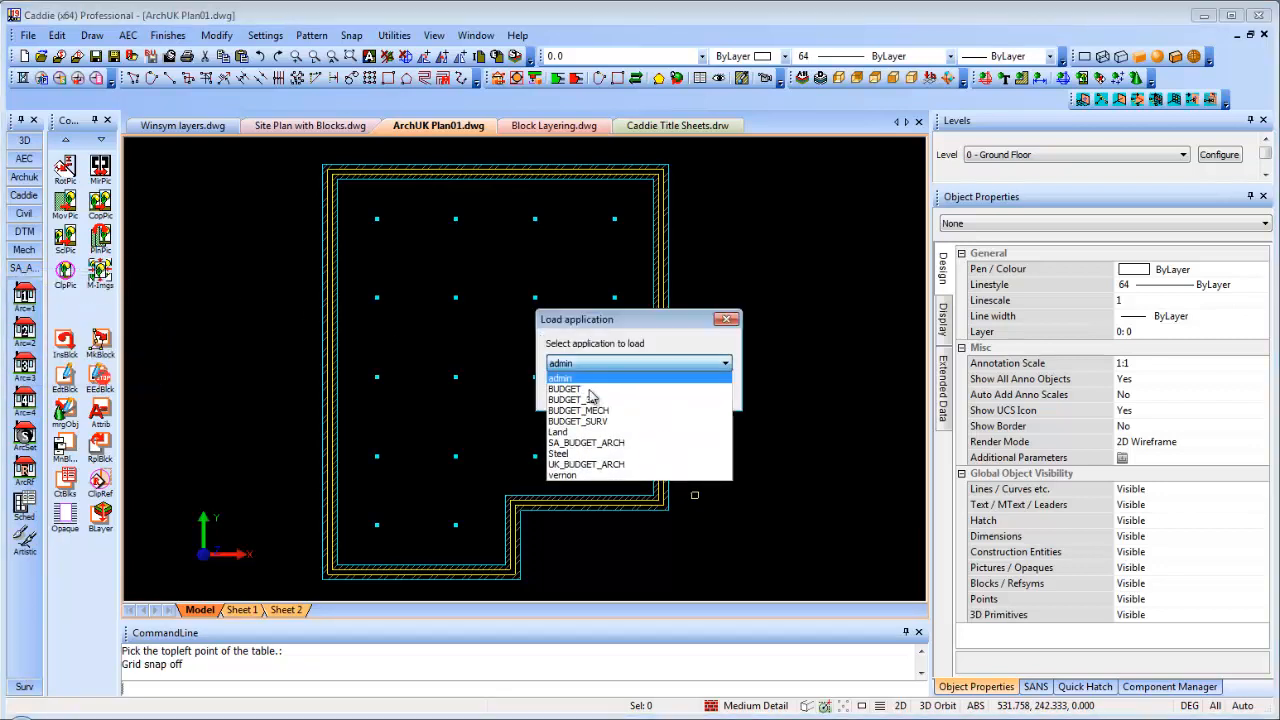
left_click(727, 318)
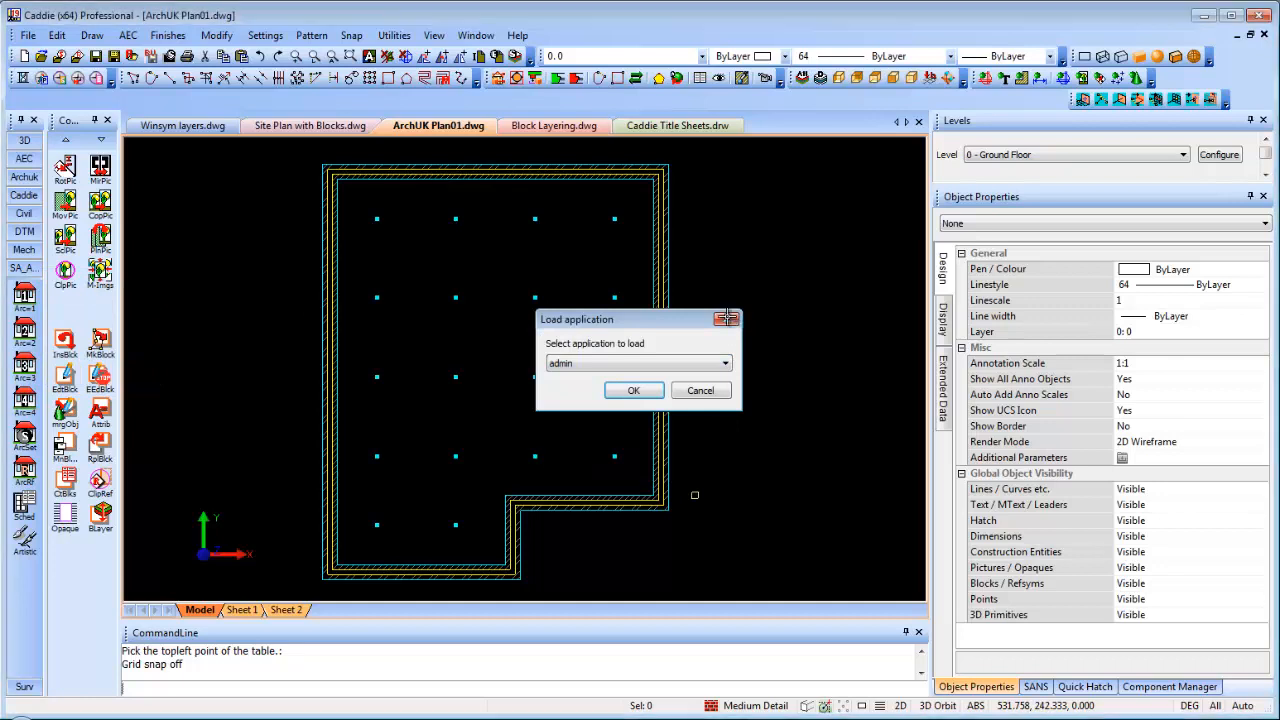
left_click(727, 318)
left_click(24, 505)
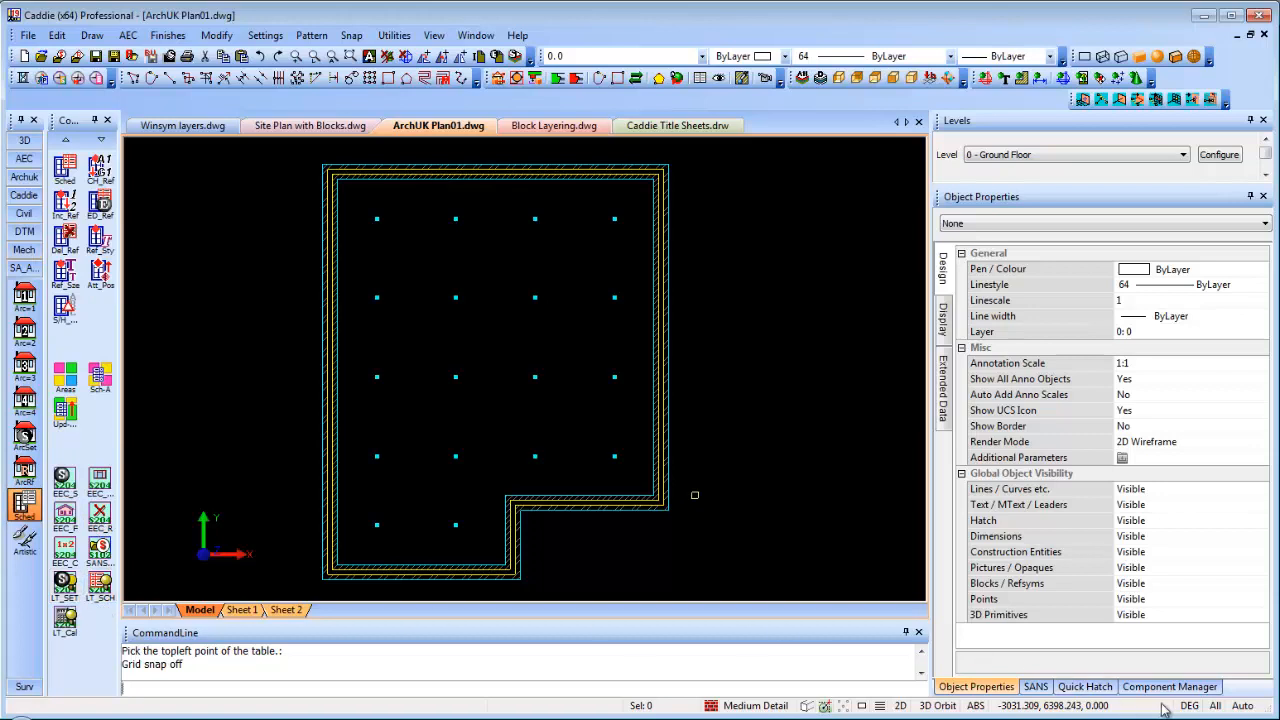
Start the SANS LED Ceiling Light insert at 5 W for an Office, 5 hours a day
left_click(1034, 690)
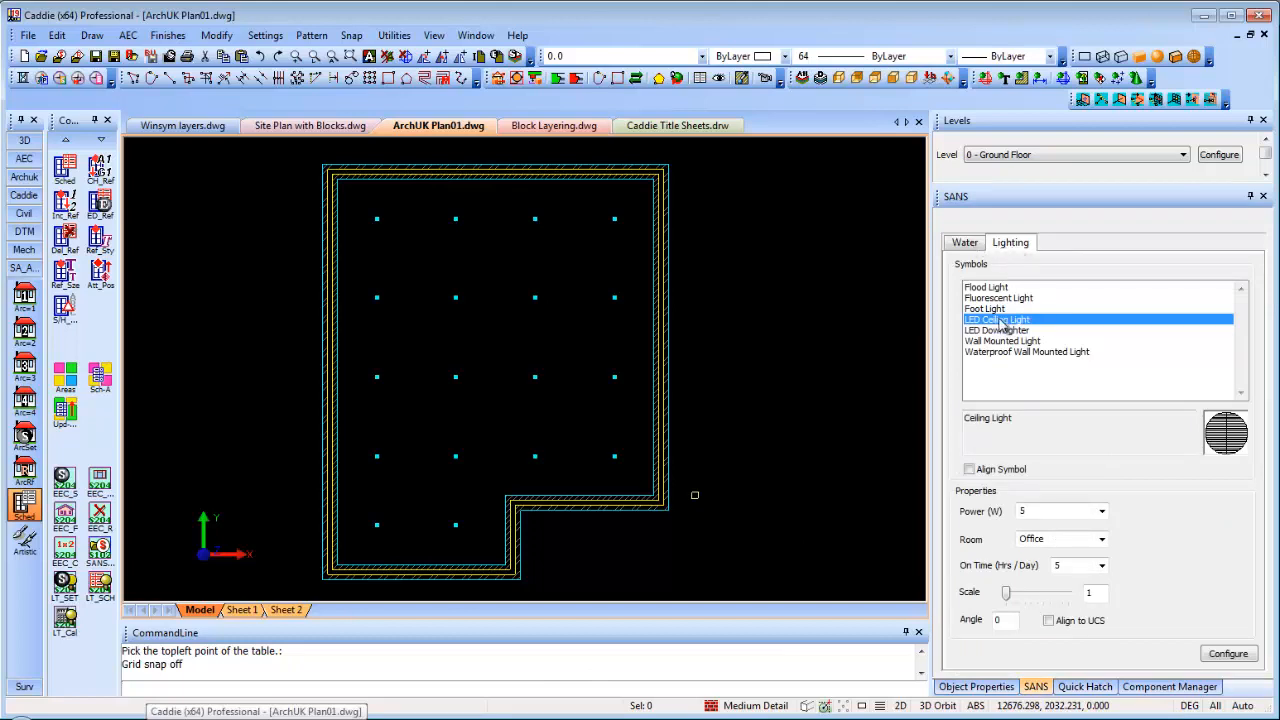
double_click(1000, 320)
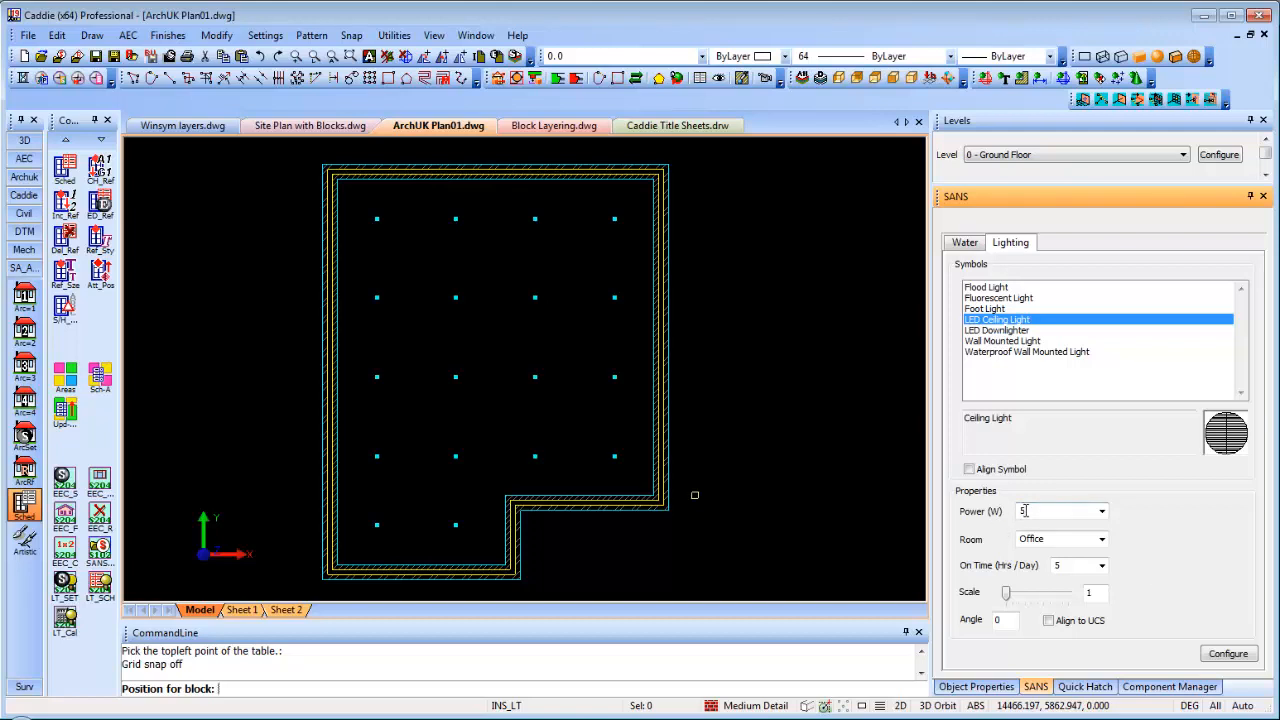
left_click(1100, 512)
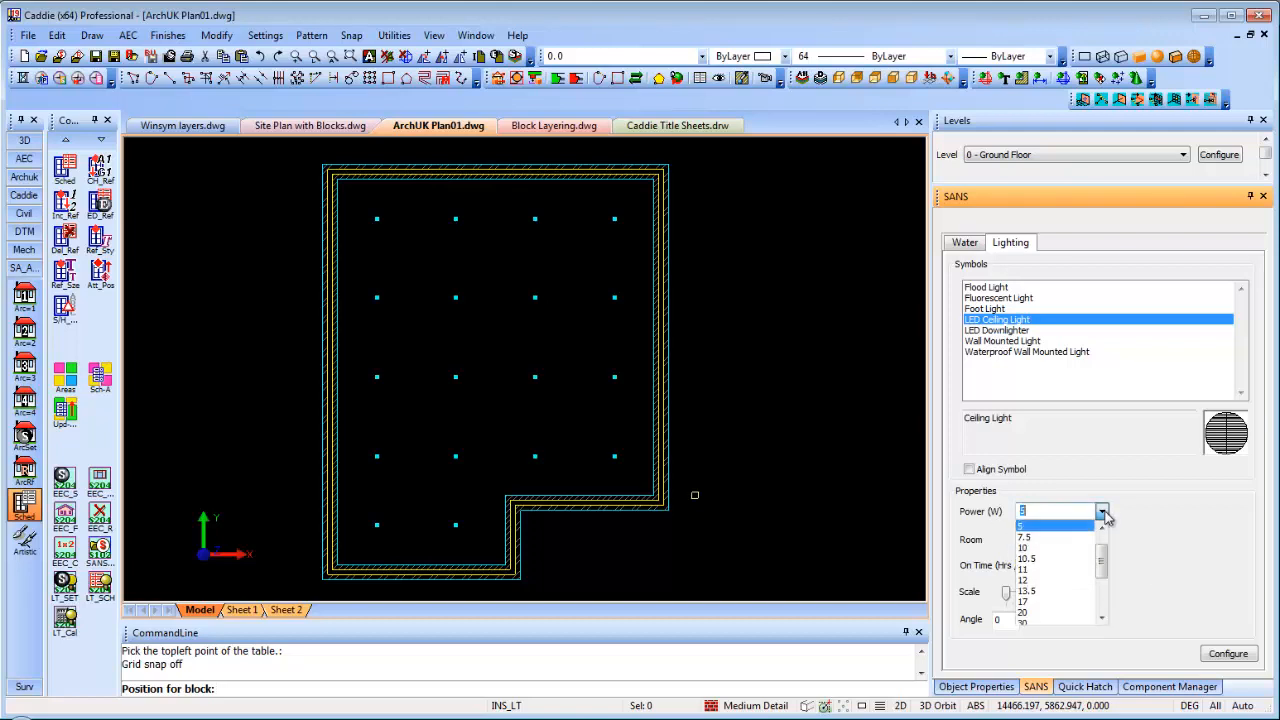
left_click(1030, 527)
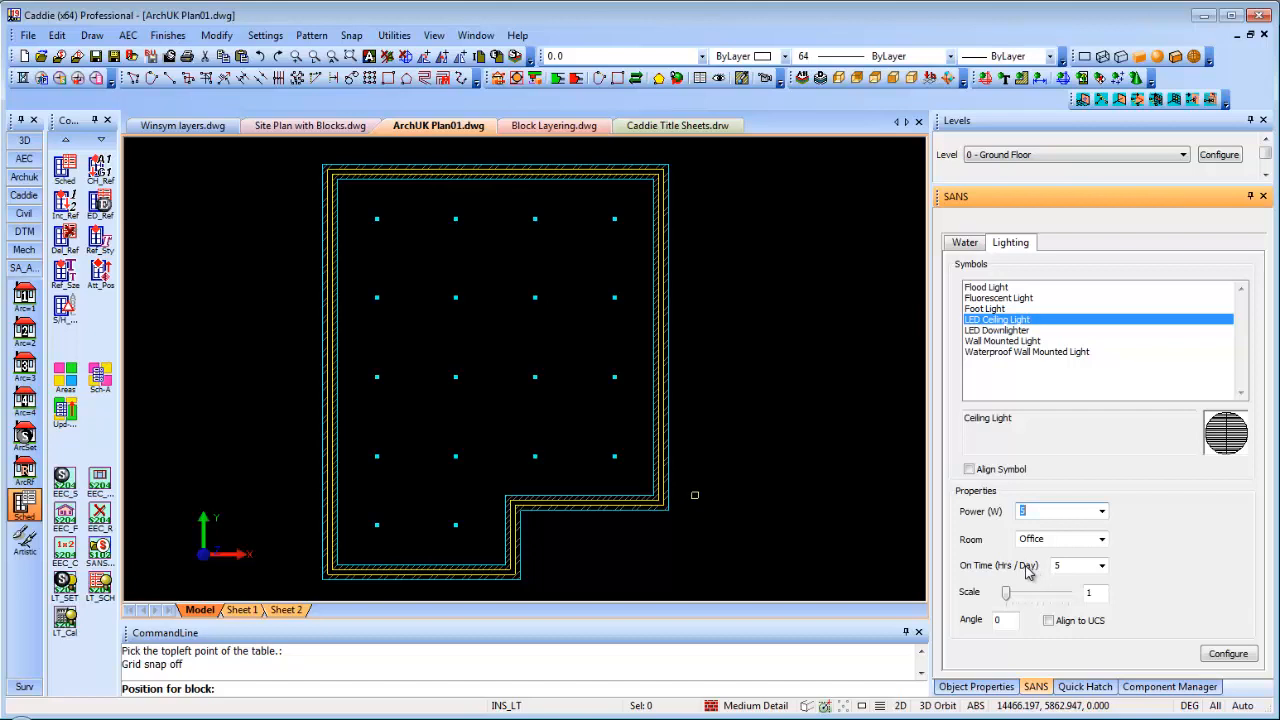
Snap to the grid nodes and place four LED Ceiling Lights along the top row
left_click(1007, 321)
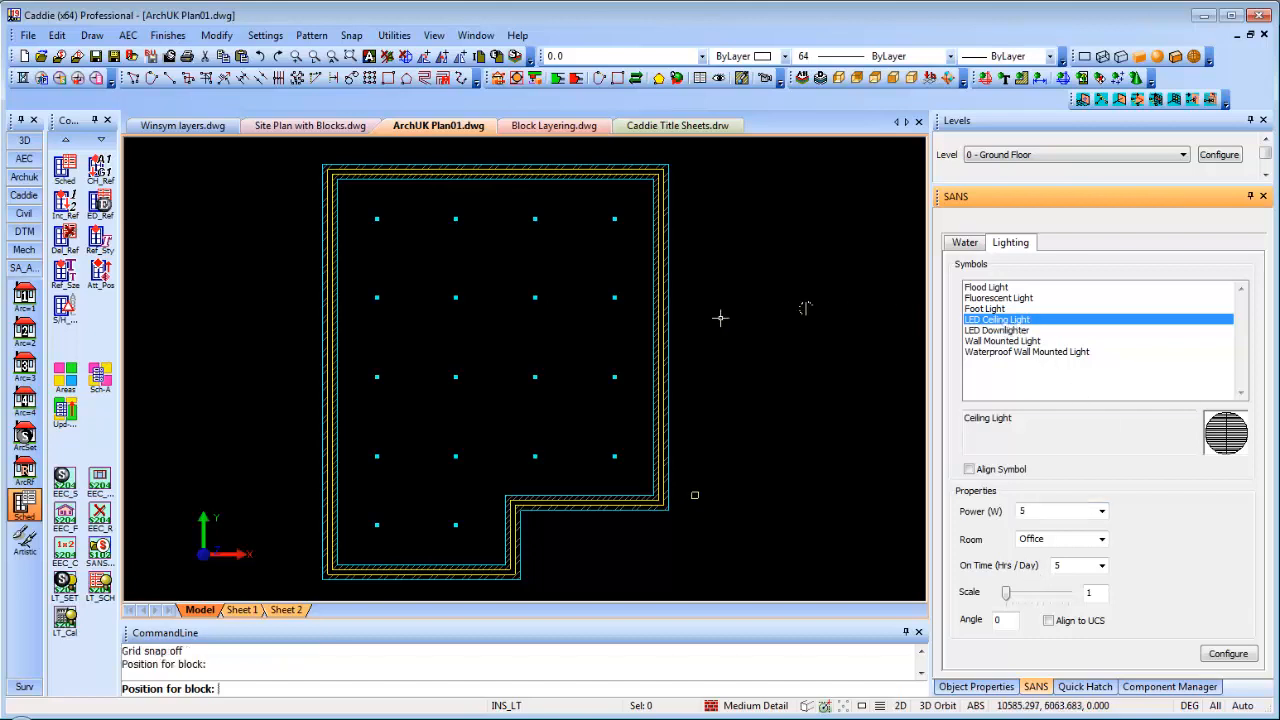
right_click(479, 329)
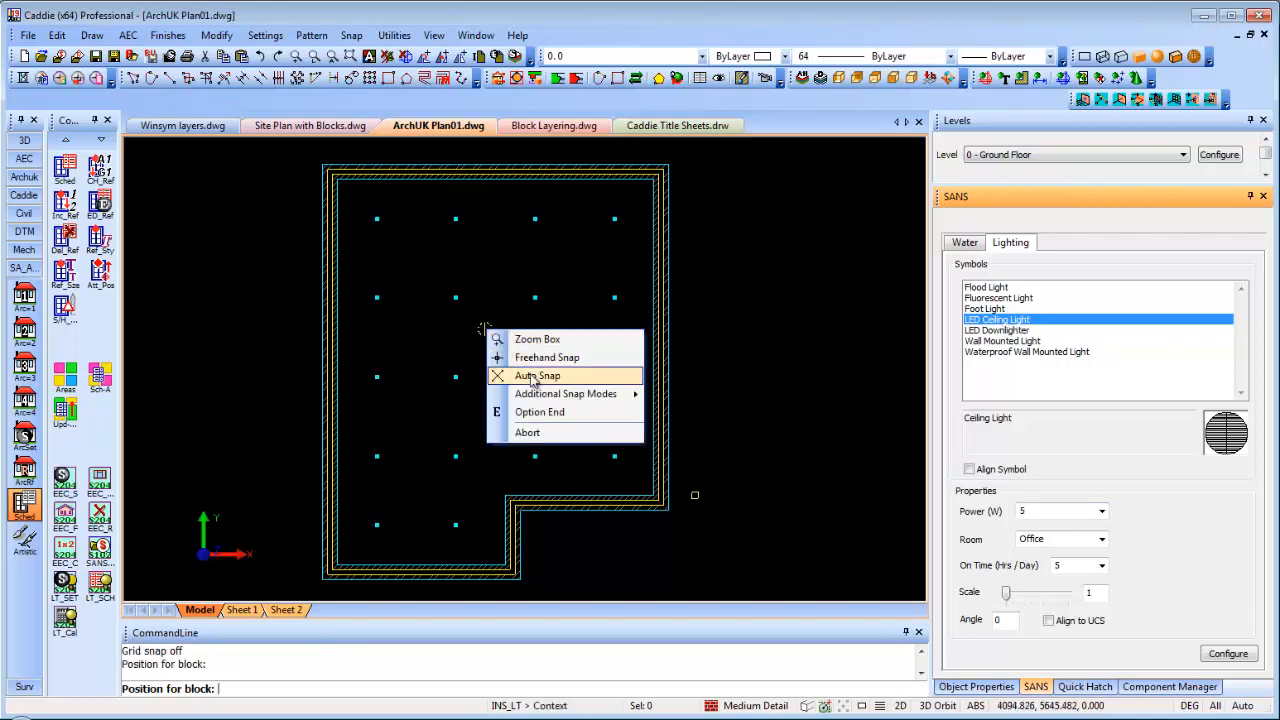
left_click(520, 371)
left_click(377, 218)
left_click(456, 218)
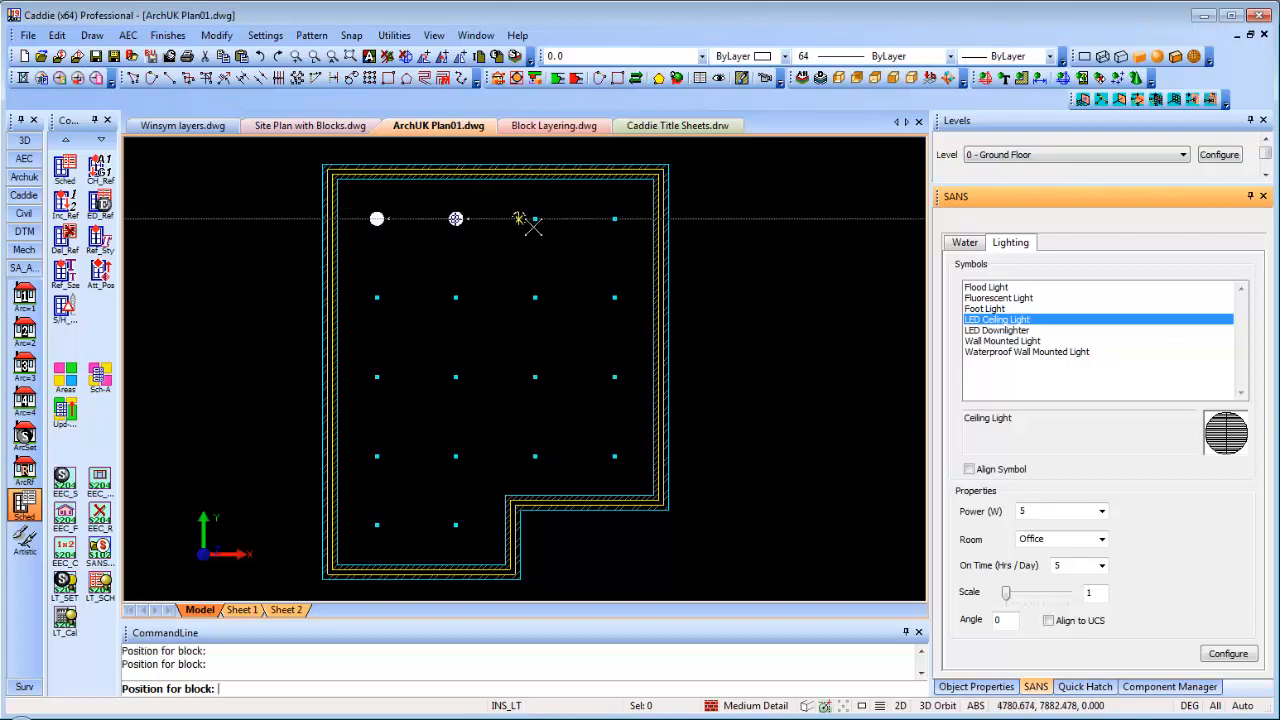
left_click(535, 218)
left_click(614, 218)
Fill the second and third grid rows with eight more lights, then start LT_SCH
left_click(614, 297)
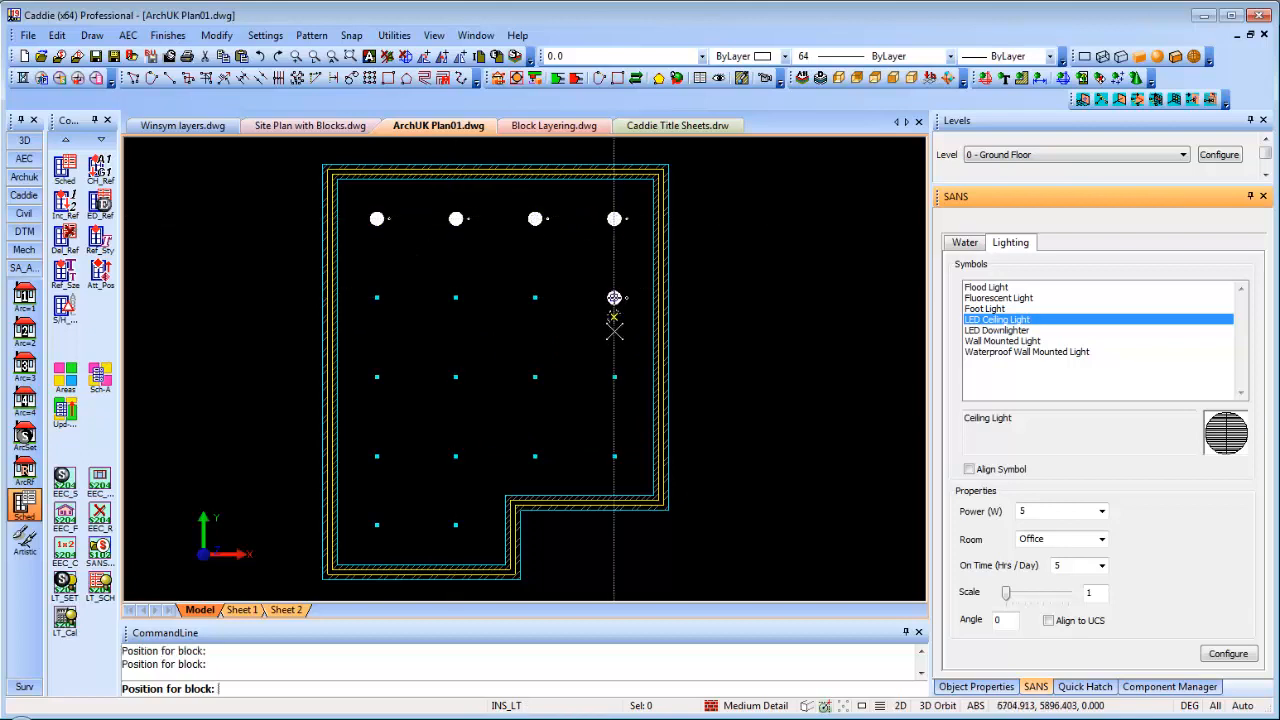
left_click(614, 377)
left_click(535, 297)
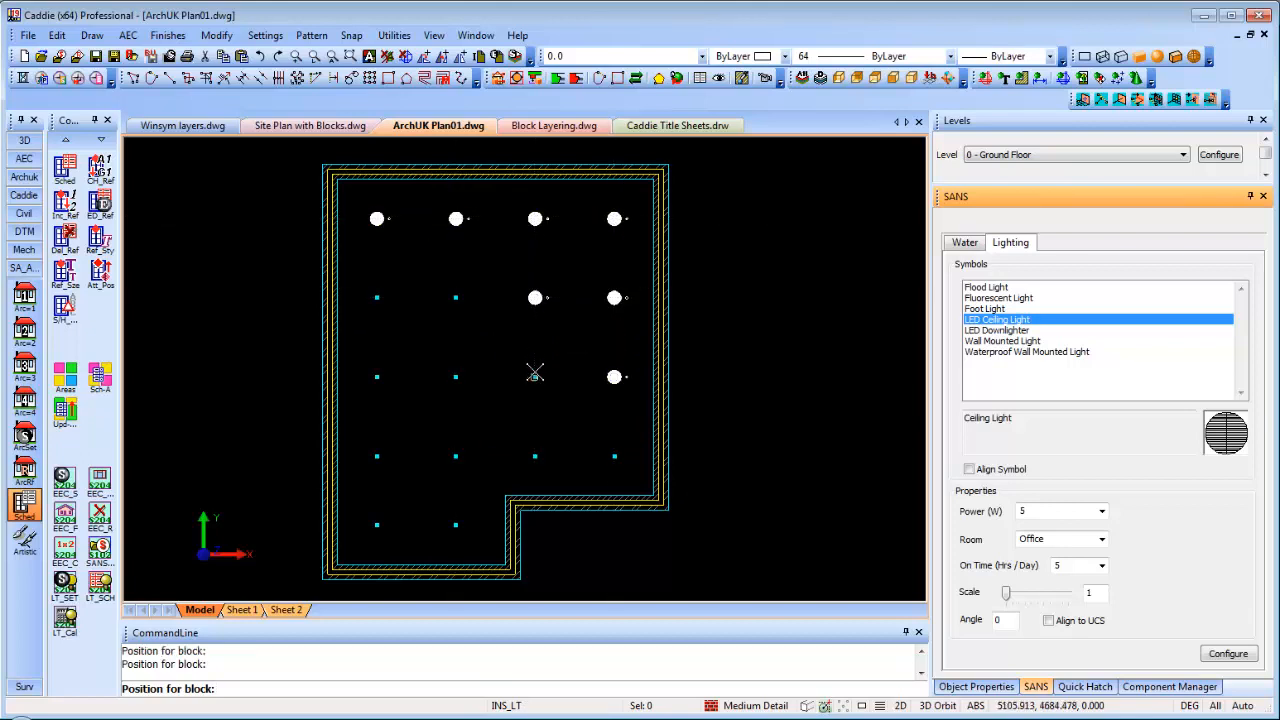
left_click(535, 377)
left_click(456, 377)
left_click(456, 297)
left_click(377, 297)
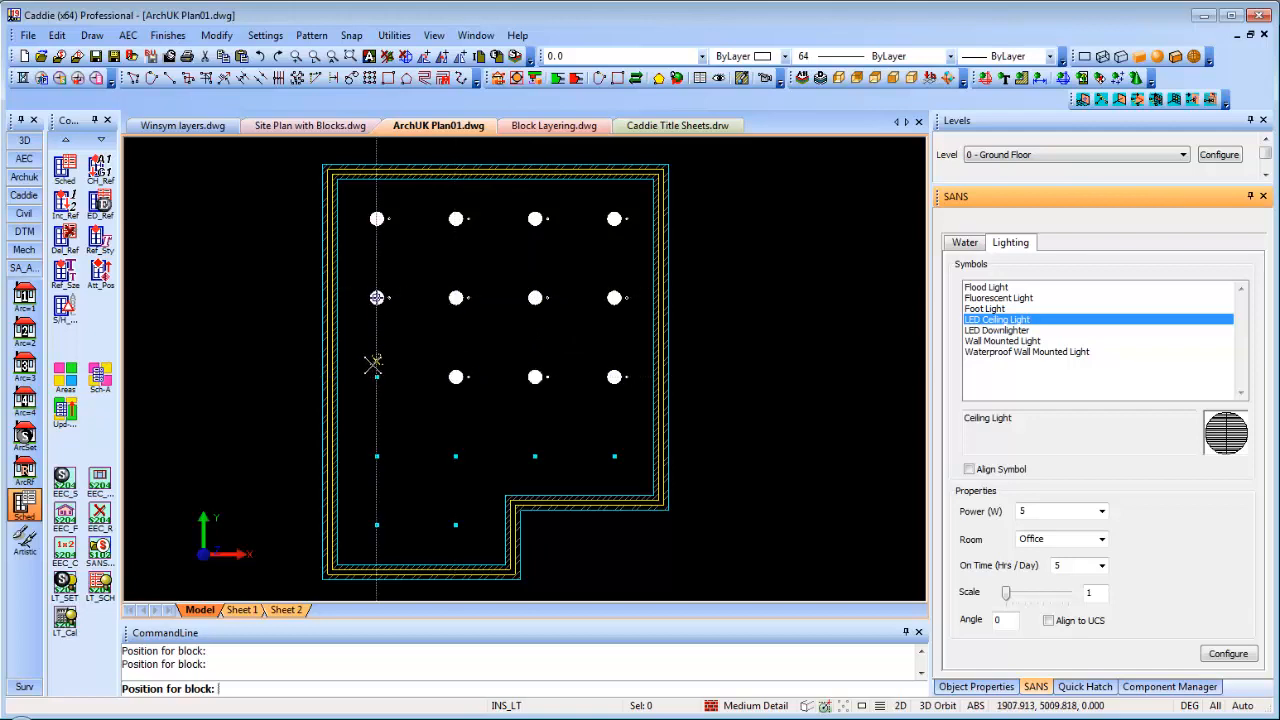
left_click(377, 377)
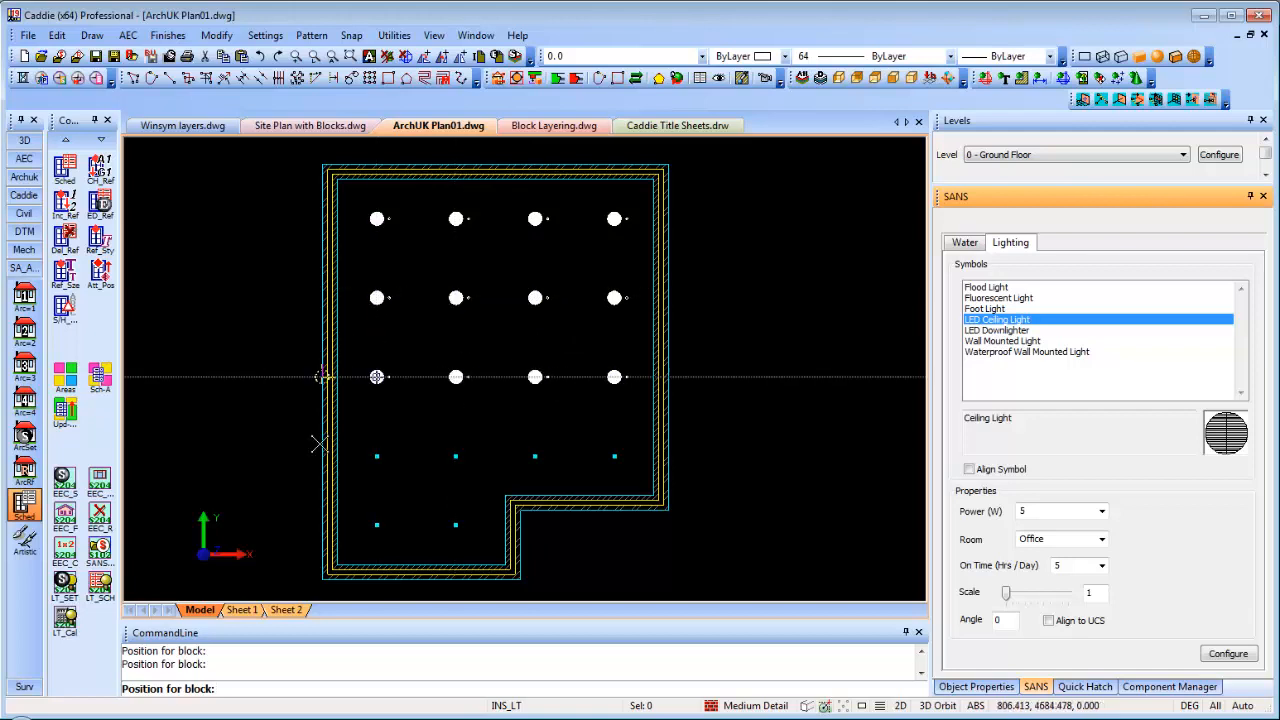
left_click(101, 595)
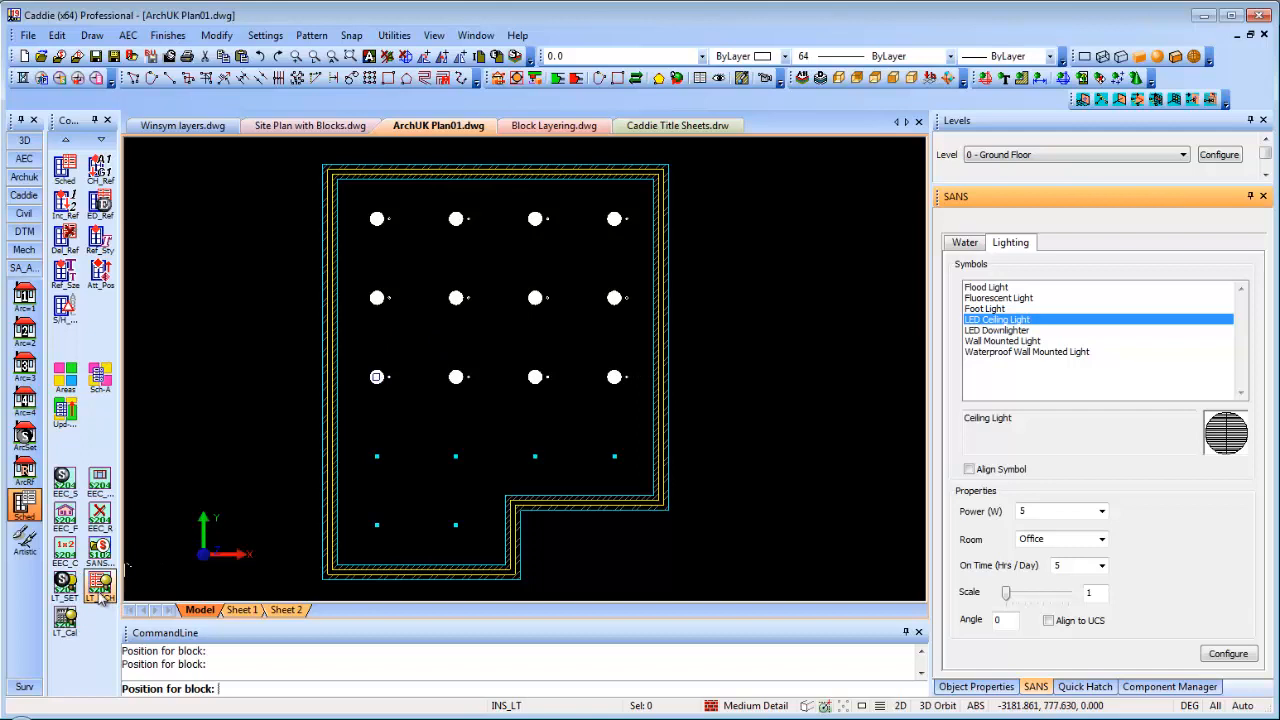
left_click(101, 590)
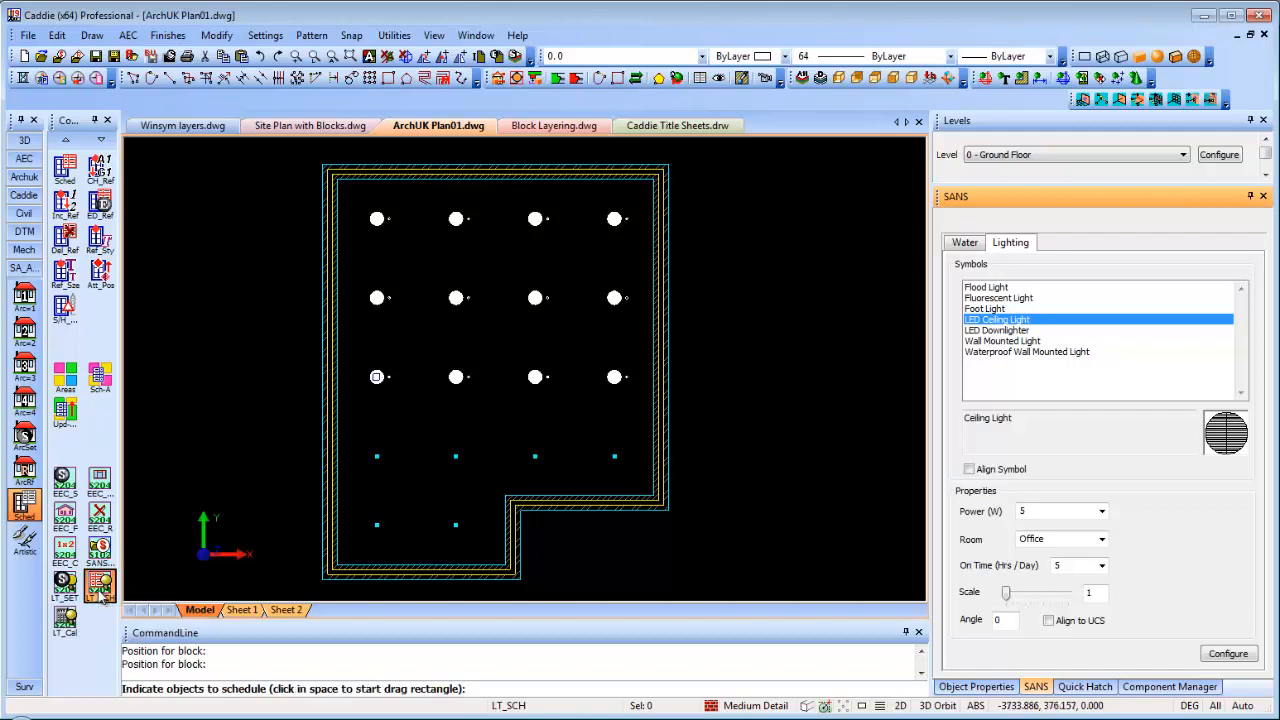
Window-select all the ceiling lights and place the 12-row schedule table to the right of the room
left_click(257, 172)
left_click(724, 425)
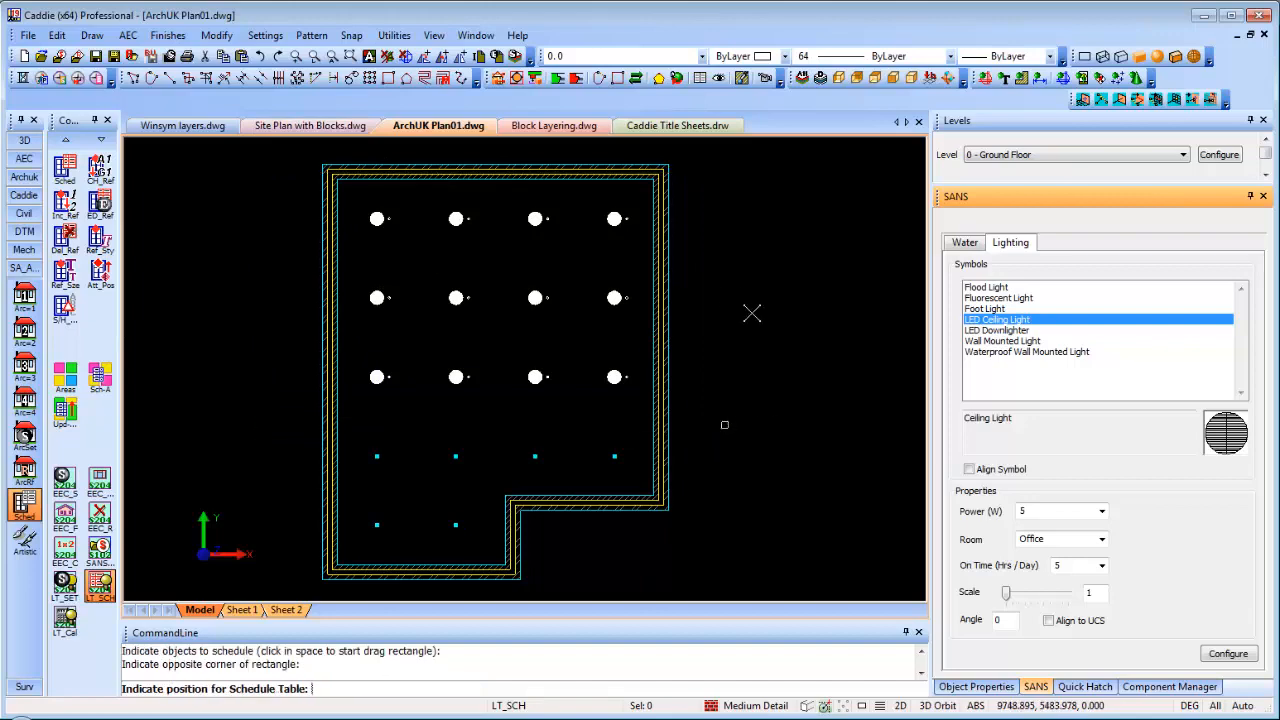
left_click(728, 255)
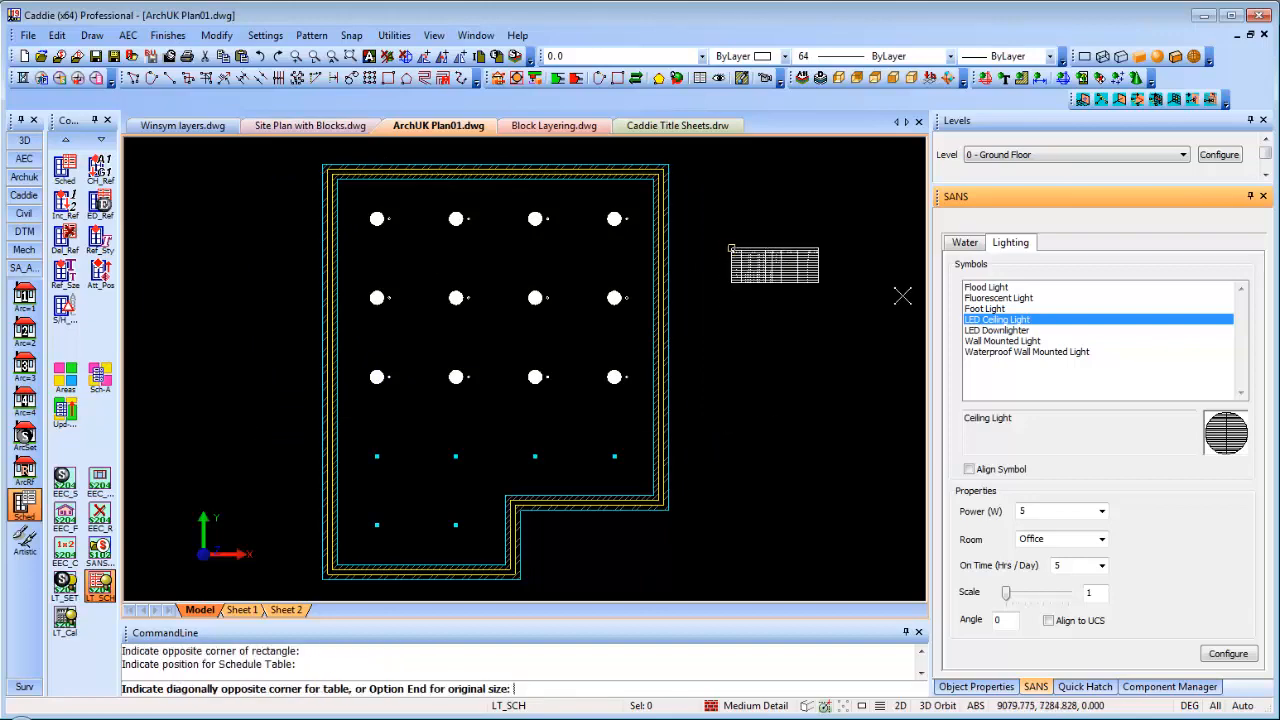
middle_click_drag(708, 302, 451, 312)
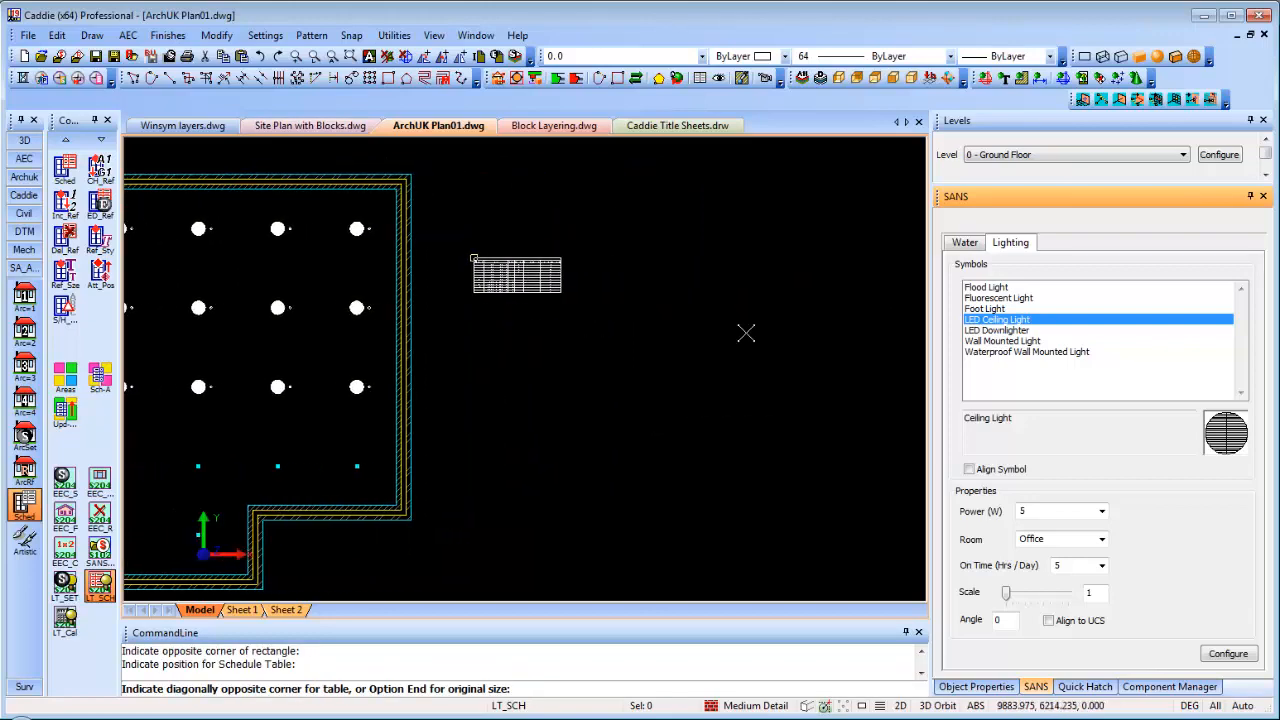
left_click(826, 343)
Zoom and pan to inspect the schedule table's Surface Mounted Ceiling Lights, Office, 5 W entries
scroll(725, 350, "up", 4)
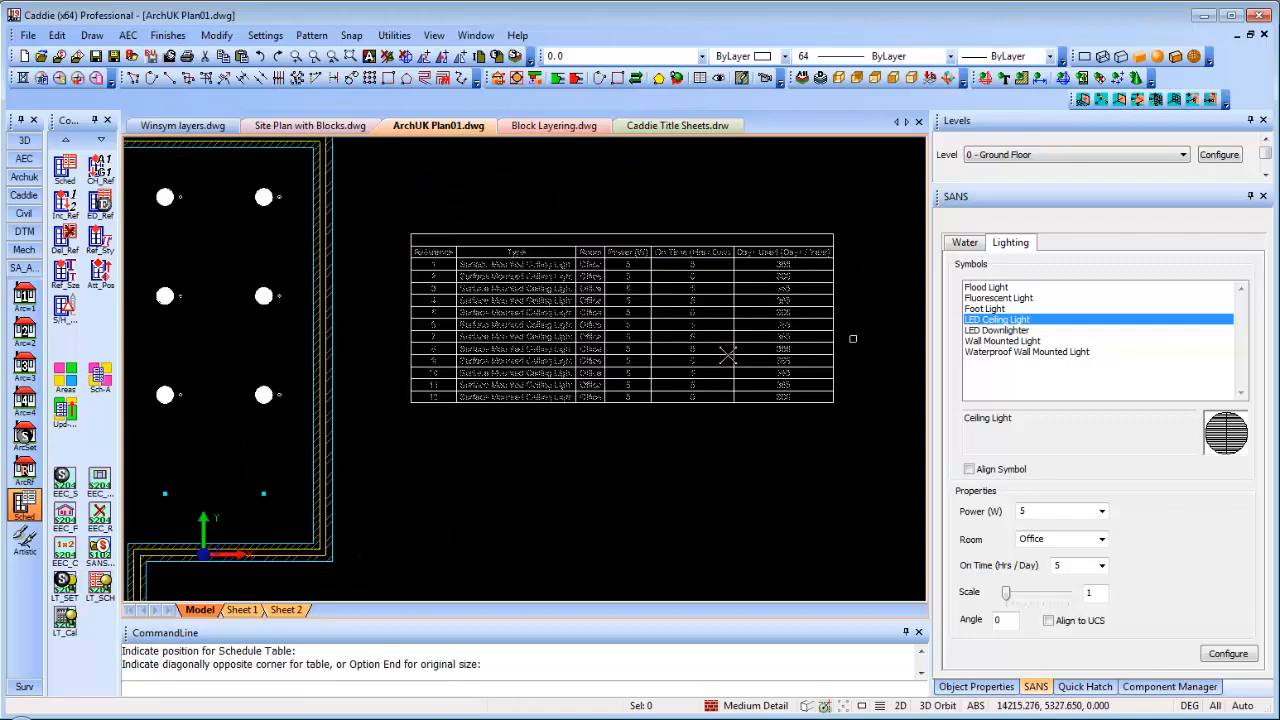
scroll(510, 316, "up", 2)
scroll(526, 315, "down", 1)
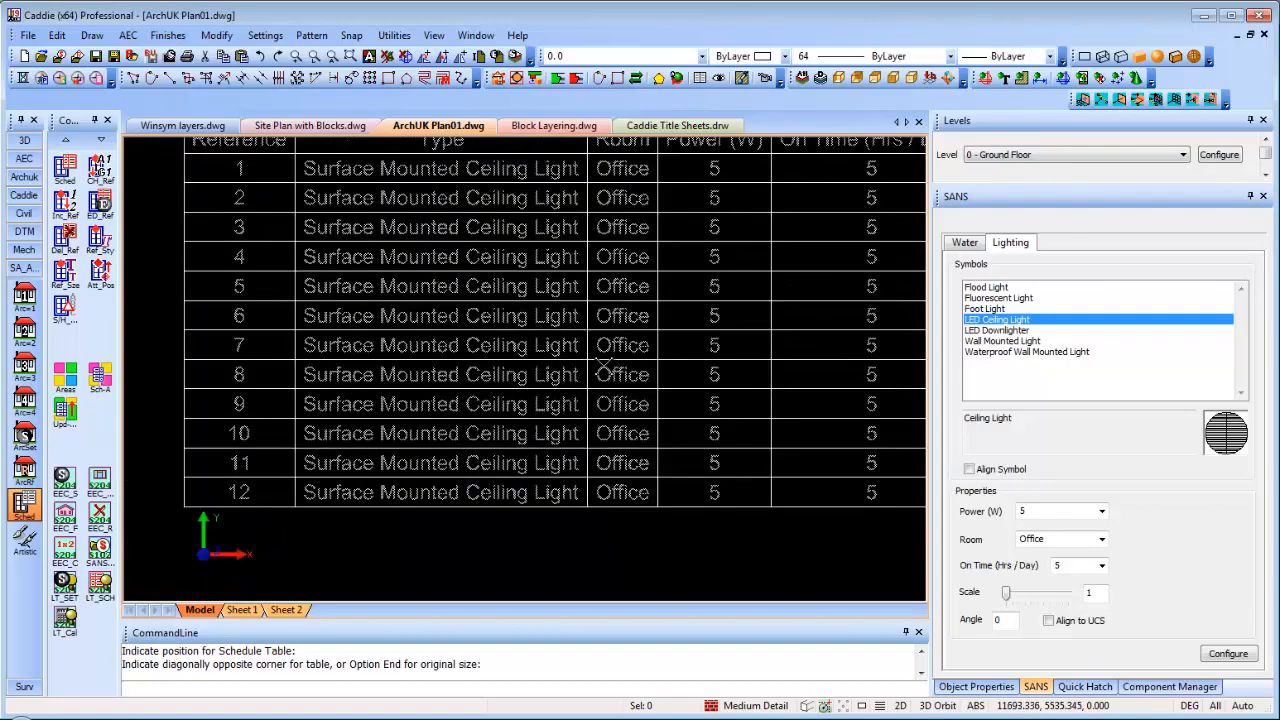
scroll(601, 543, "down", 2)
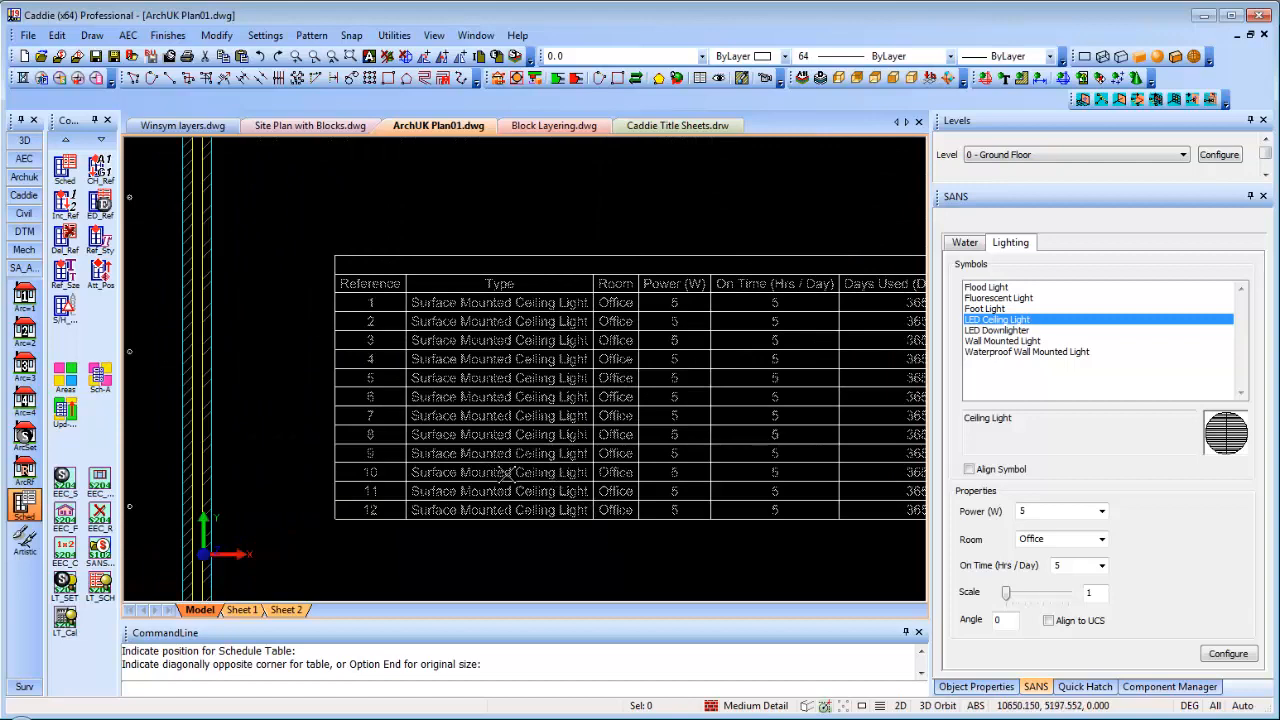
middle_click_drag(555, 377, 923, 397)
scroll(478, 368, "up", 7)
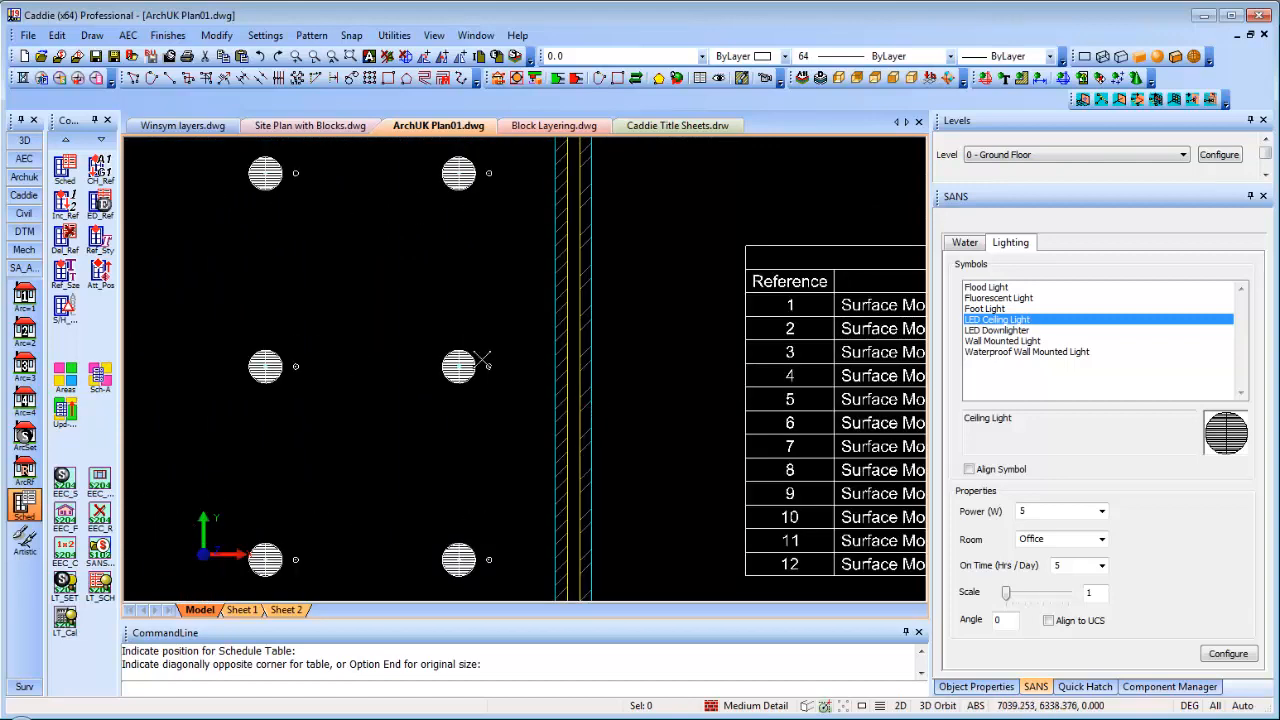
scroll(502, 393, "up", 4)
scroll(505, 389, "down", 3)
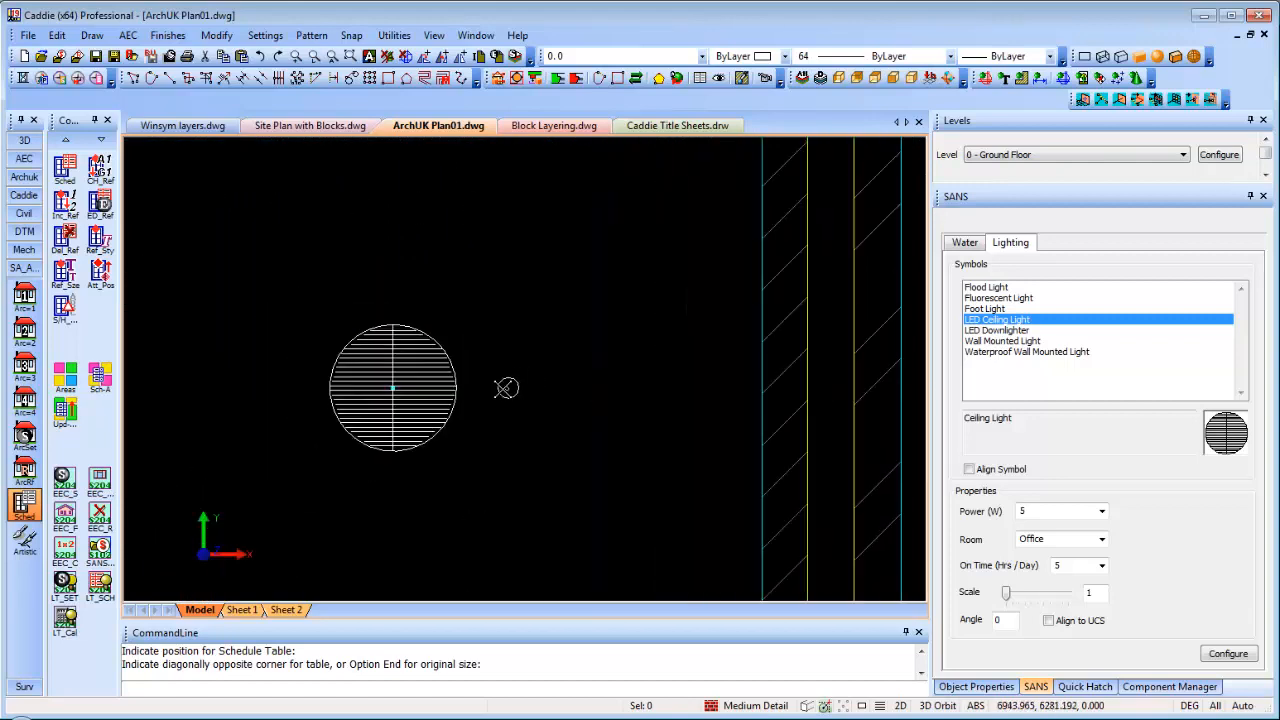
scroll(506, 388, "up", 3)
scroll(597, 425, "down", 3)
scroll(637, 397, "down", 3)
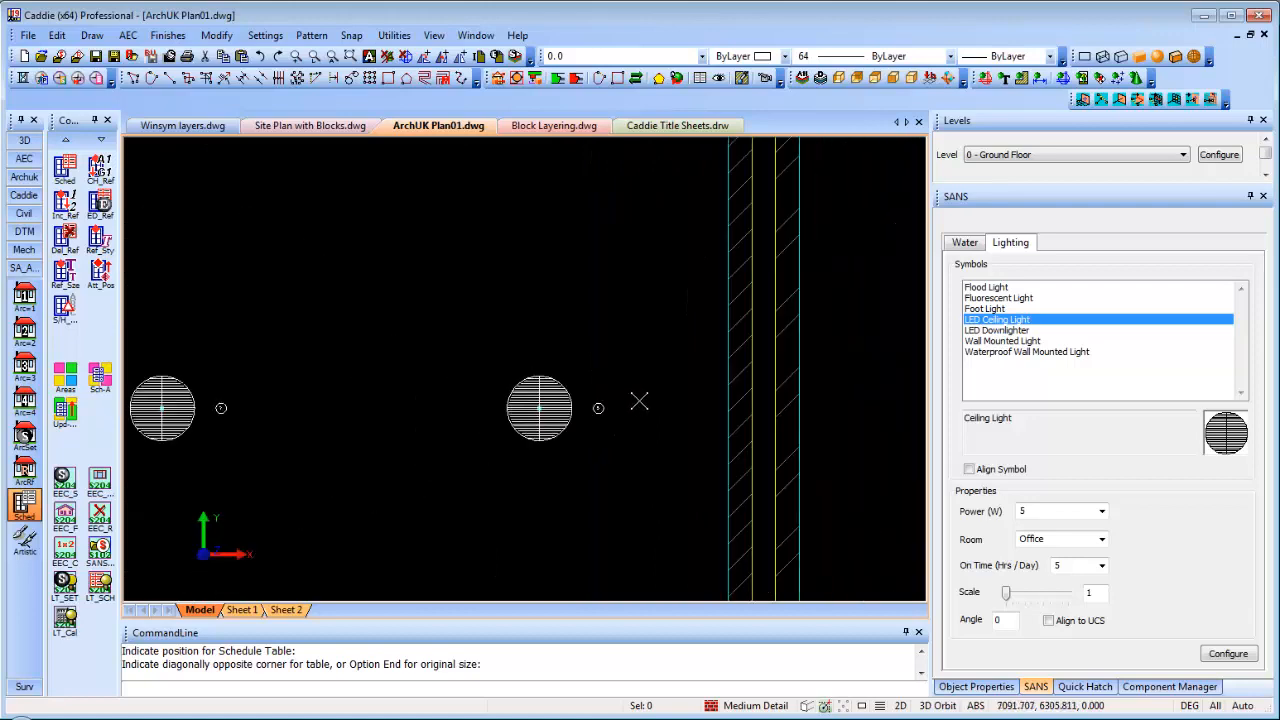
scroll(751, 409, "down", 2)
middle_click_drag(751, 409, 379, 372)
scroll(506, 371, "down", 2)
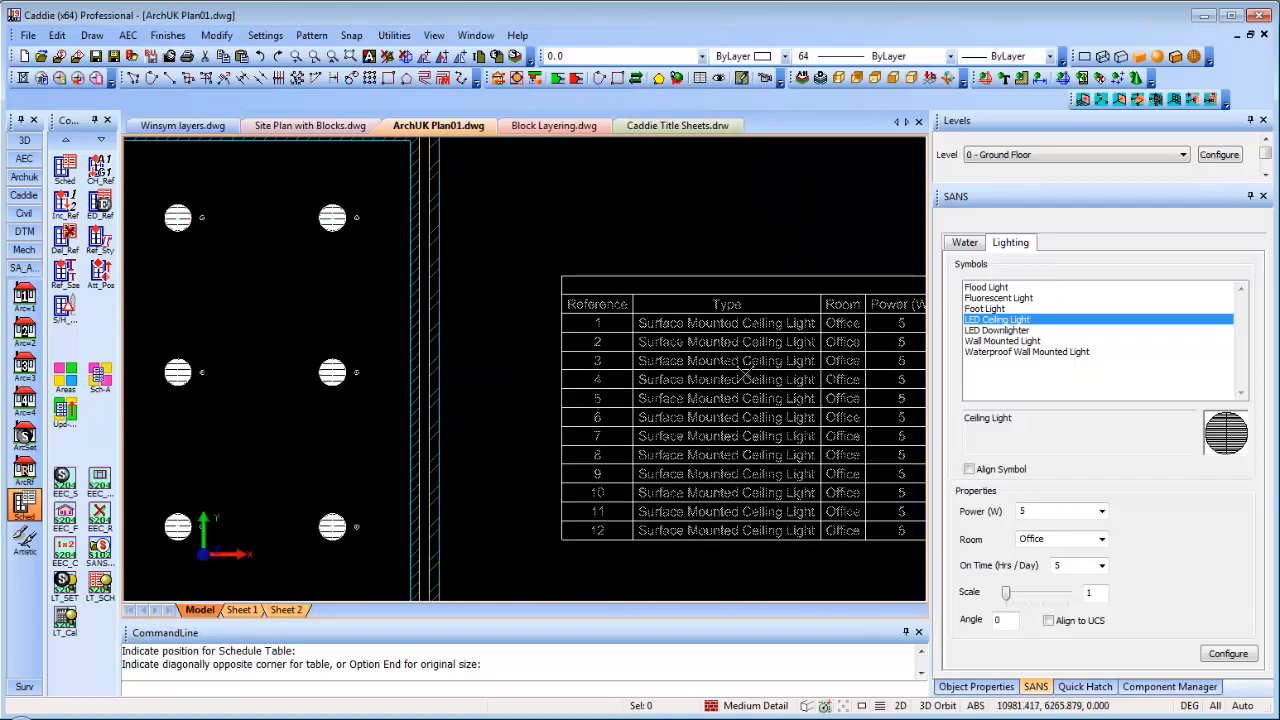
scroll(512, 320, "down", 2)
scroll(512, 318, "down", 1)
scroll(675, 290, "up", 5)
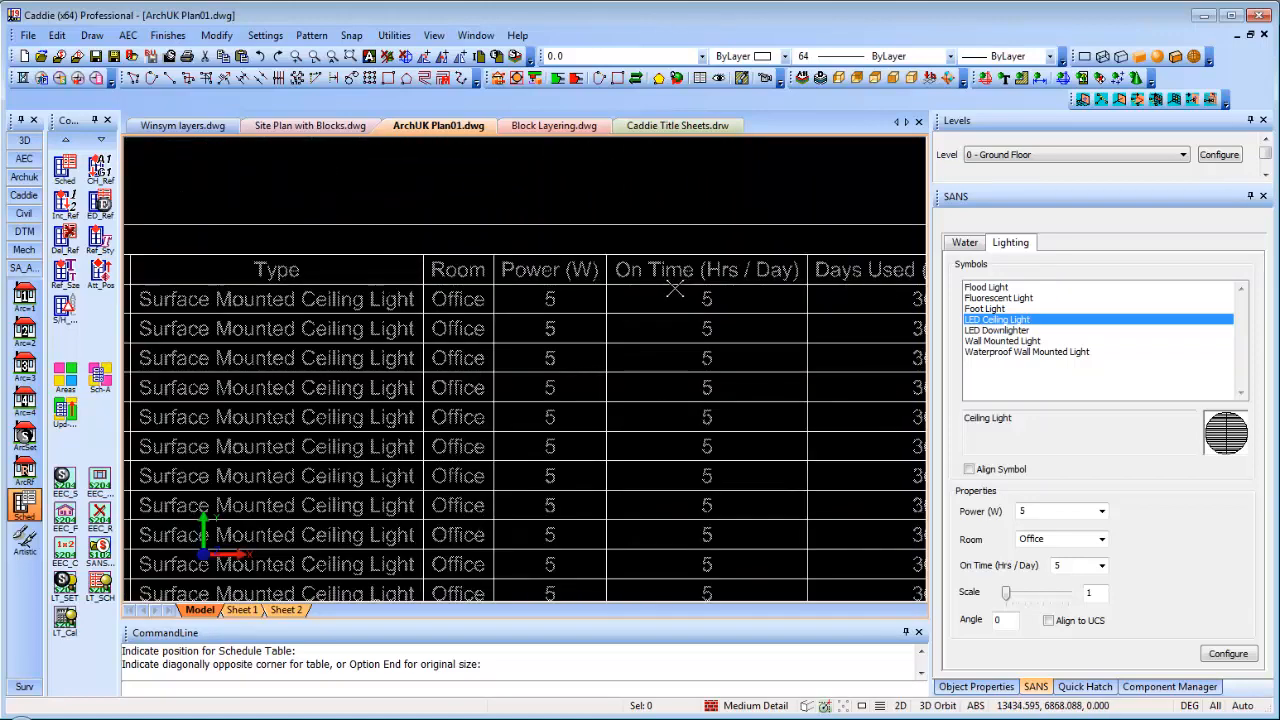
scroll(673, 289, "down", 2)
mouse_move(802, 569)
middle_mouse_down()
mouse_move(806, 489)
mouse_move(811, 500)
middle_mouse_up()
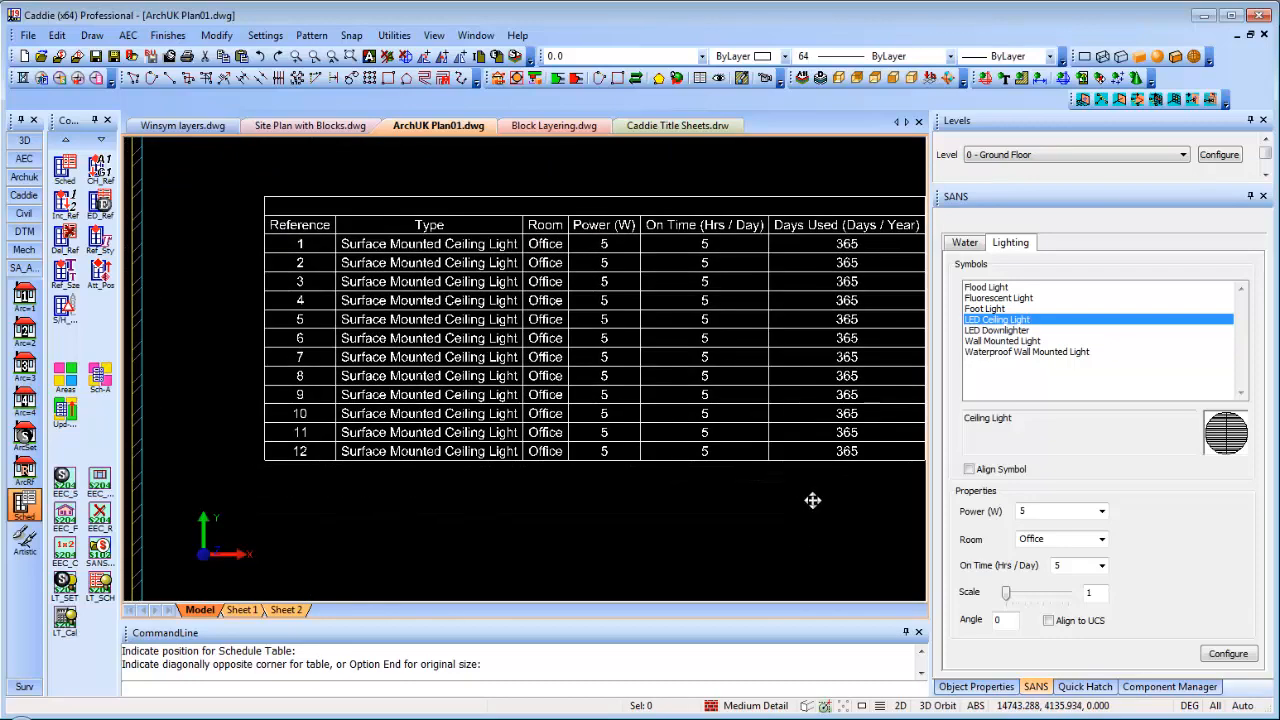
scroll(811, 500, "down", 2)
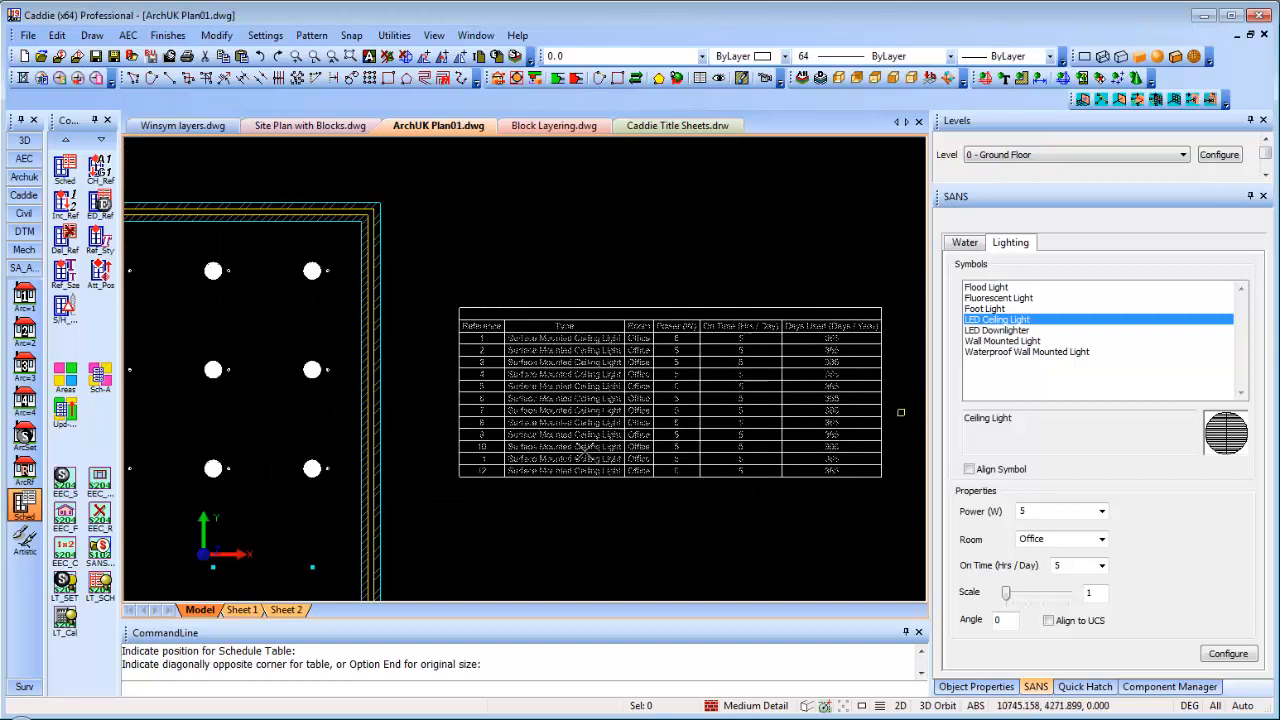
scroll(582, 398, "up", 2)
left_click(617, 403)
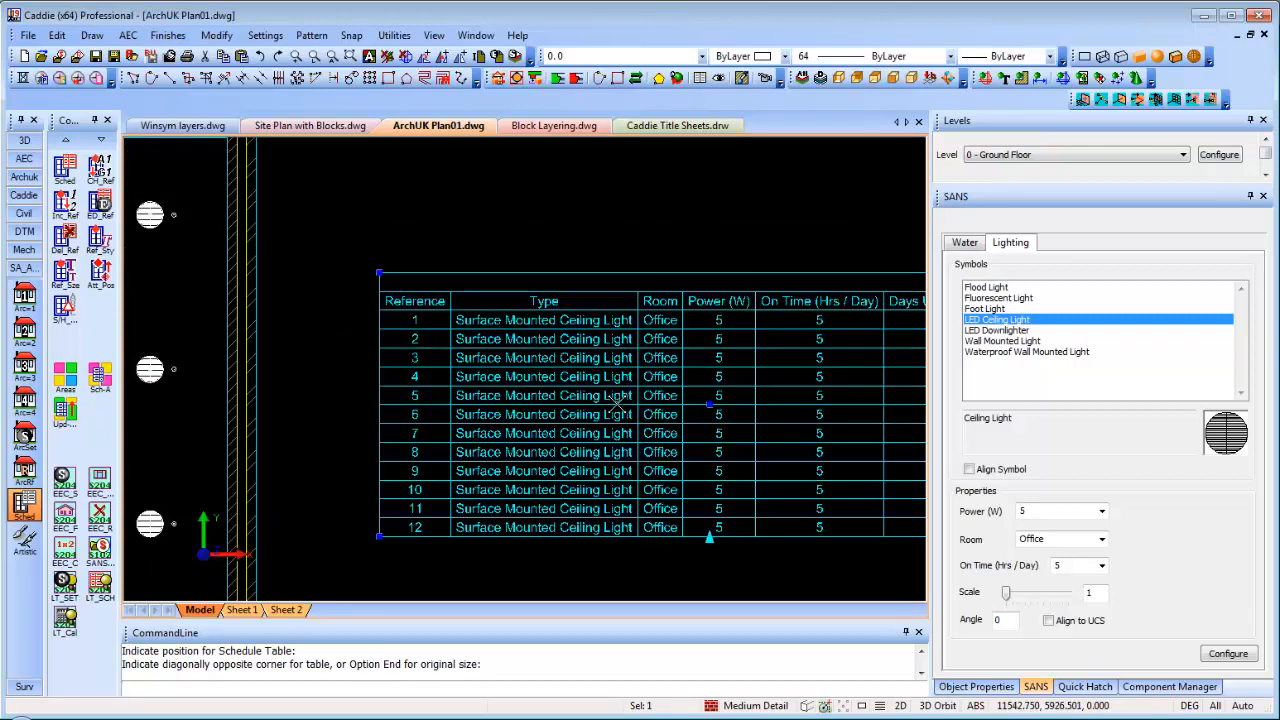
right_click(622, 403)
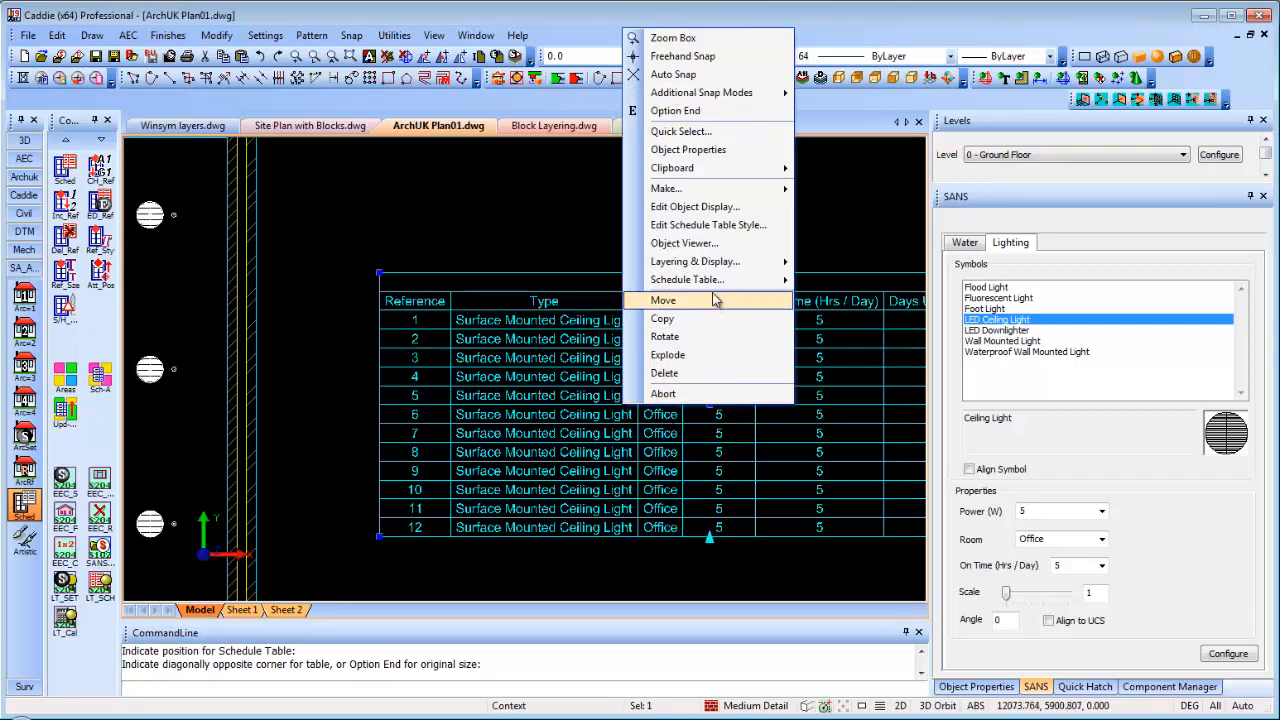
mouse_move(714, 283)
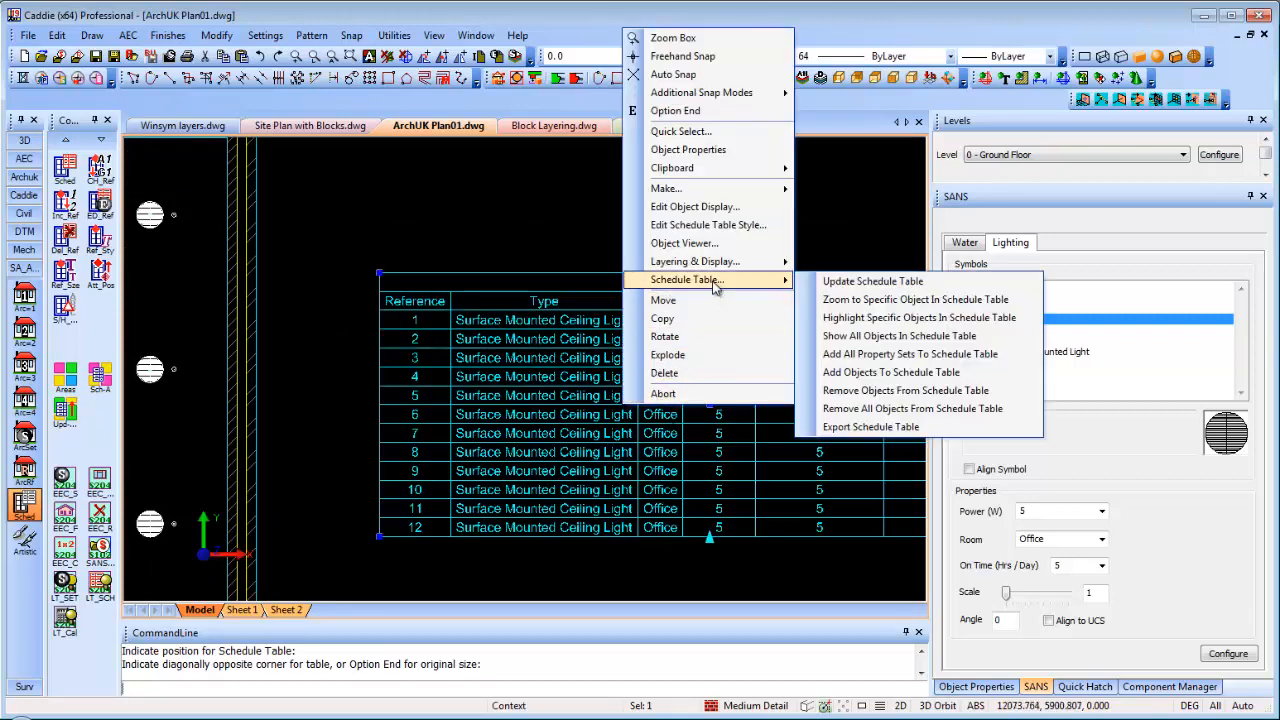
left_click(897, 300)
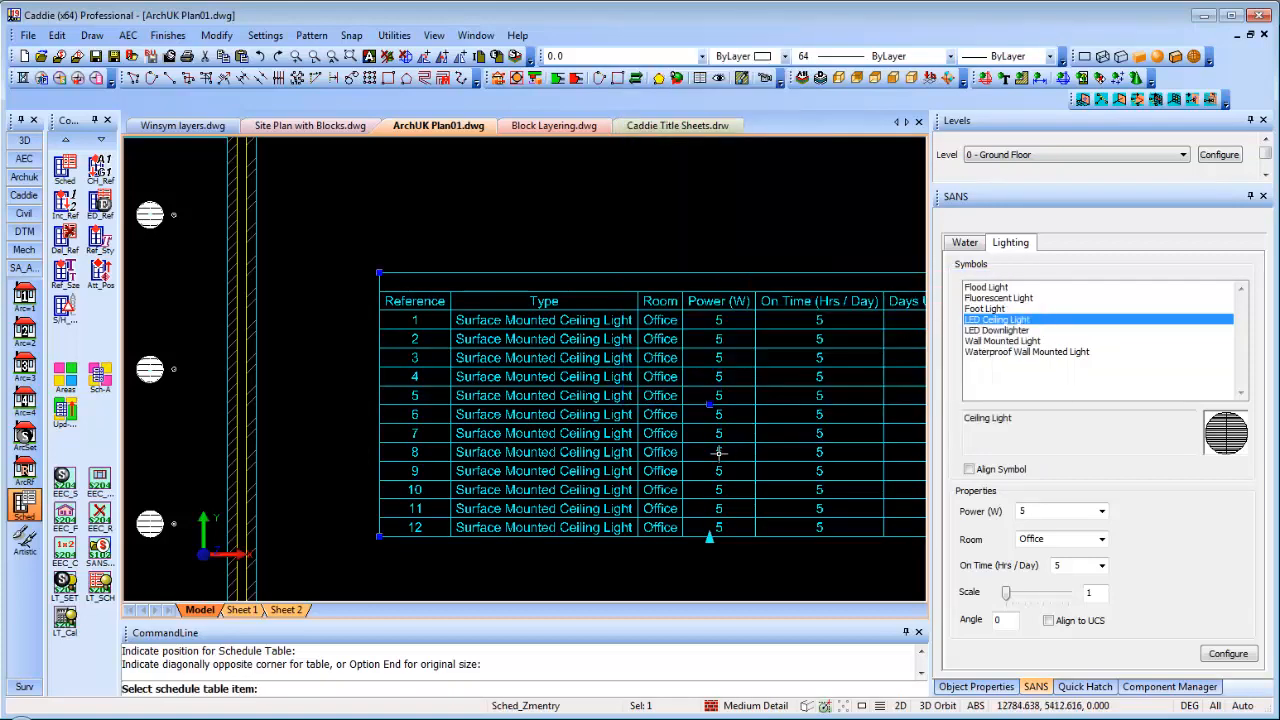
left_click(500, 452)
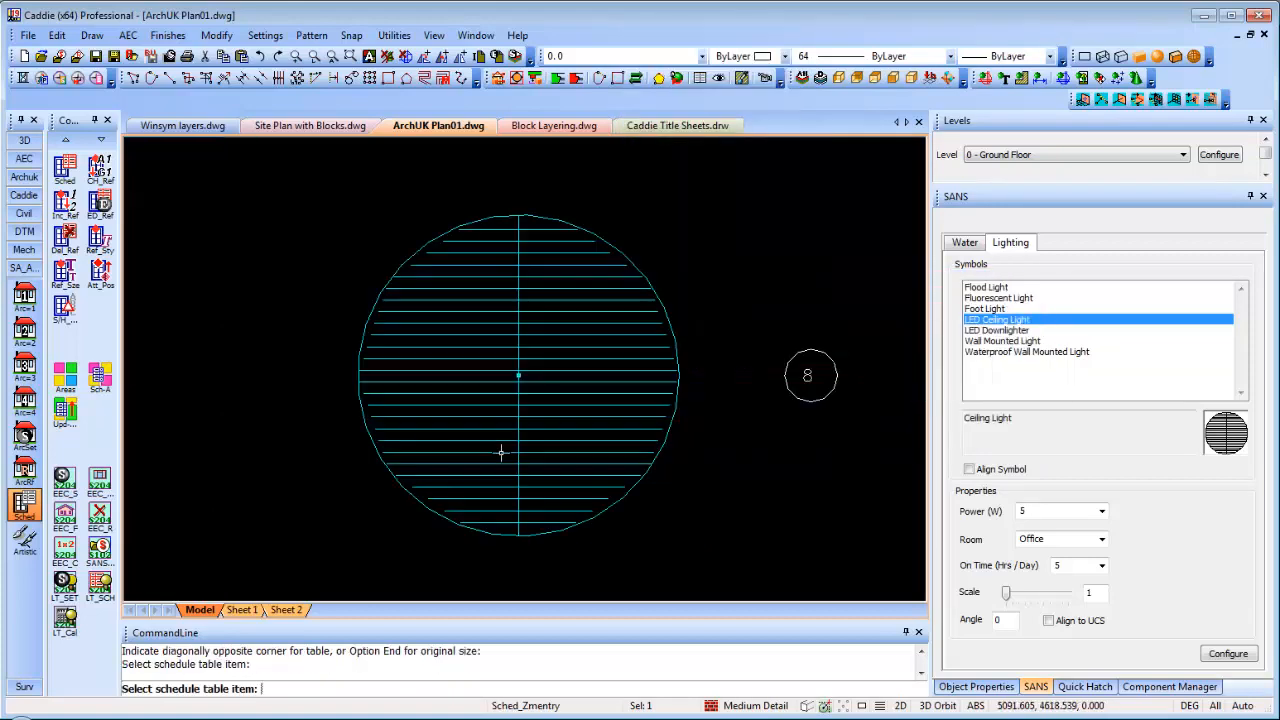
scroll(526, 412, "down", 4)
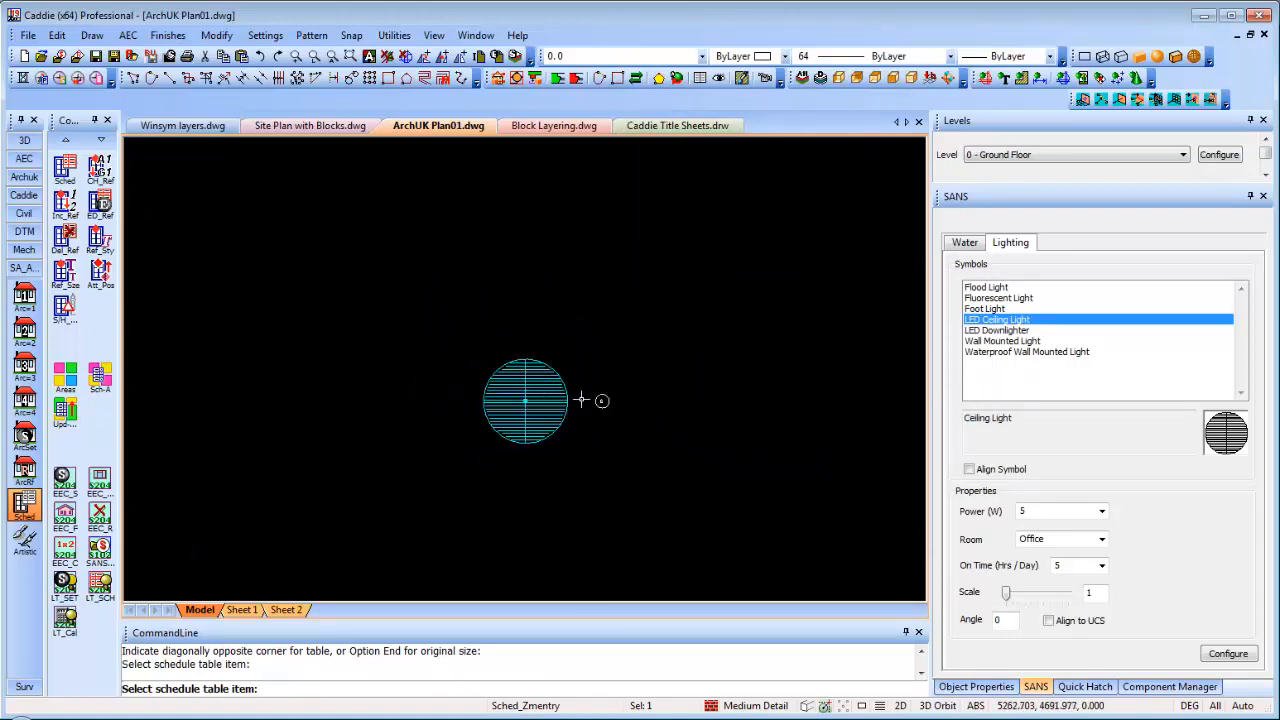
key("Escape")
scroll(603, 402, "down", 3)
scroll(600, 414, "up", 4)
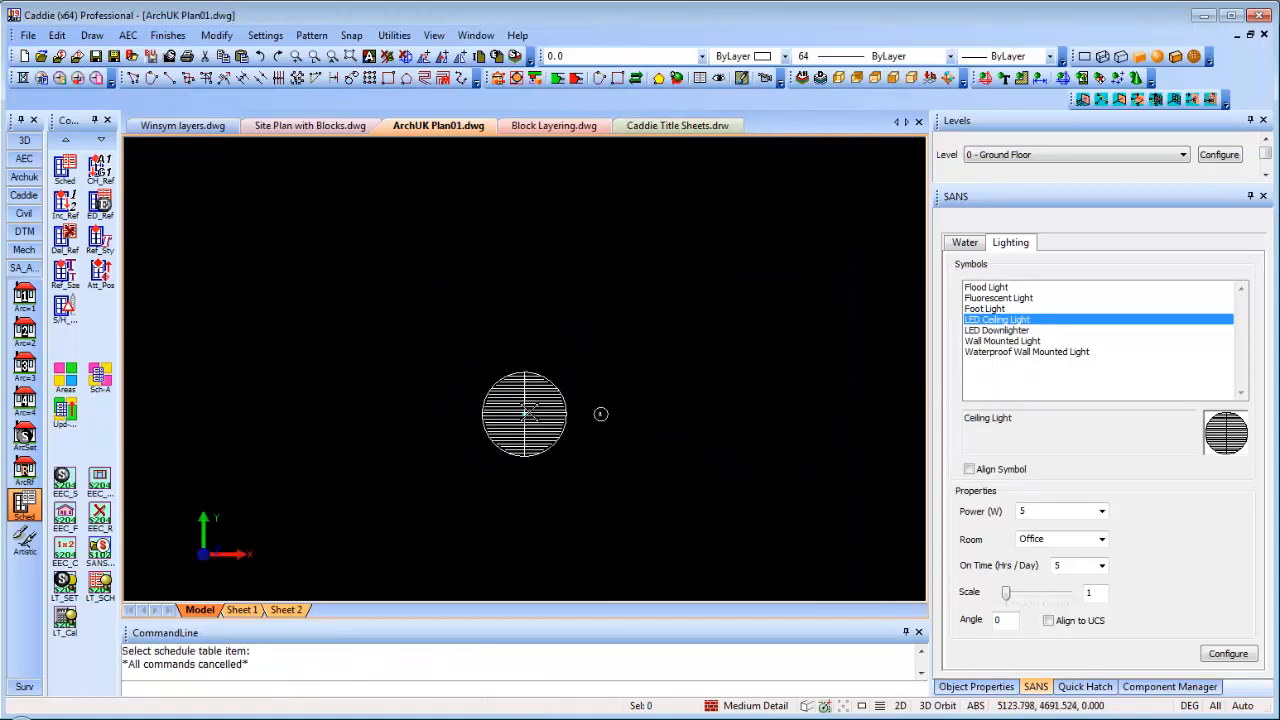
scroll(527, 412, "down", 3)
scroll(530, 412, "up", 4)
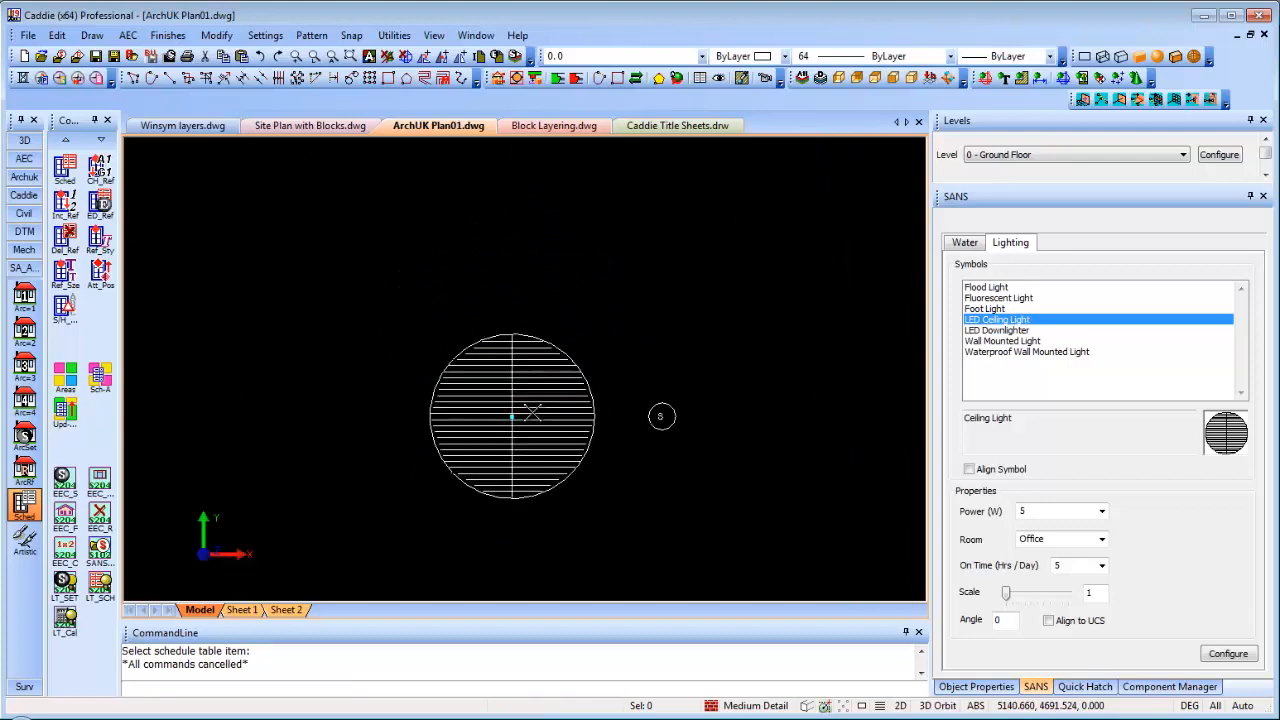
left_click(533, 413)
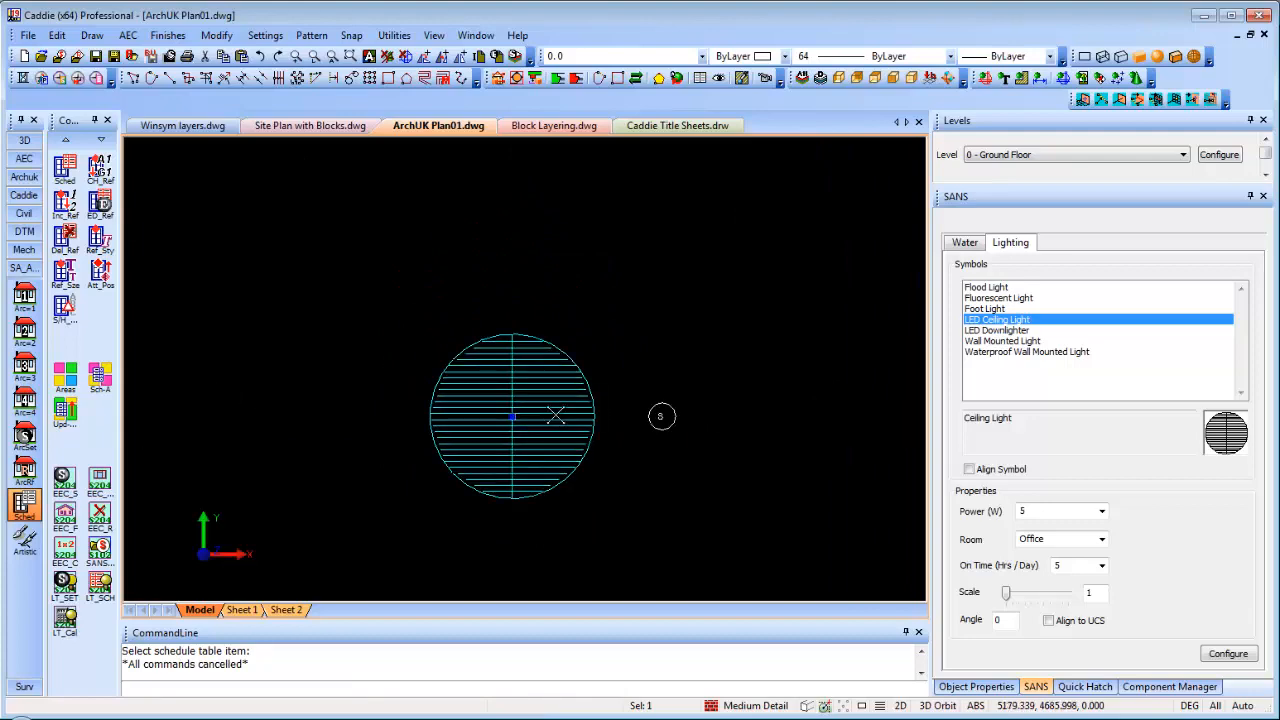
scroll(558, 414, "down", 5)
scroll(420, 363, "up", 4)
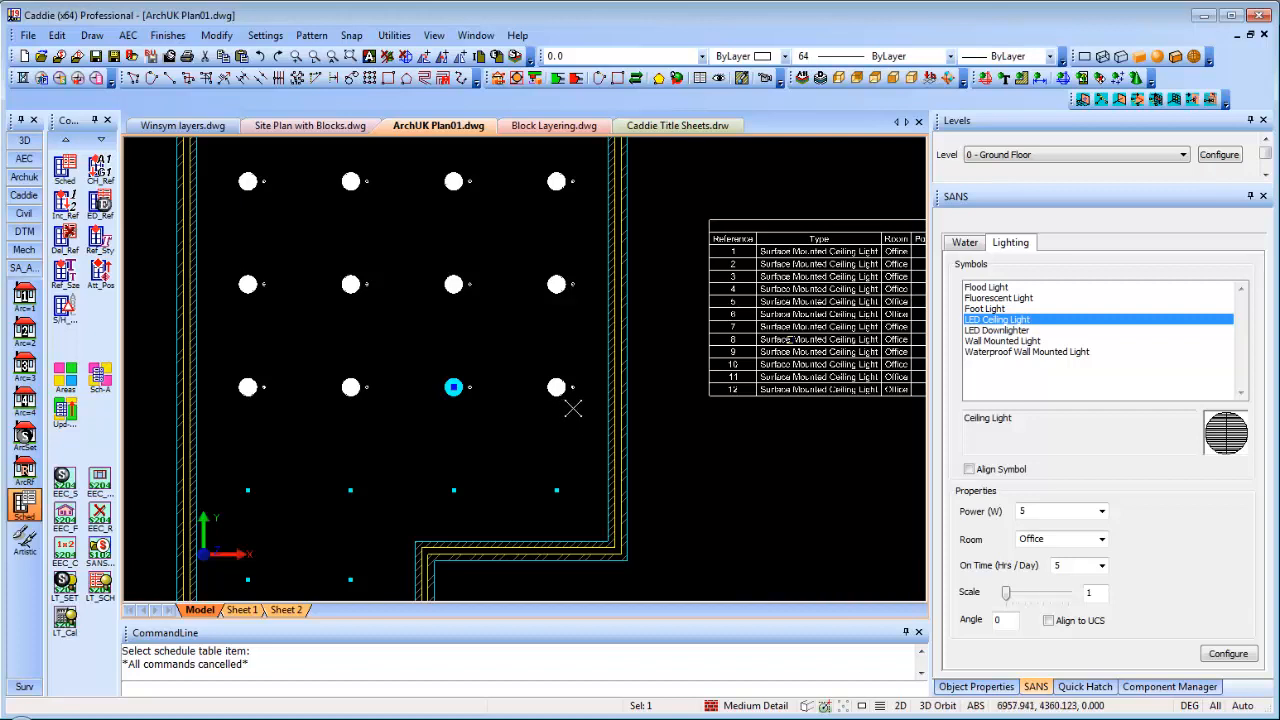
Switch to Block Layering.dwg and show the left window block in the Object Properties panel
left_click(554, 130)
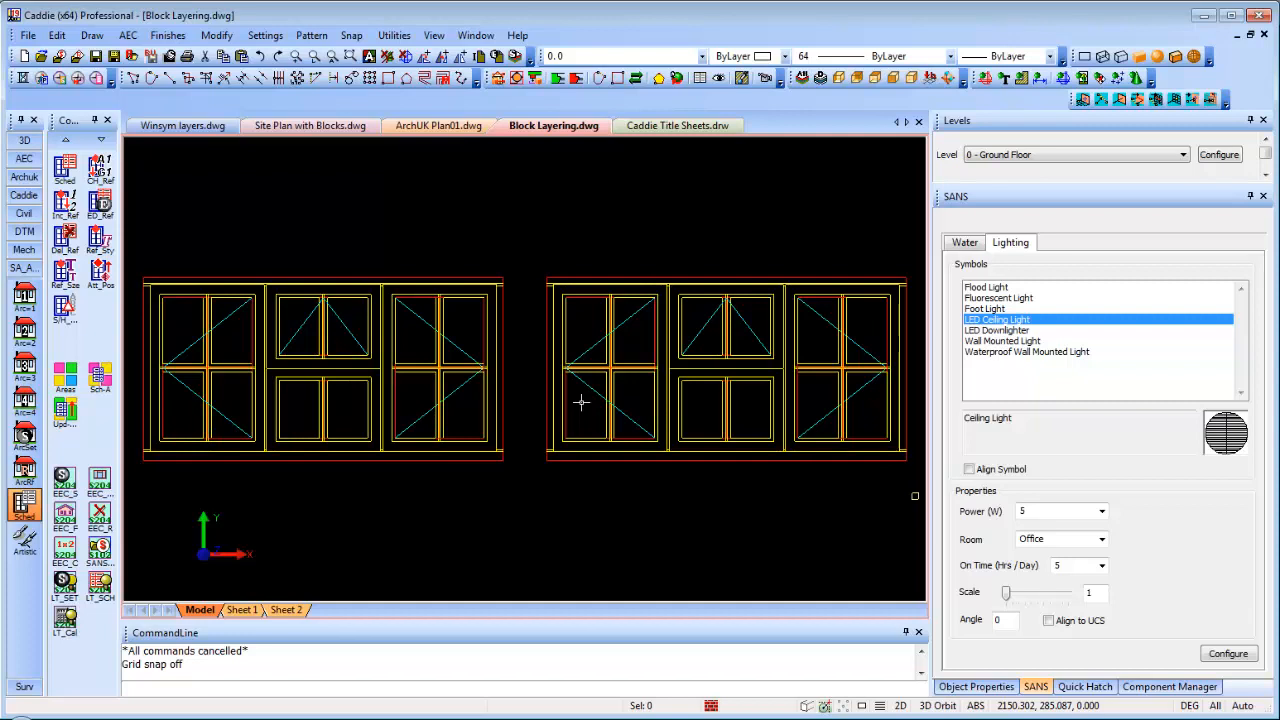
left_click(998, 687)
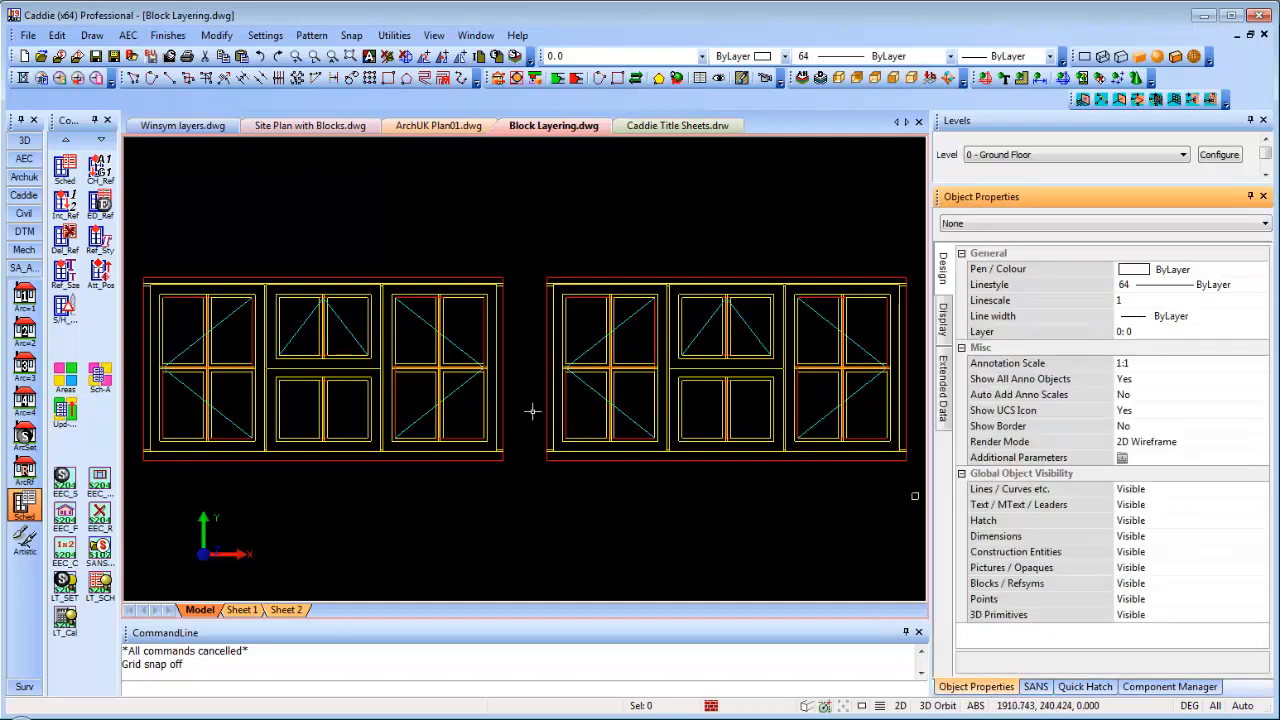
left_click(408, 272)
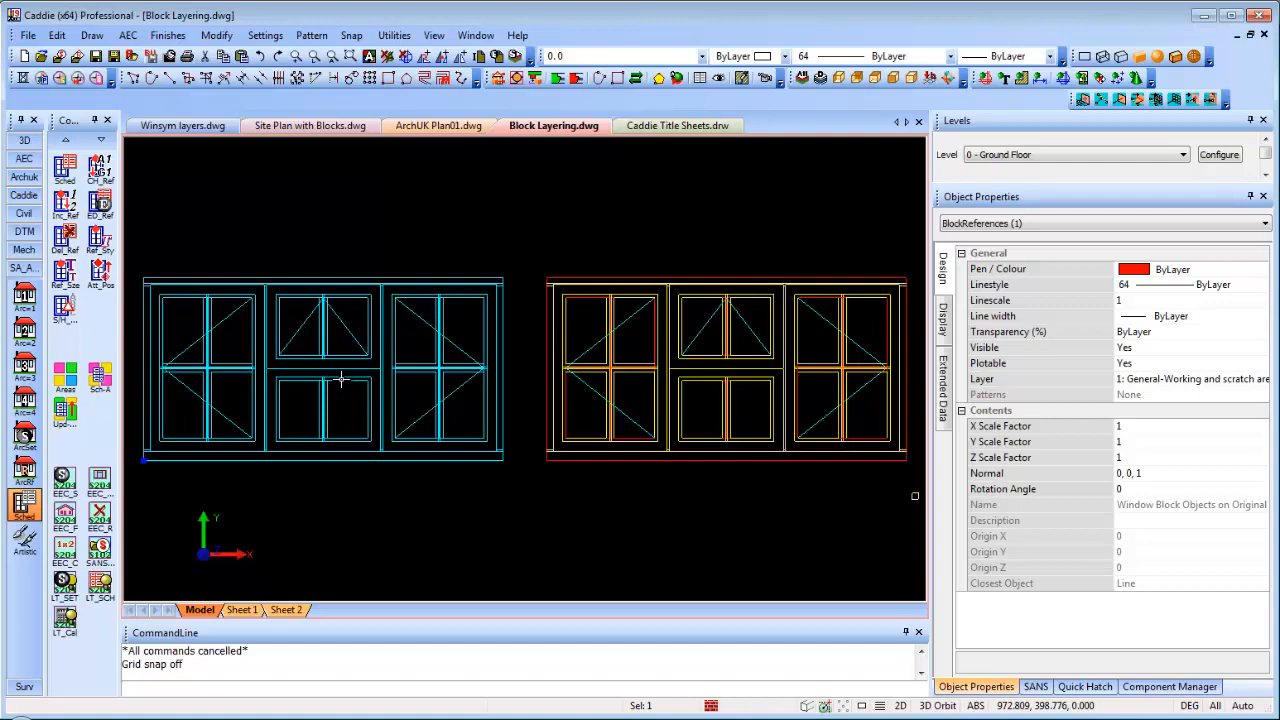
Undo the previous copy and place one copy of the window block above the originals
key("ctrl+z")
right_click(408, 410)
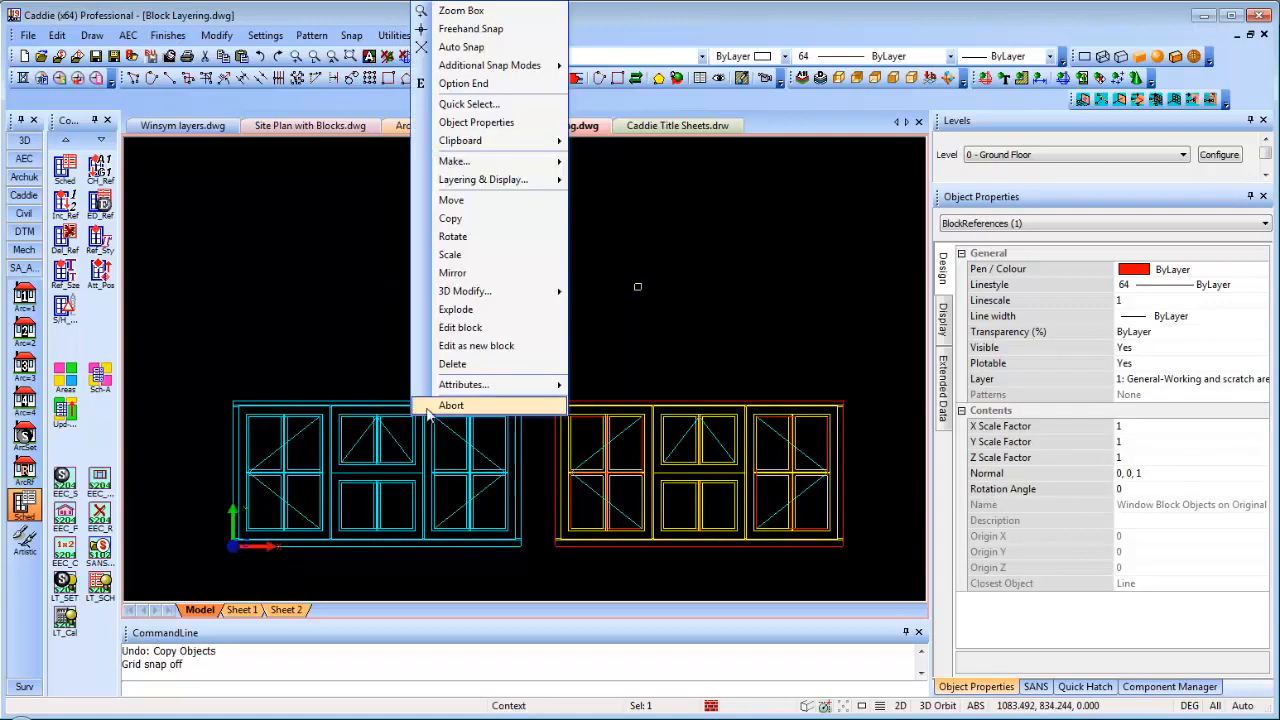
left_click(453, 222)
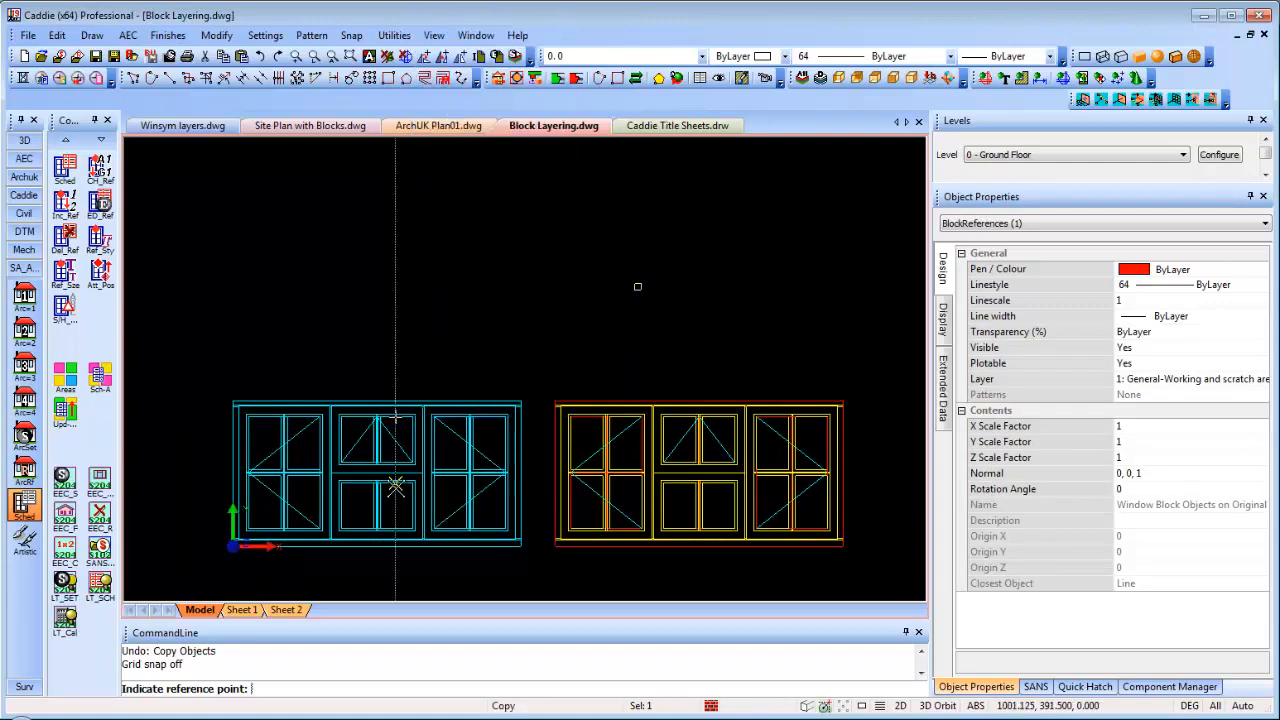
left_click(391, 486)
left_click(487, 287)
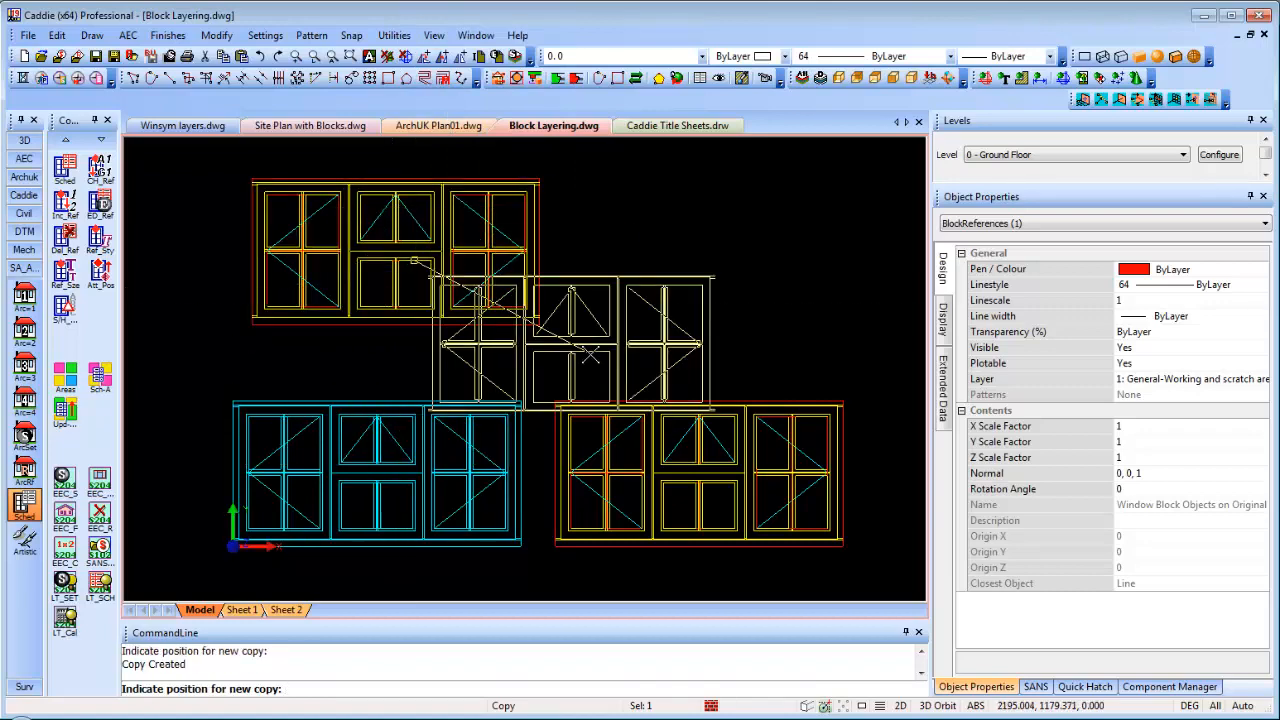
key("Escape")
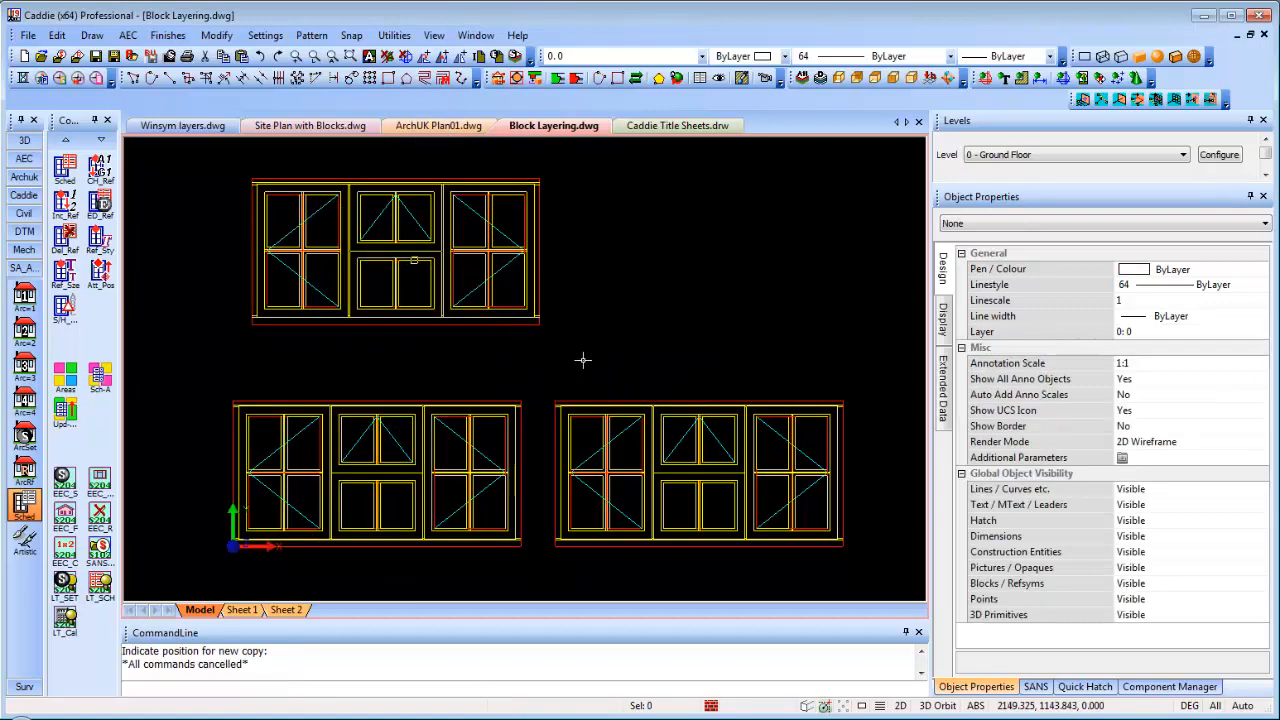
Turn the top window copy into a new separate block named Block
left_click(465, 180)
right_click(465, 181)
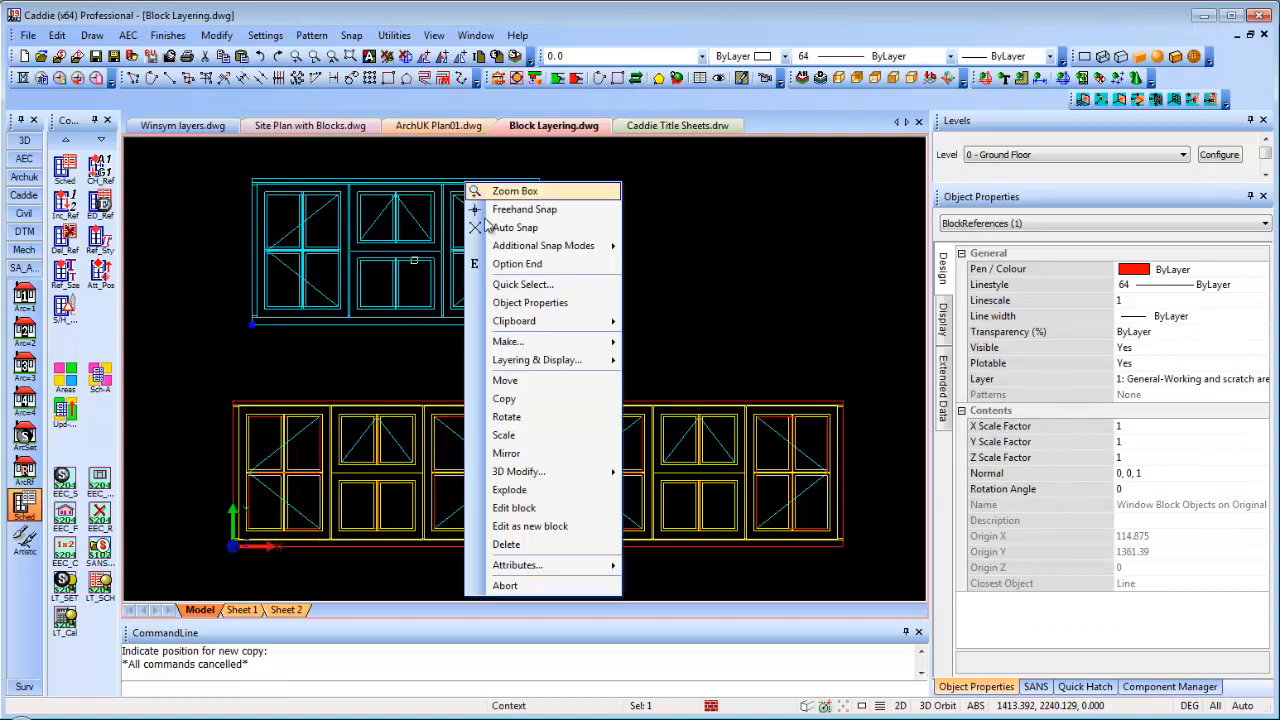
left_click(555, 526)
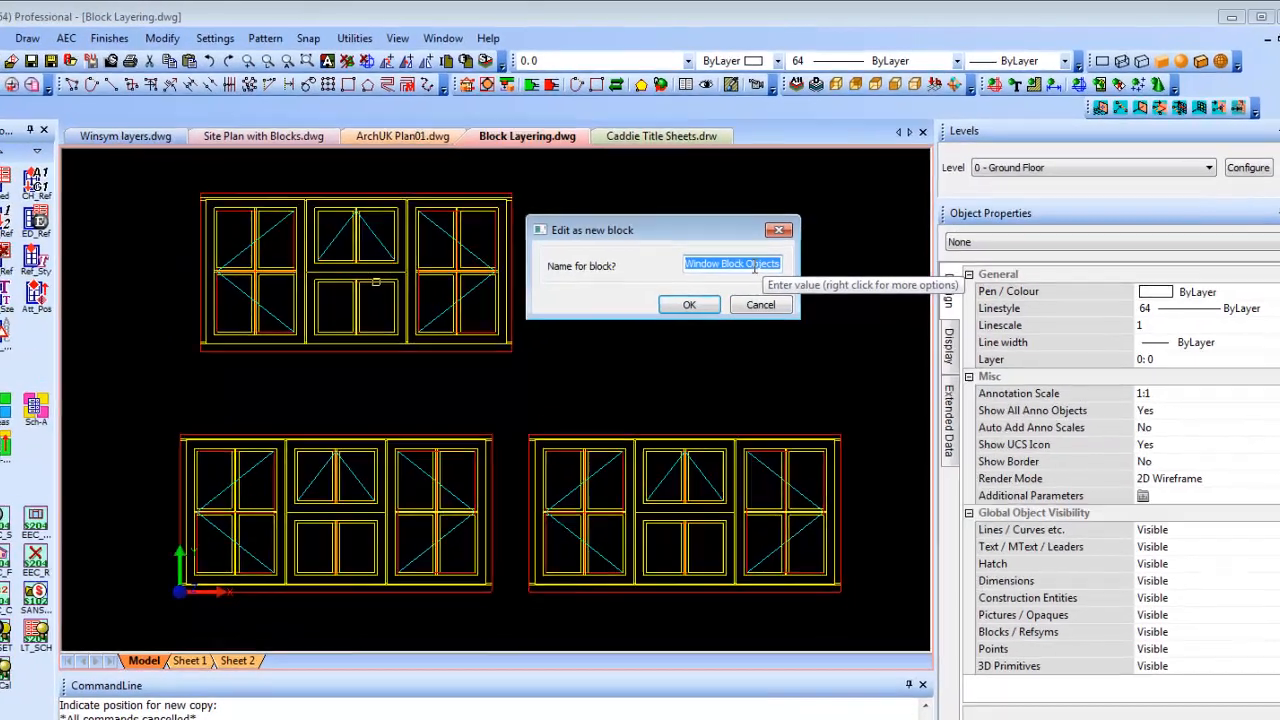
key("BackSpace")
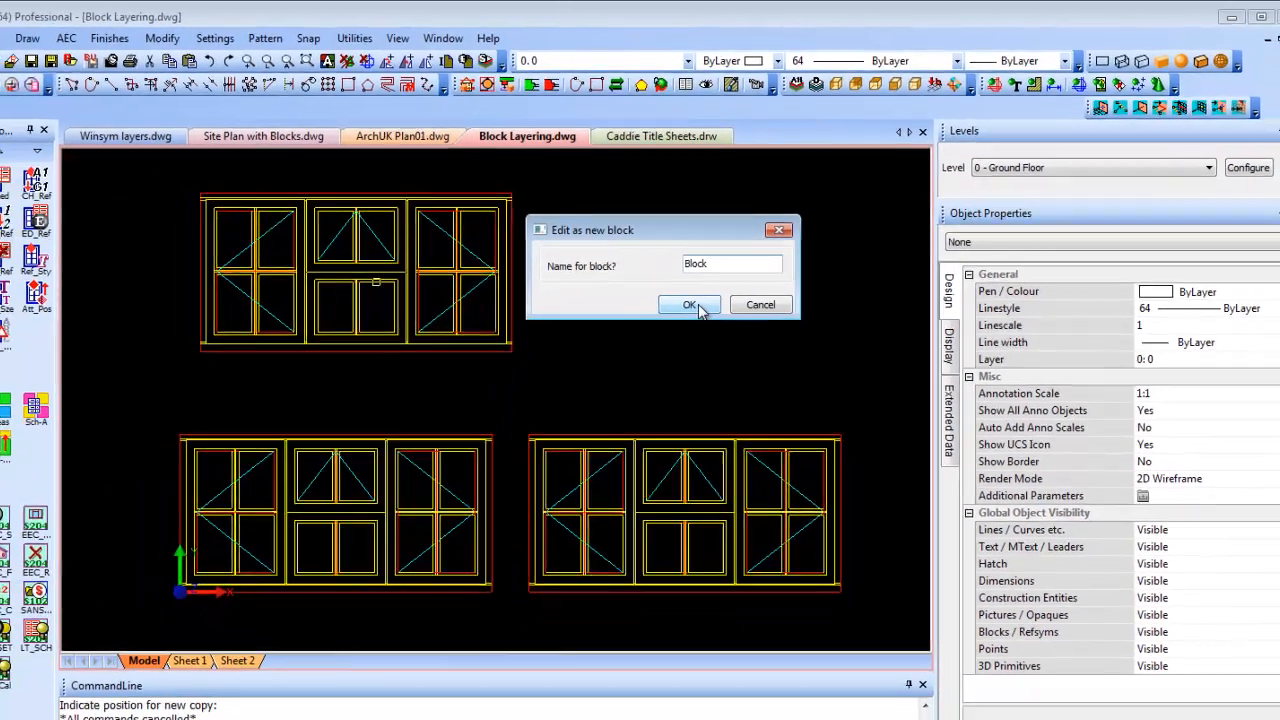
left_click(668, 340)
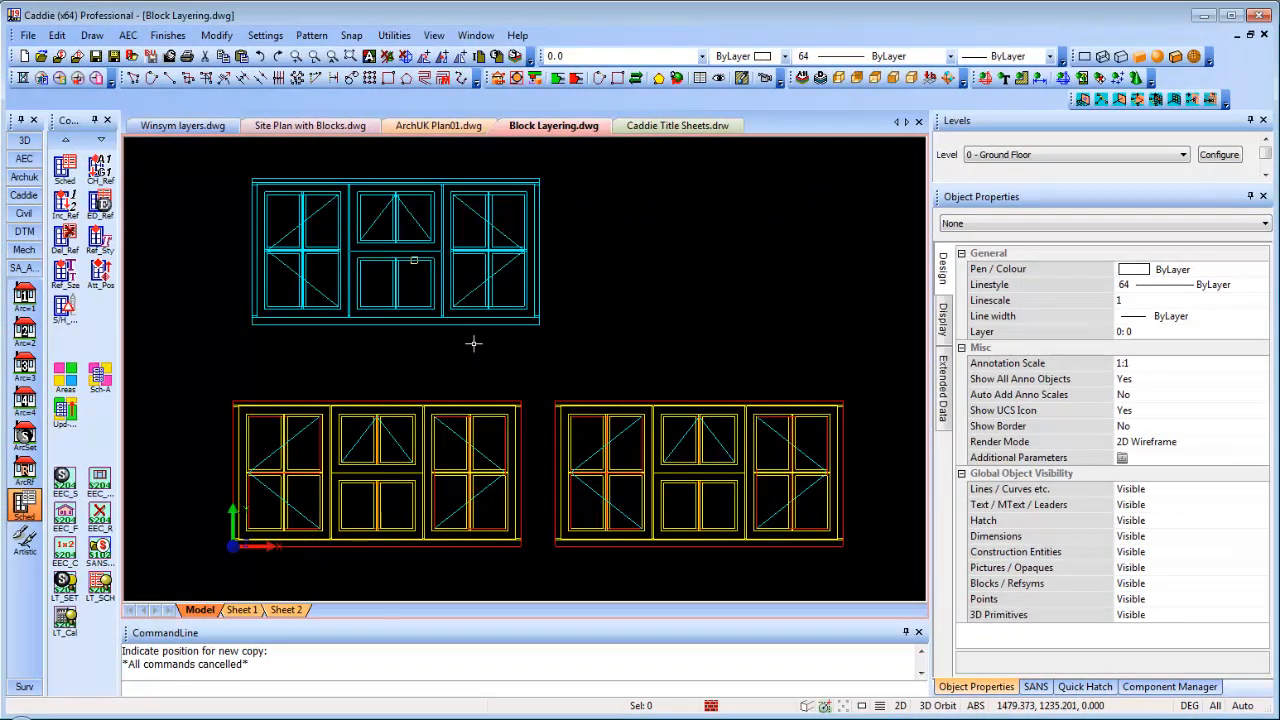
right_click(502, 290)
left_click(578, 486)
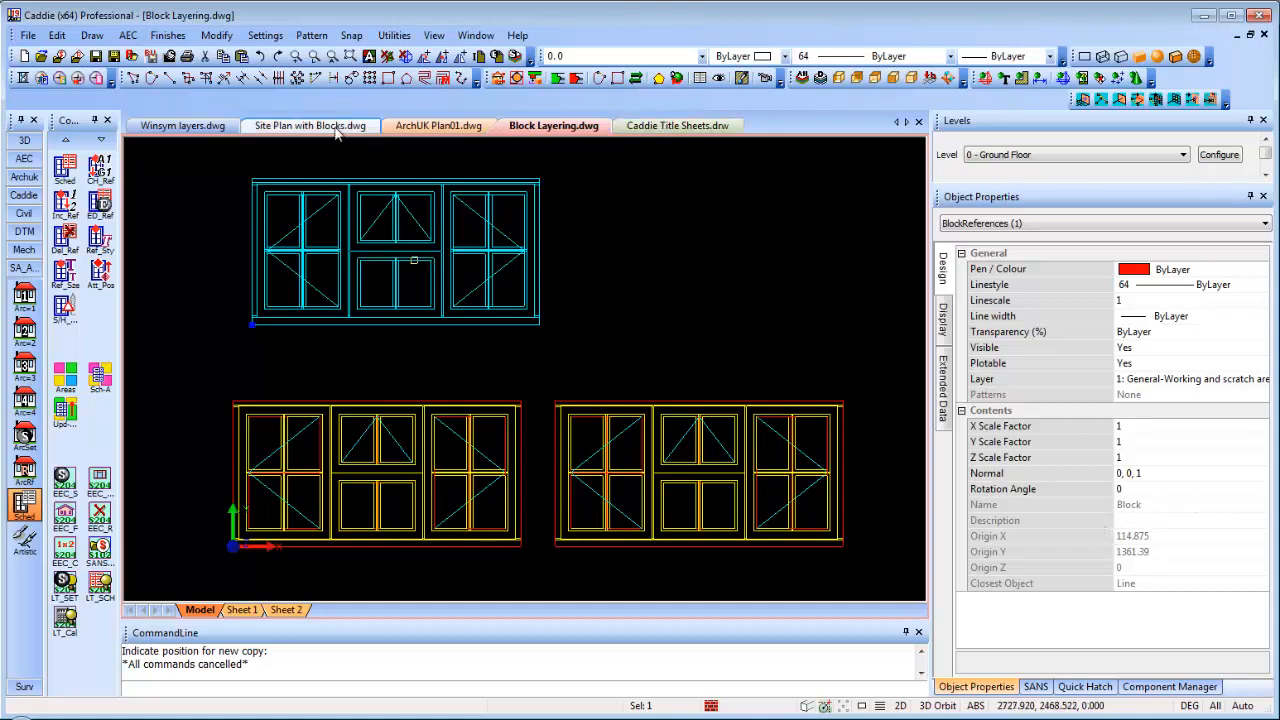
In Winsym layers, place one copy of the tree to the right of the original
left_click(205, 127)
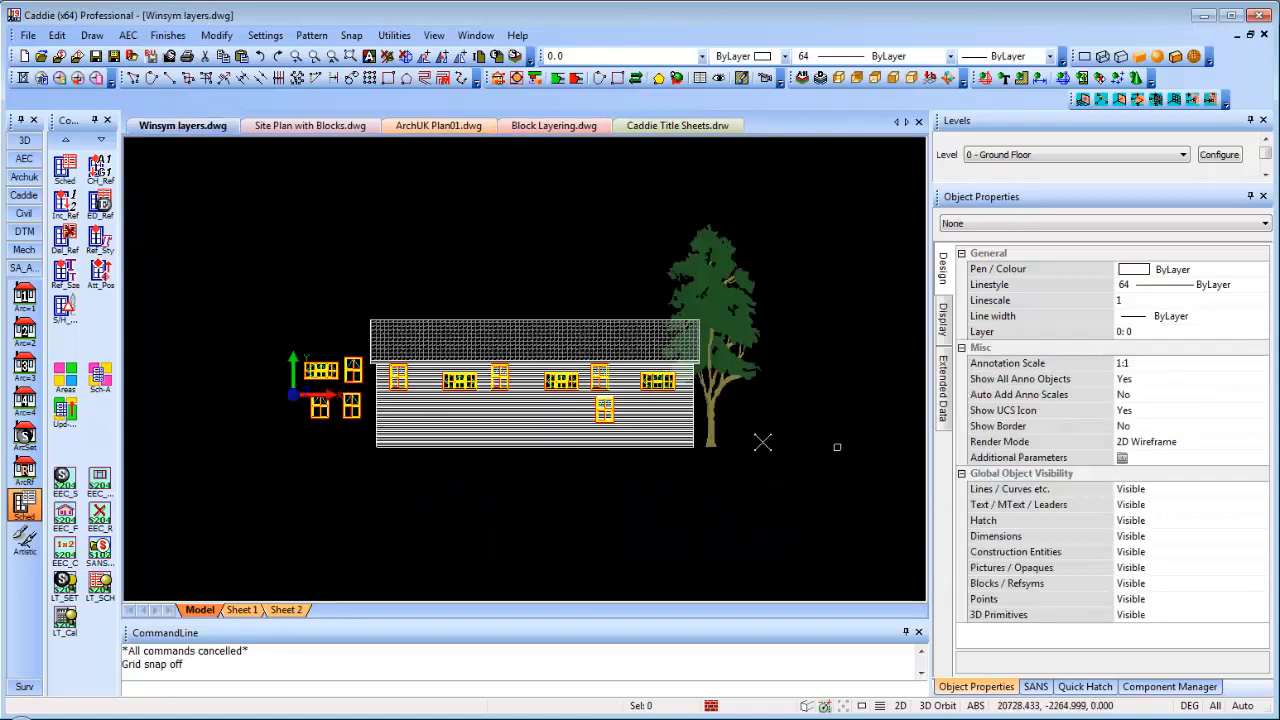
left_click(735, 362)
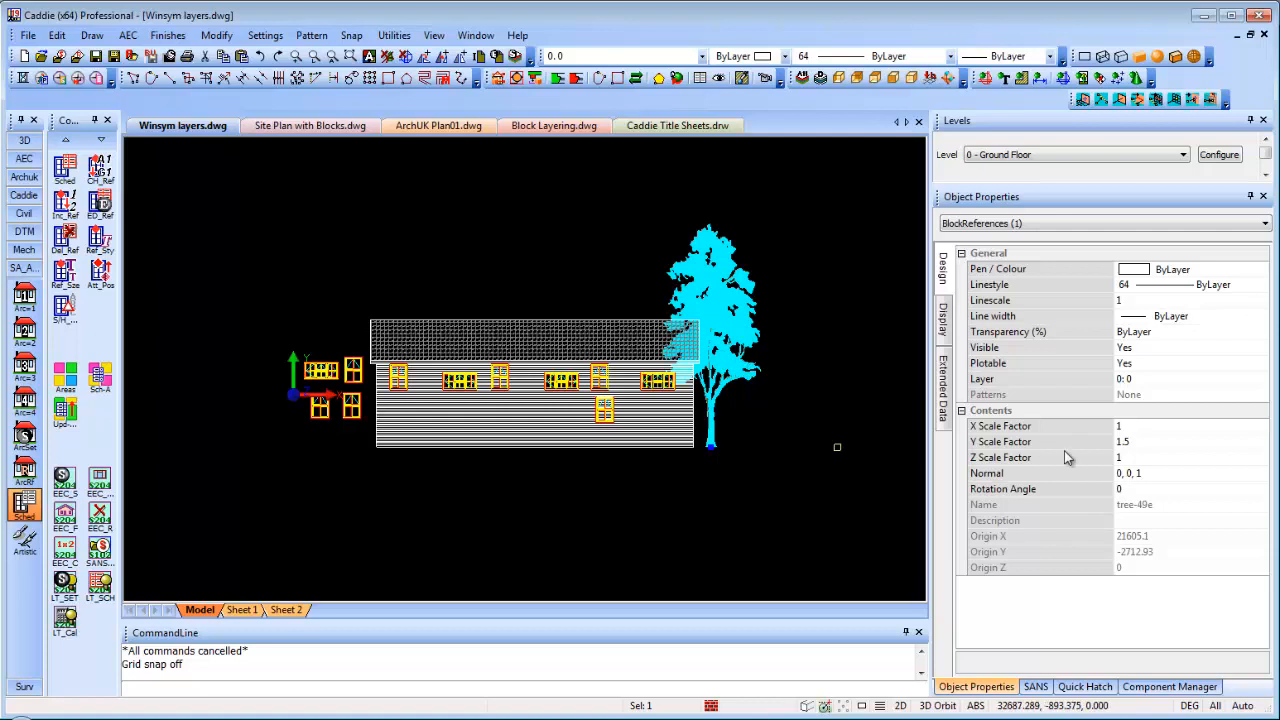
left_click(1141, 441)
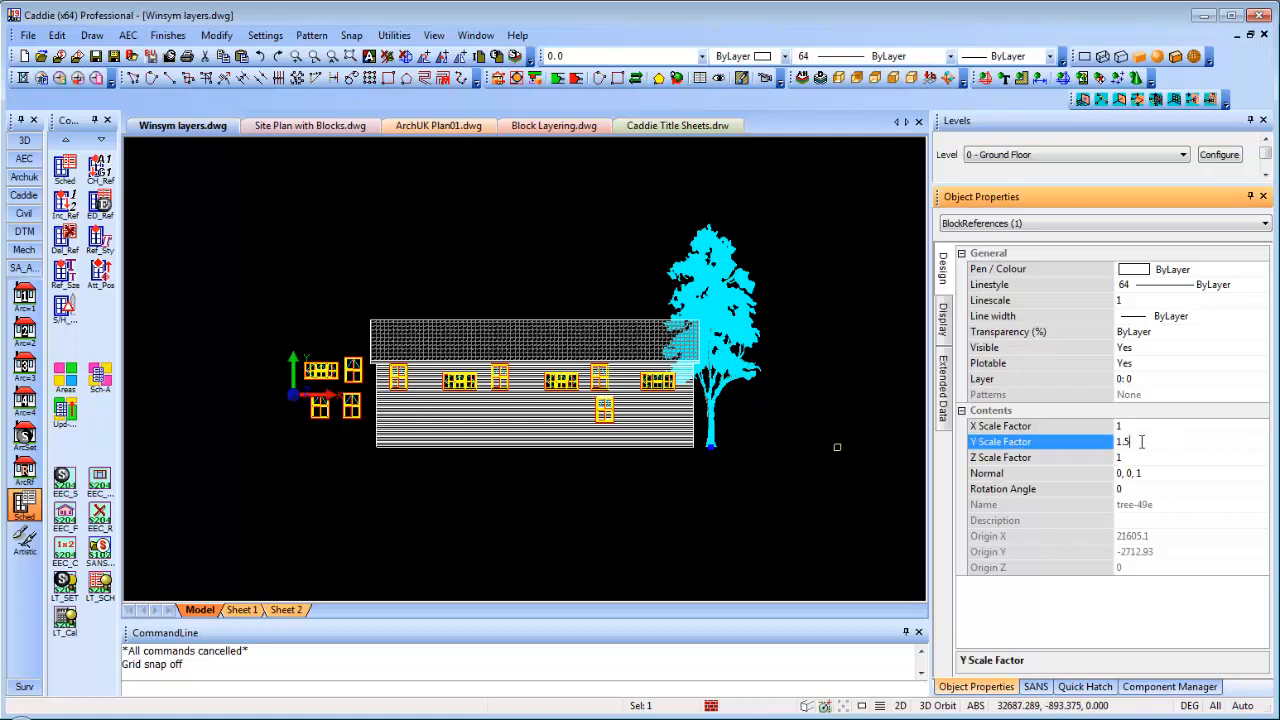
right_click(797, 424)
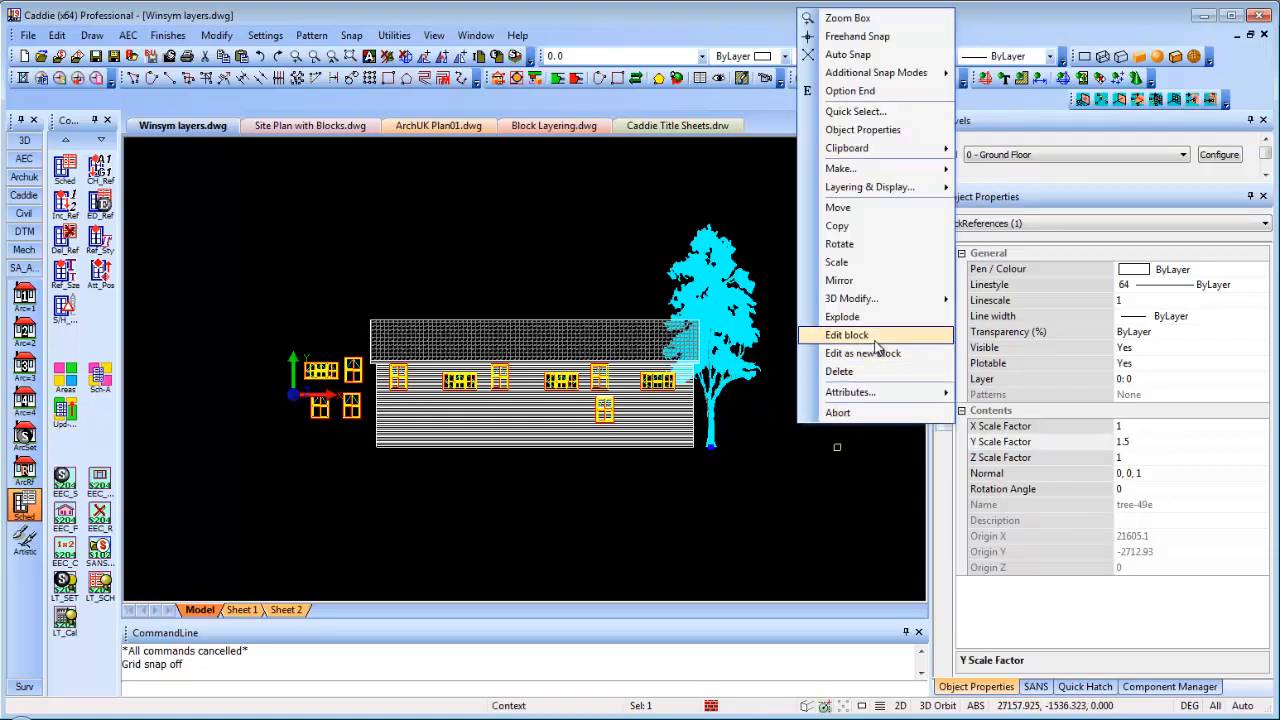
left_click(838, 227)
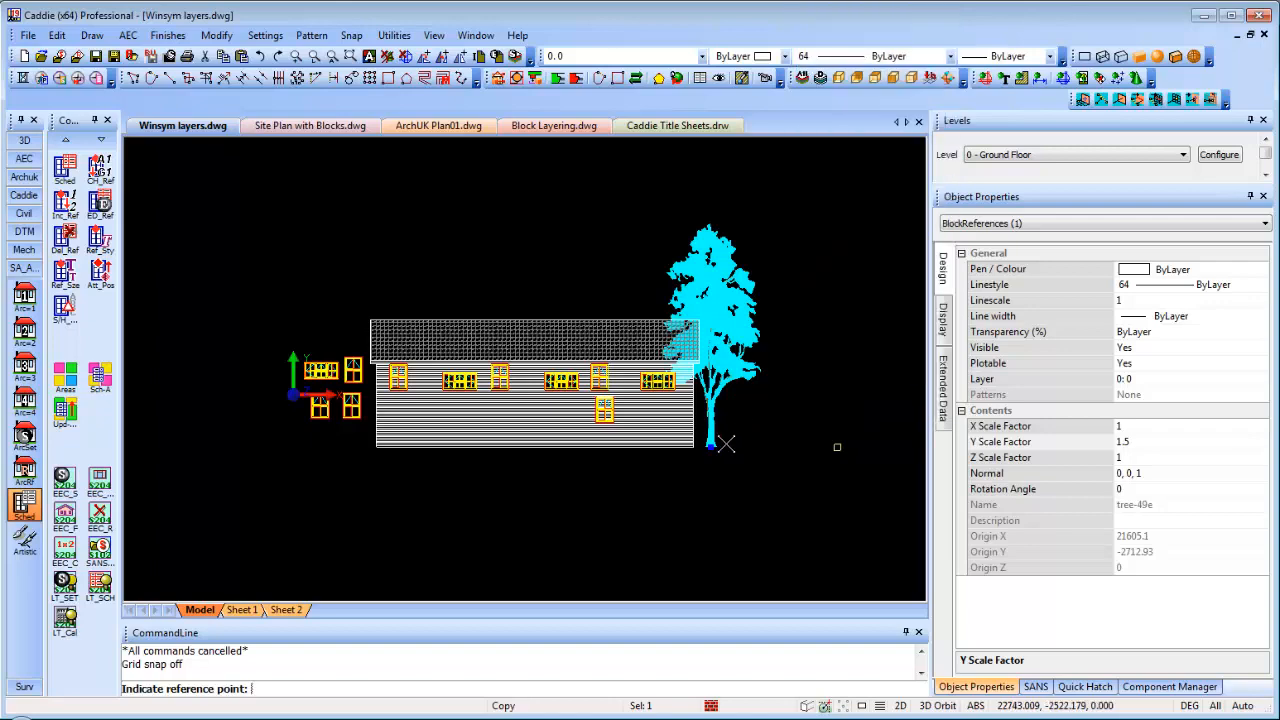
left_click(712, 444)
left_click(826, 444)
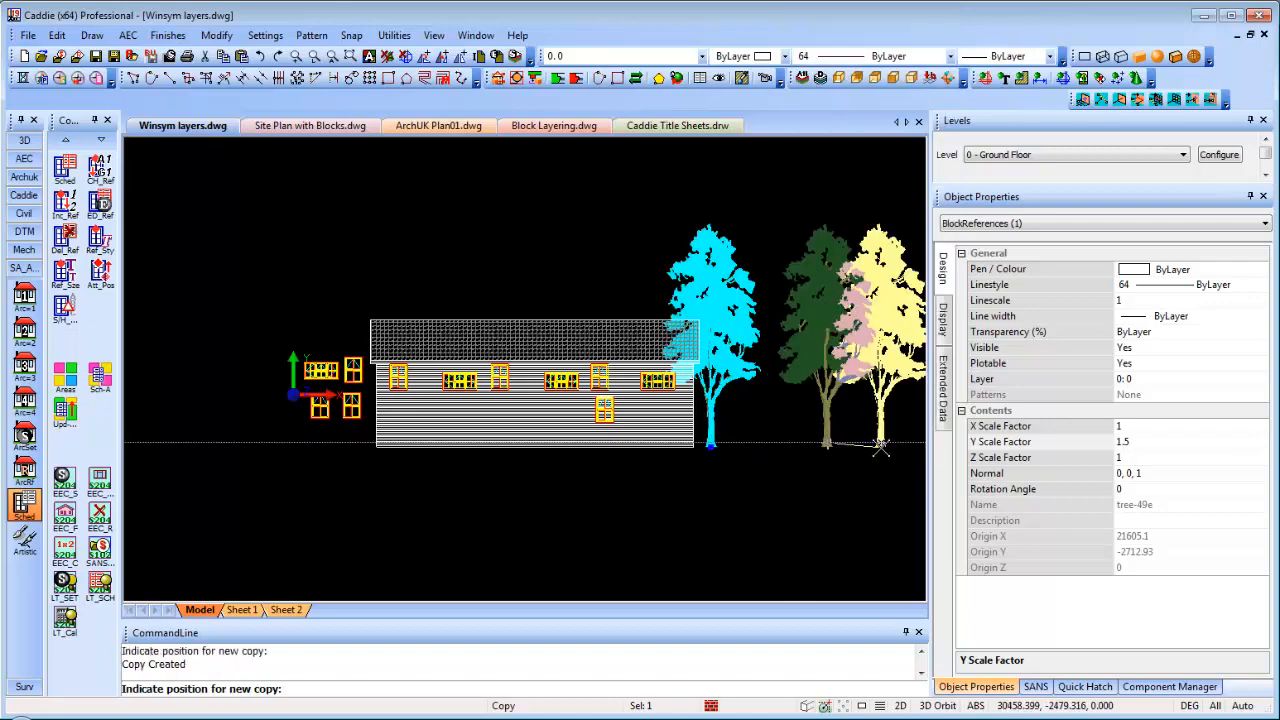
key("Escape")
Set the right-hand tree copy's Y Scale Factor to 1
left_click(850, 365)
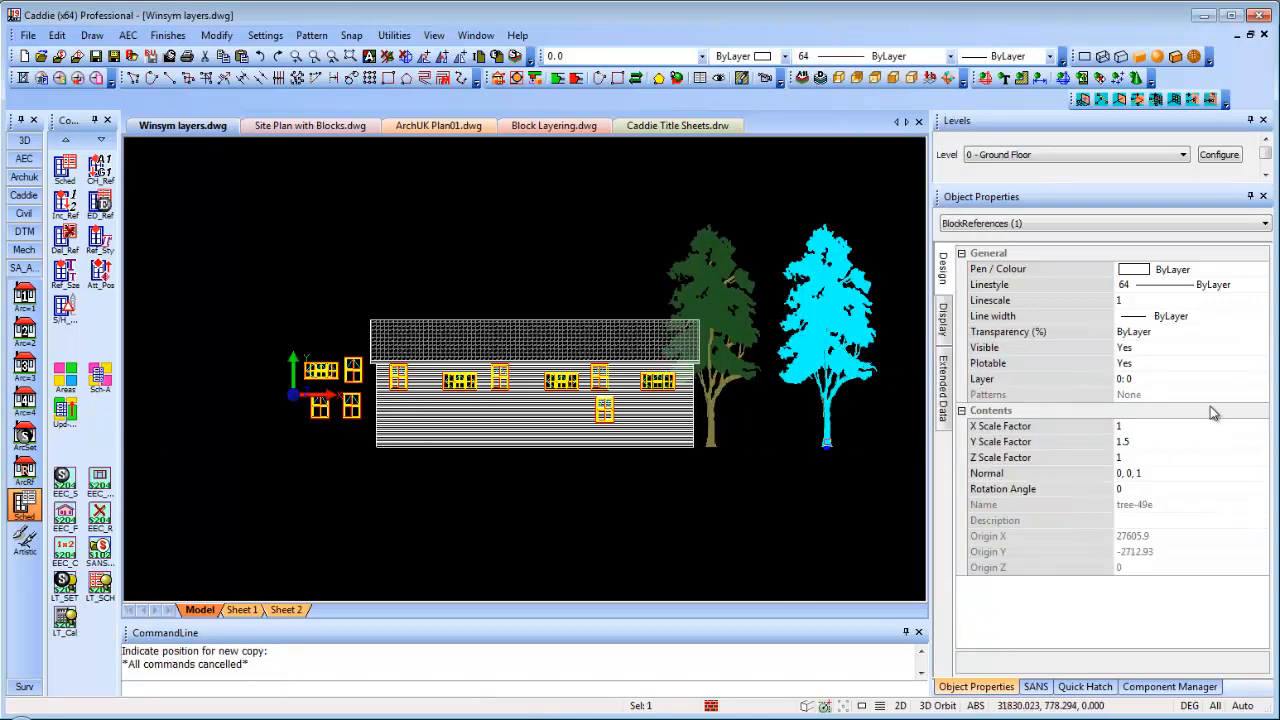
left_click(1140, 443)
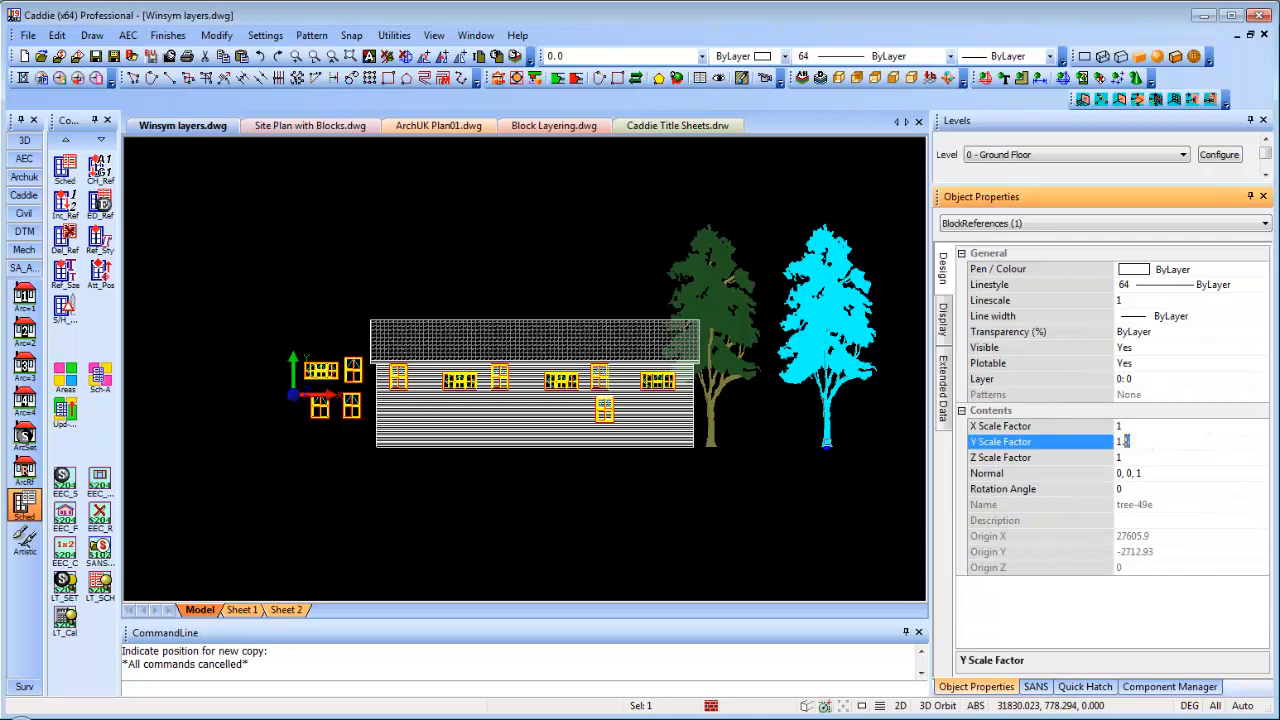
type("1")
key("Return")
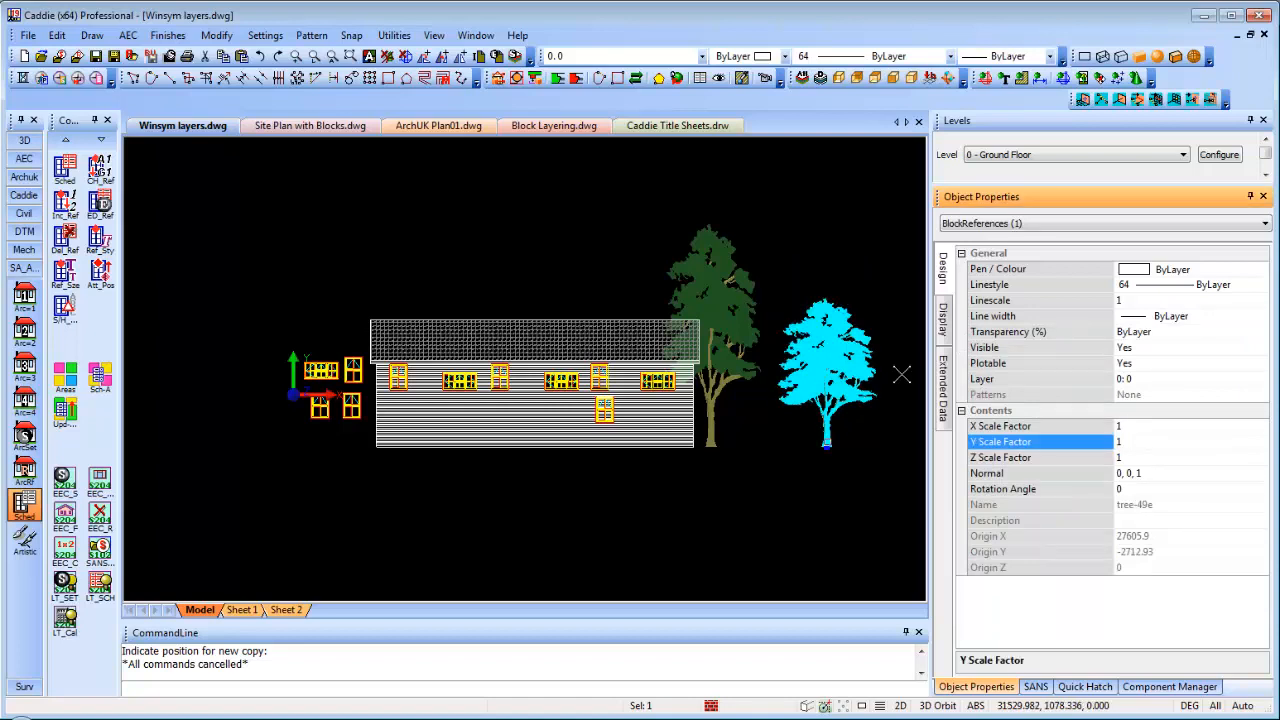
left_click(816, 380)
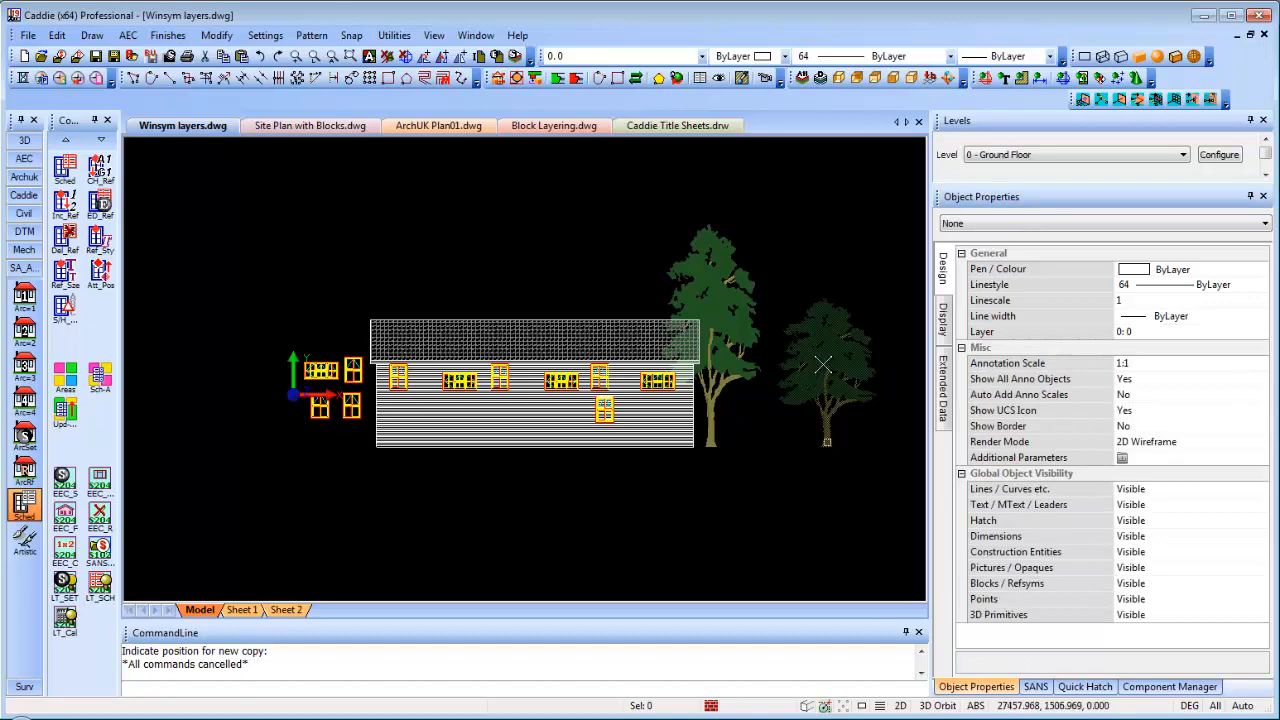
Make the shortened tree copy a separate new block named Block
left_click(824, 365)
right_click(824, 365)
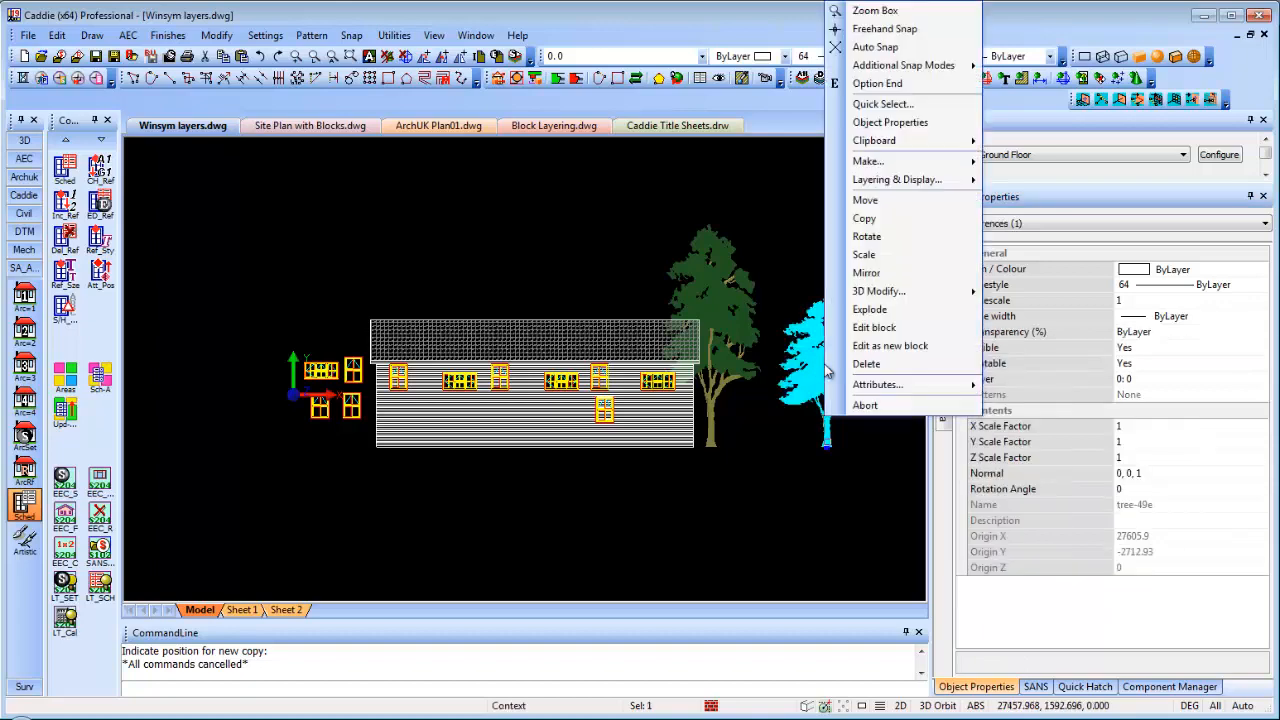
left_click(886, 346)
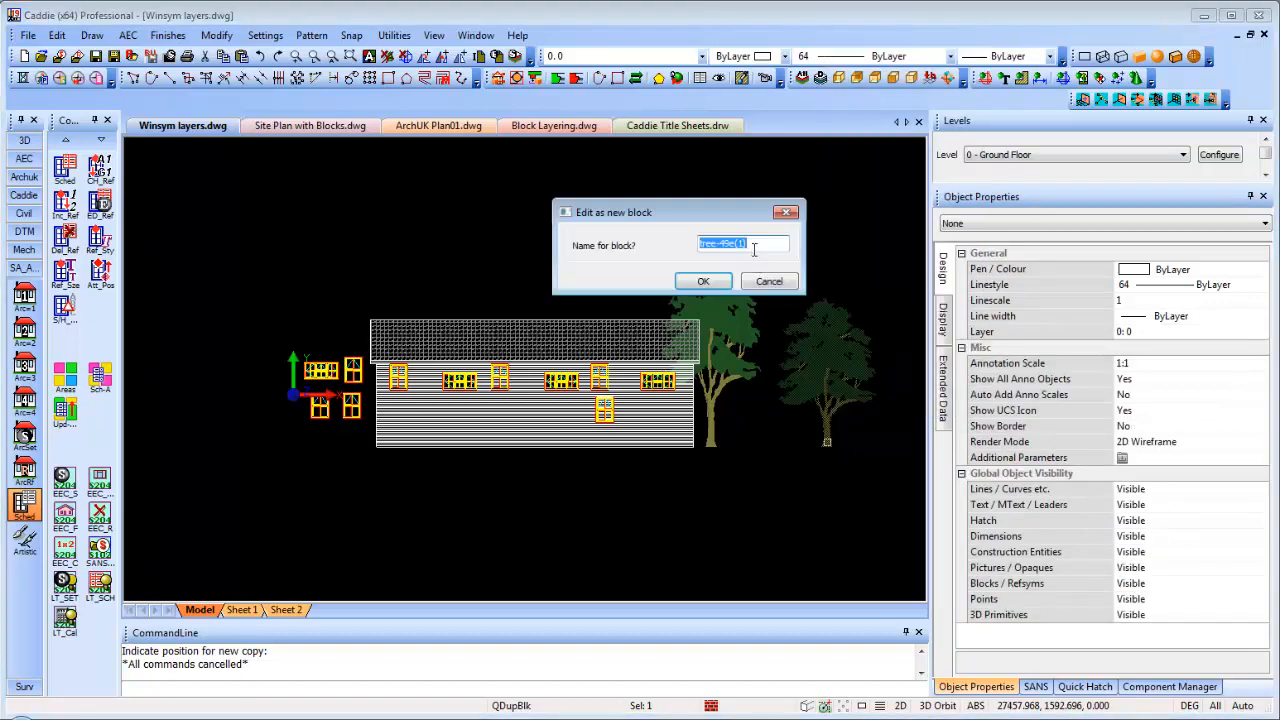
type("Block")
left_click(710, 282)
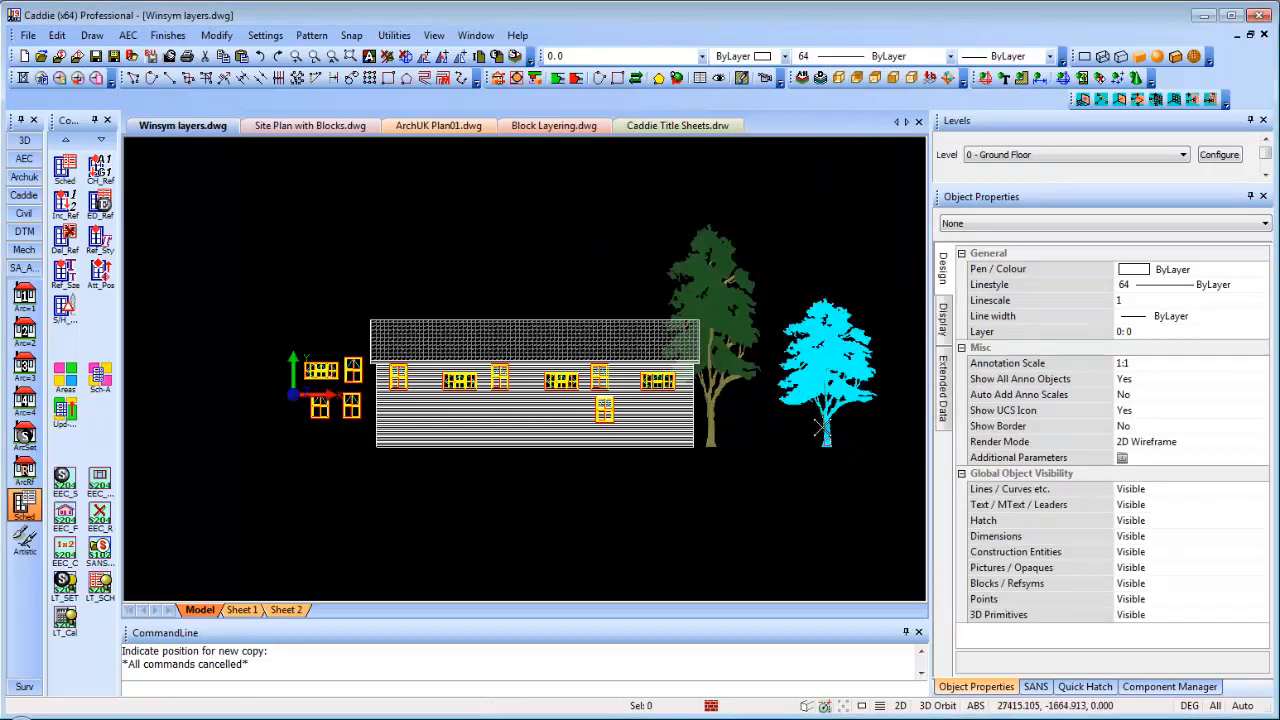
right_click(845, 446)
left_click(903, 641)
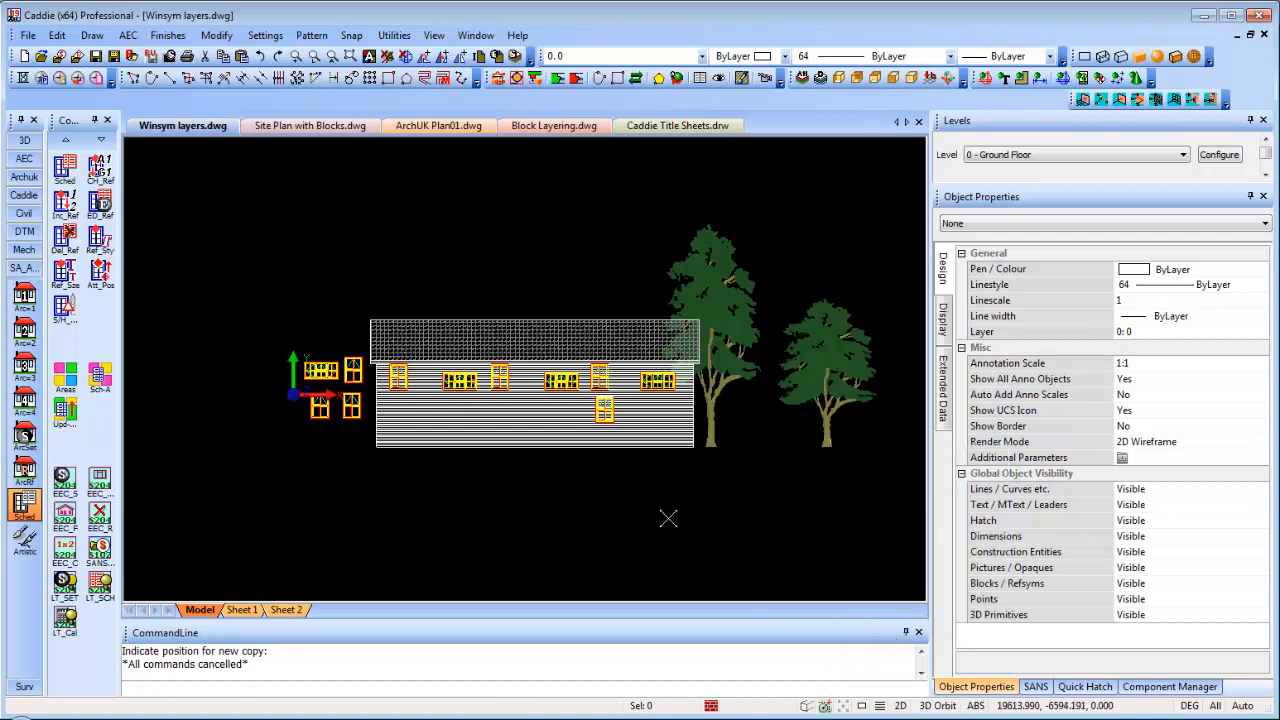
left_click(834, 362)
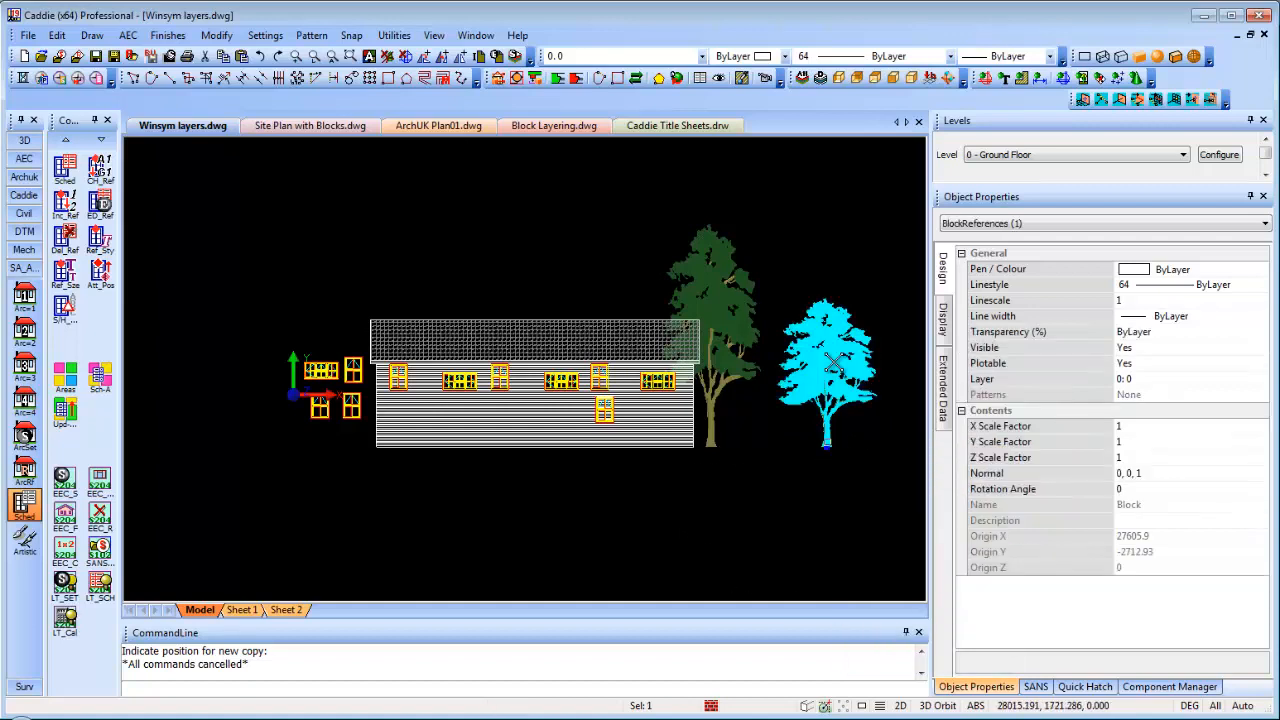
Copy the right-hand tree to the clipboard with its base as the origin point
right_click(836, 362)
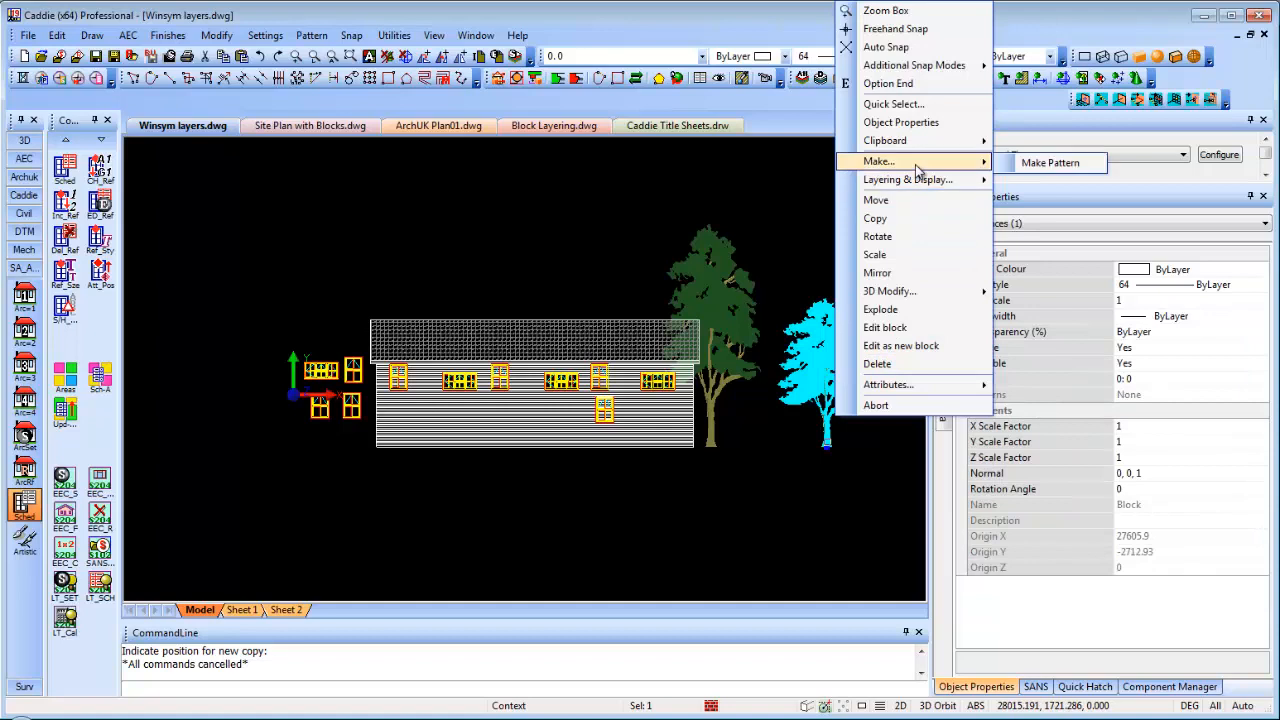
mouse_move(930, 141)
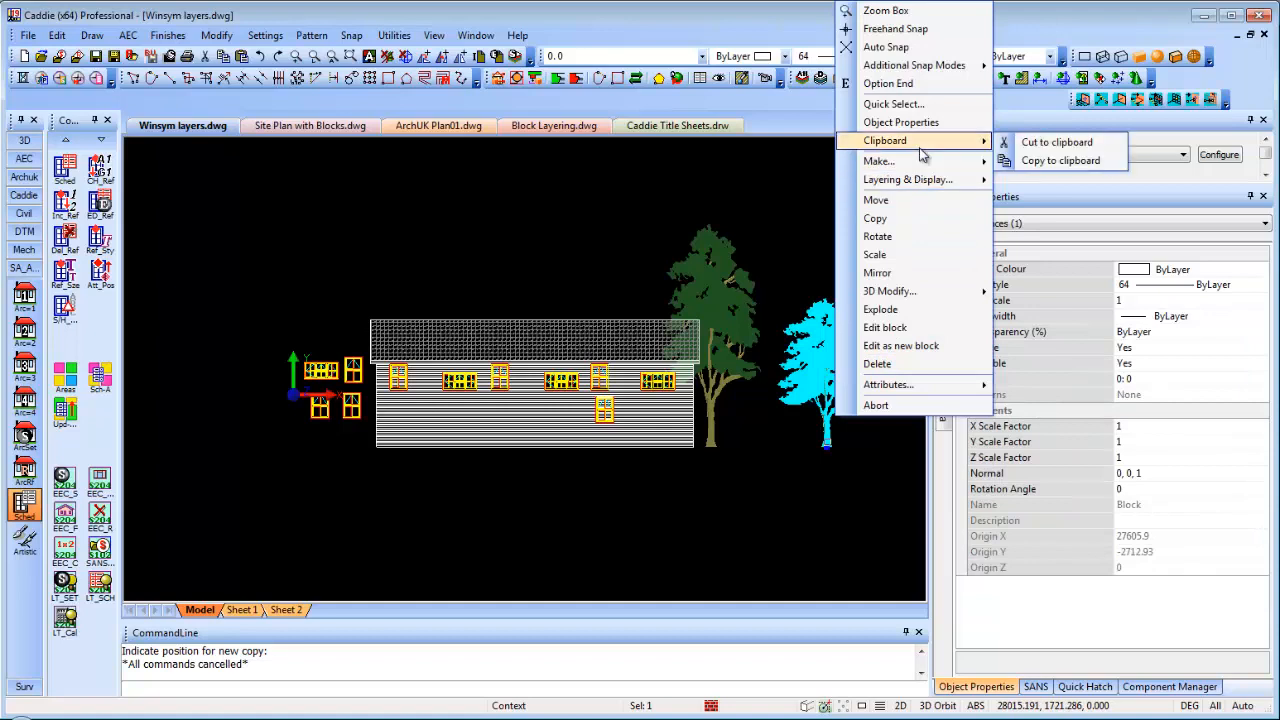
left_click(1062, 162)
left_click(826, 447)
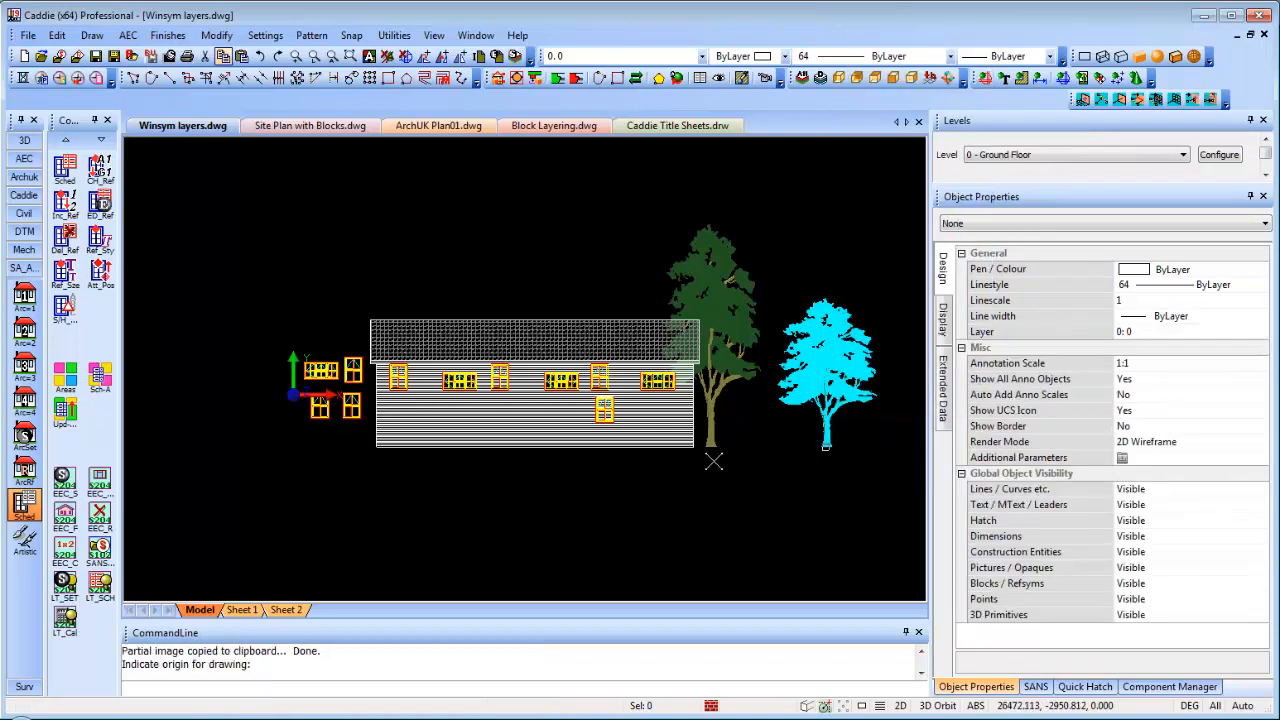
Paste into Block Layering.dwg without renaming duplicate blocks, placing one copy at the origin
left_click(551, 127)
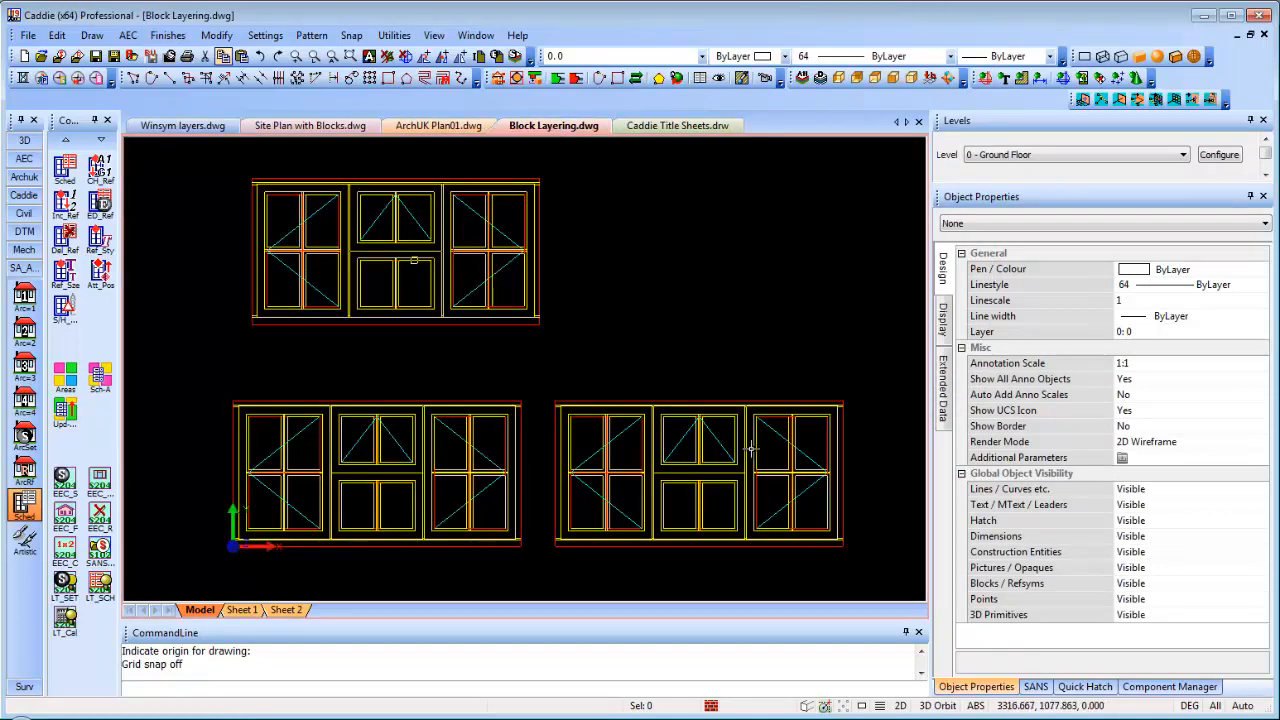
right_click(581, 331)
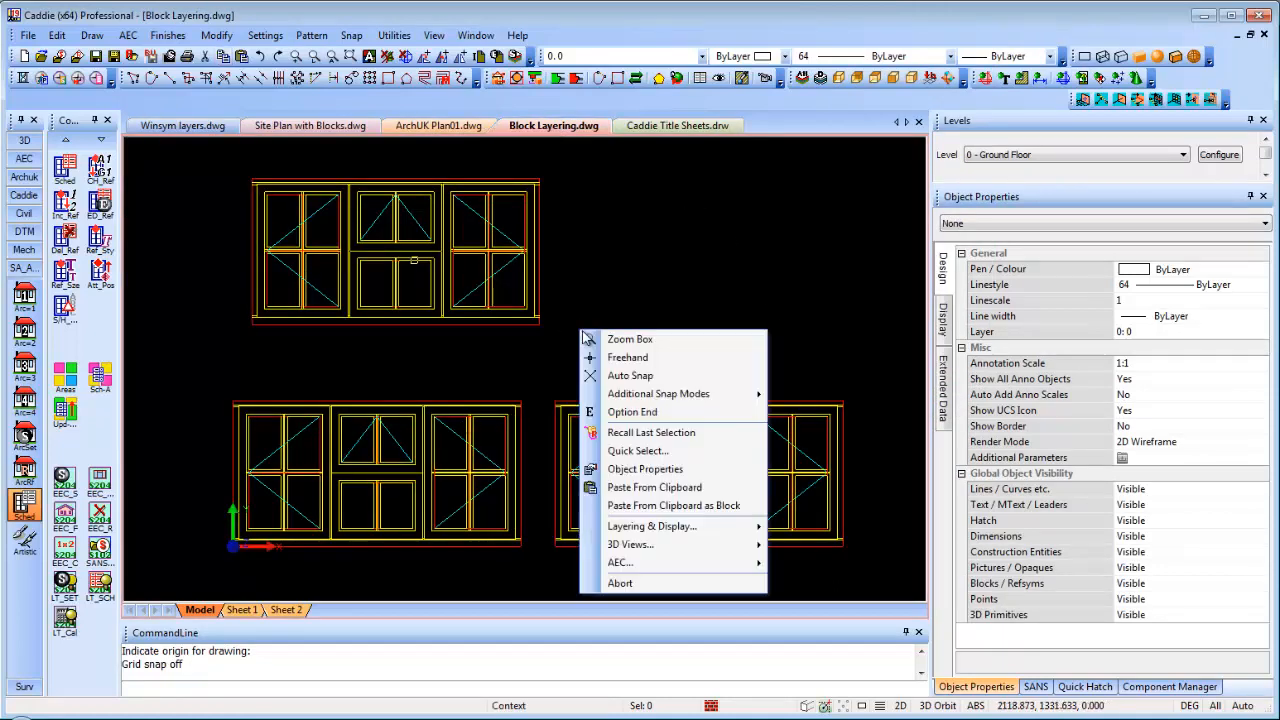
left_click(670, 488)
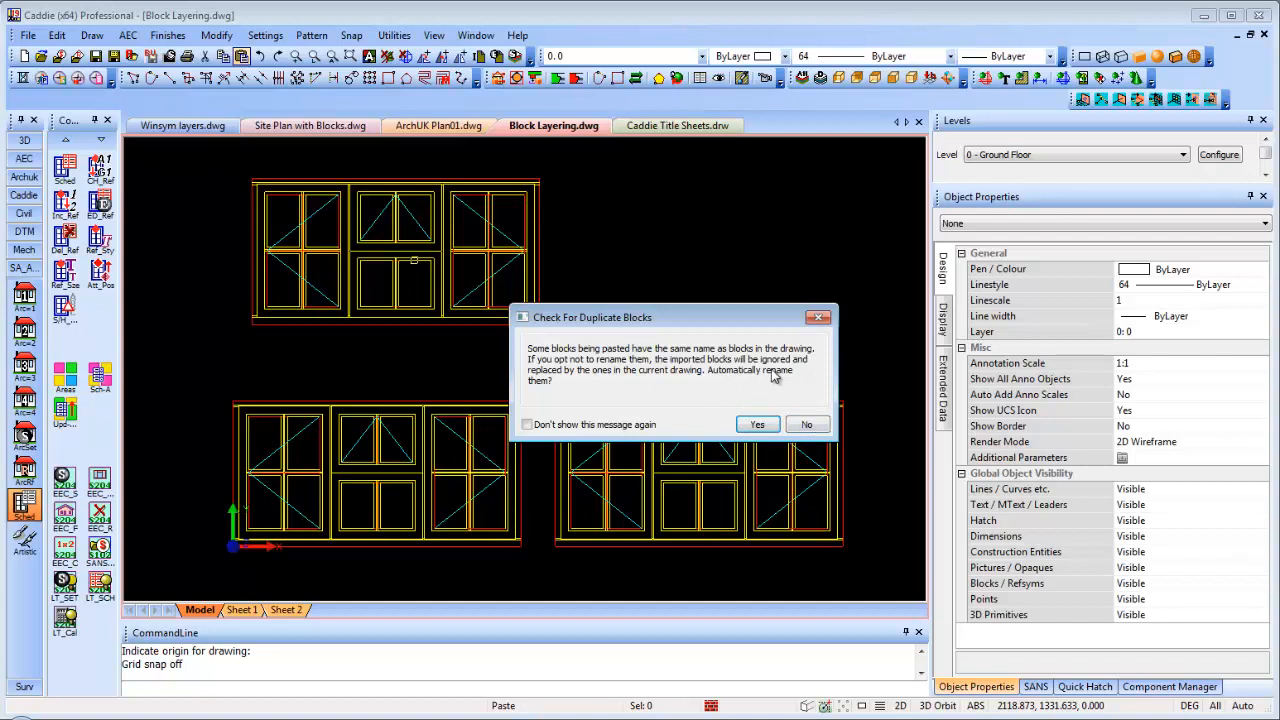
left_click(808, 428)
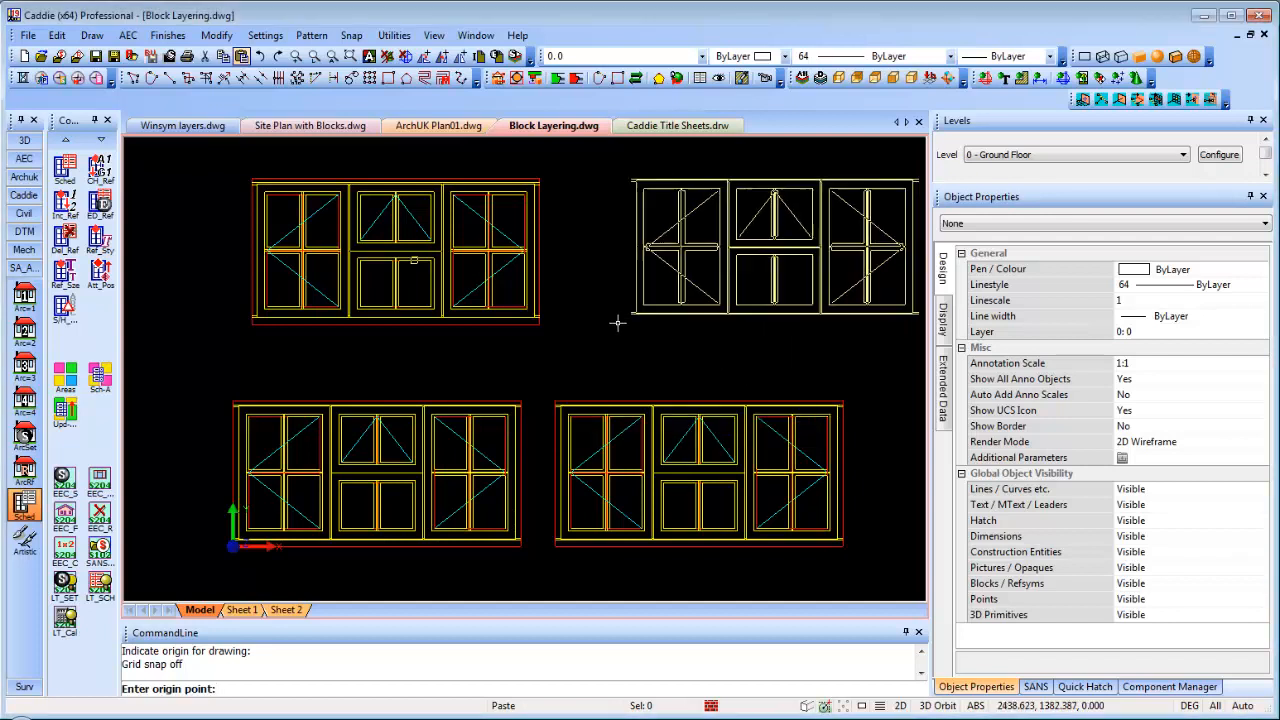
left_click(570, 327)
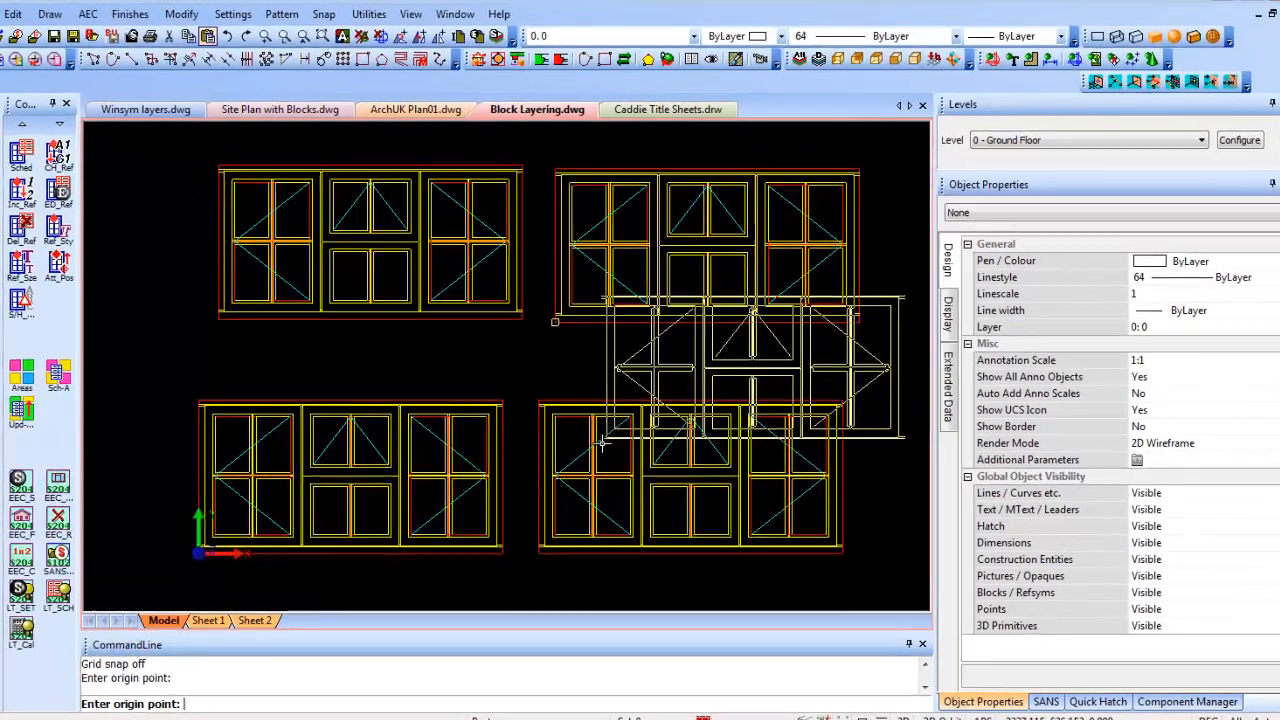
key("Escape")
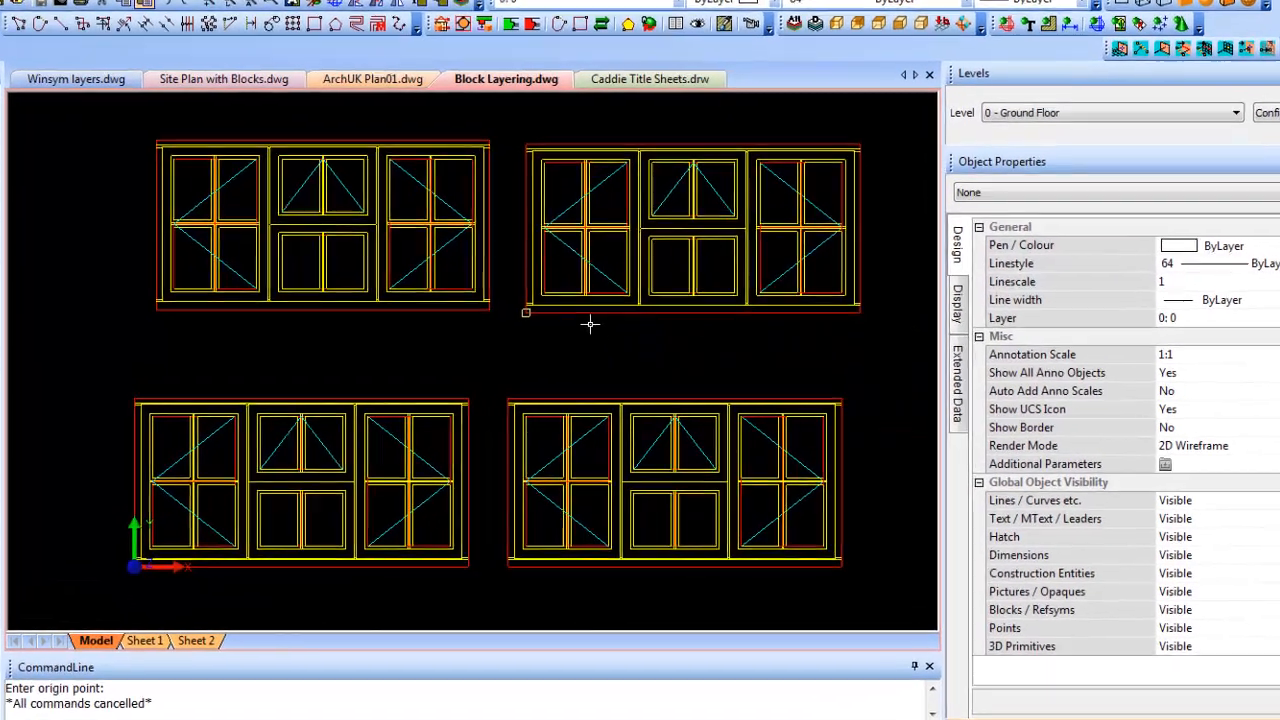
Try pasting the top-right window block into Winsym layers without renaming, then cancel the placement
left_click(625, 316)
right_click(582, 280)
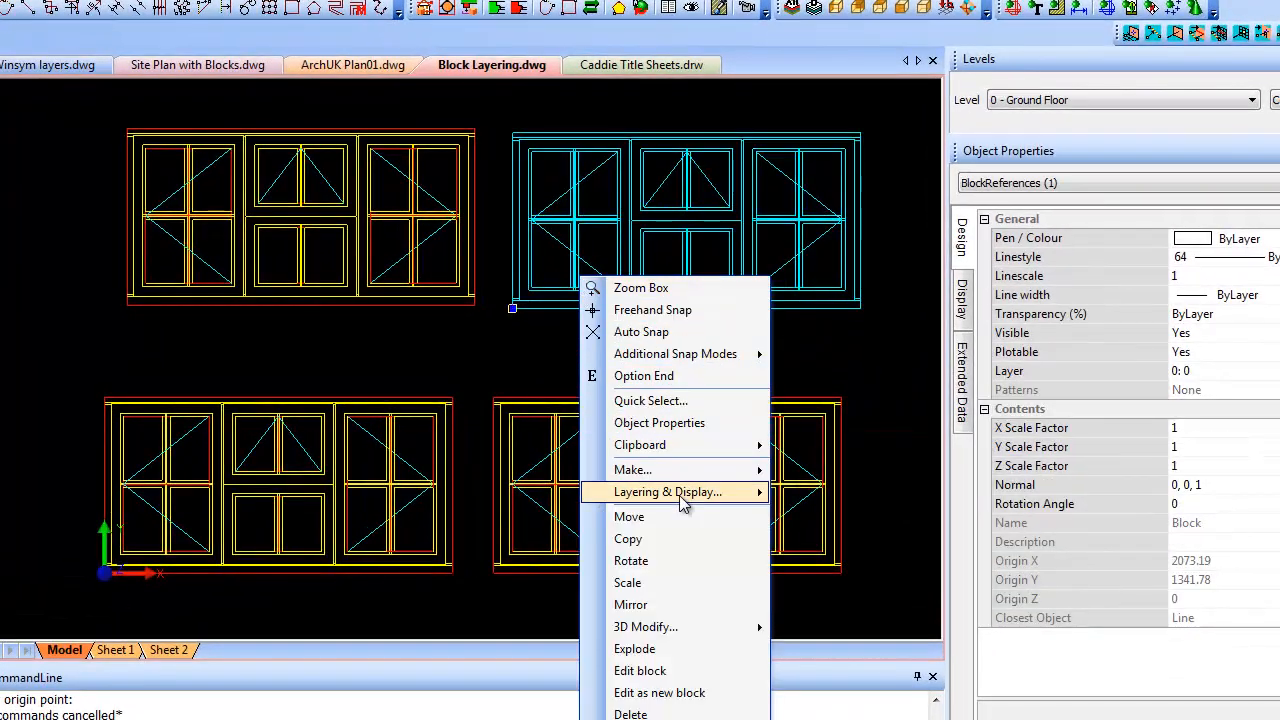
mouse_move(688, 452)
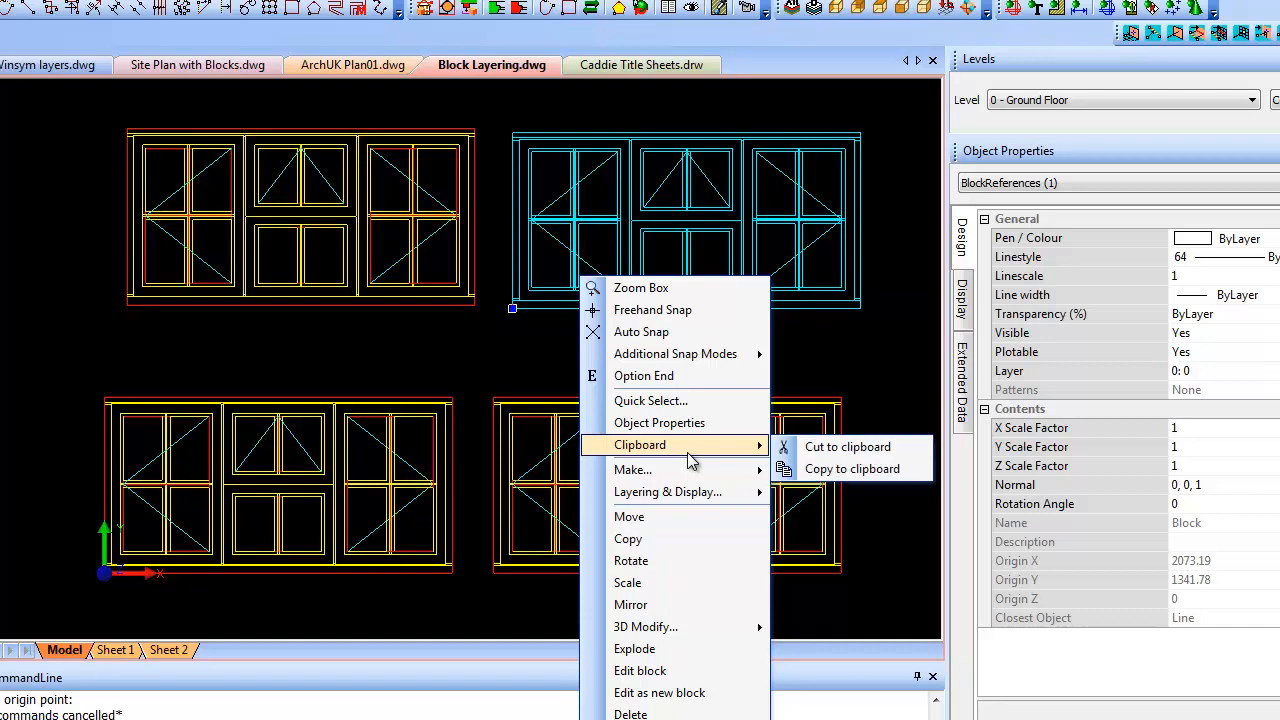
left_click(862, 469)
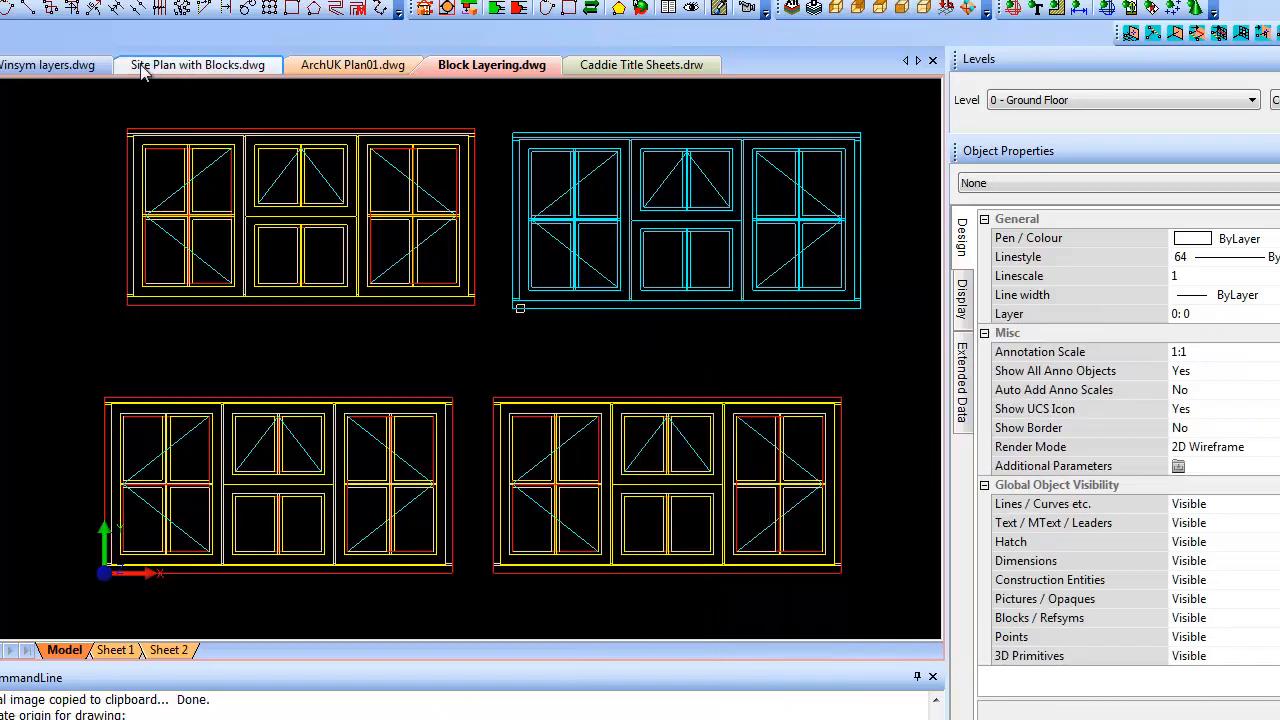
left_click(65, 68)
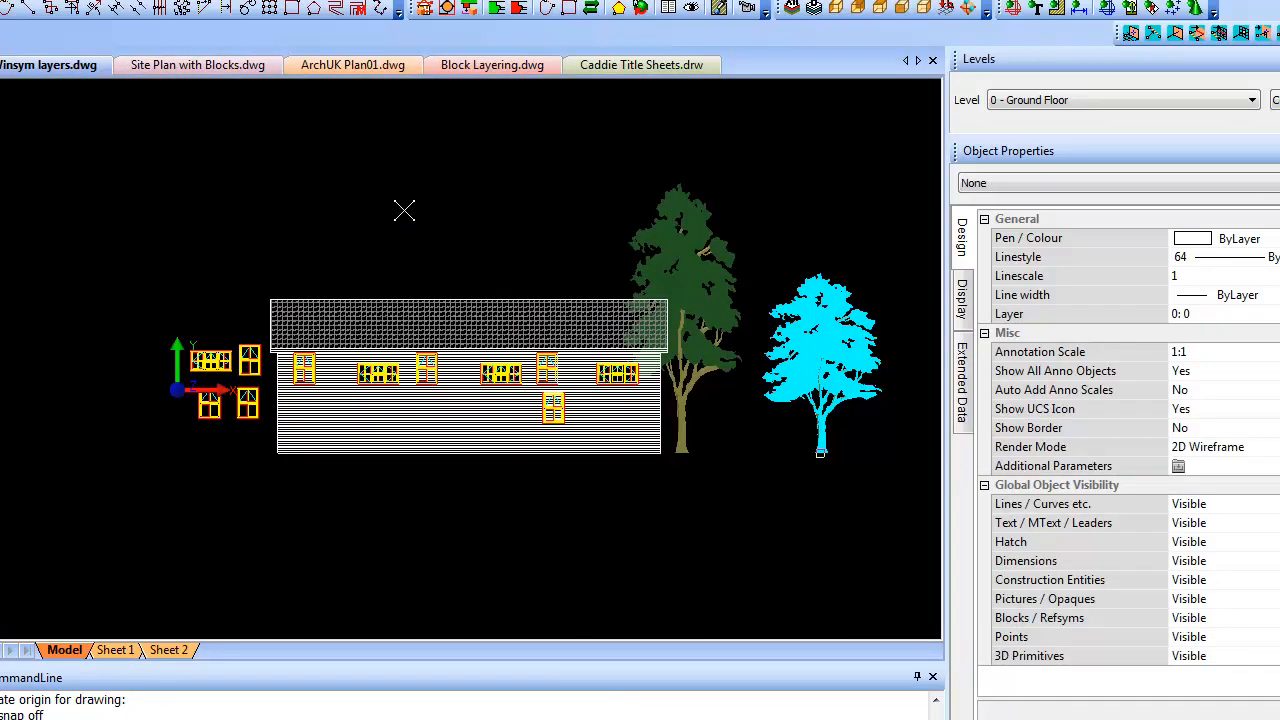
right_click(406, 209)
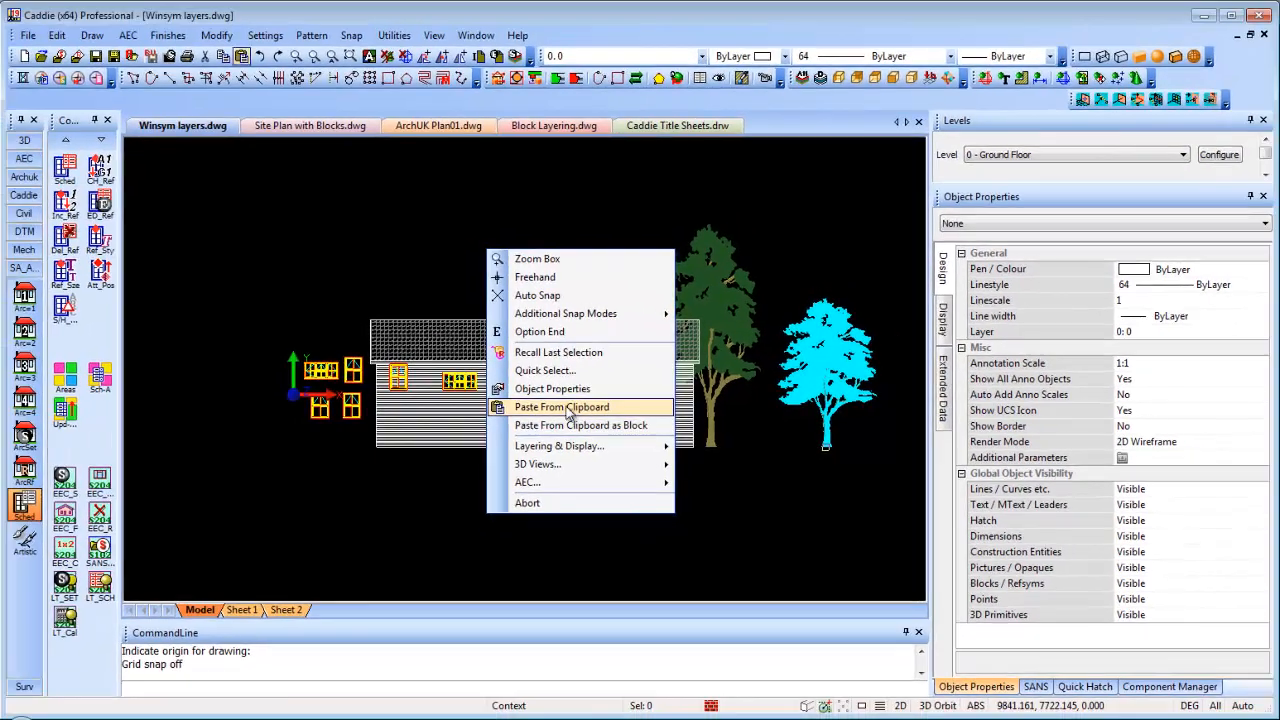
left_click(511, 405)
left_click(808, 425)
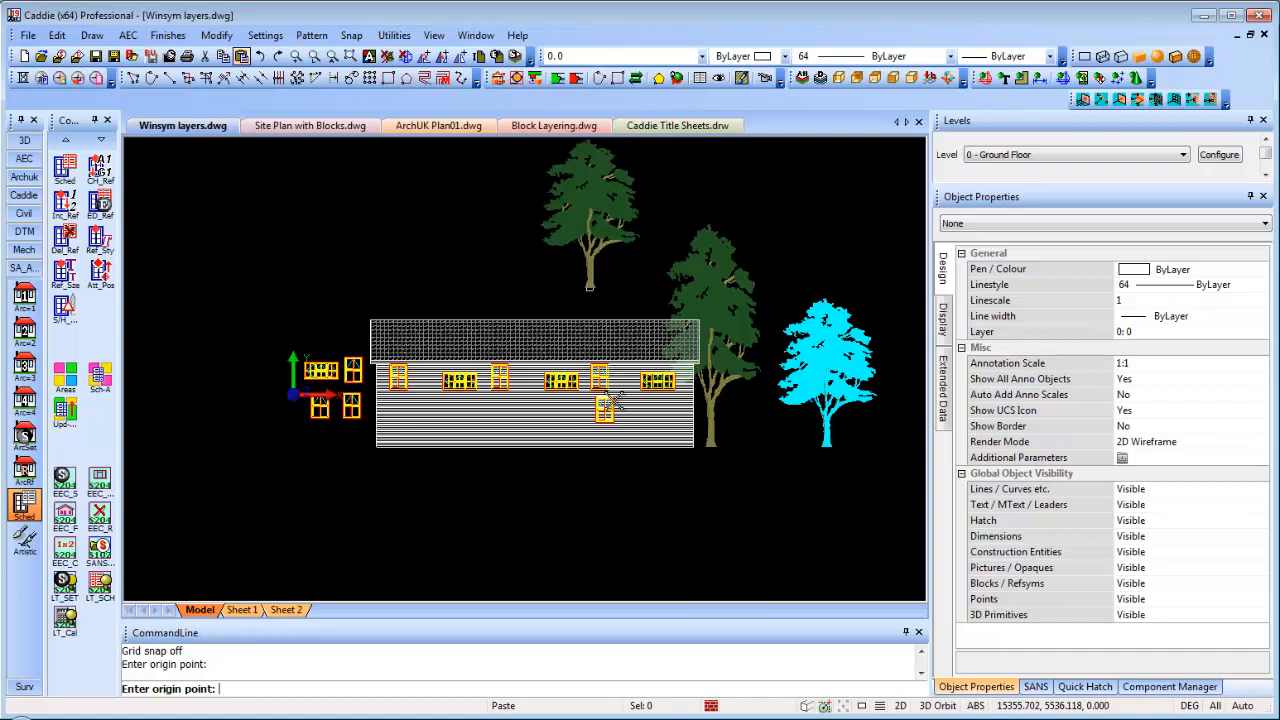
key("Escape")
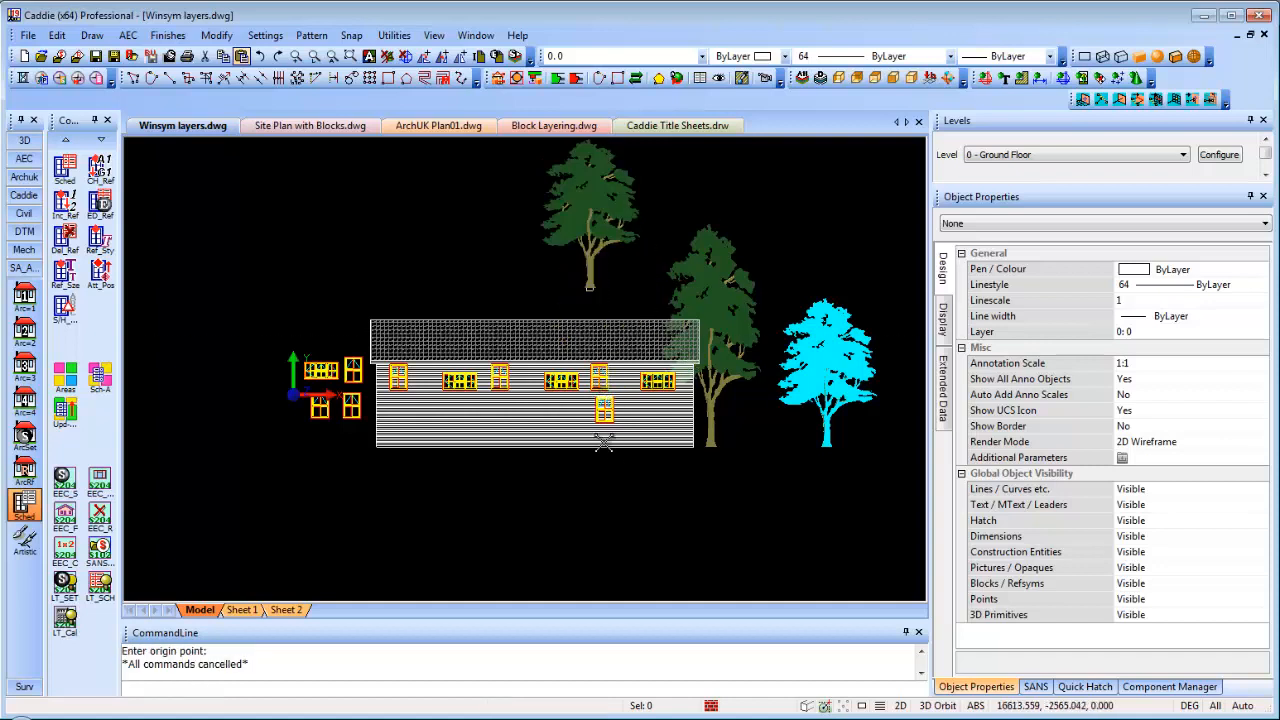
Copy the upper-right window block from Block Layering to the clipboard using its corner as origin
left_click(538, 127)
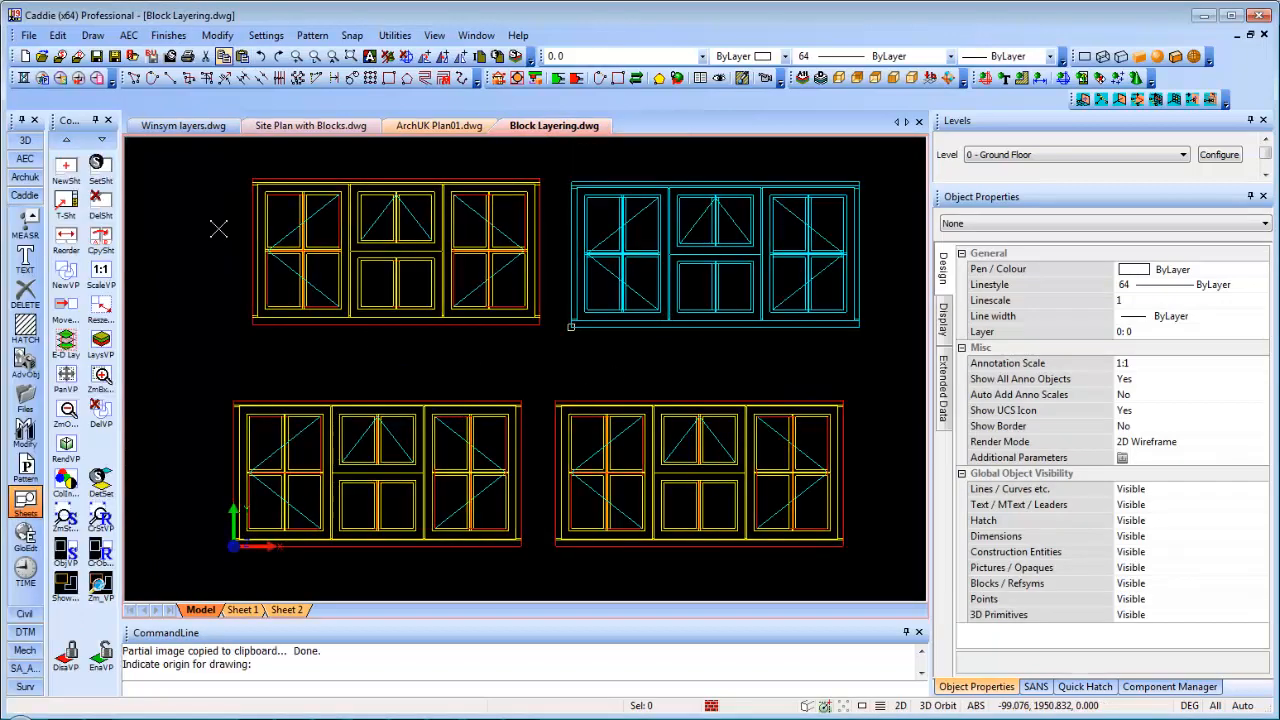
left_click(585, 256)
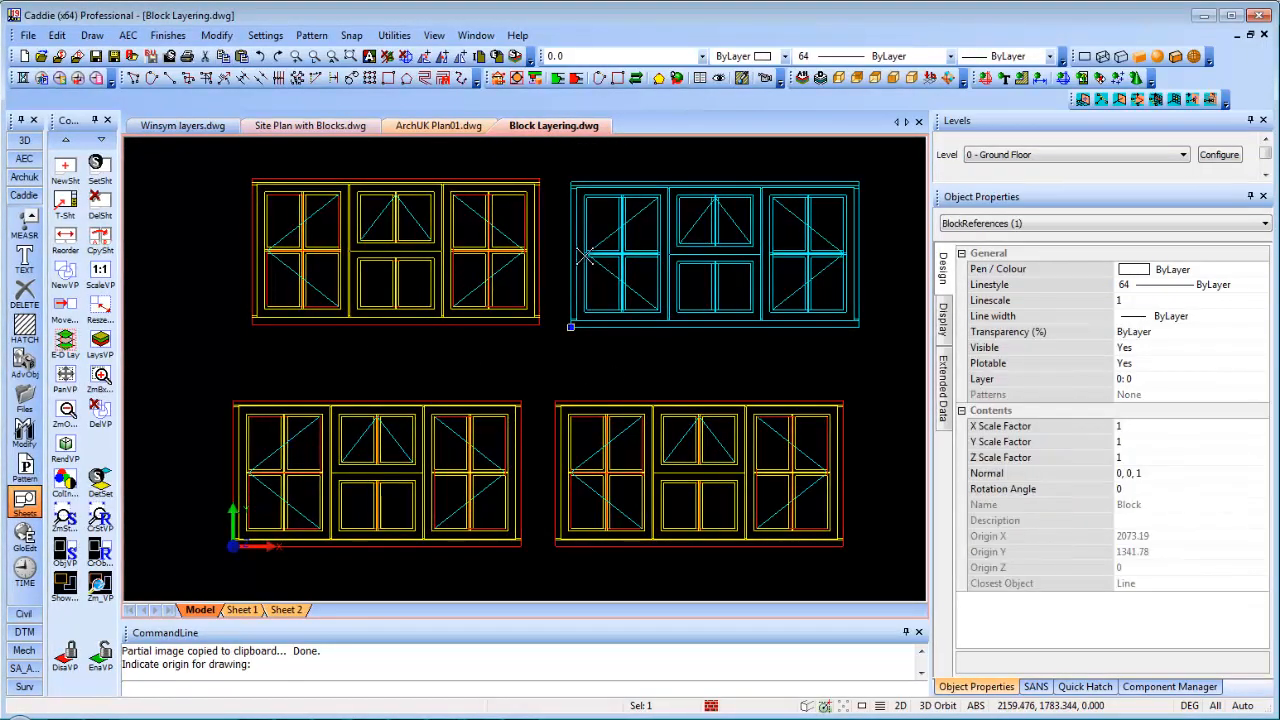
right_click(586, 257)
mouse_move(668, 400)
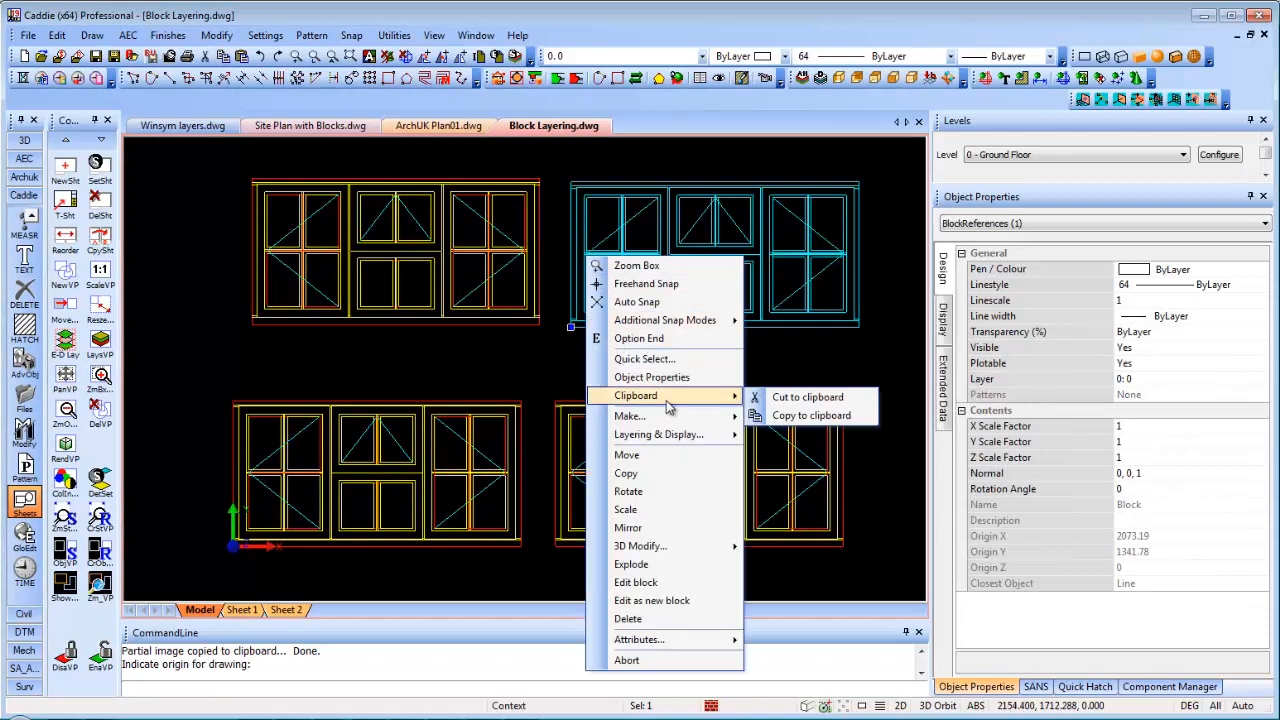
left_click(812, 416)
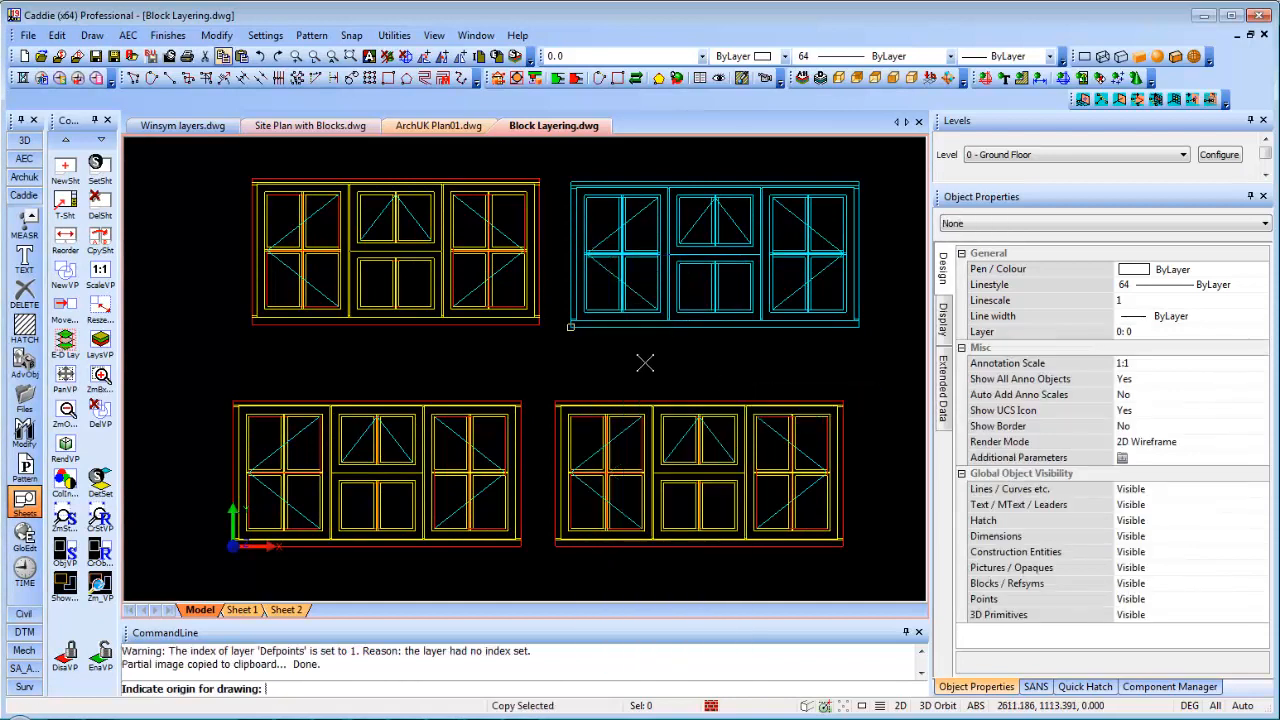
left_click(568, 324)
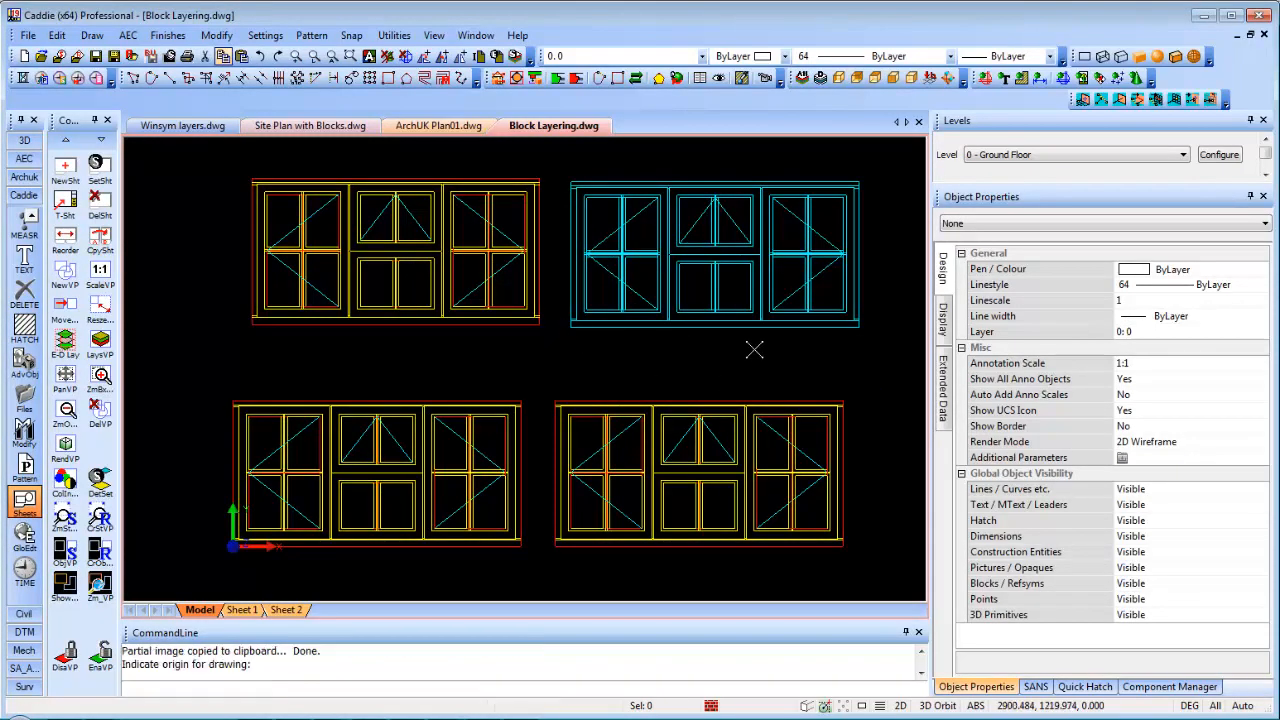
Paste the window block into Winsym layers, auto-renaming it Block_1, and centre it in view
left_click(185, 128)
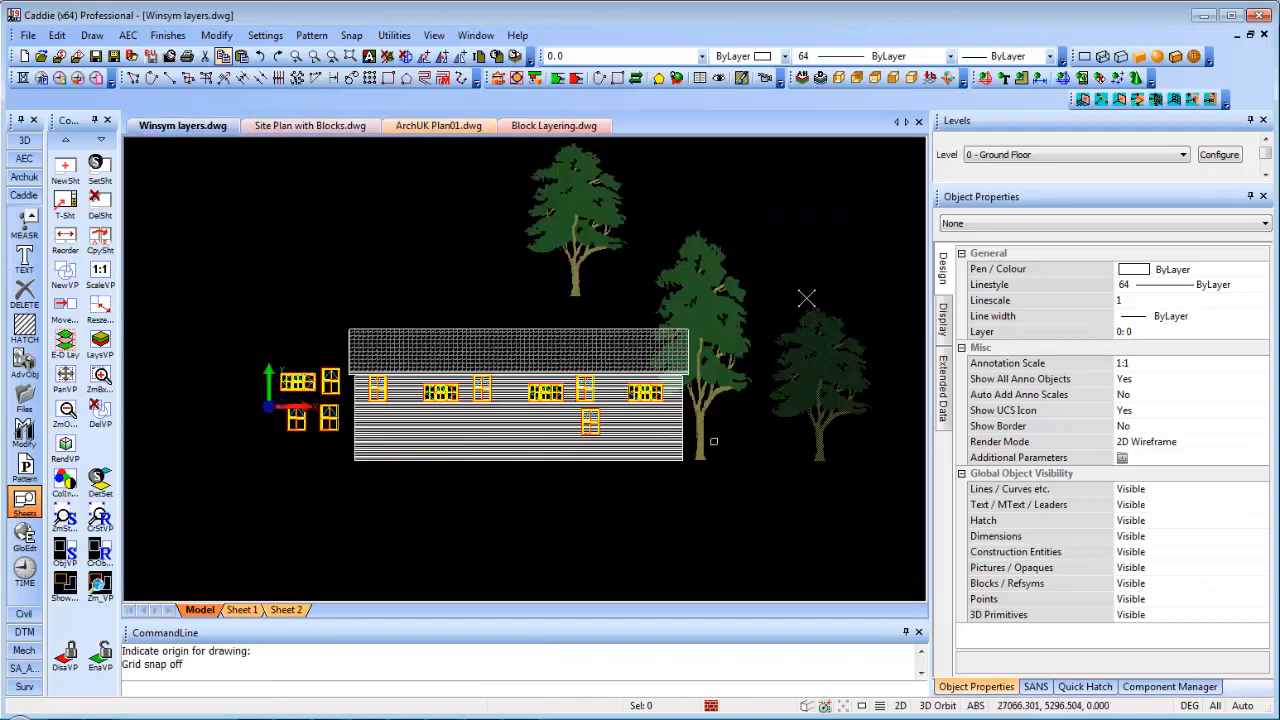
right_click(797, 261)
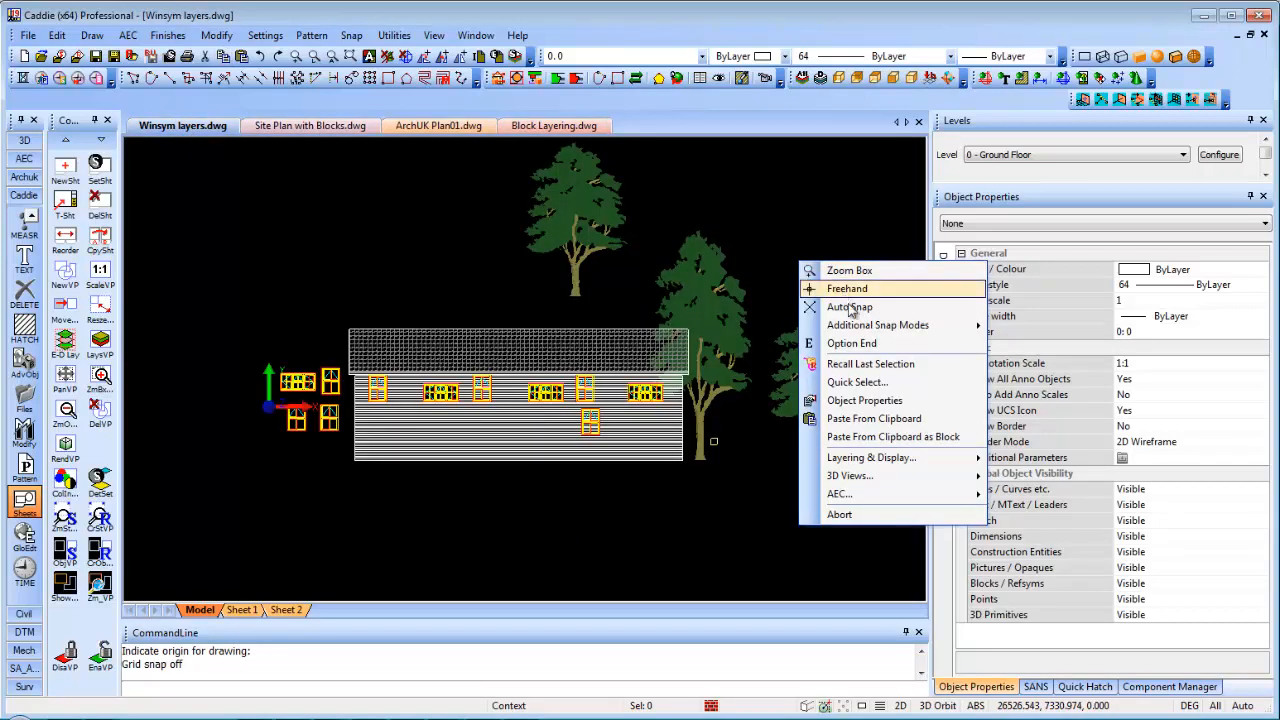
left_click(875, 415)
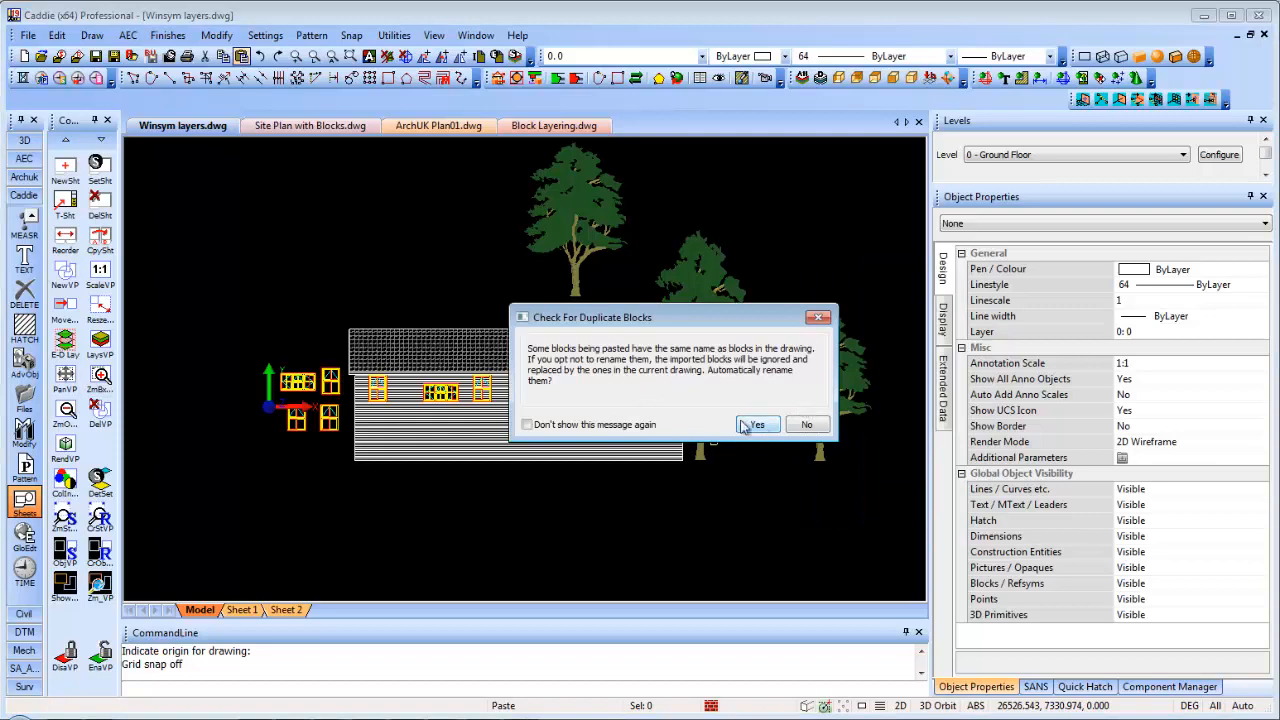
left_click(758, 425)
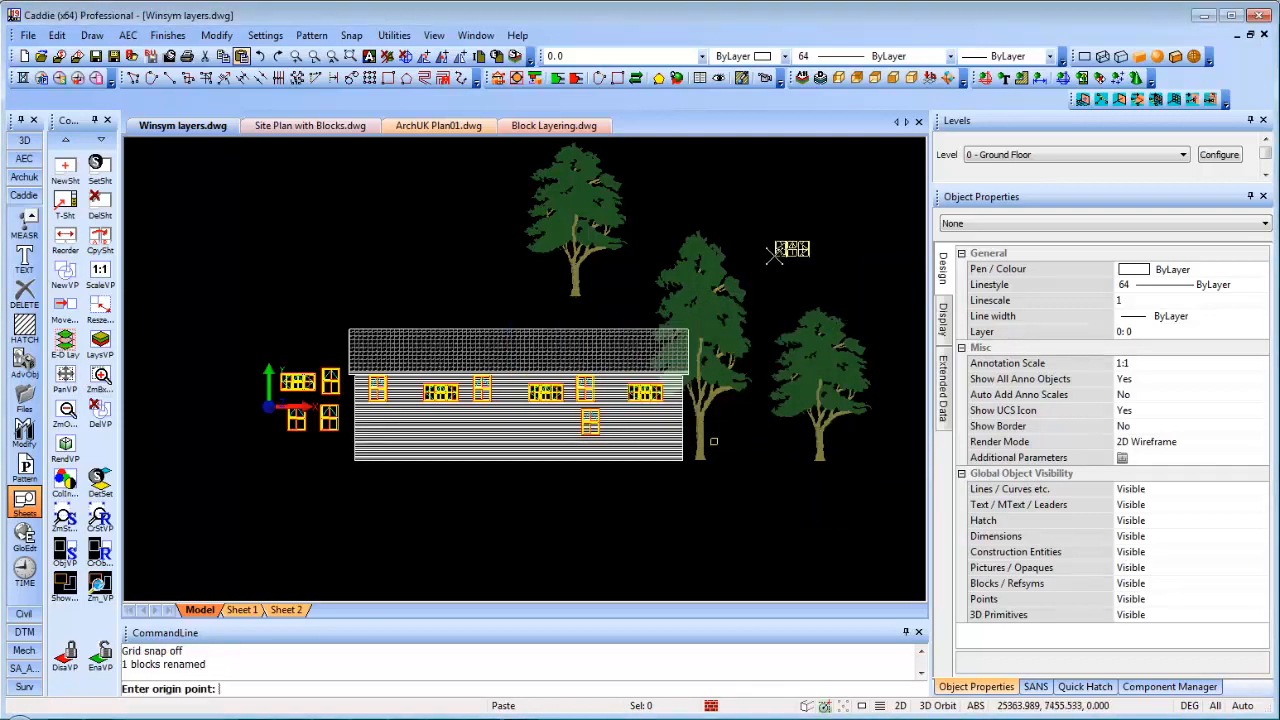
scroll(785, 250, "up", 3)
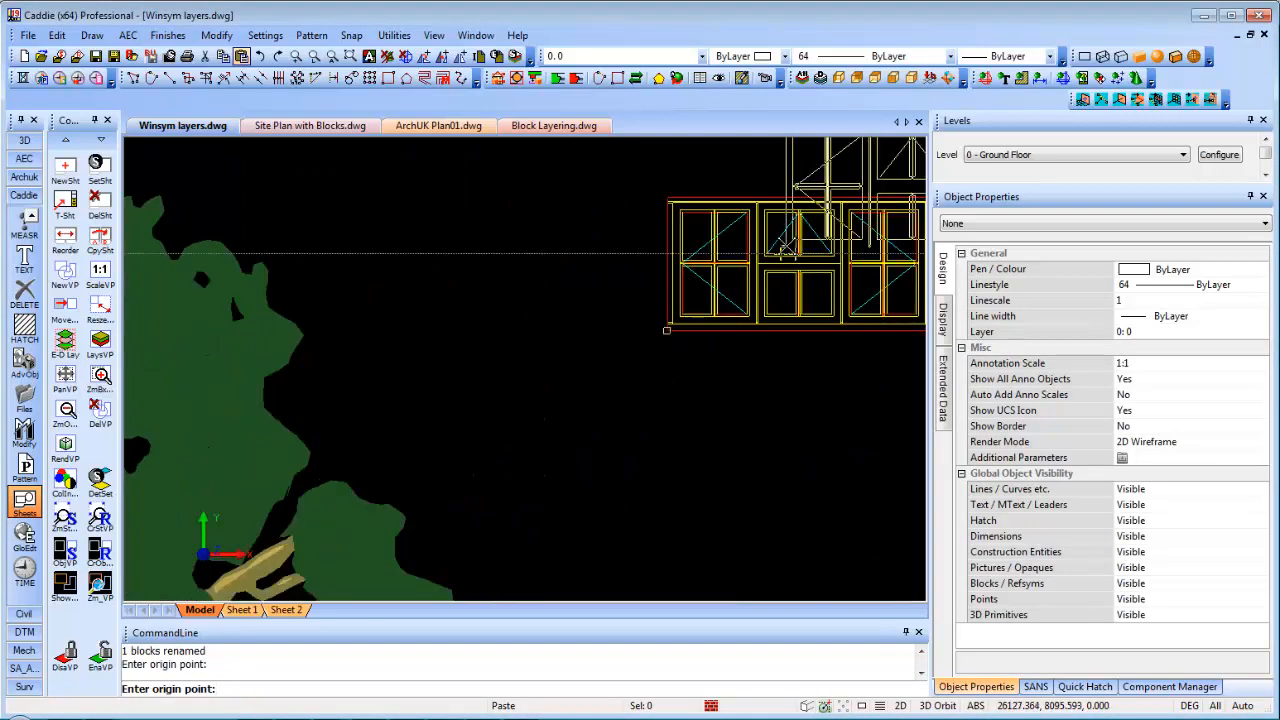
key("Escape")
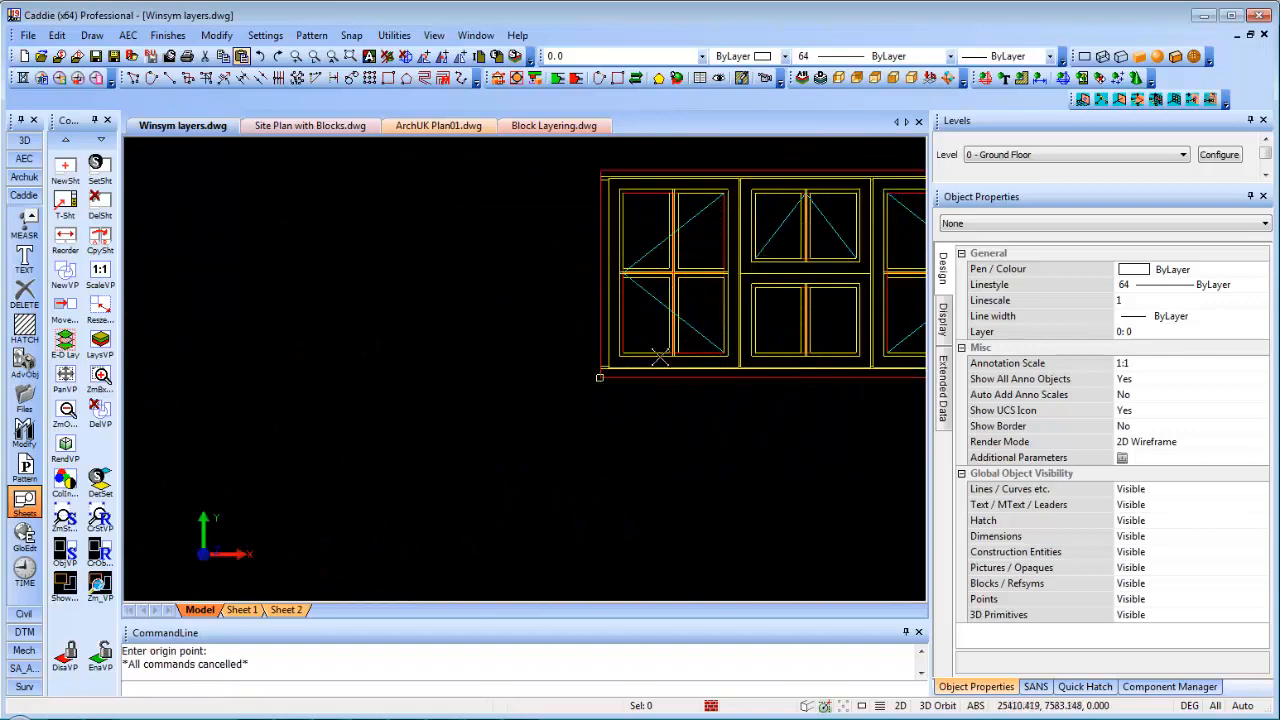
middle_click_drag(568, 392, 474, 409)
left_click(574, 320)
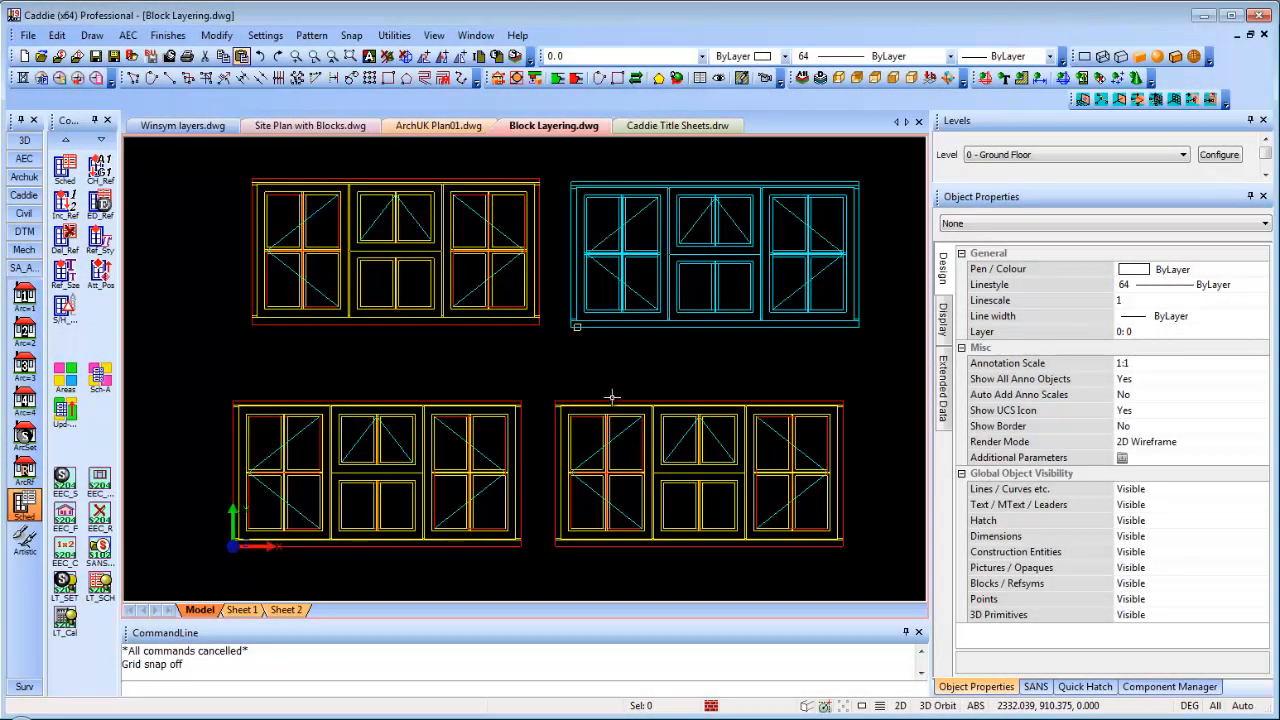
Regenerate Block Layering with F5 and inspect the bottom-left and bottom-right window blocks' properties
key("F5")
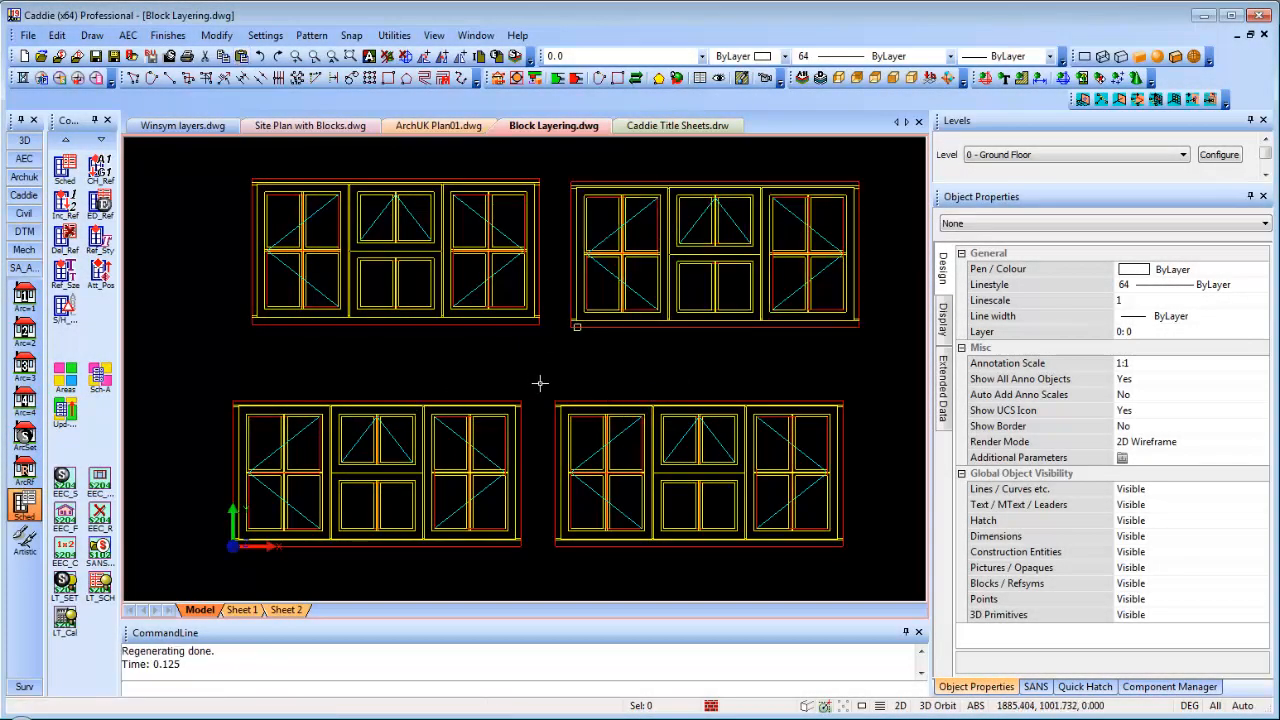
left_click(430, 405)
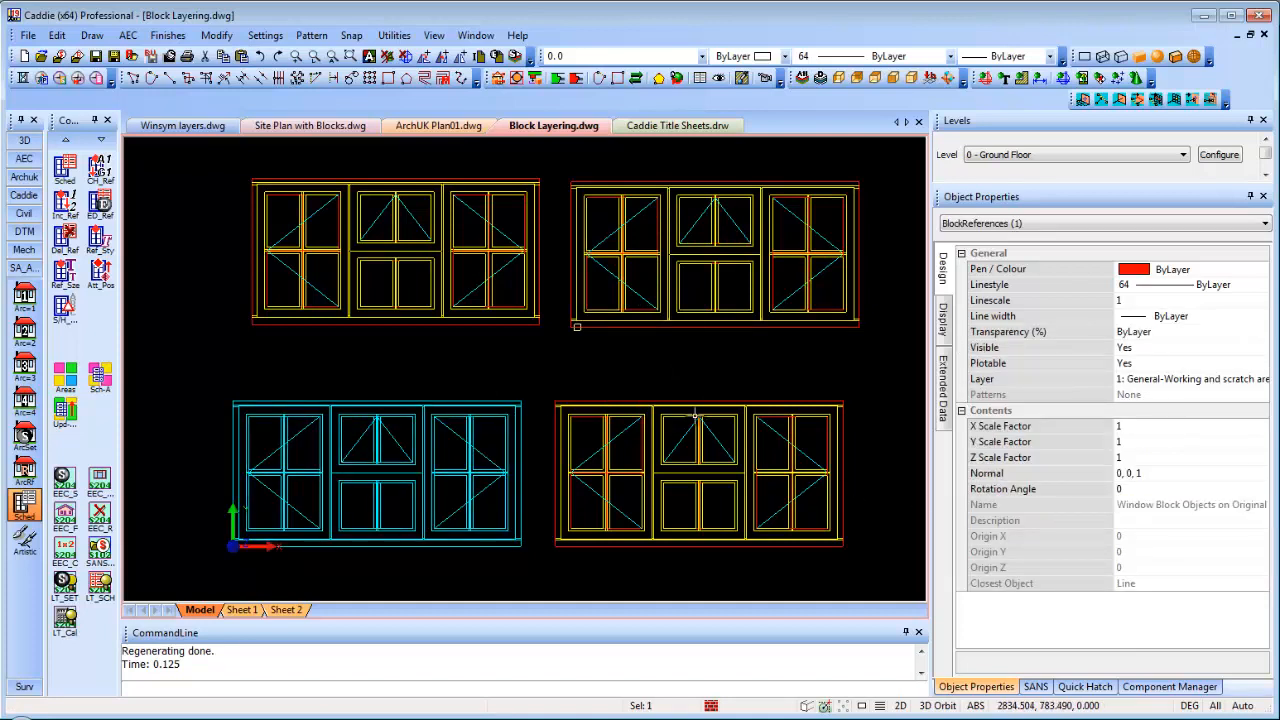
left_click(689, 402)
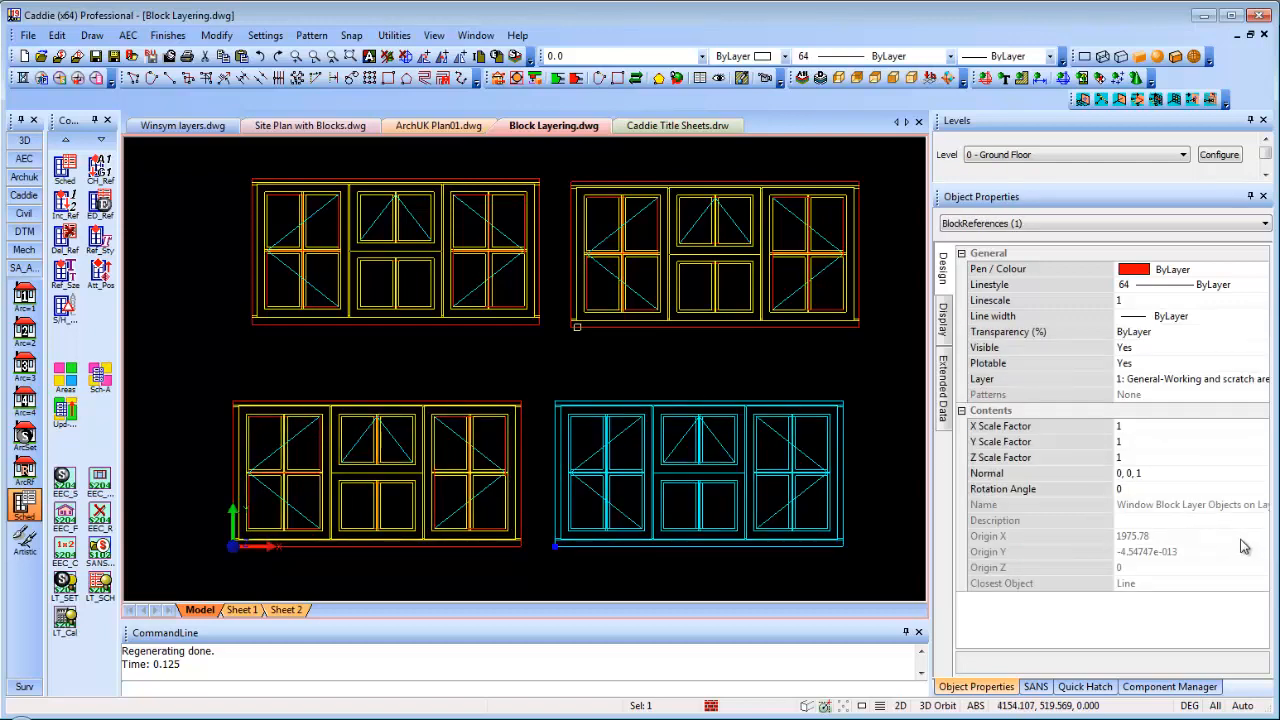
key("Escape")
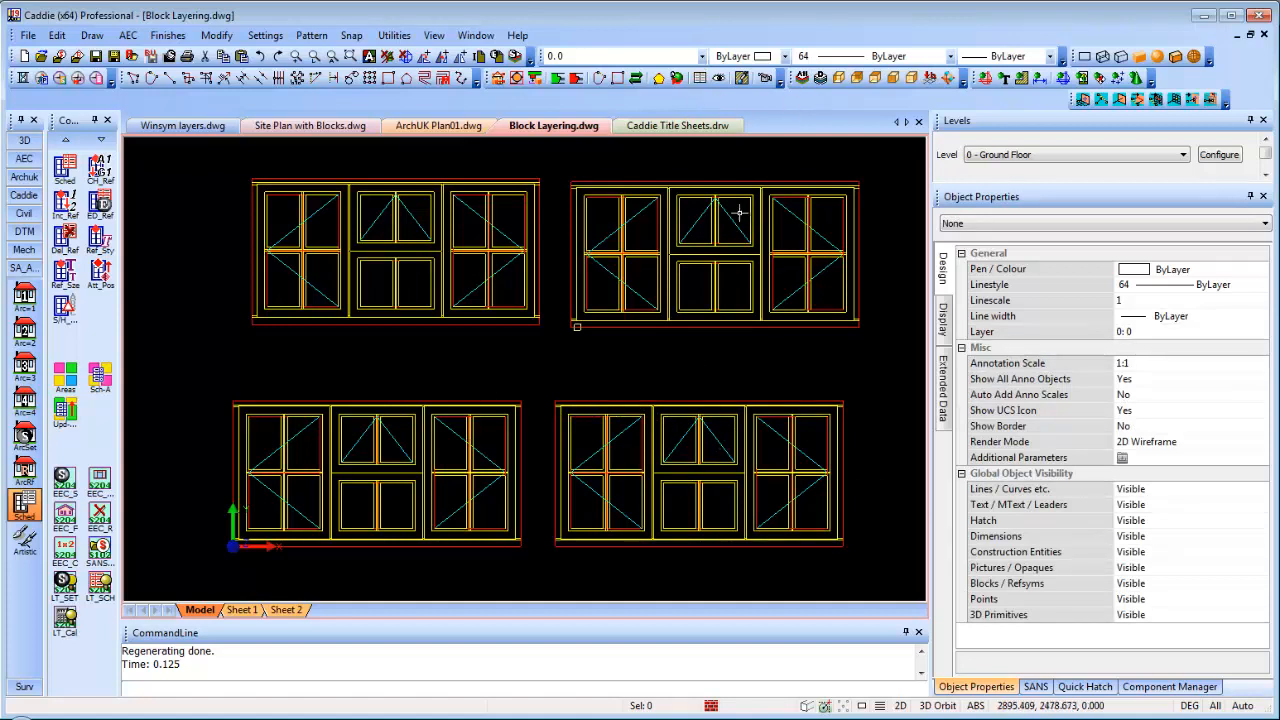
In Layer Display, isolate layer 0 and the General-Working layer, then show all layers
right_click(741, 376)
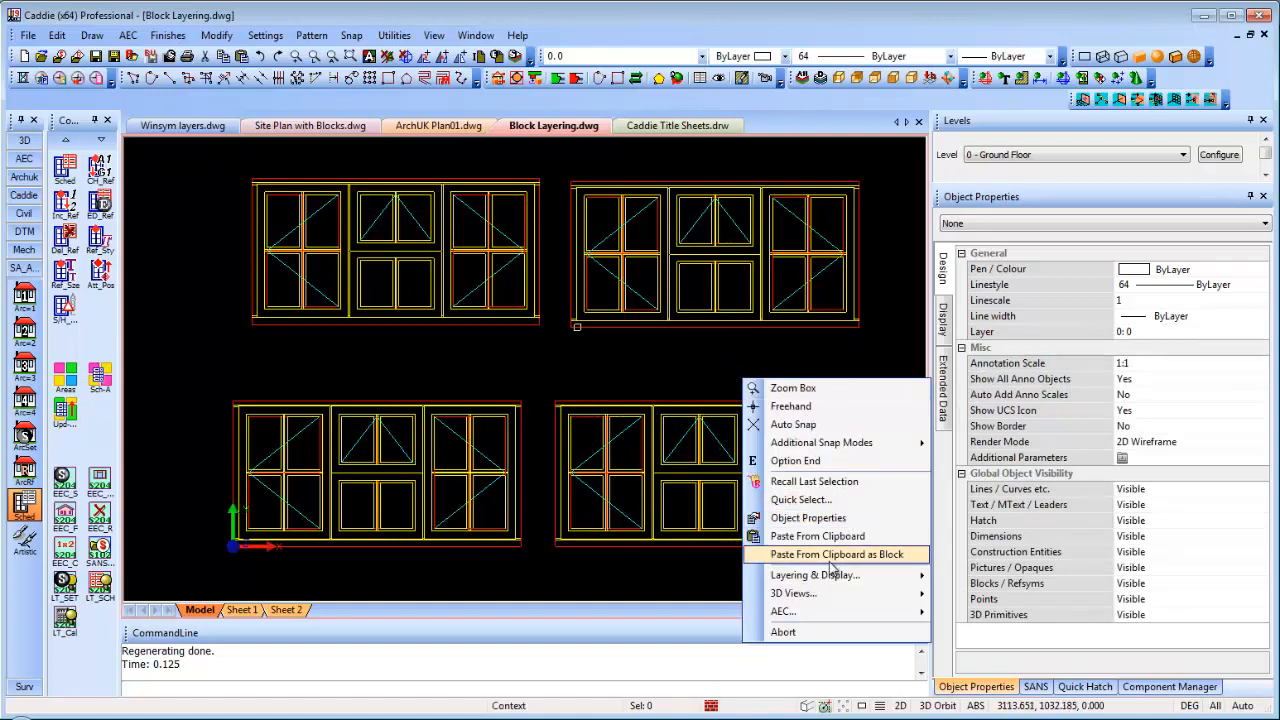
mouse_move(925, 591)
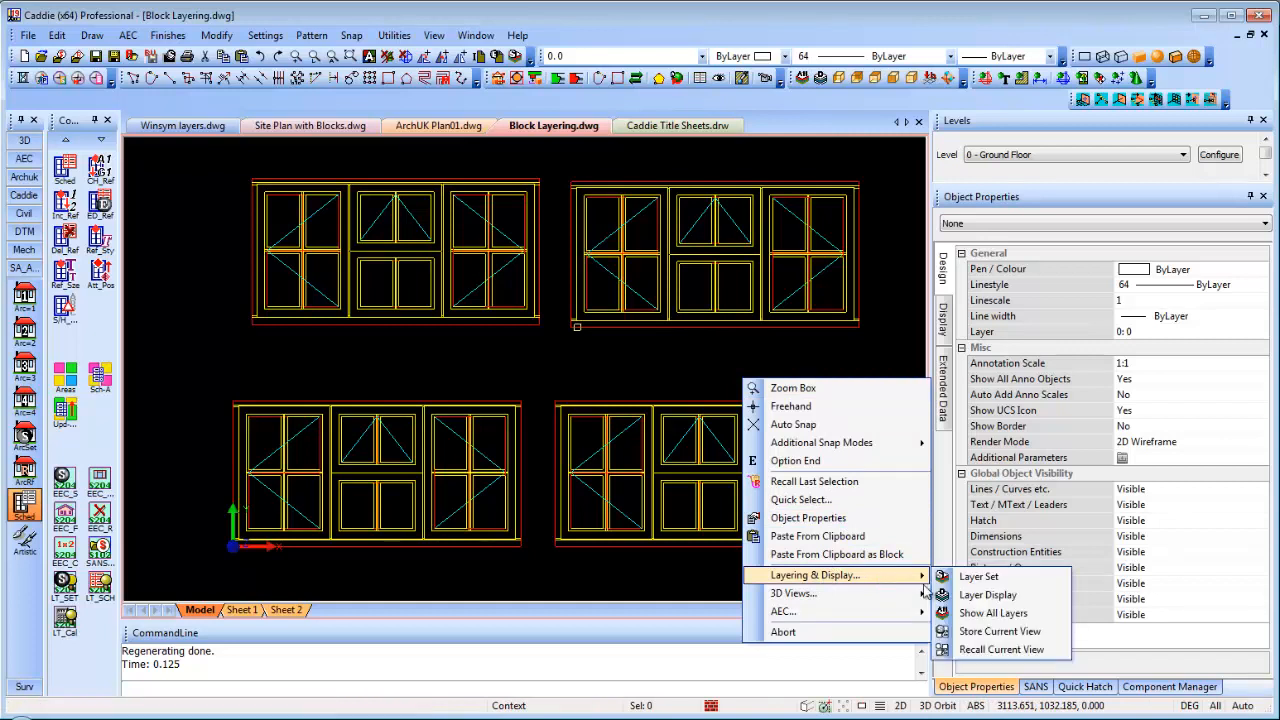
left_click(985, 594)
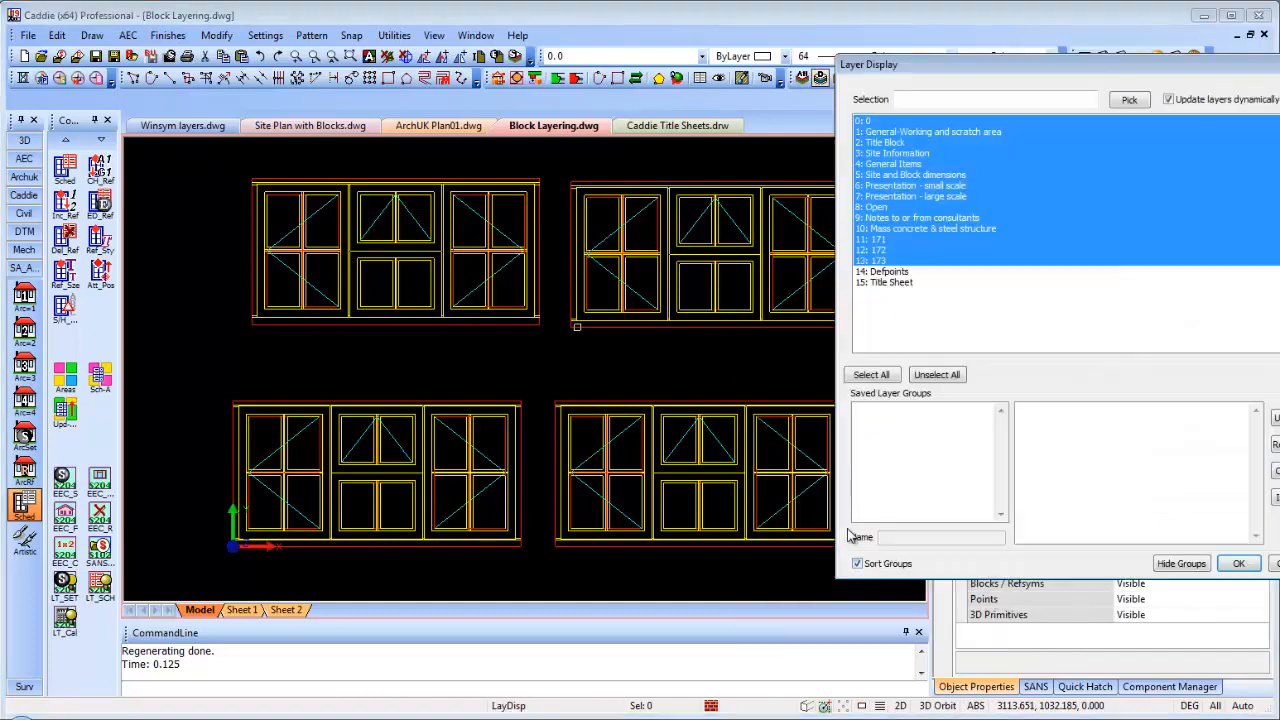
left_click(868, 122)
left_click(880, 132)
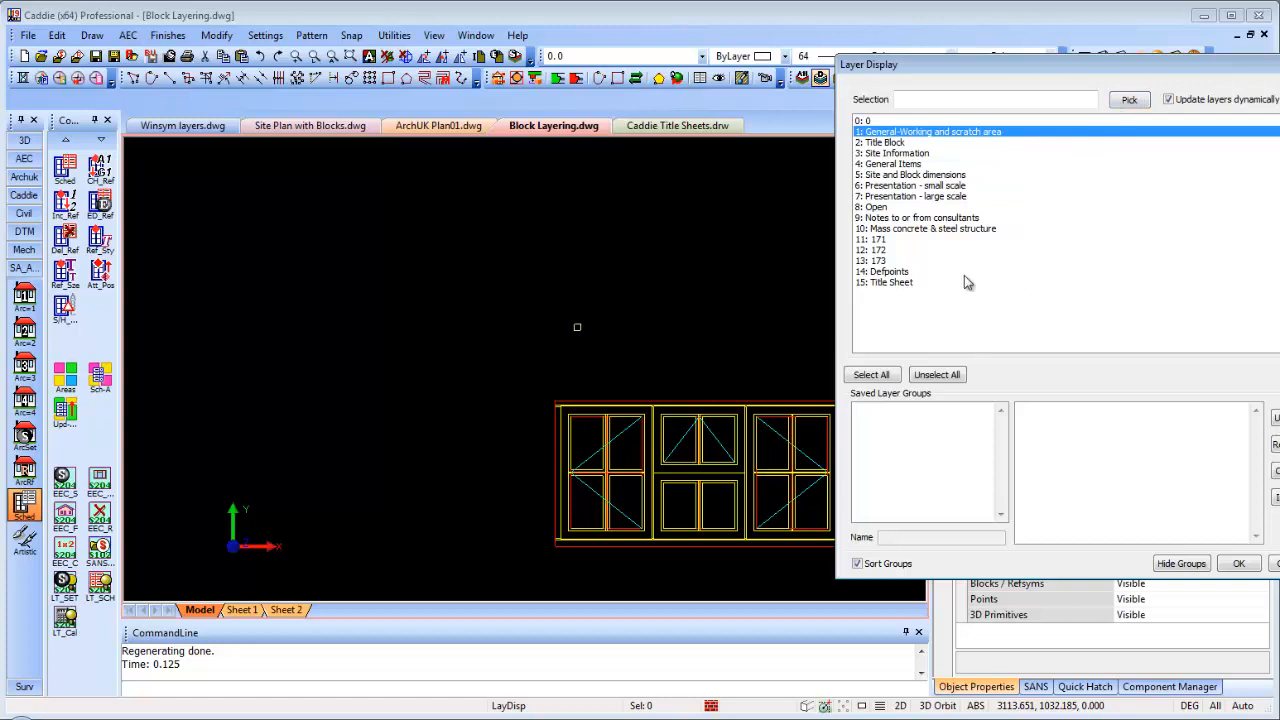
left_click(885, 375)
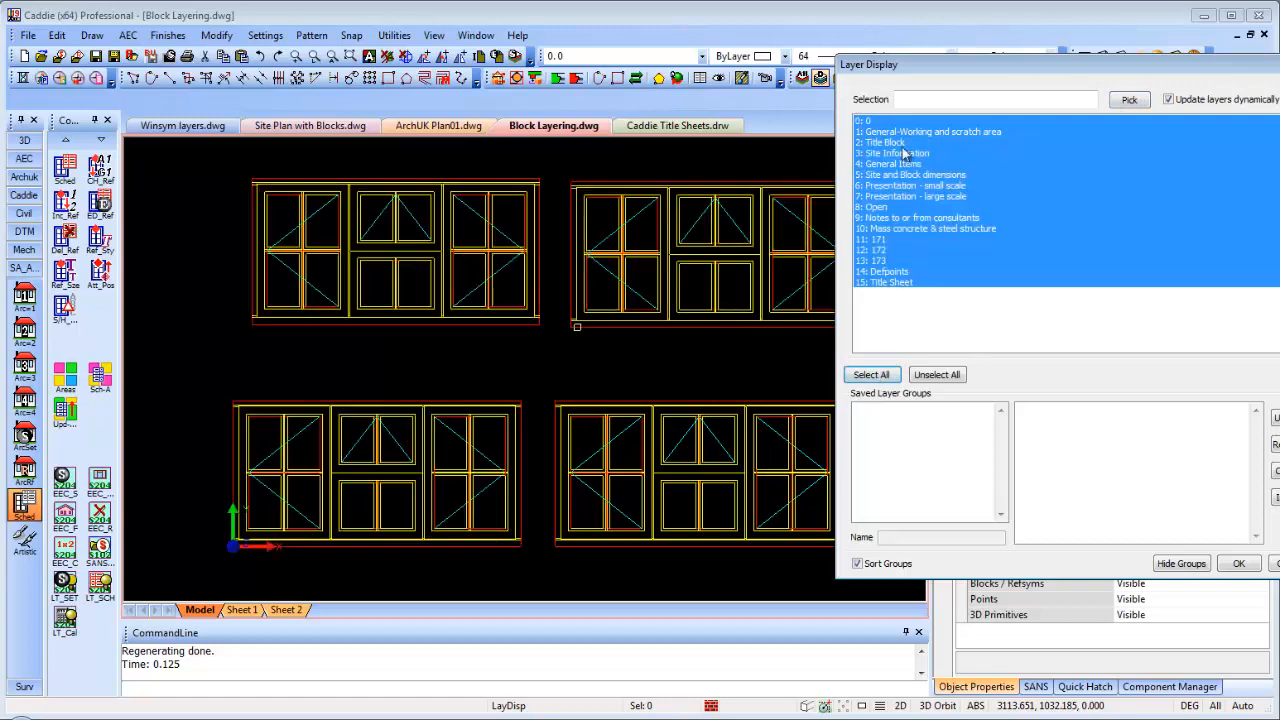
Isolate layers 171, 172 and 173 in turn, keep all layers shown, and select the top-right block
left_click(874, 241)
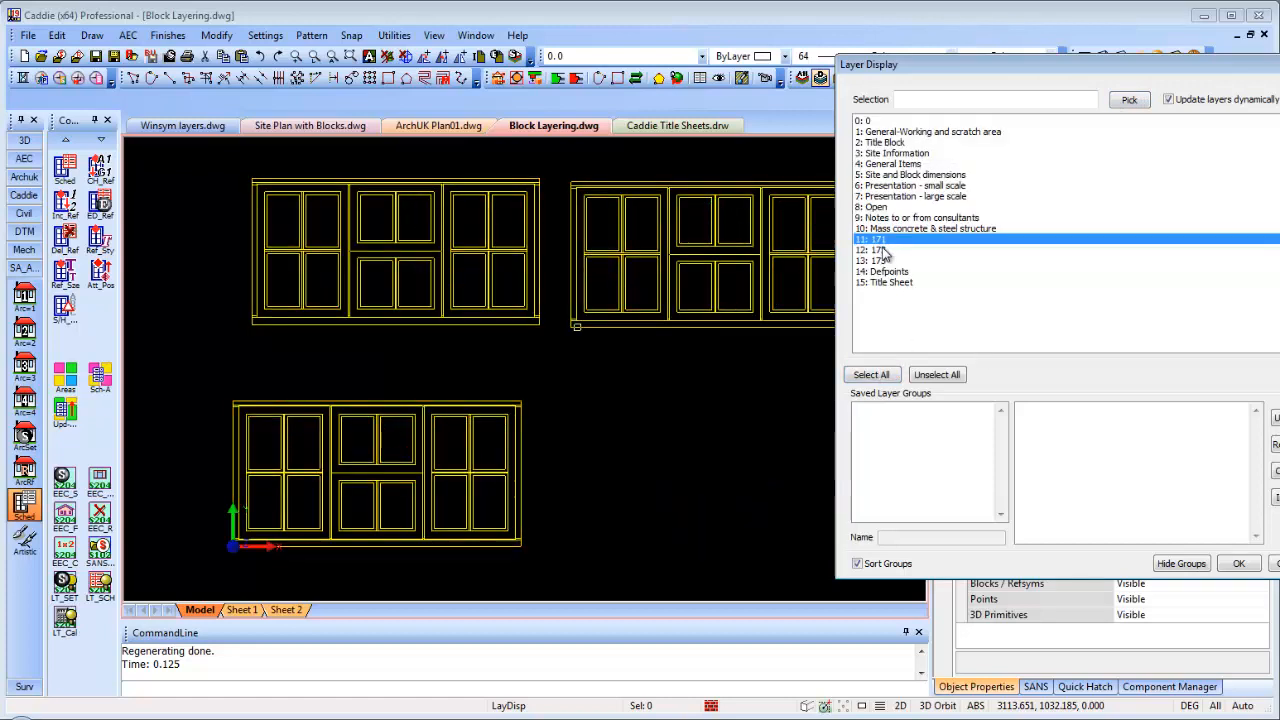
left_click(878, 250)
left_click(877, 261)
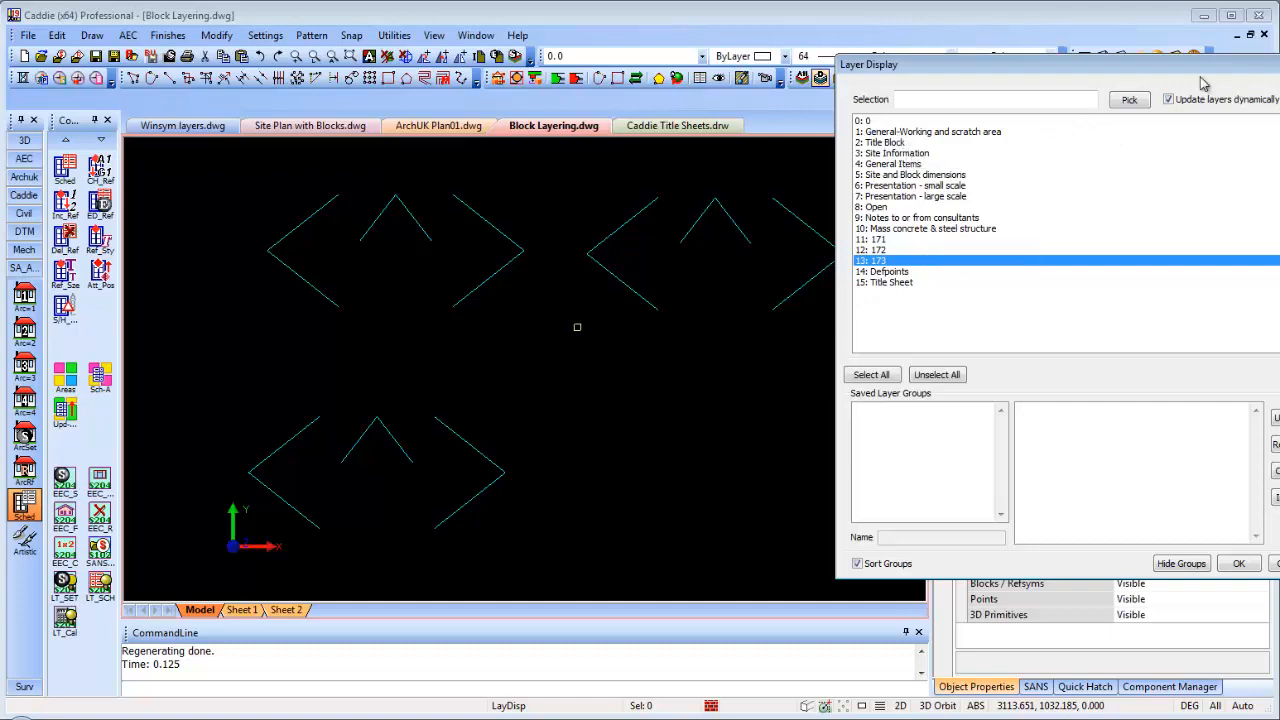
left_click(871, 374)
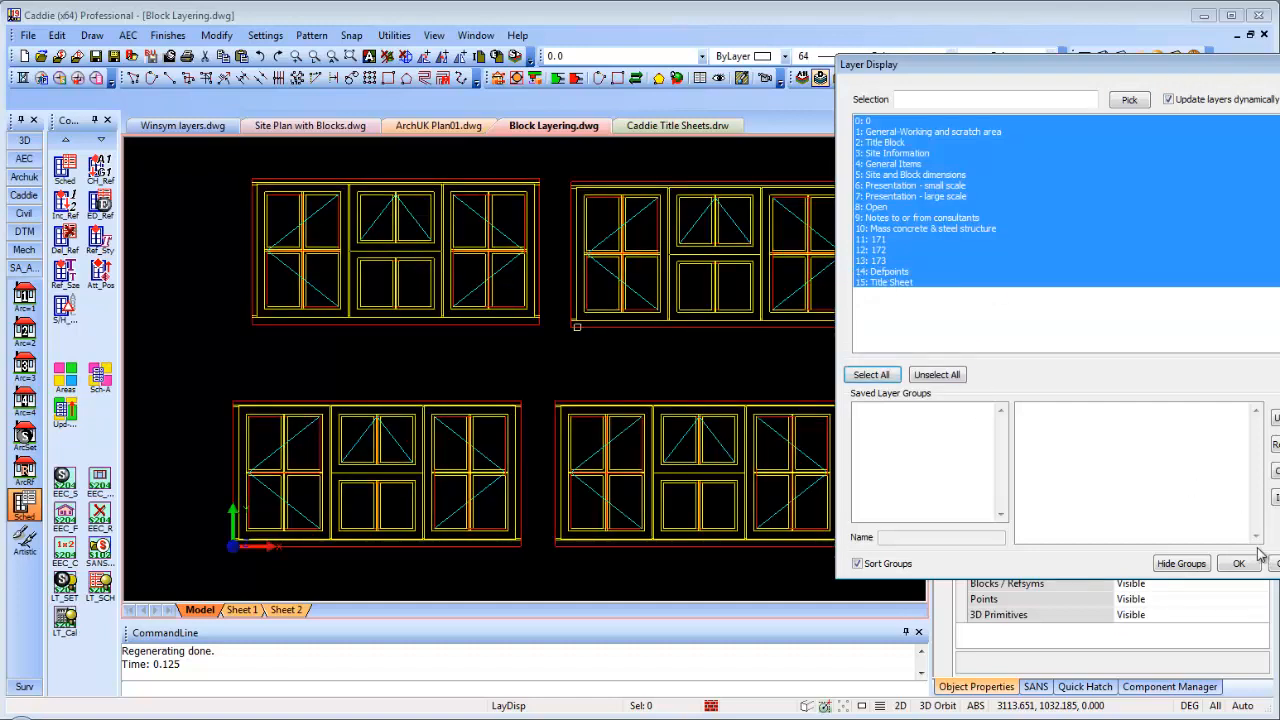
left_click(1252, 562)
left_click(762, 327)
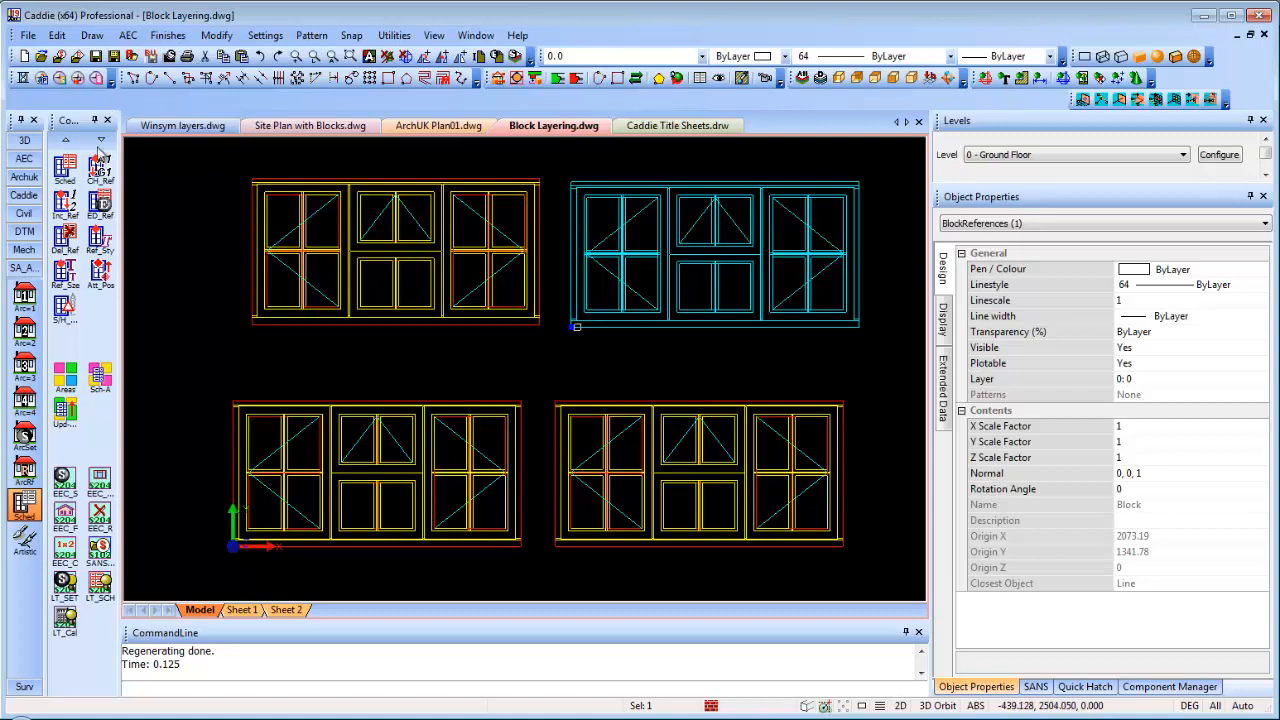
Start BLayer from the Advanced Objects tools with layer 0: 0 as the destination layer
left_click(24, 196)
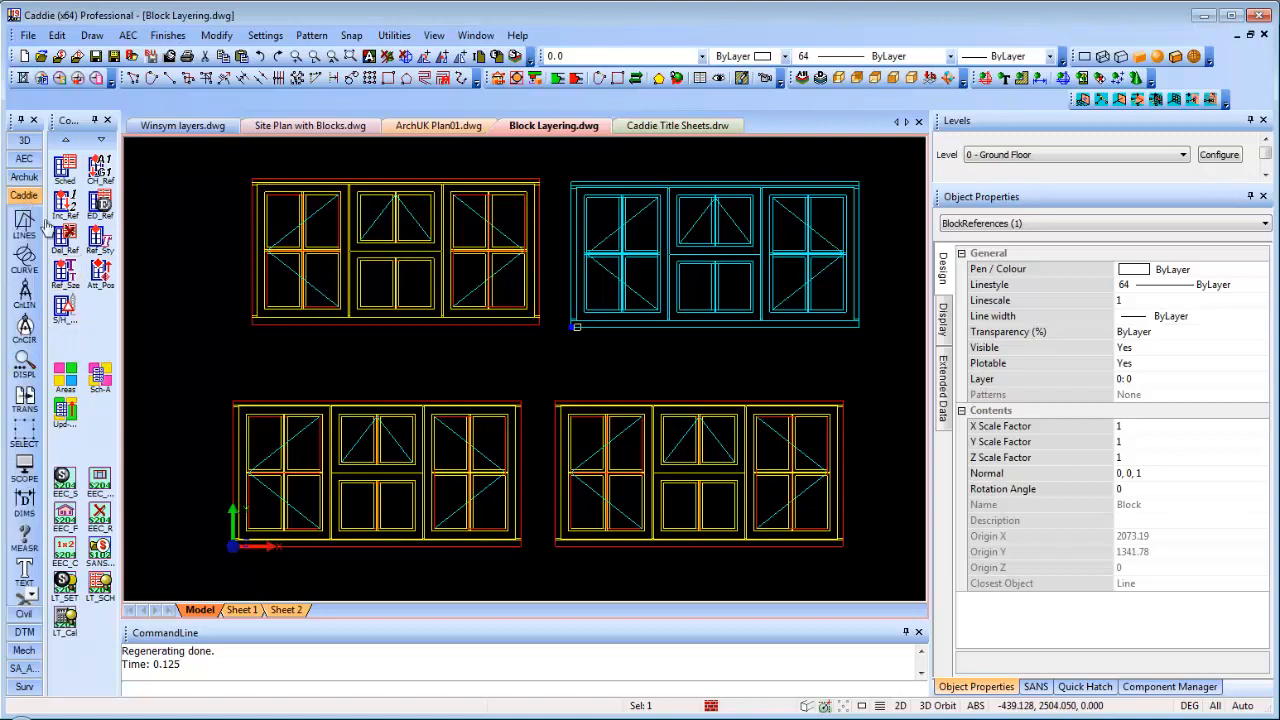
scroll(27, 432, "down", 3)
left_click(29, 365)
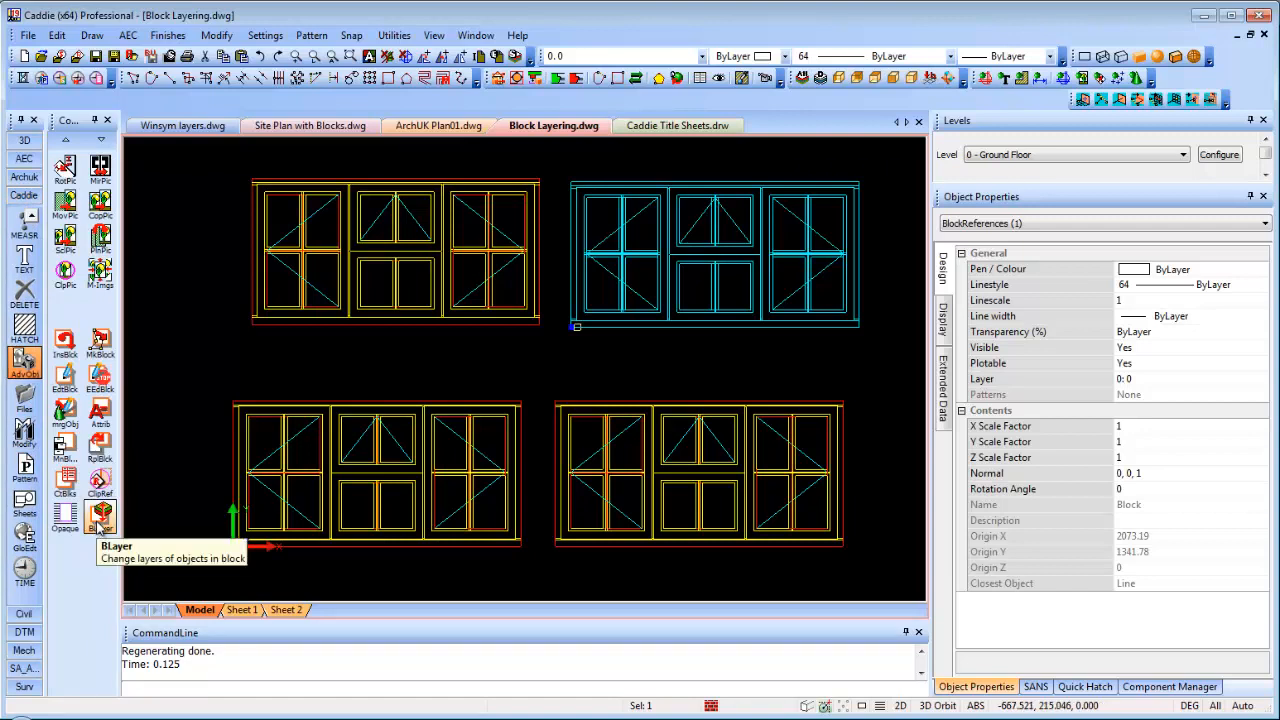
left_click(98, 520)
left_click(99, 521)
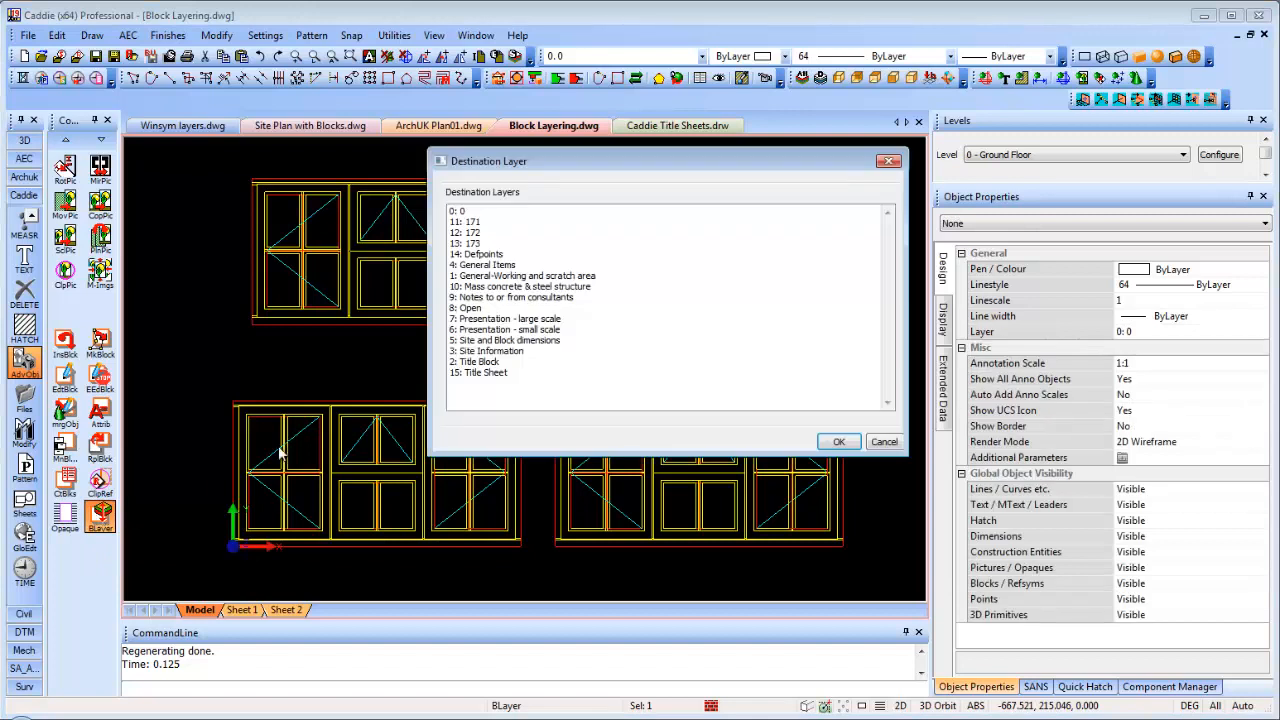
left_click(466, 213)
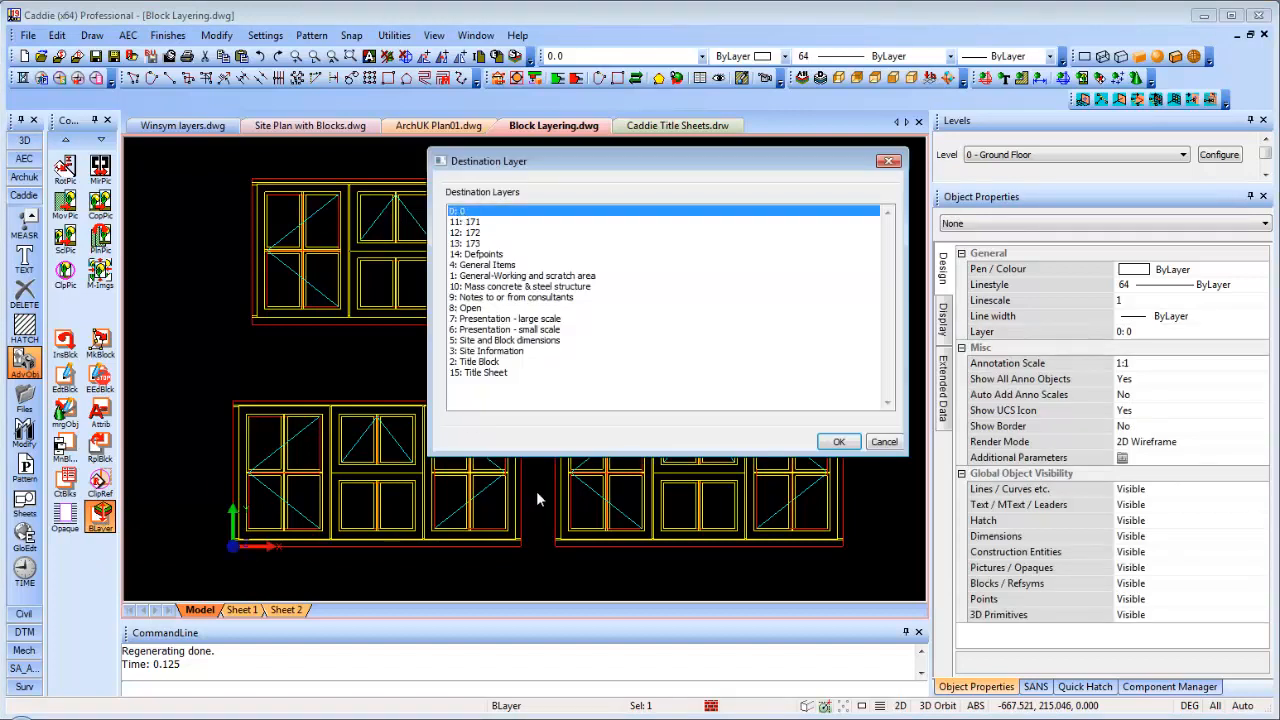
left_click(838, 443)
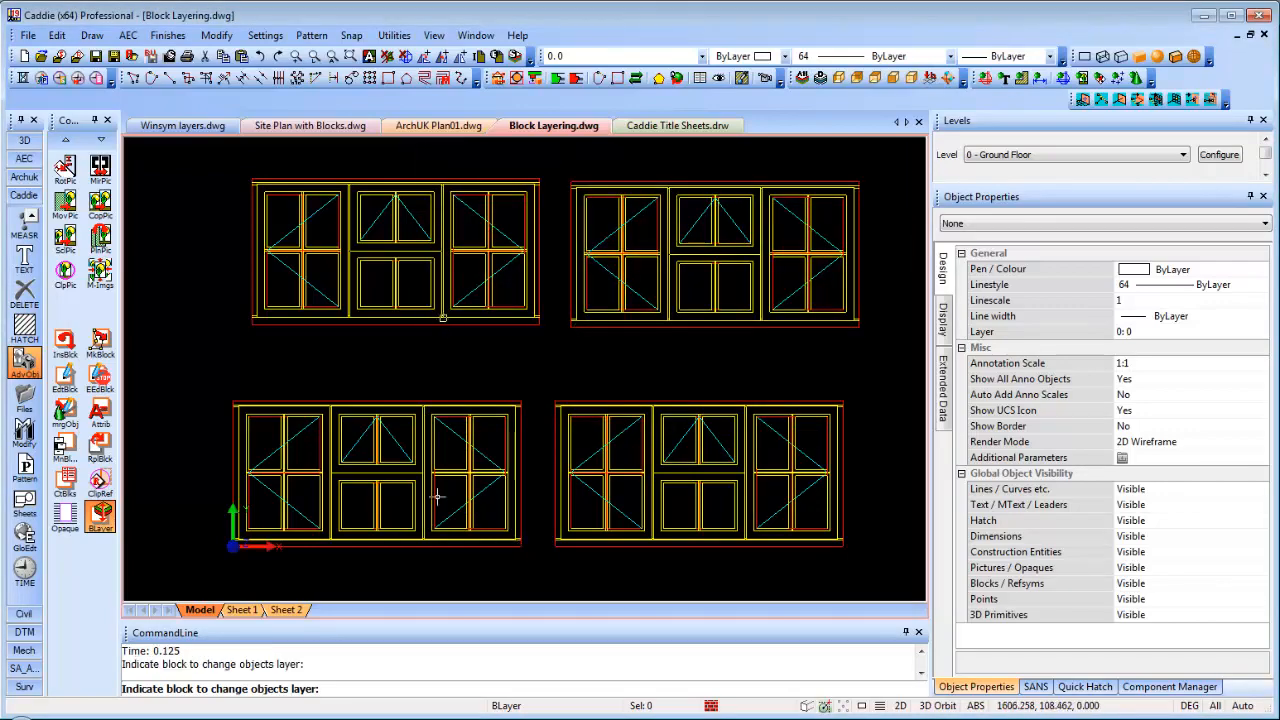
key("Escape")
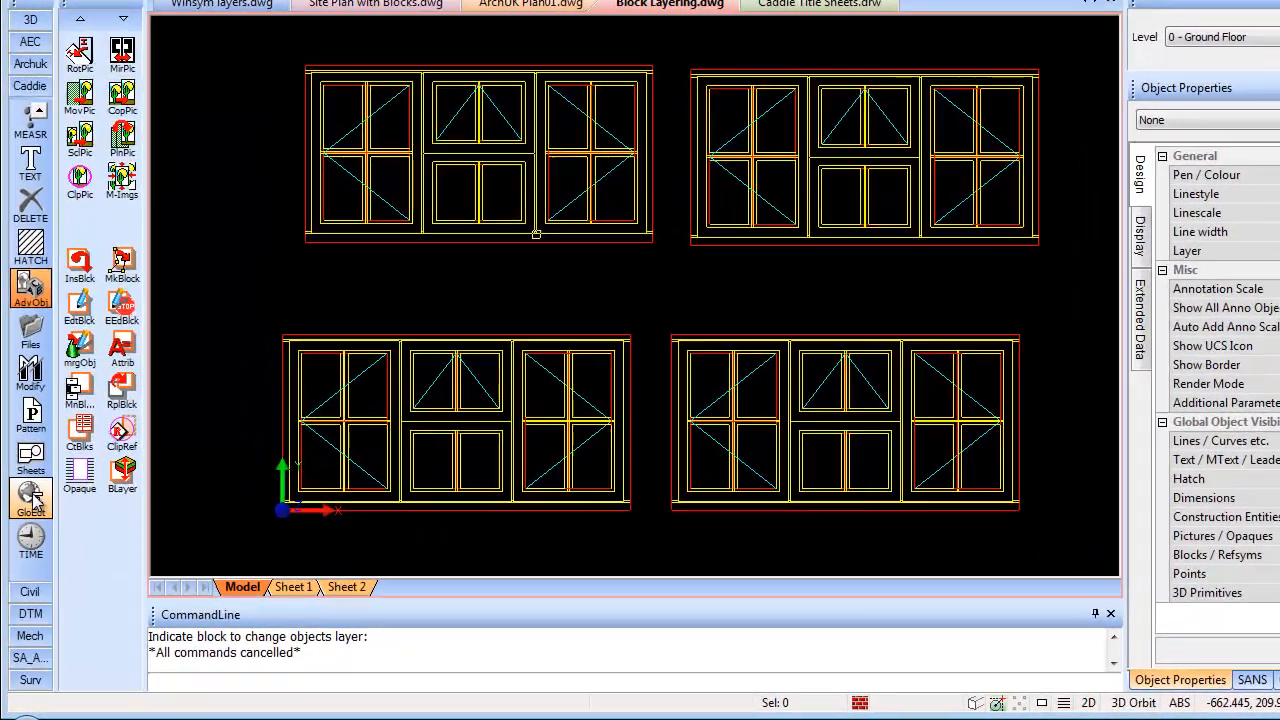
left_click(26, 540)
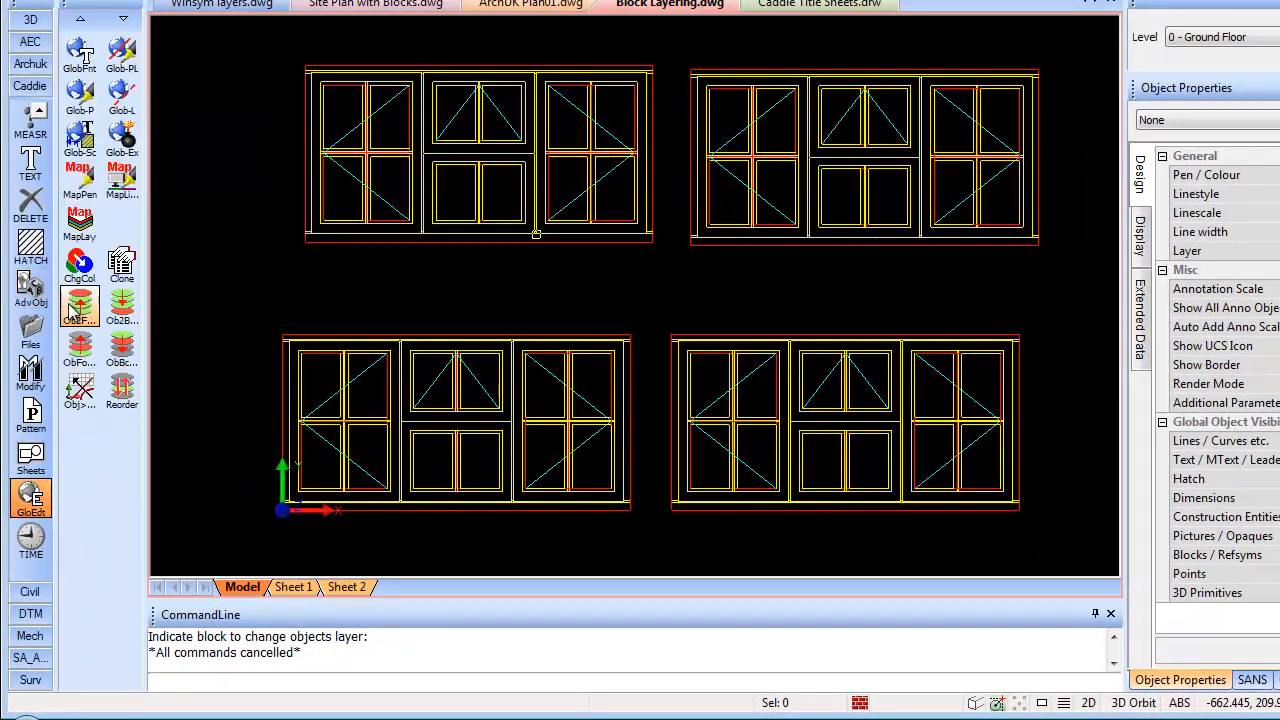
left_click(84, 182)
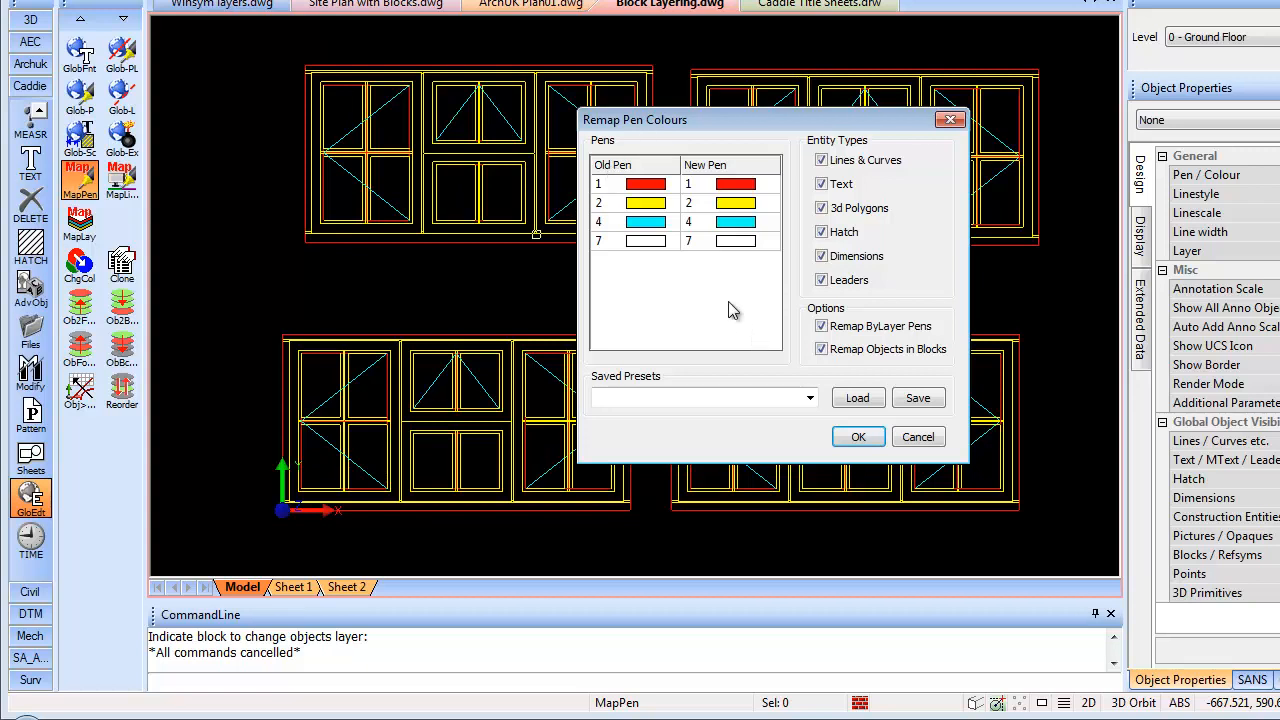
left_click(918, 437)
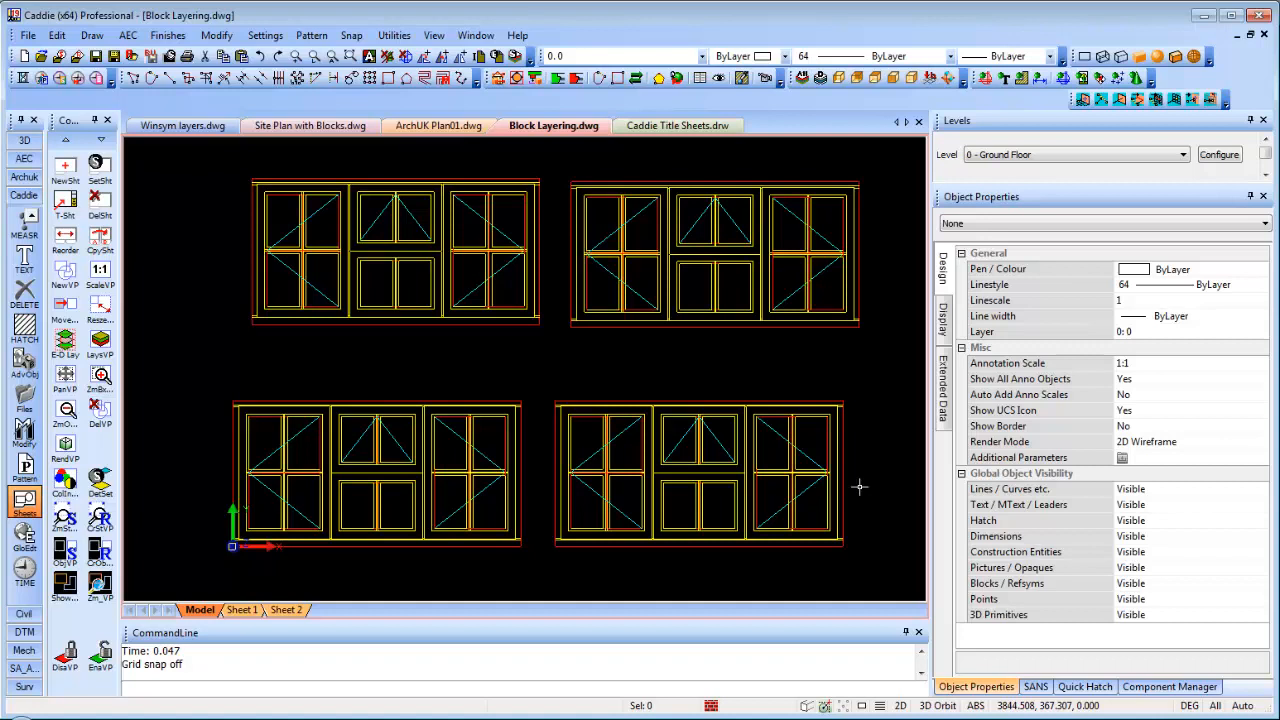
Zoom onto Sheet 1's title block and inspect the Scale label and Drawing attribute
left_click(244, 611)
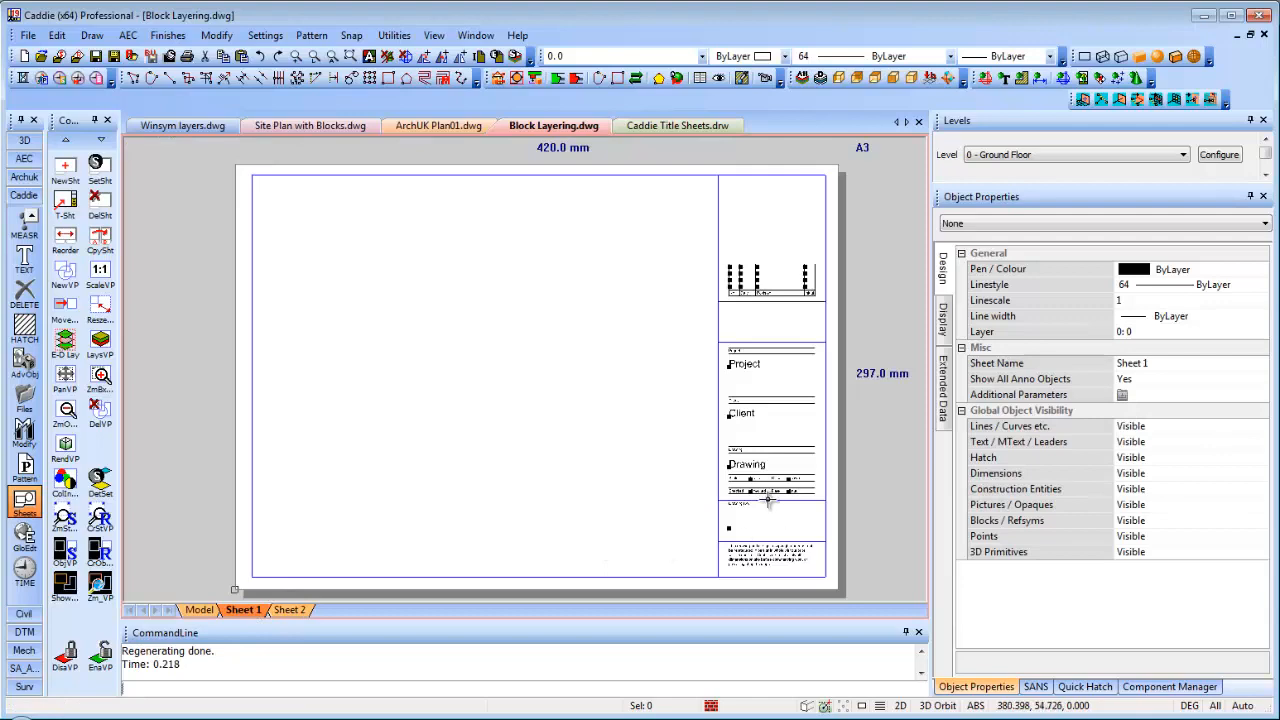
scroll(660, 392, "up", 5)
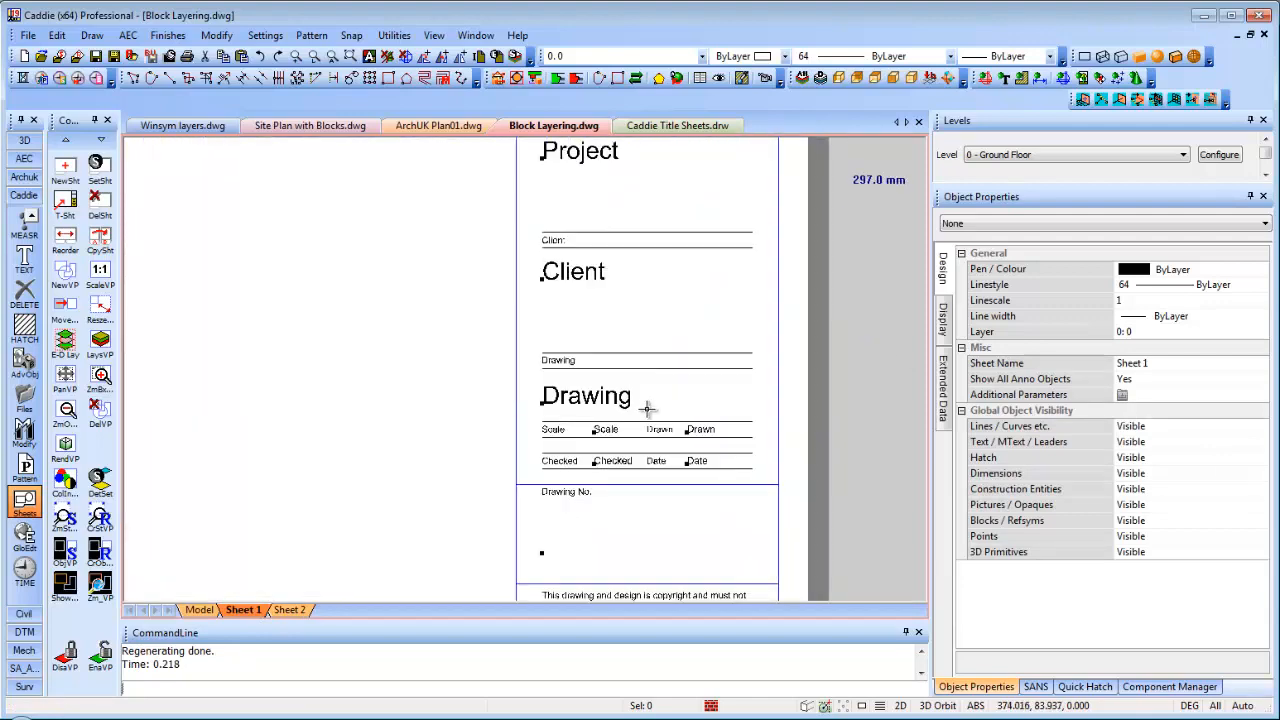
middle_click_drag(660, 395, 718, 273)
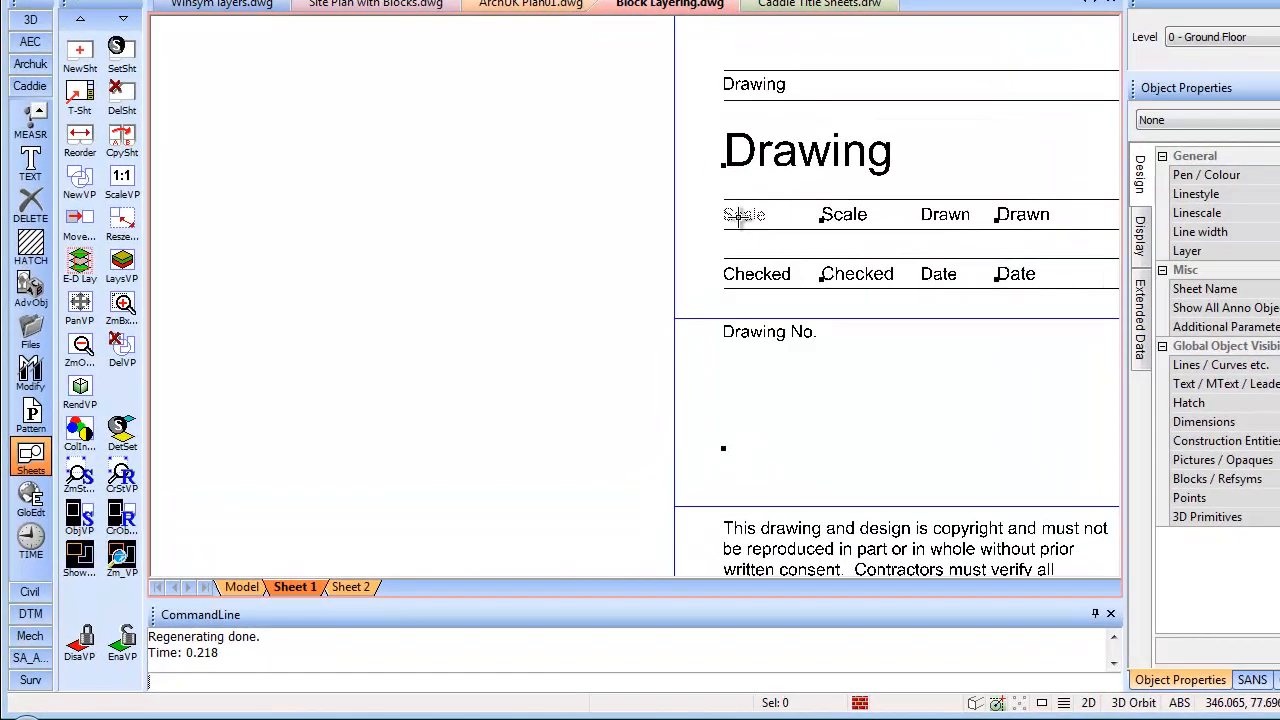
left_click(624, 311)
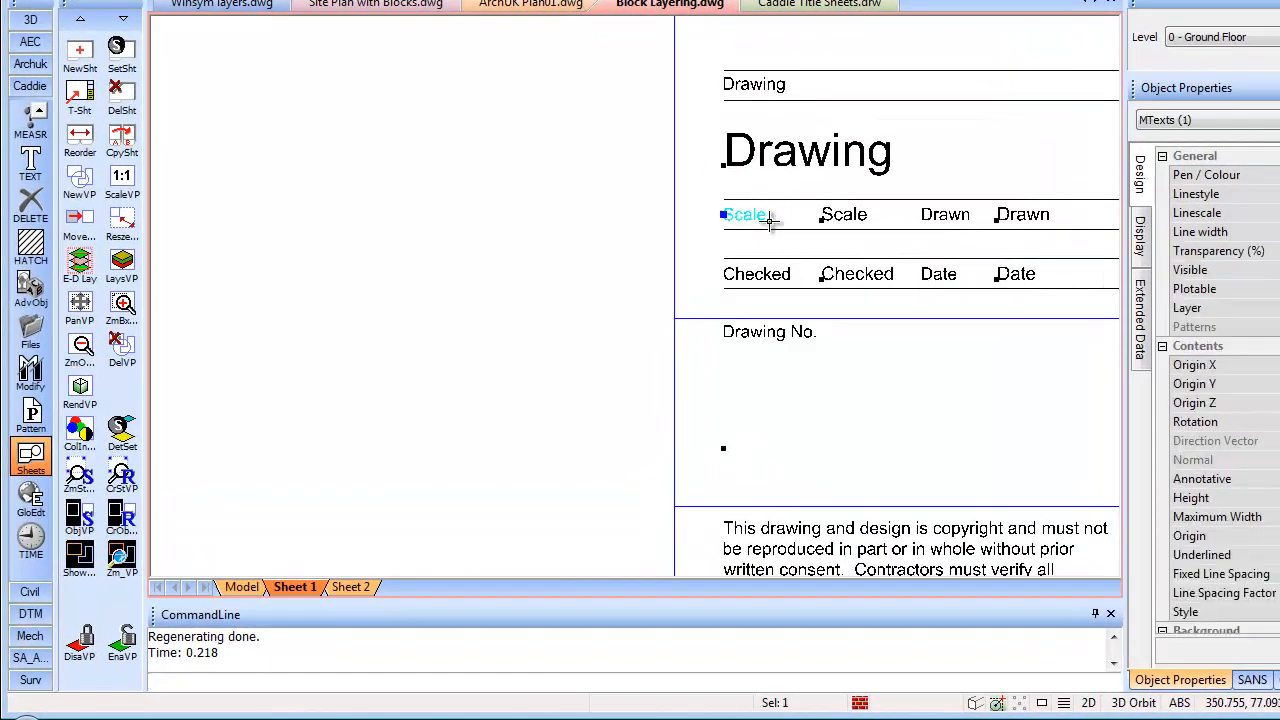
key("Escape")
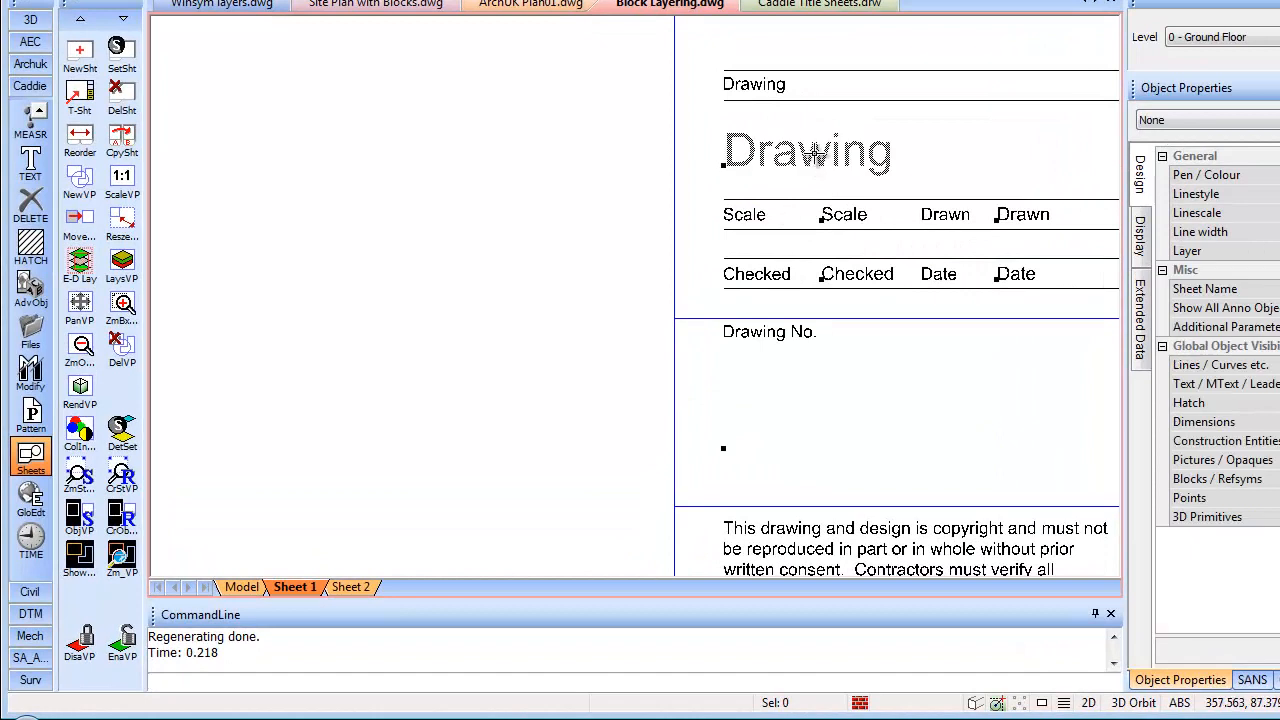
left_click(815, 152)
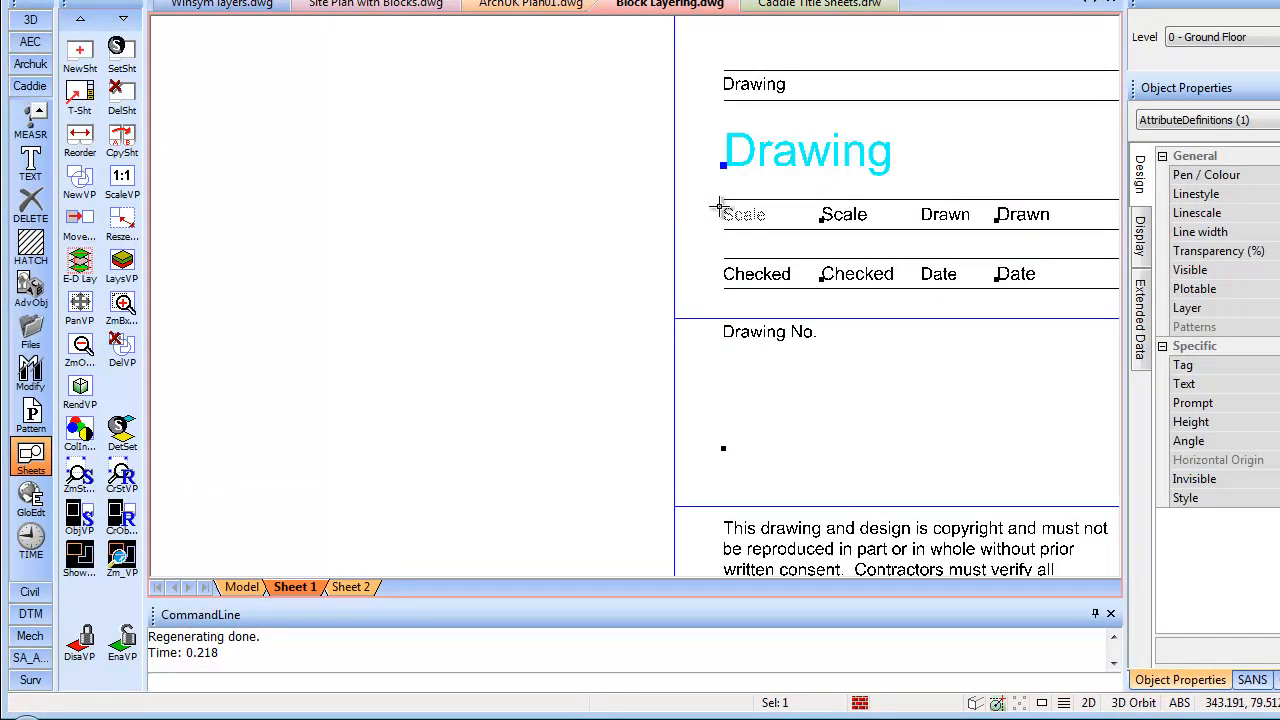
key("Escape")
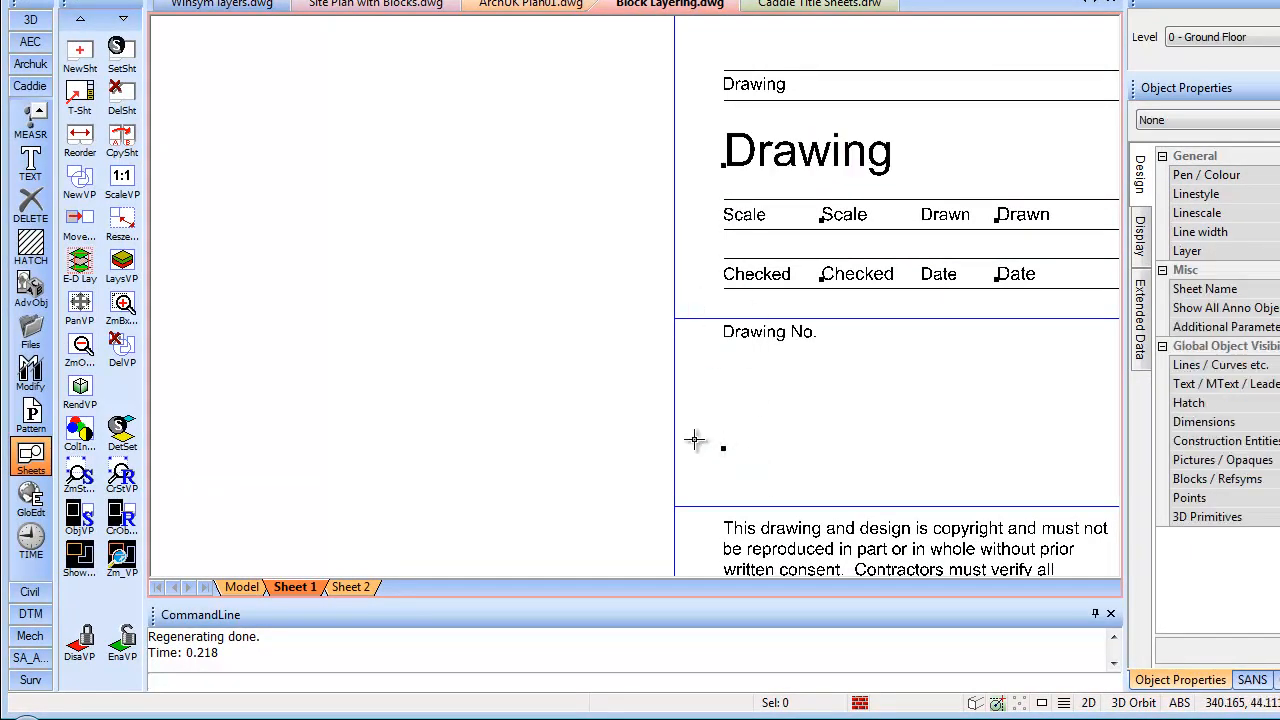
Define an attribute with tag and prompt Drawing No. and text height 8
left_click(30, 287)
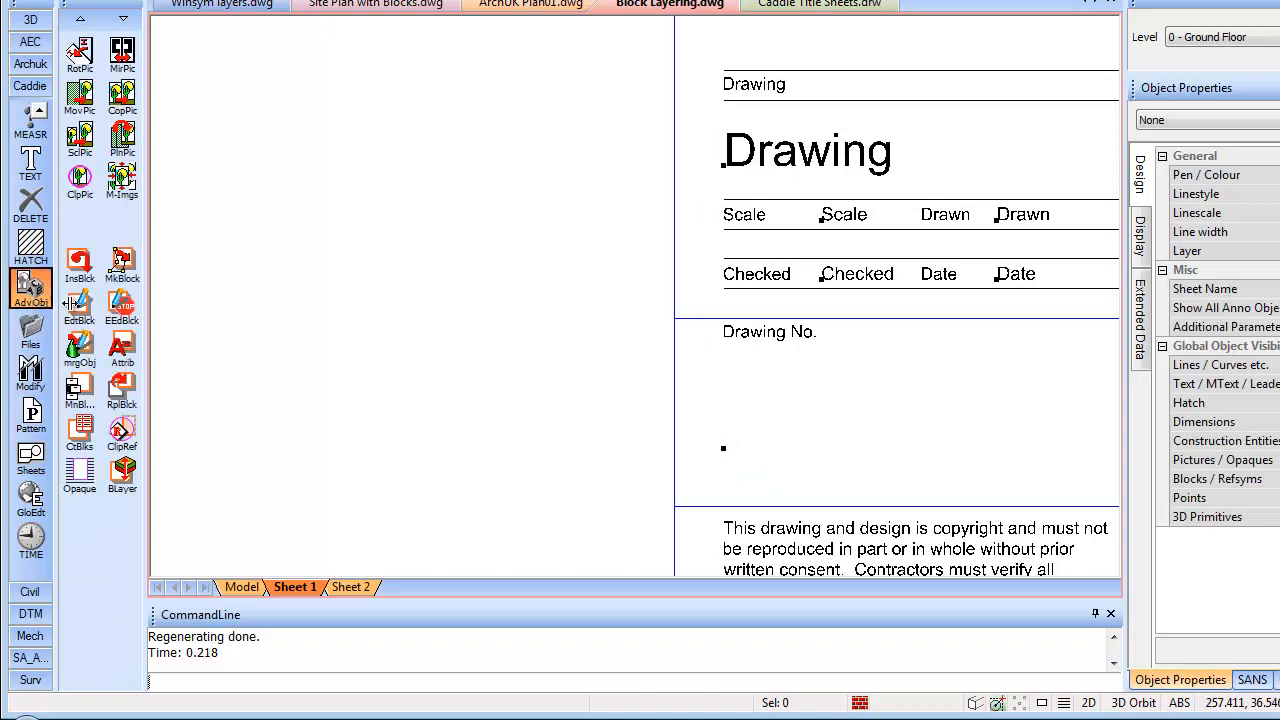
left_click(122, 348)
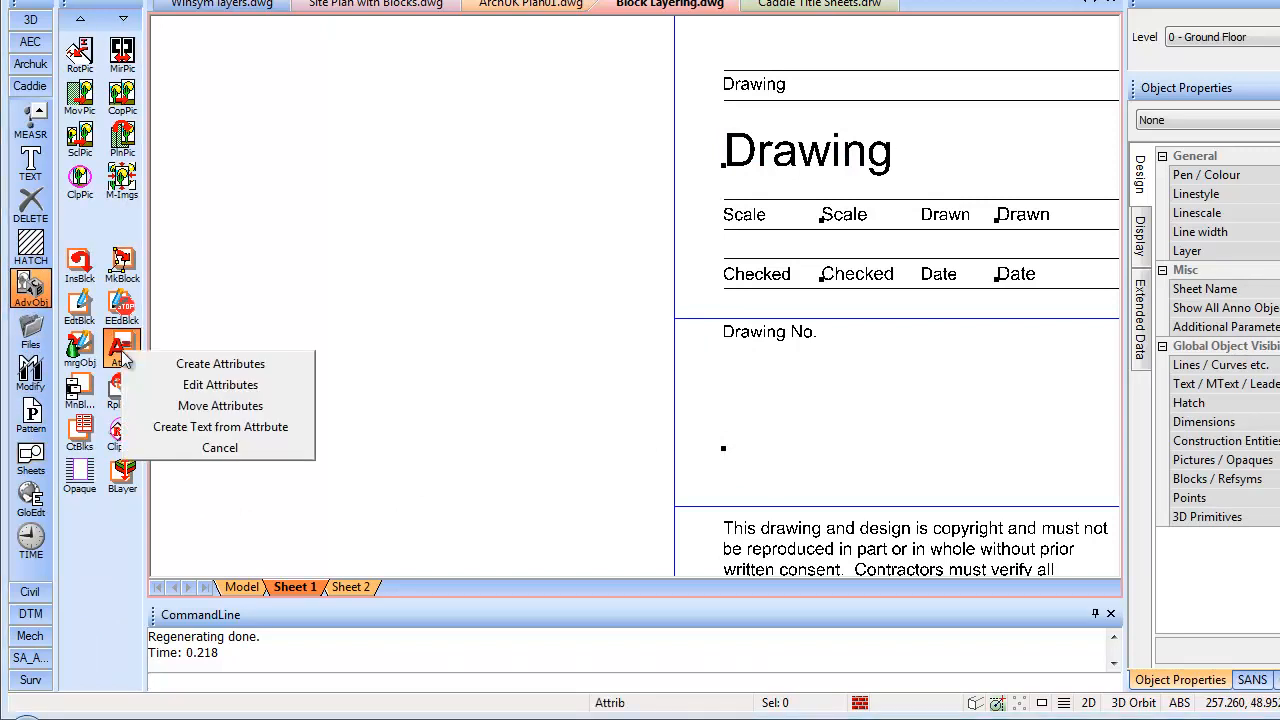
left_click(216, 366)
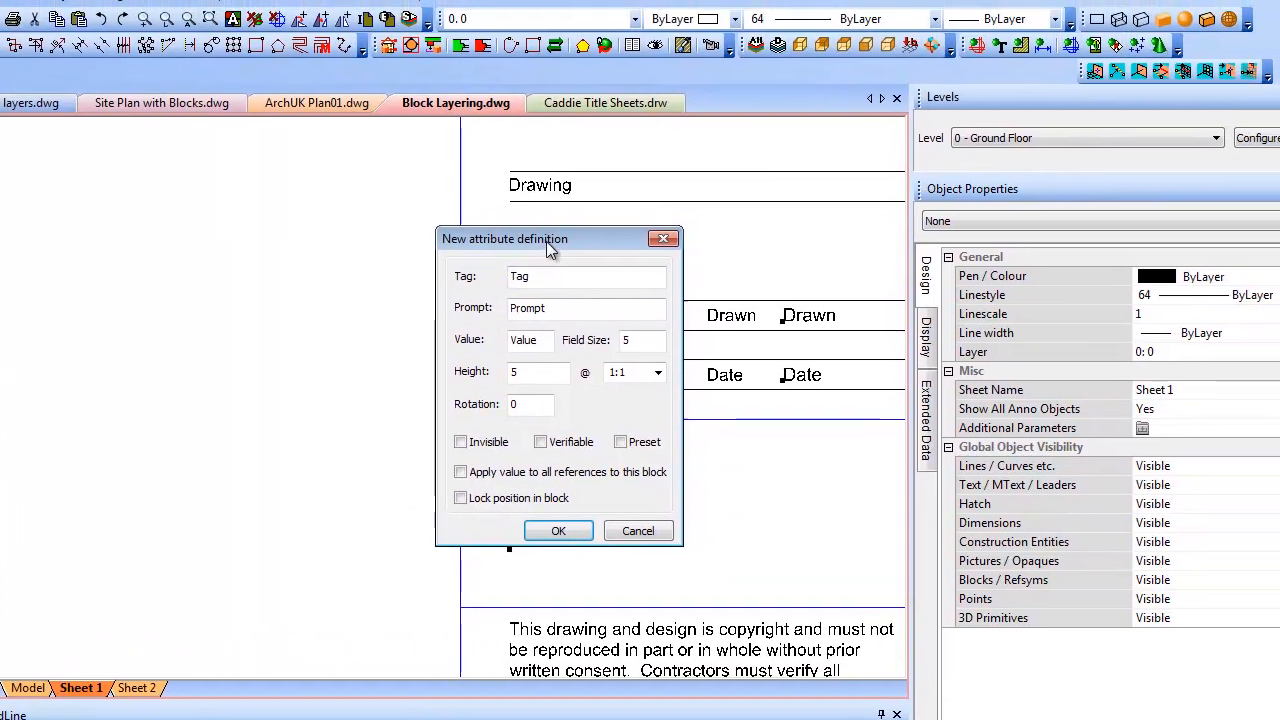
left_click_drag(760, 141, 1008, 76)
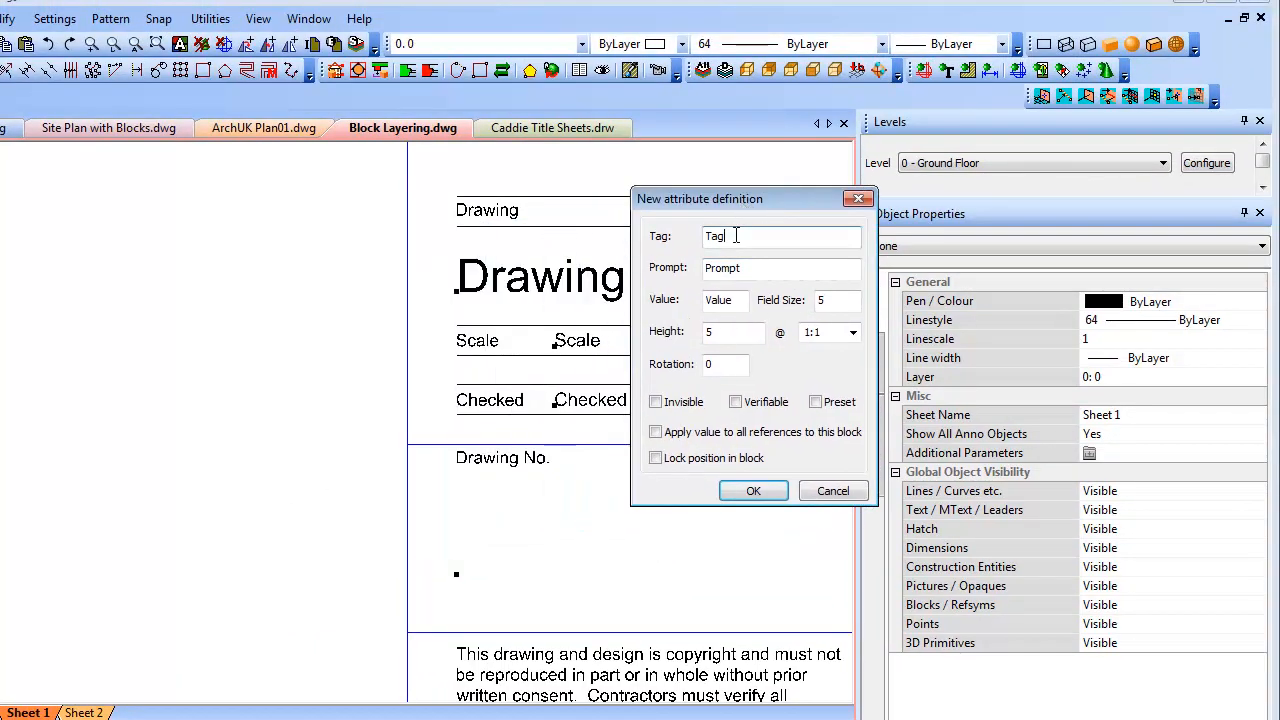
left_click_drag(756, 236, 688, 237)
type("Drawing No.")
left_click_drag(775, 232, 686, 233)
key("ctrl+c")
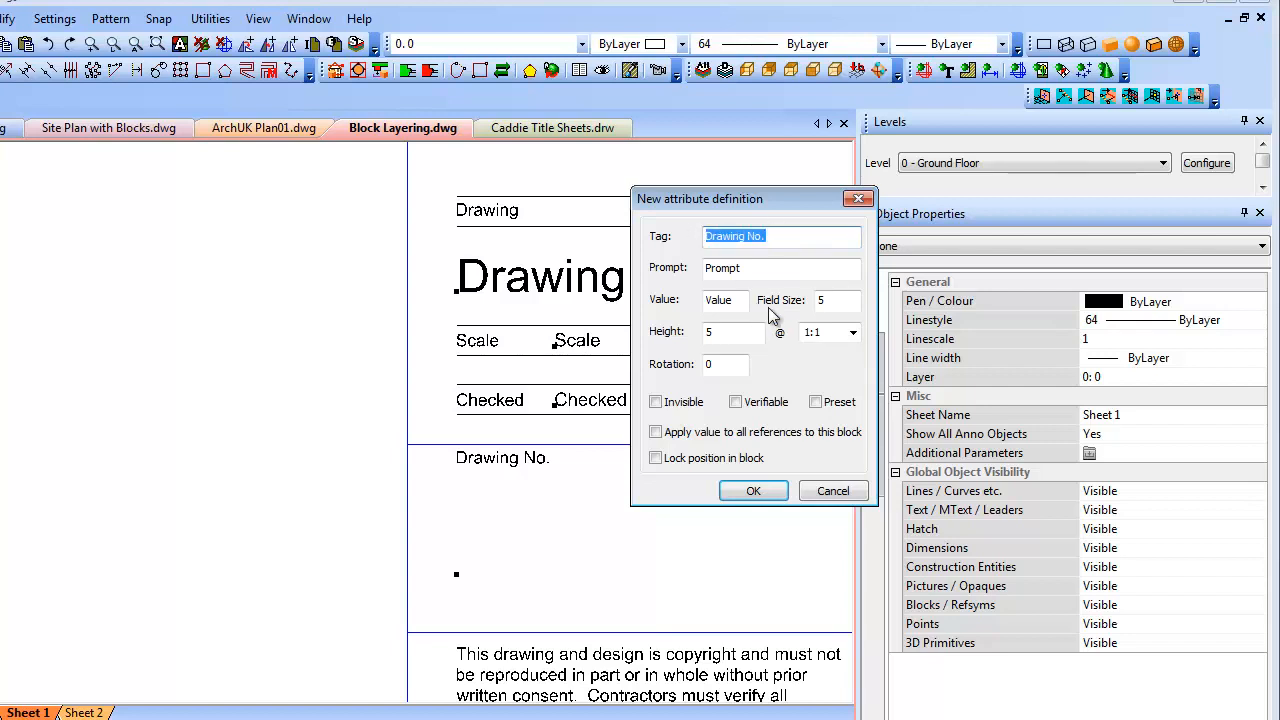
left_click_drag(757, 268, 680, 266)
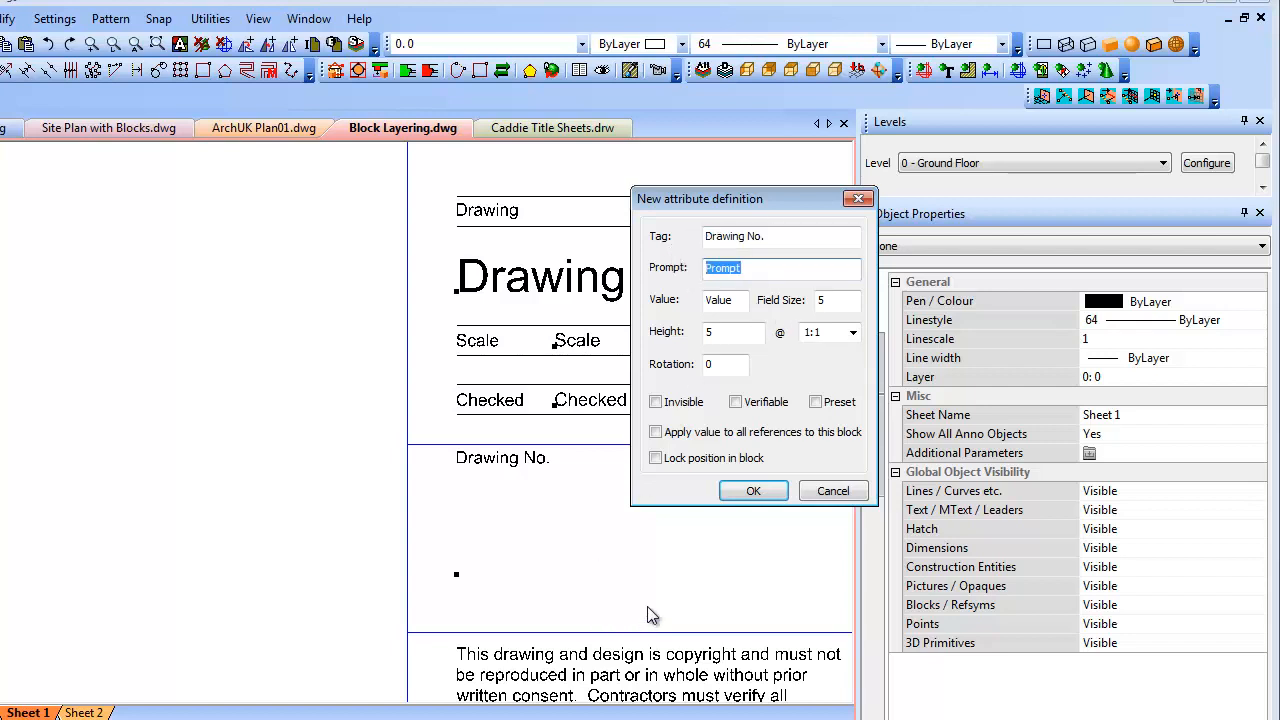
key("ctrl+v")
left_click_drag(726, 335, 704, 338)
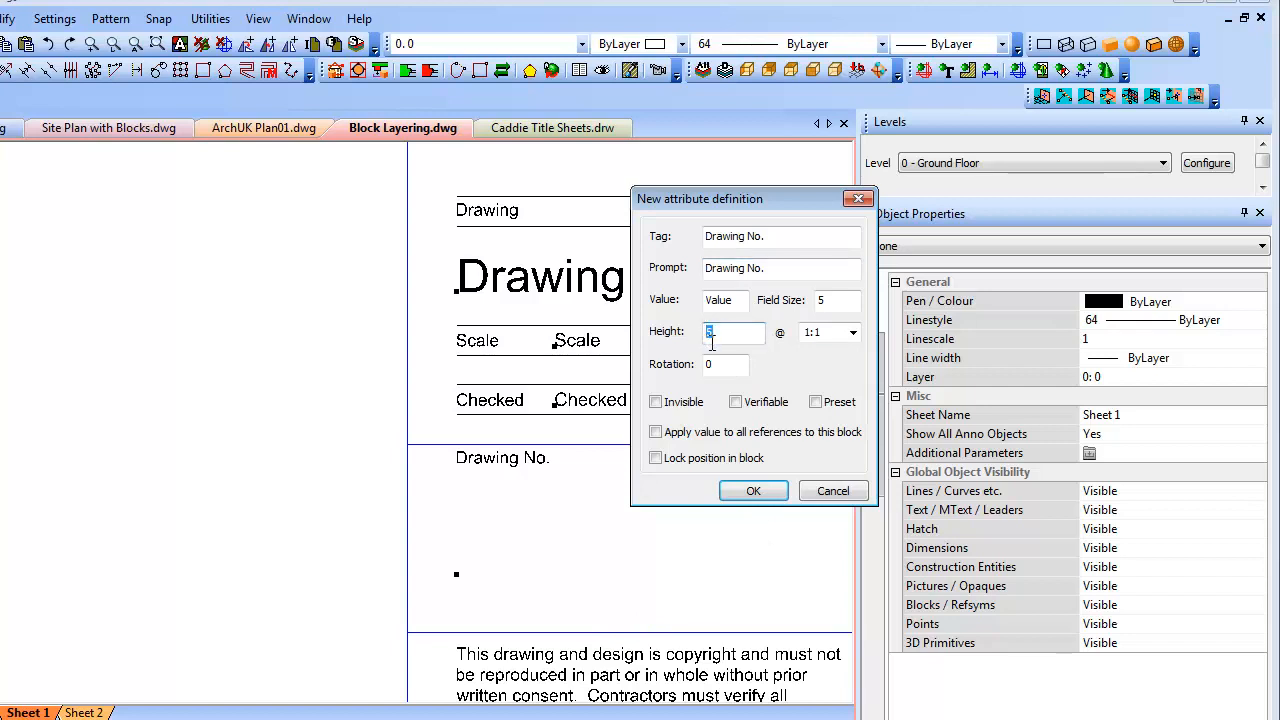
type("8")
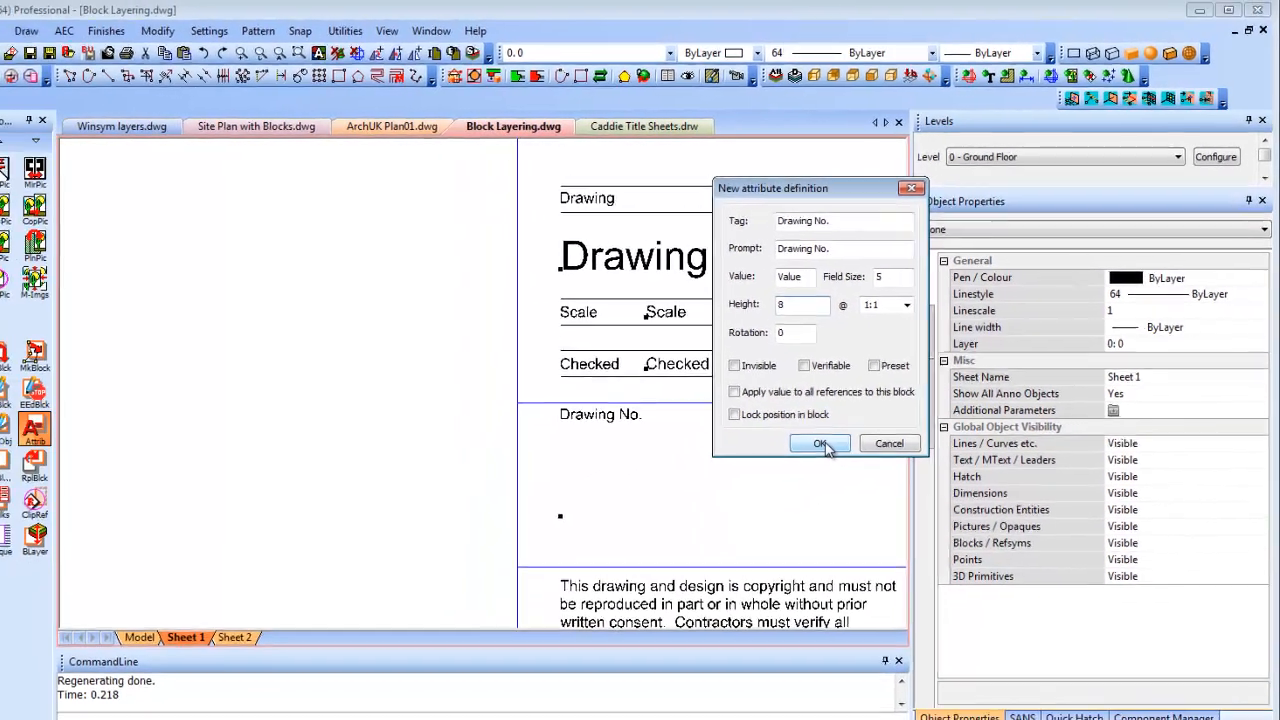
left_click(756, 492)
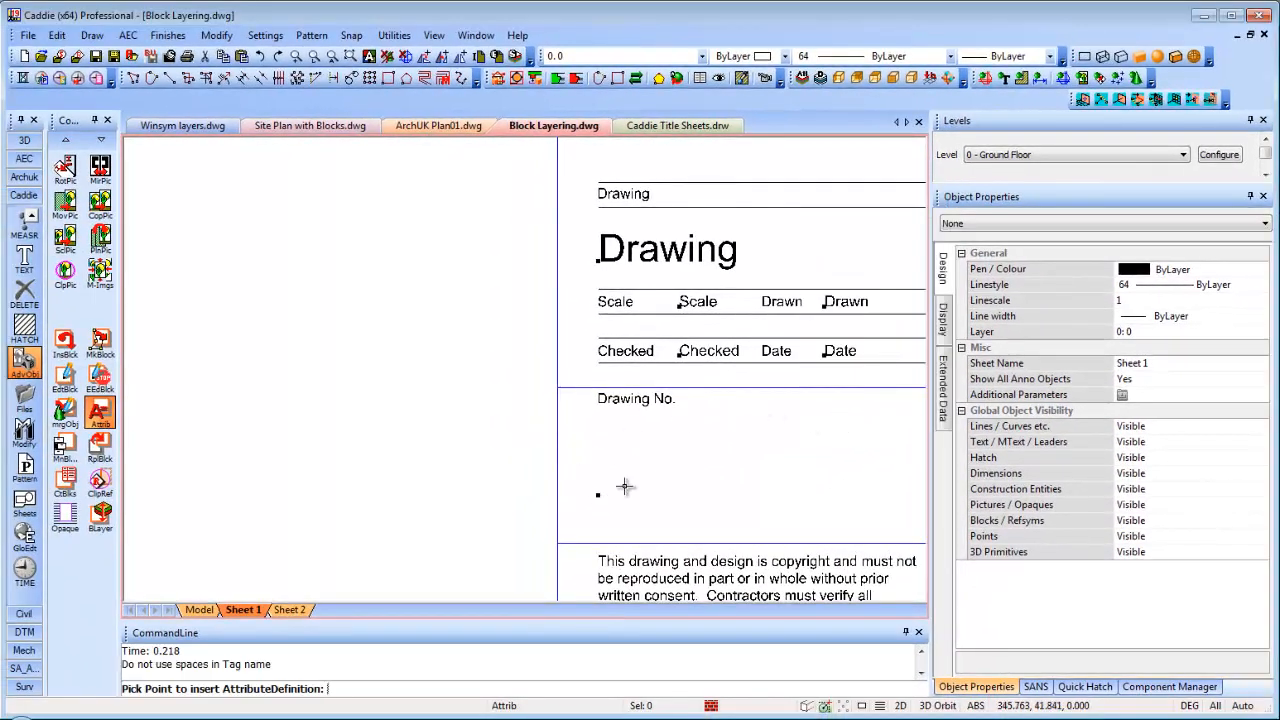
Place the Drawing No. attribute inside the title block's Drawing No. box using automatic snapping
right_click(699, 471)
left_click(745, 514)
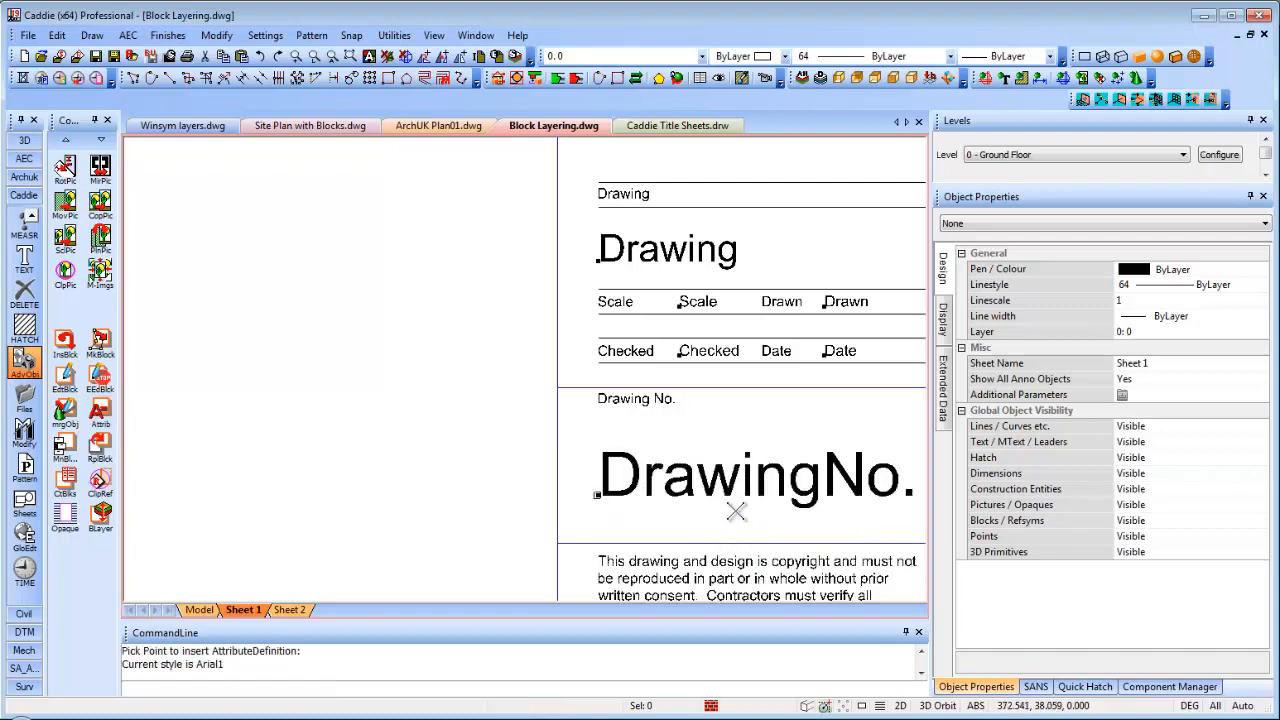
left_click(812, 500)
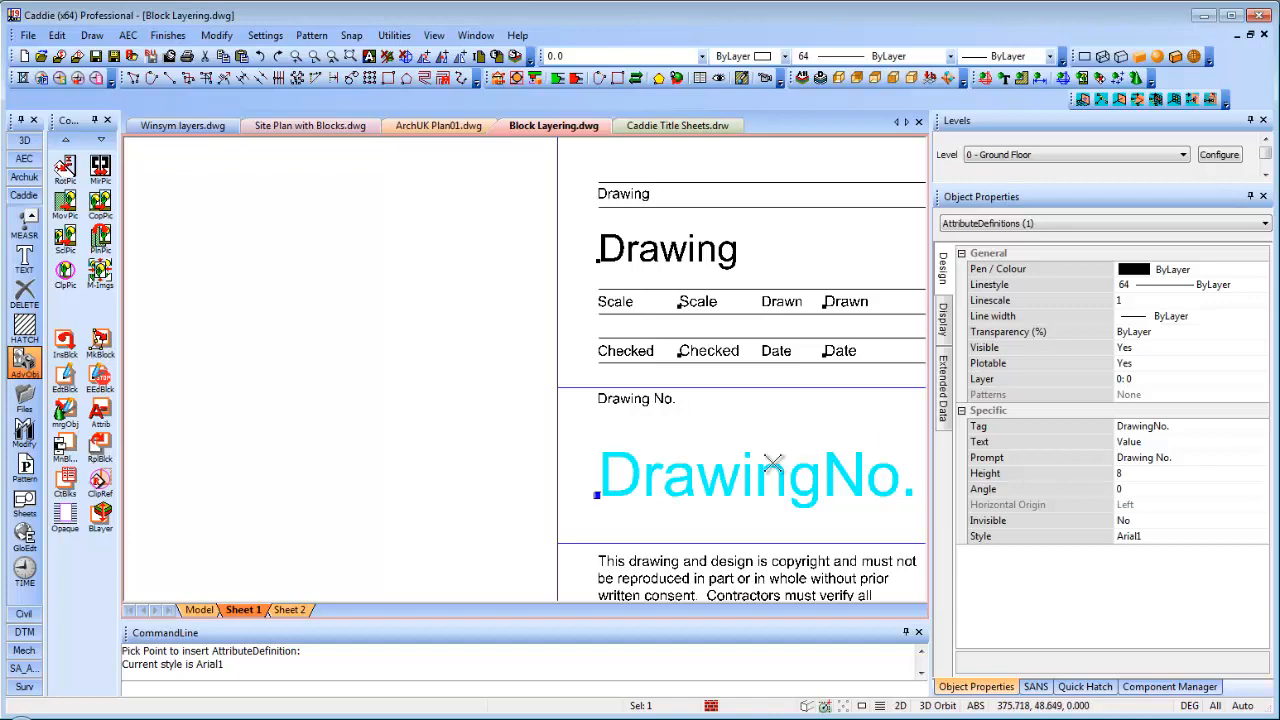
key("Escape")
Window-select the whole A3 sheet and make it a block named A3 Attribute Title
scroll(775, 458, "down", 3)
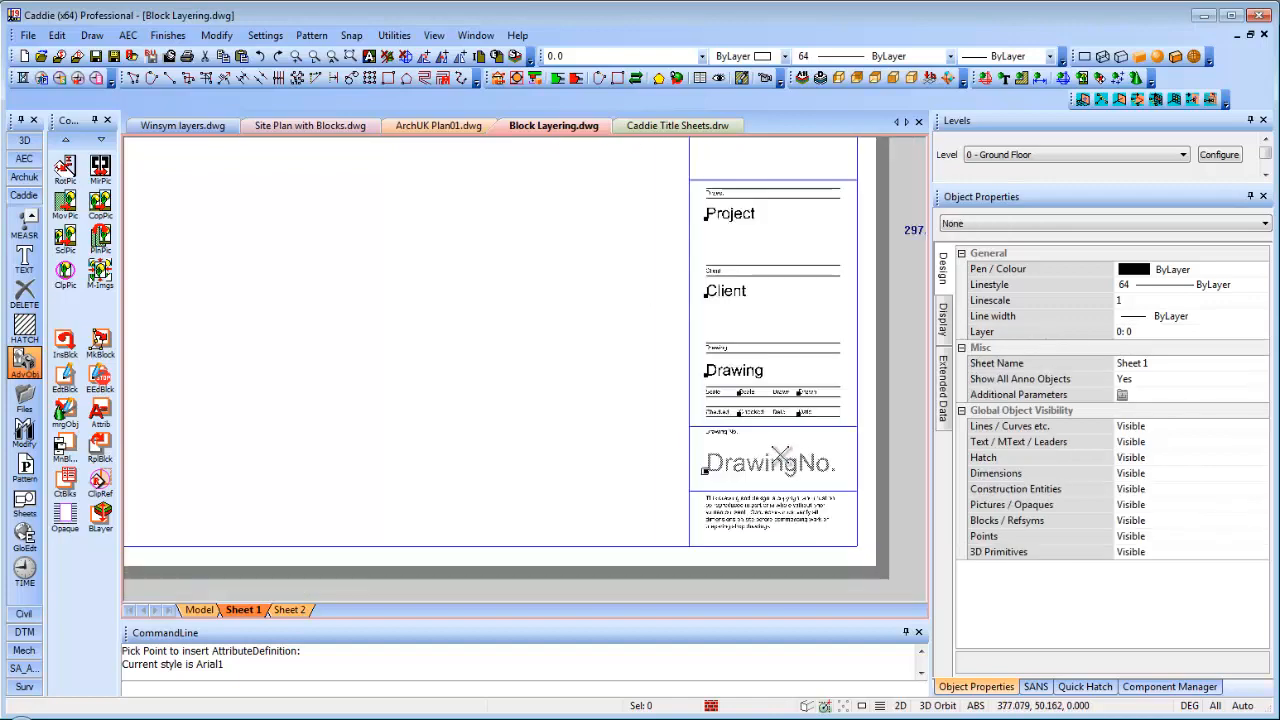
scroll(780, 450, "down", 2)
left_click(309, 152)
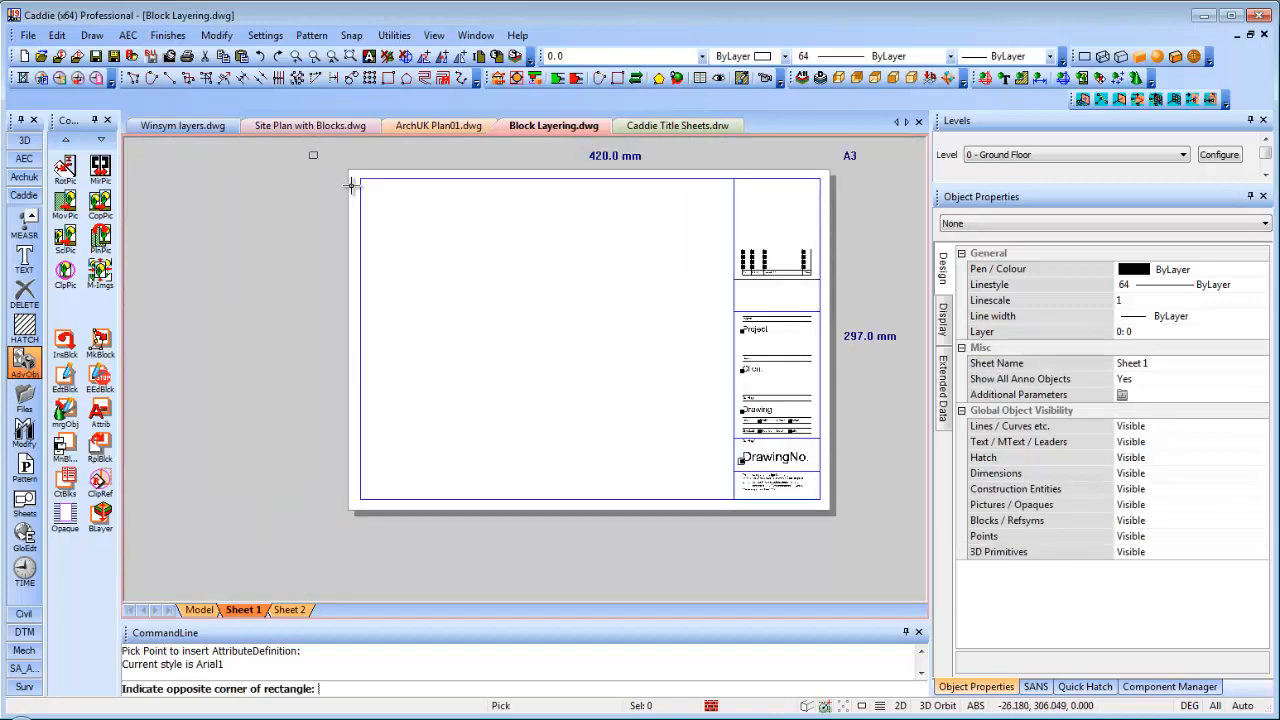
left_click(864, 542)
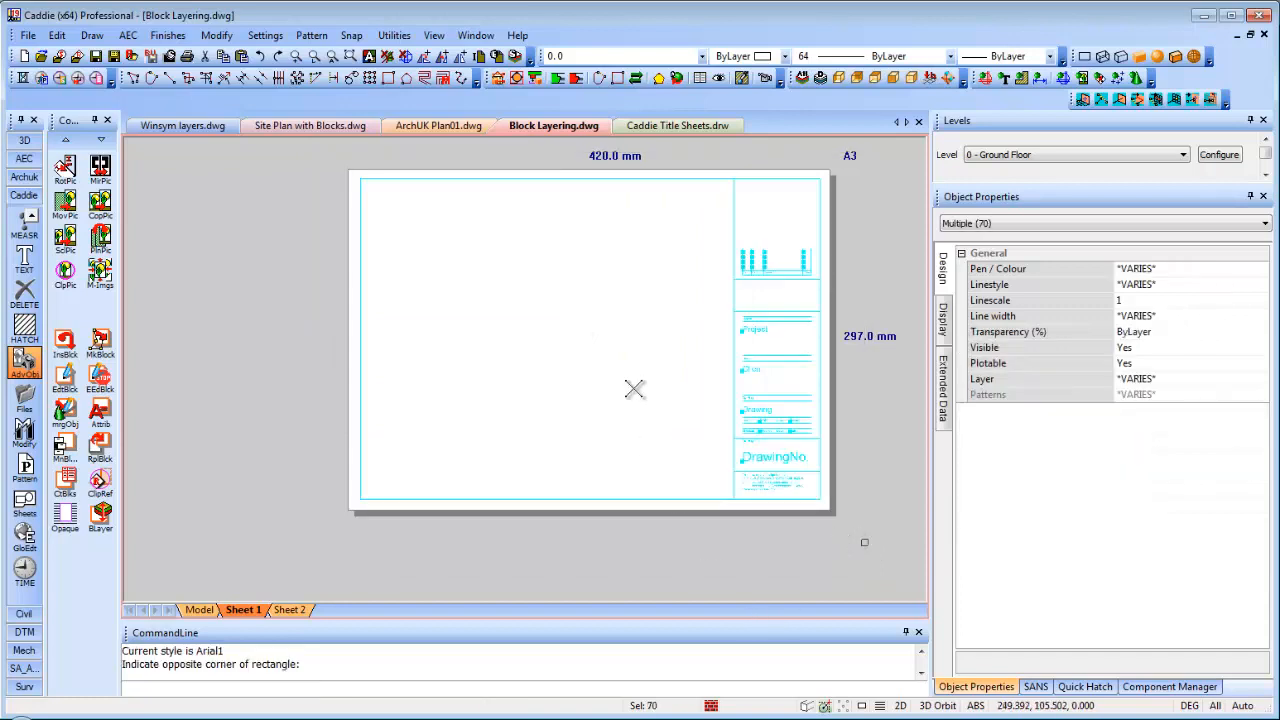
right_click(629, 374)
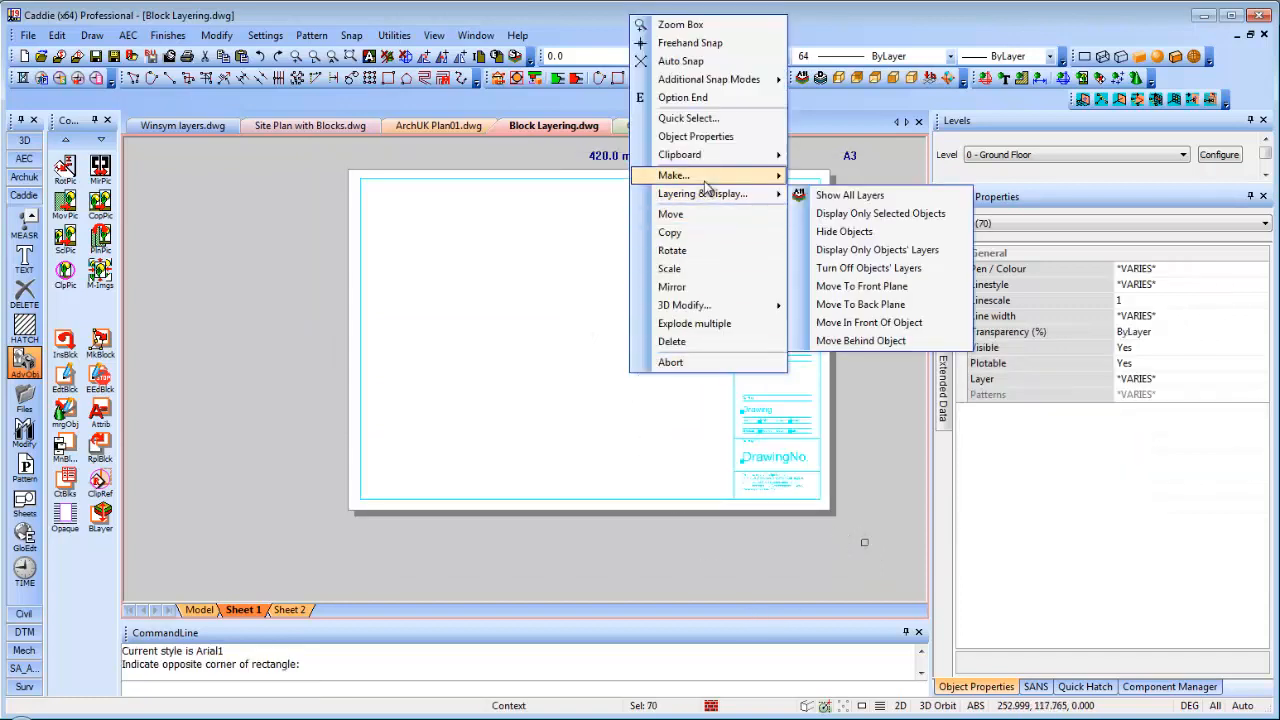
mouse_move(705, 175)
left_click(843, 176)
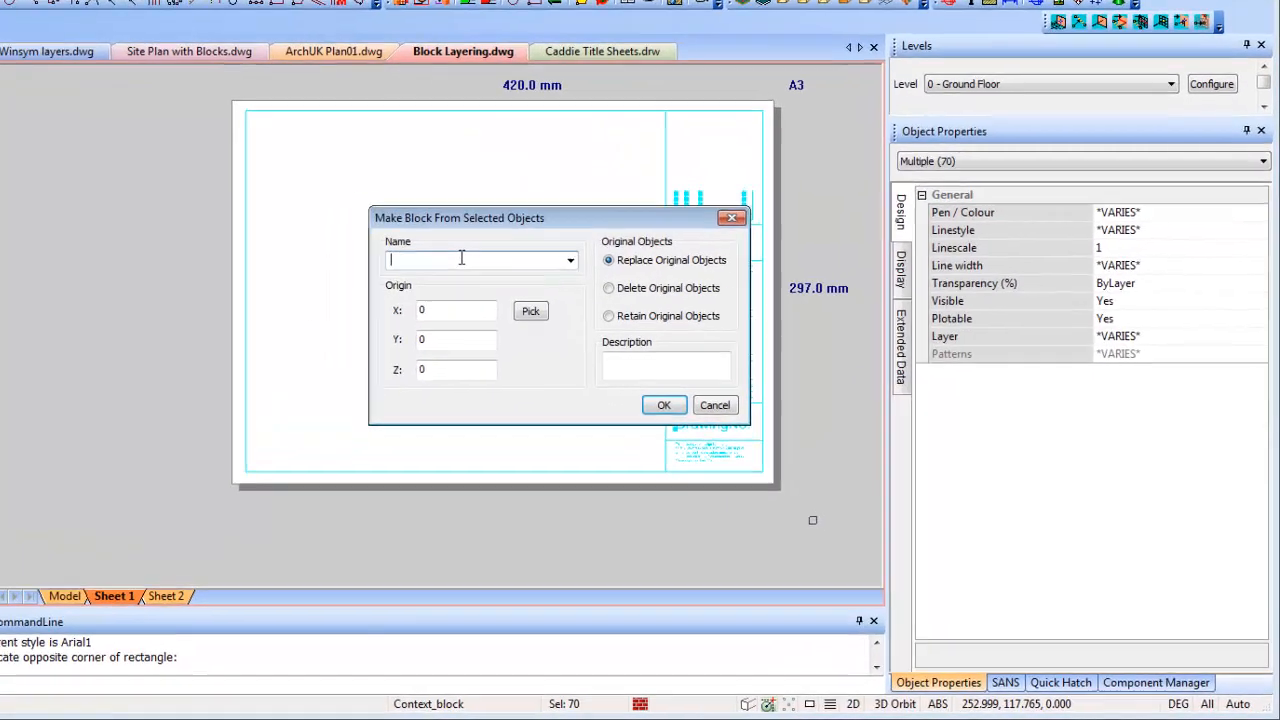
type("a")
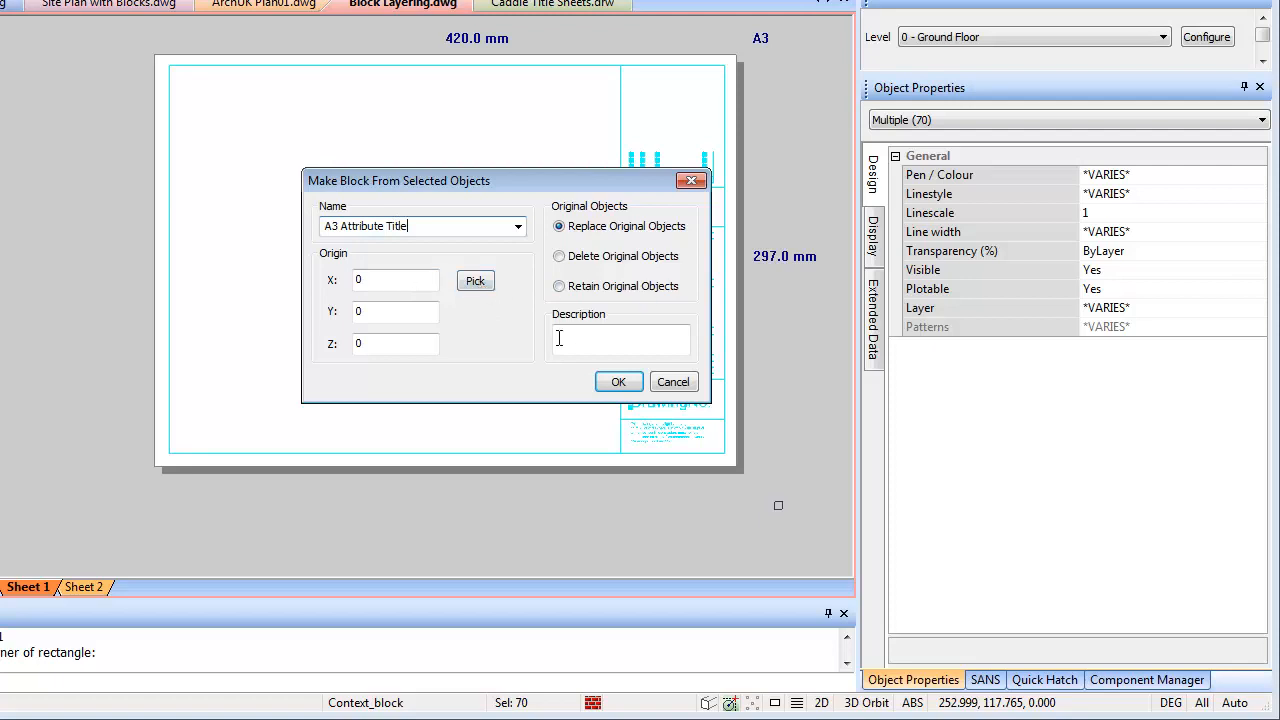
left_click(618, 383)
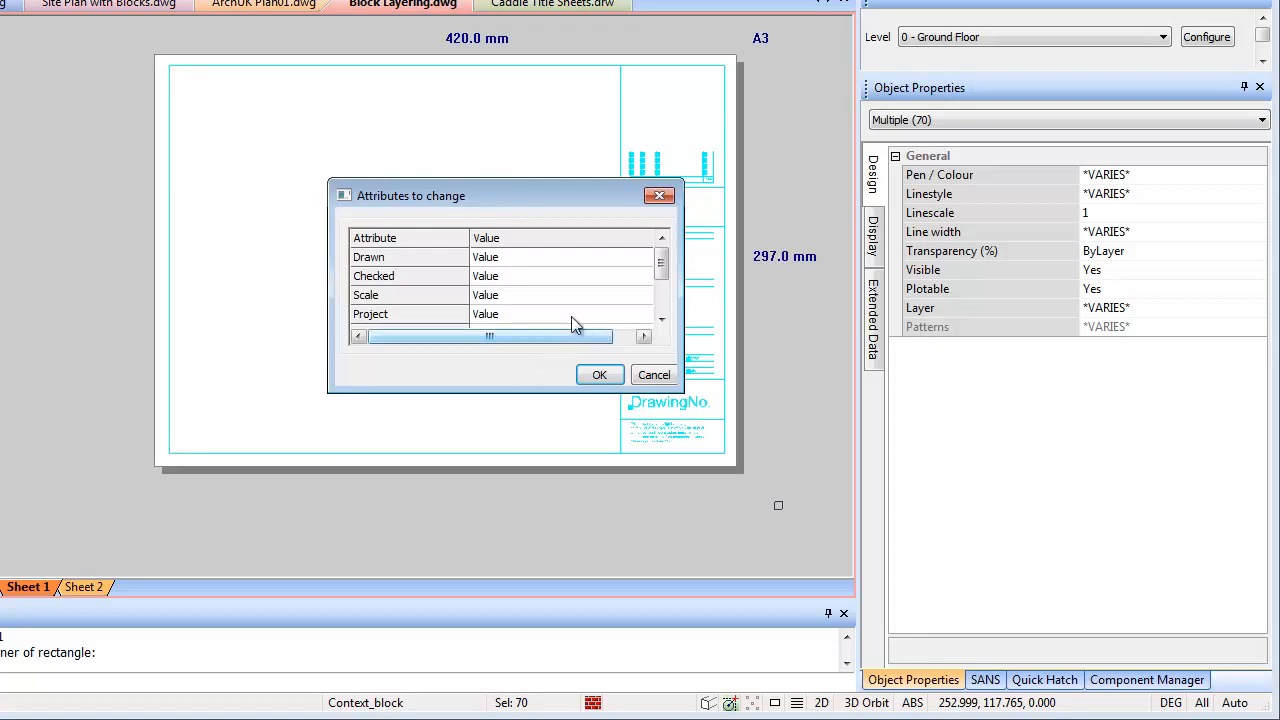
Fill the block's attributes with Drawn 1, Checked 2 and Scale 3
left_click(500, 259)
type("1")
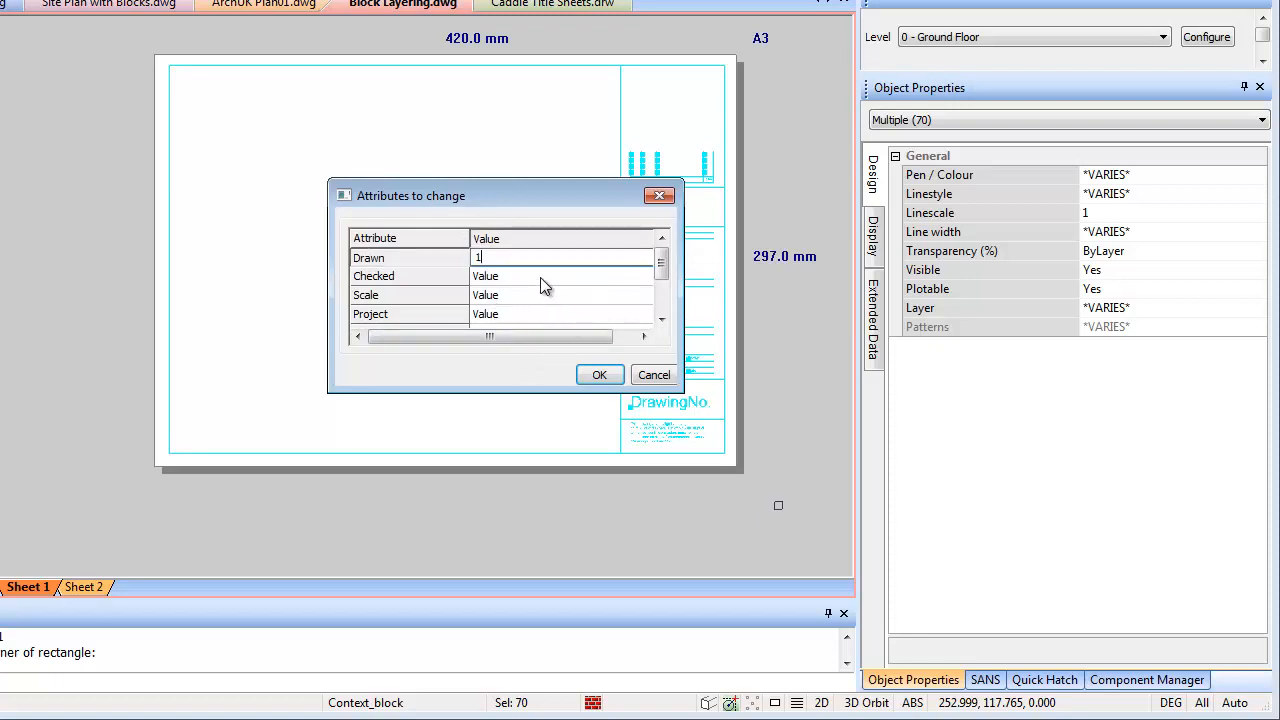
left_click(538, 276)
type("2")
left_click(542, 295)
type("3")
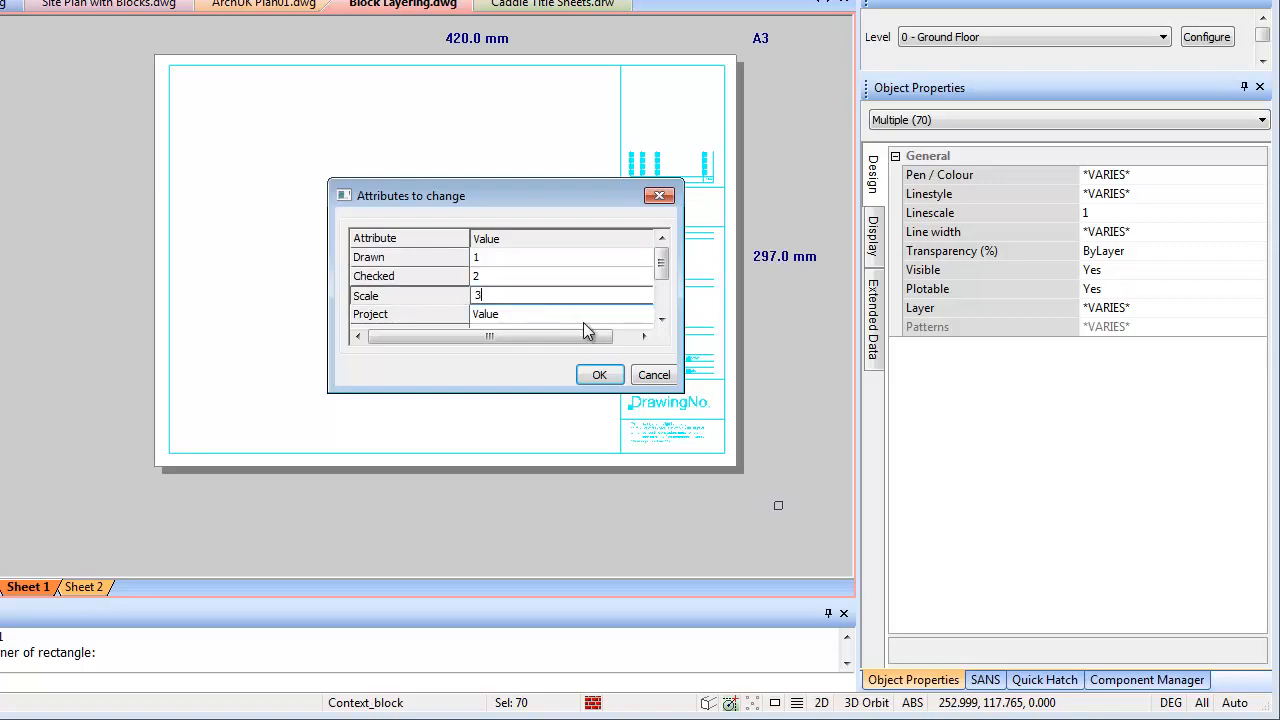
left_click(597, 373)
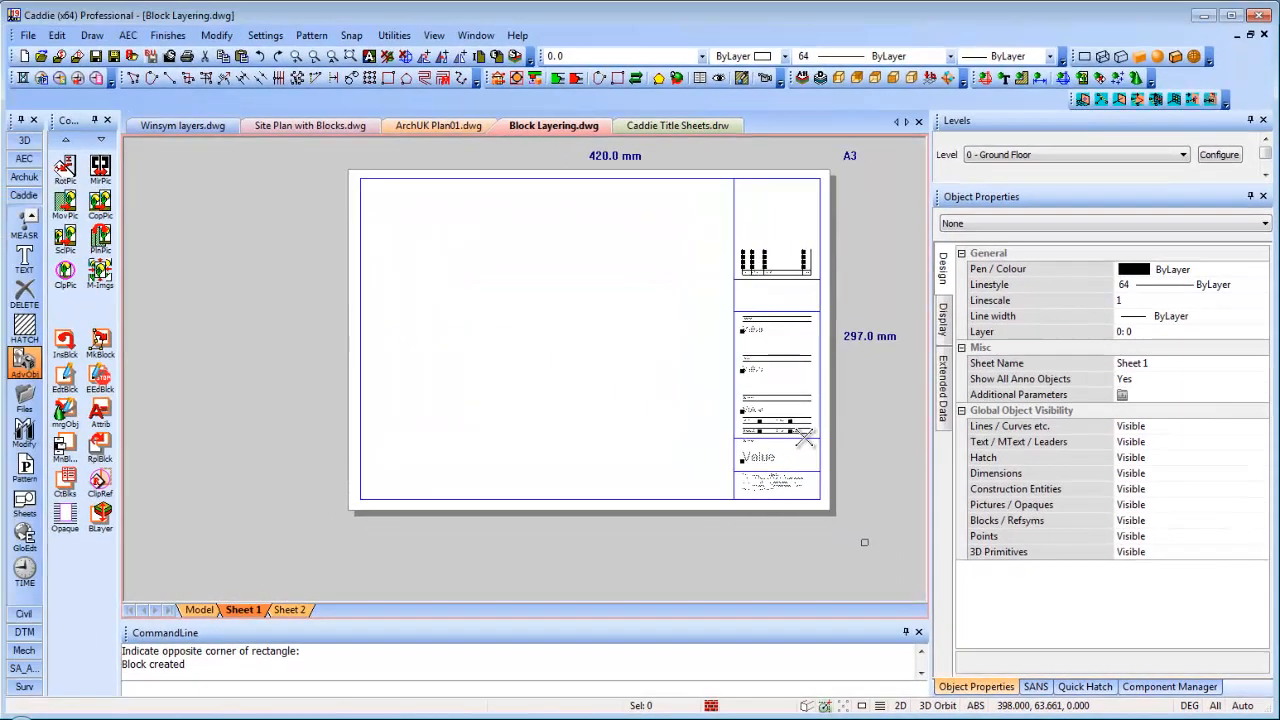
Add the current sheet to the title-sheets drawing as a new layout named 'Attributes A3'
scroll(763, 412, "up", 3)
scroll(722, 380, "up", 3)
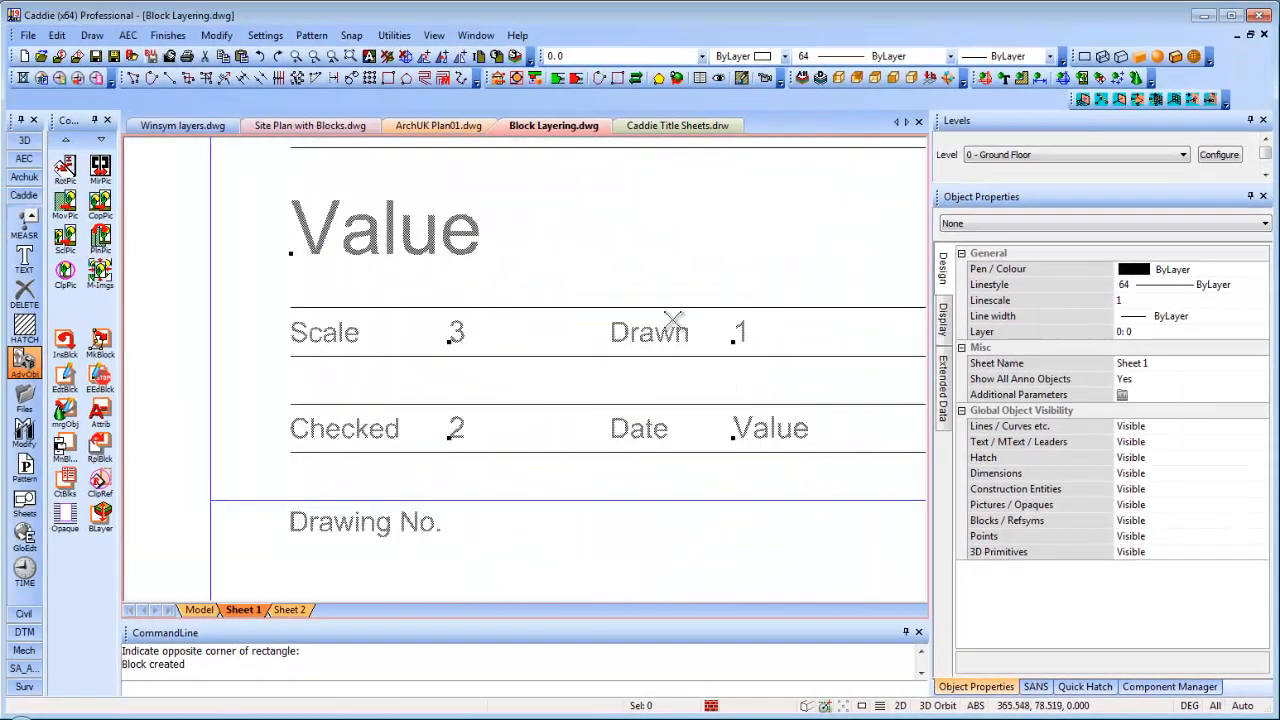
scroll(612, 378, "down", 5)
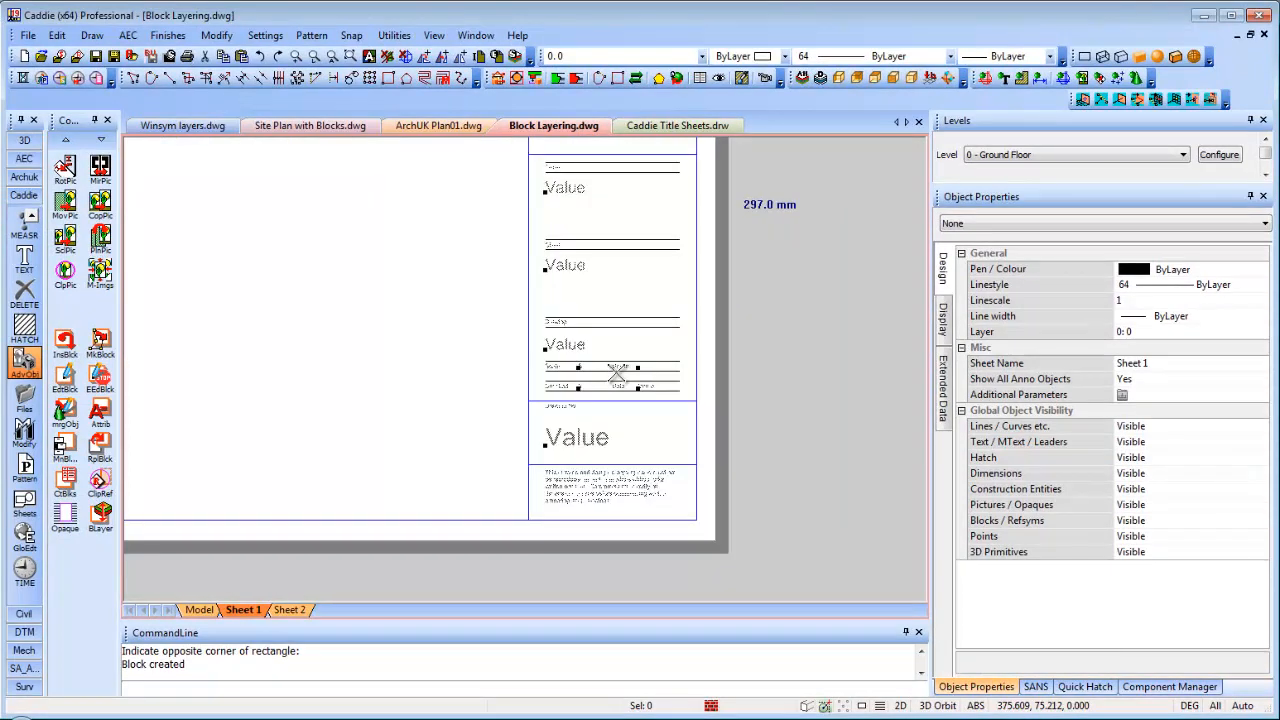
scroll(614, 380, "down", 2)
scroll(614, 388, "down", 3)
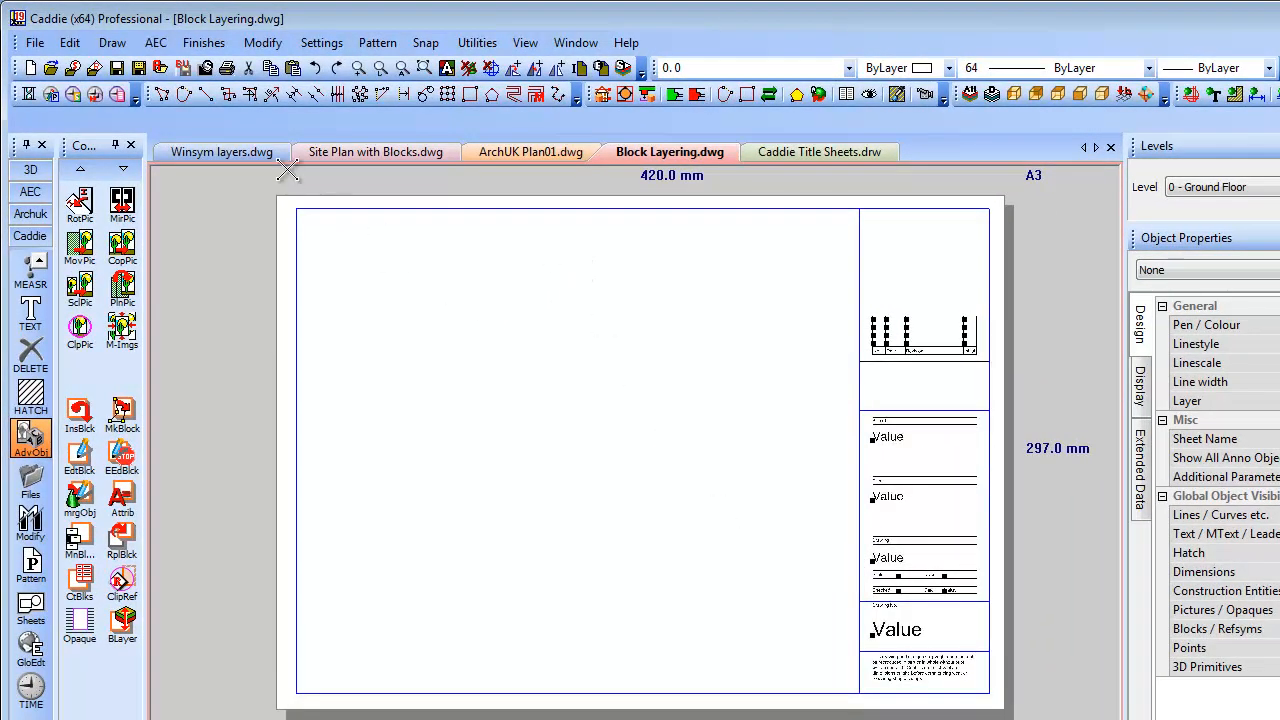
left_click(36, 46)
mouse_move(106, 245)
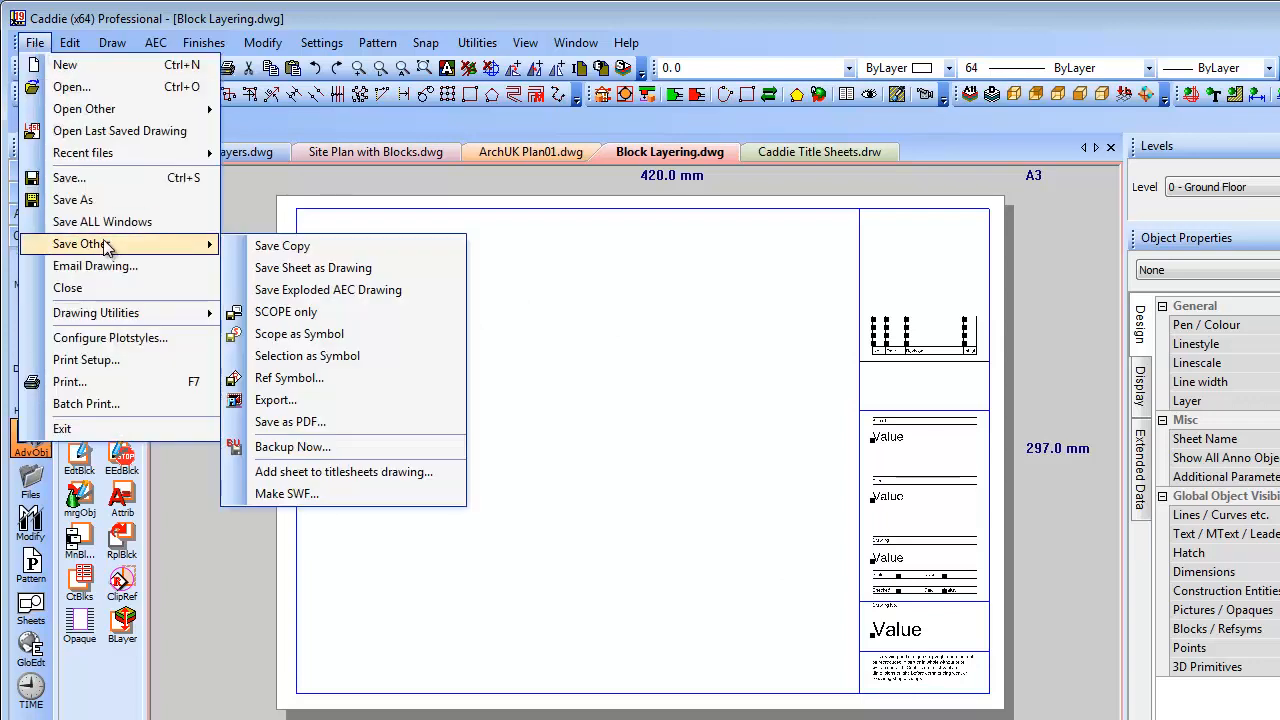
left_click(340, 472)
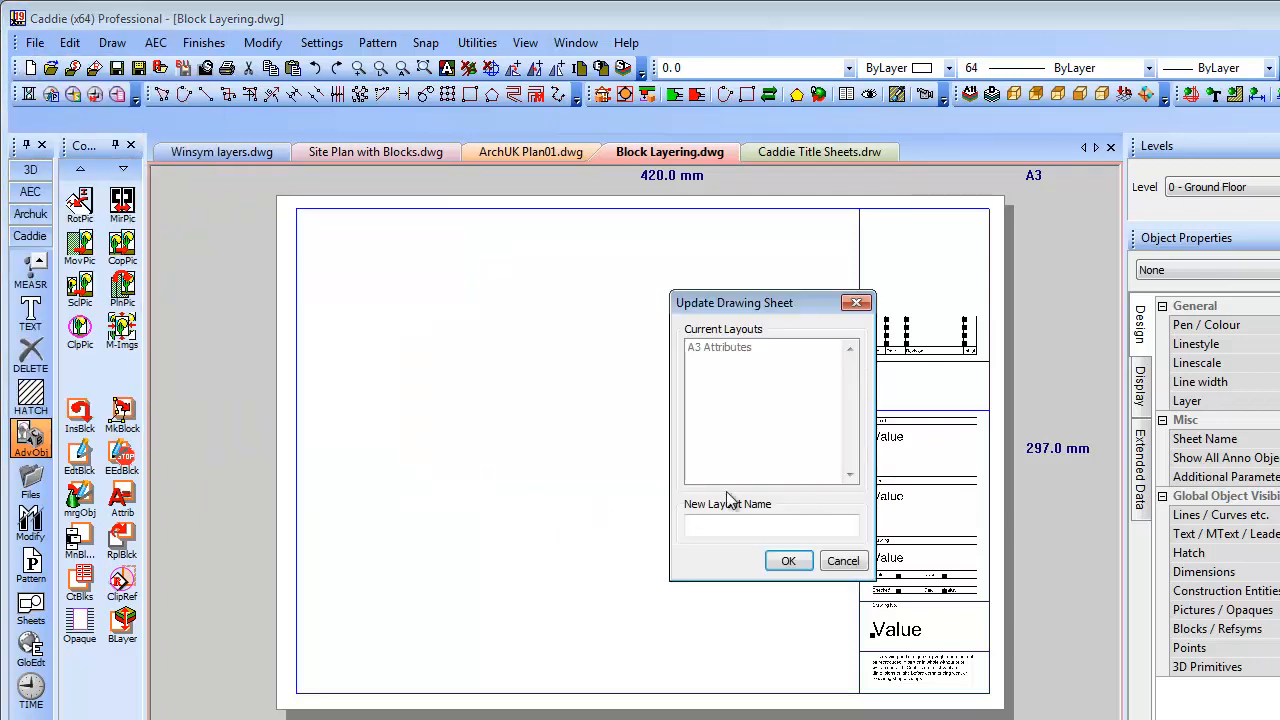
left_click(722, 527)
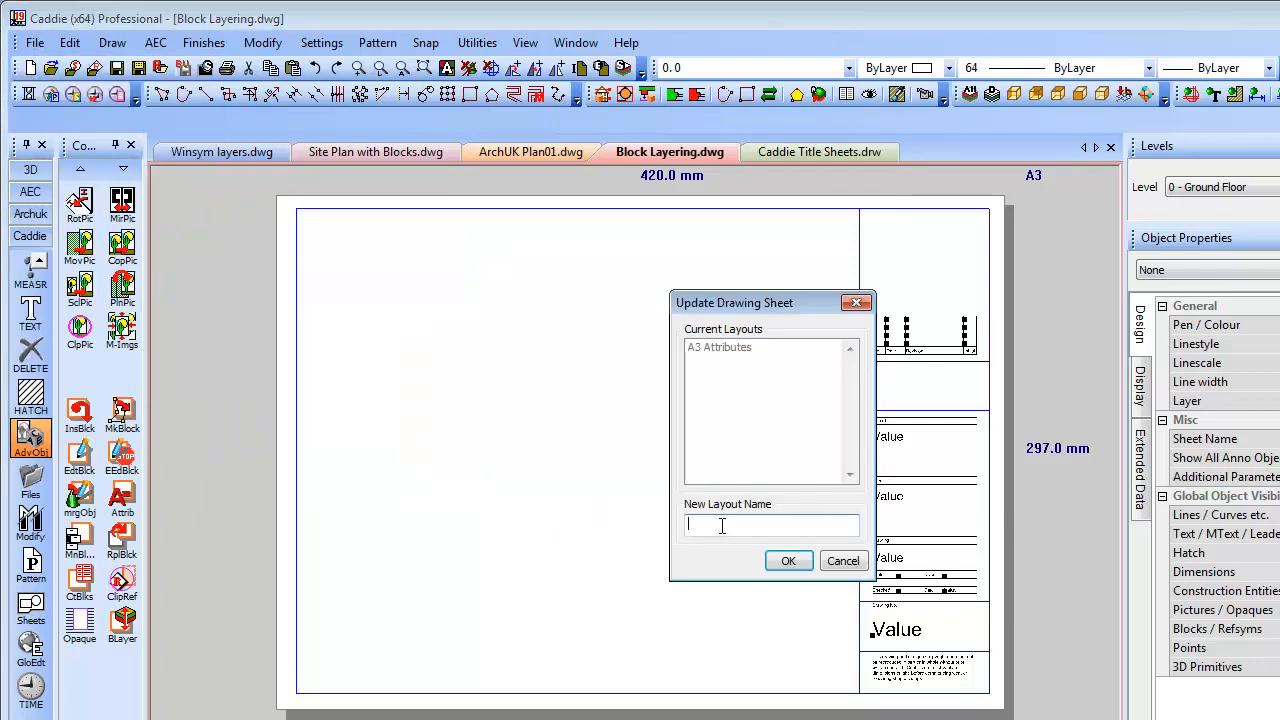
type("Attributes A3")
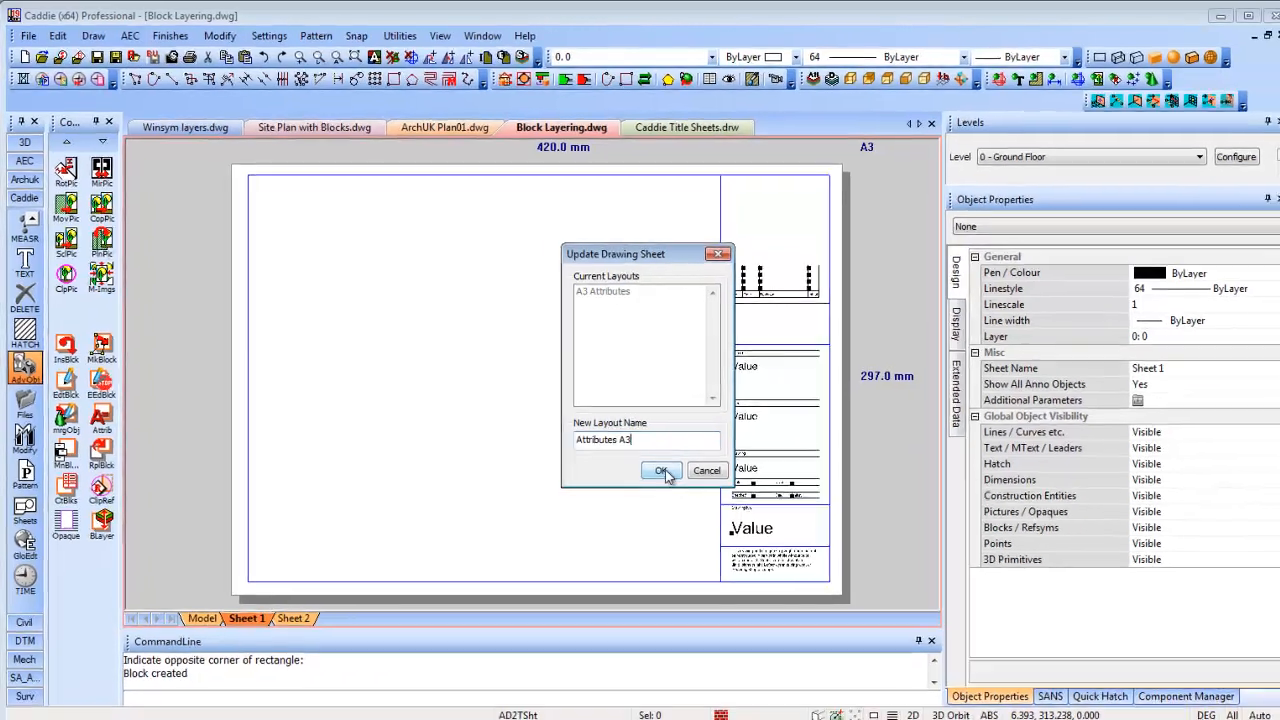
left_click(788, 561)
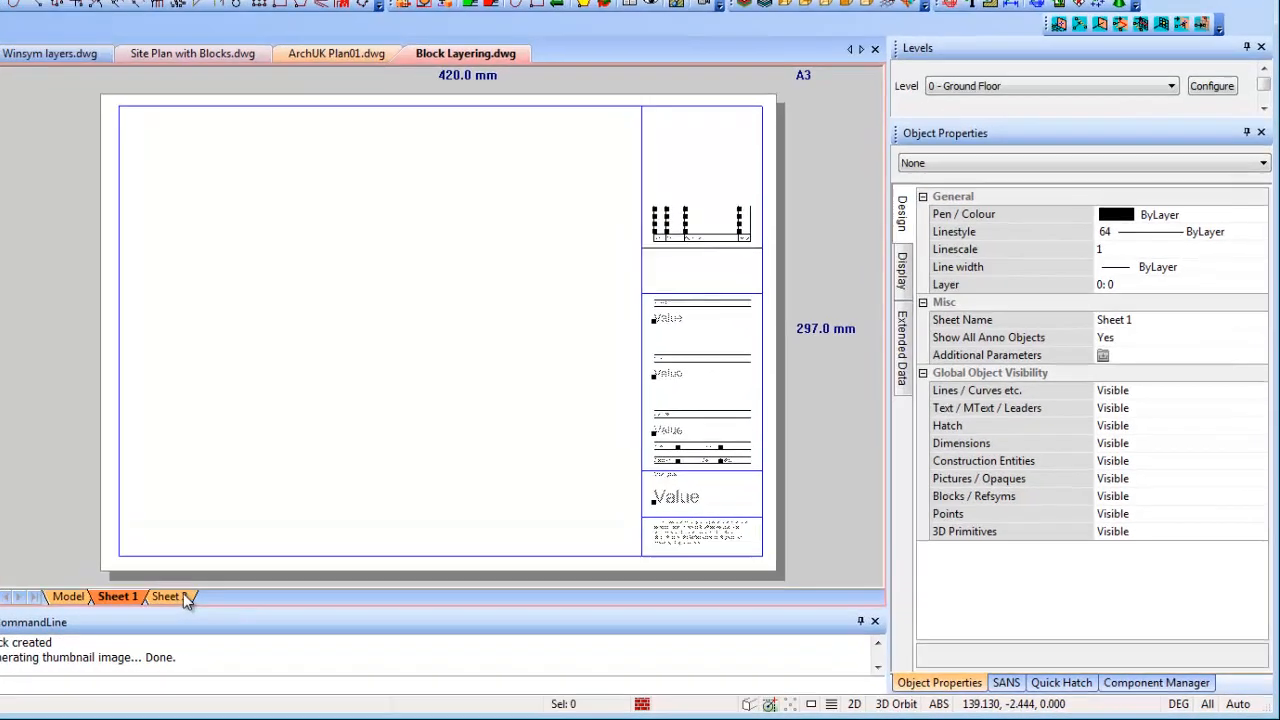
Set up Sheet 2 for CutePDF Writer on A3 paper, with viewport linestyle scaling off
left_click(183, 594)
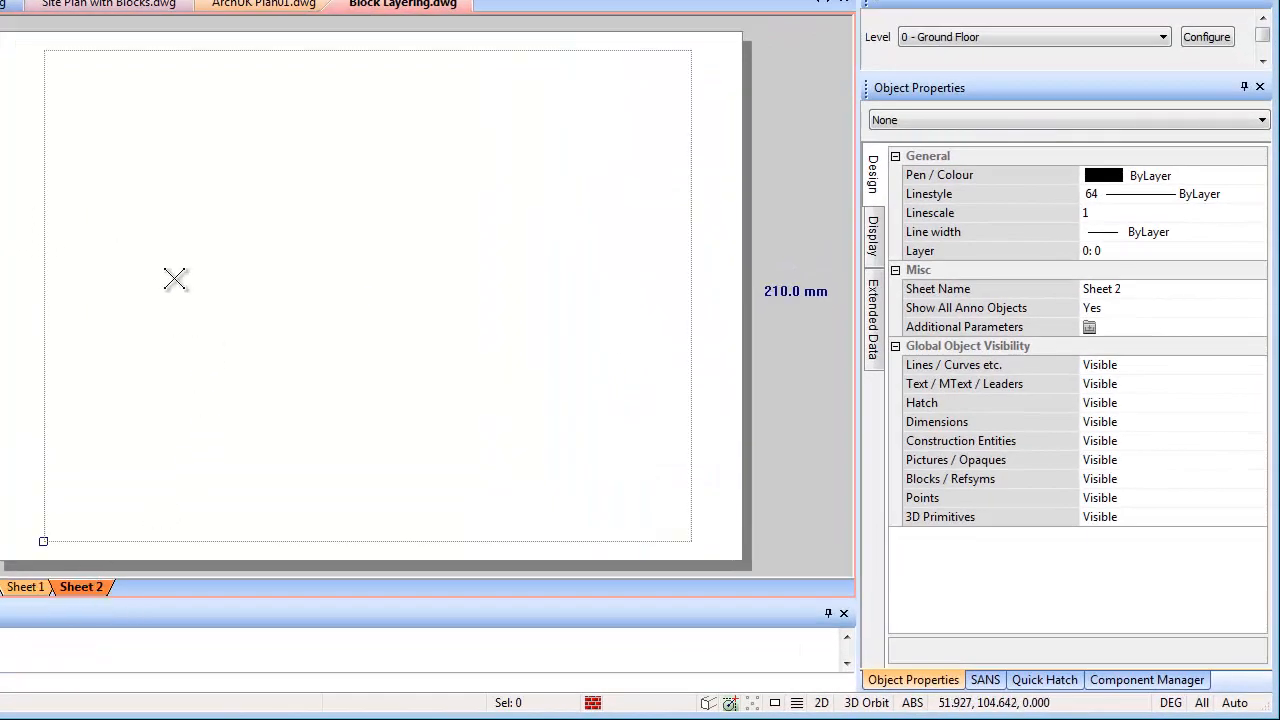
right_click(348, 327)
mouse_move(430, 589)
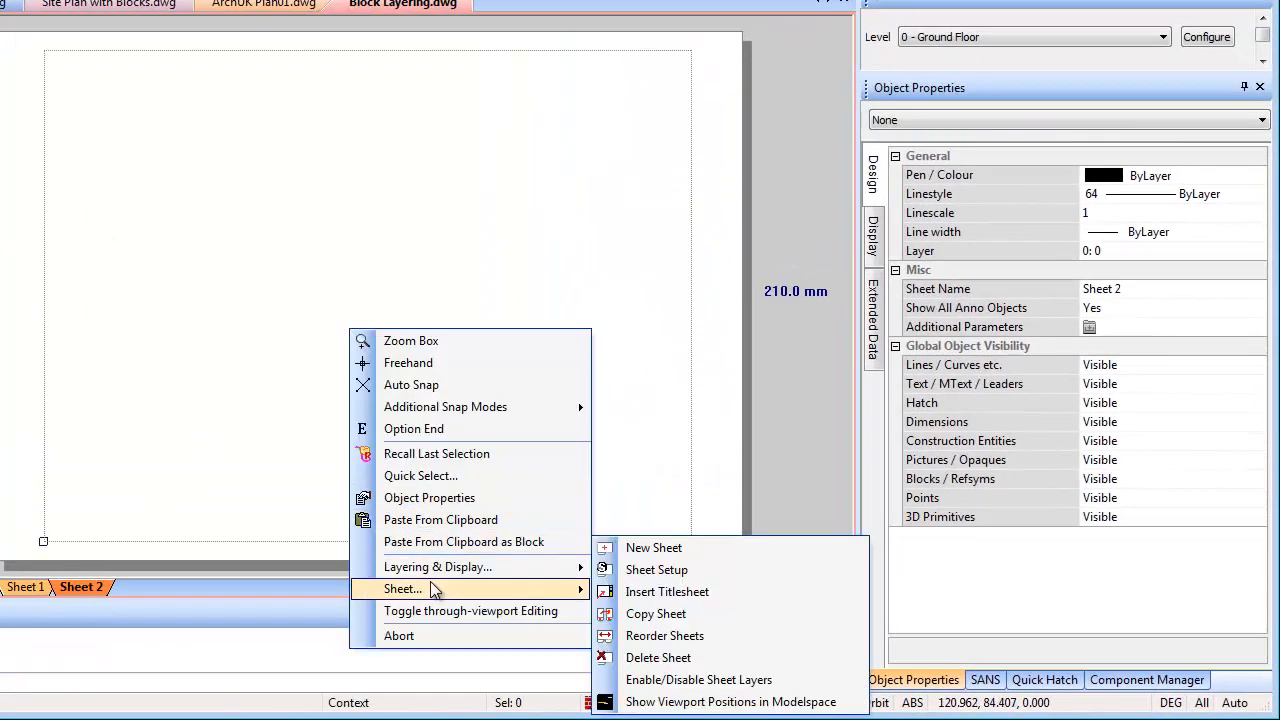
left_click(656, 569)
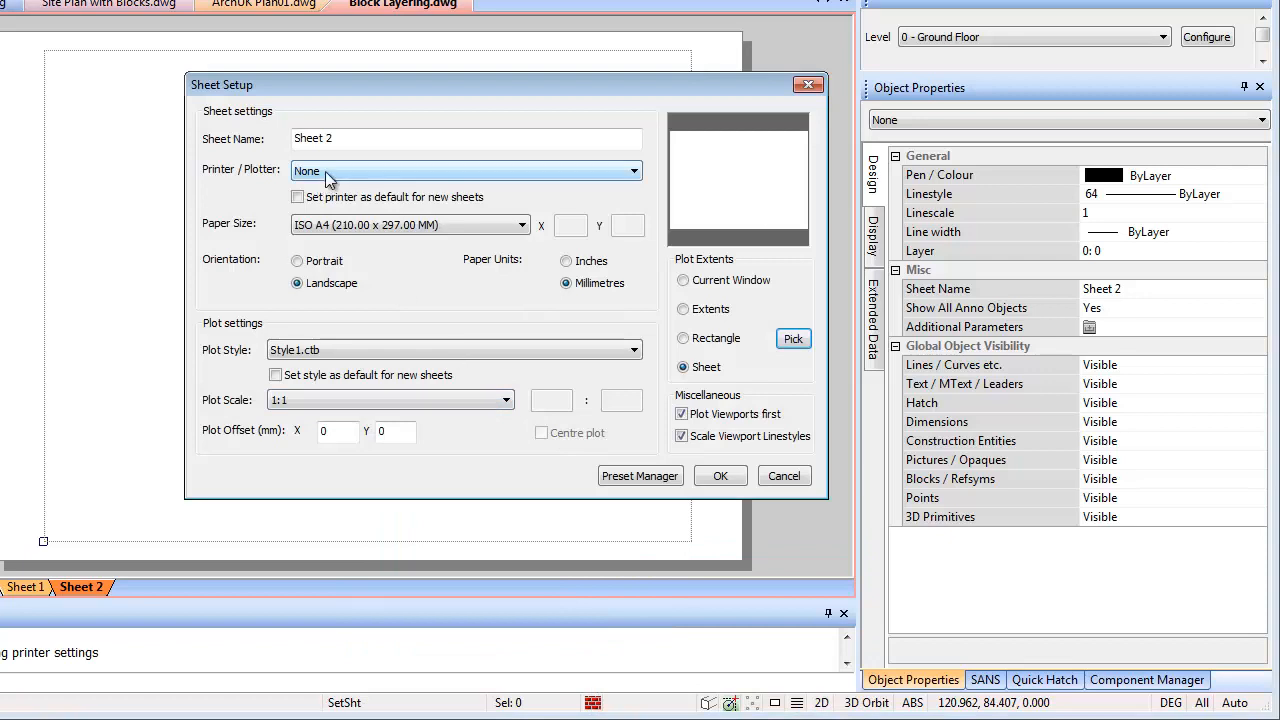
left_click(325, 171)
left_click(330, 186)
left_click(347, 226)
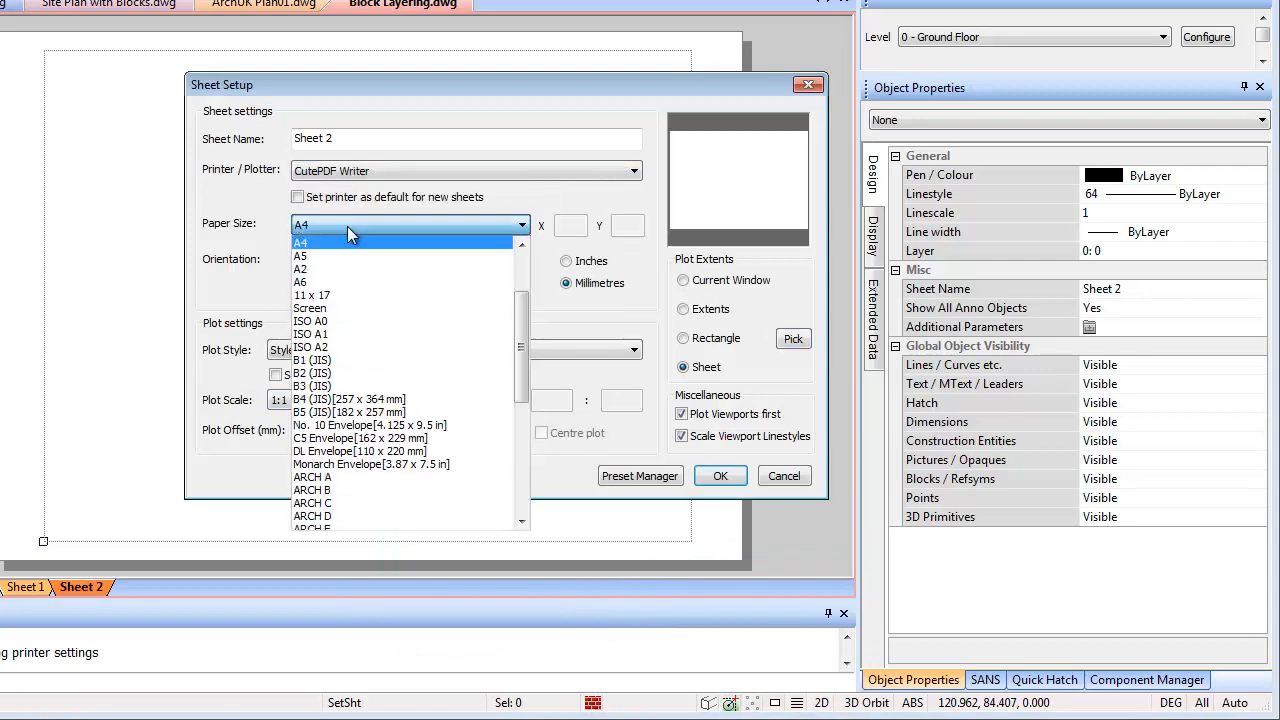
scroll(509, 294, "up", 2)
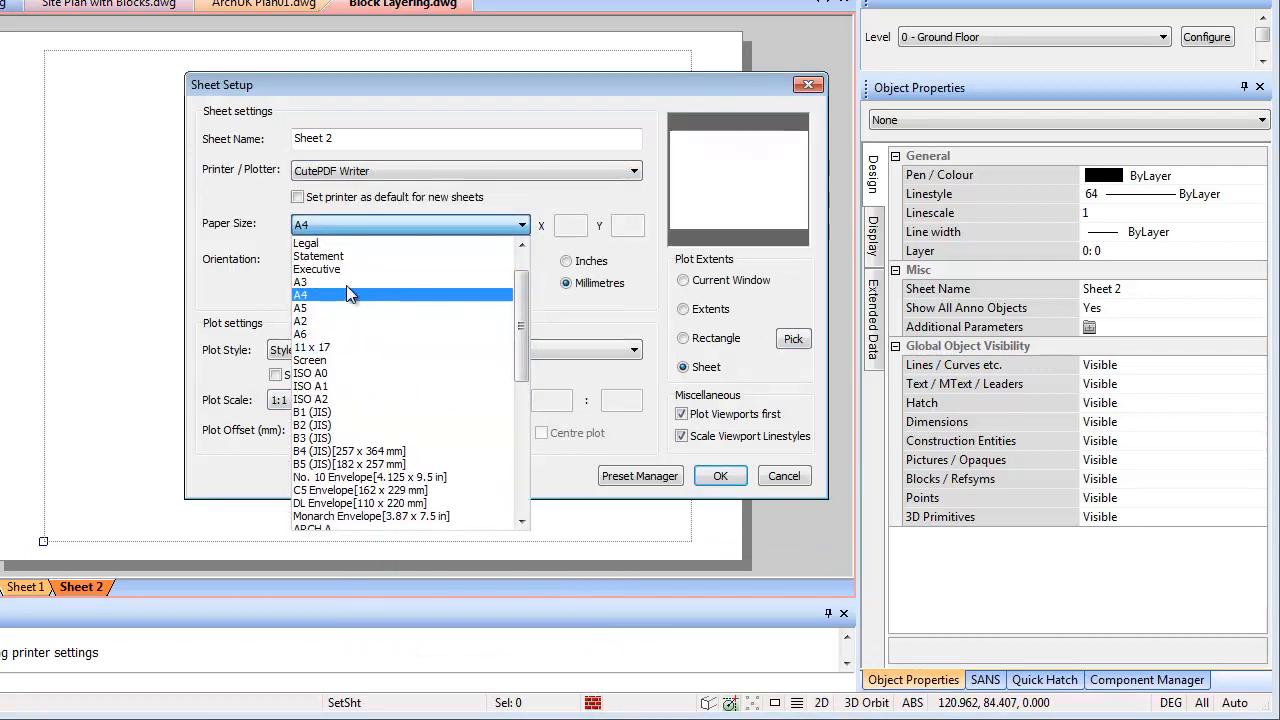
left_click(342, 282)
left_click(681, 436)
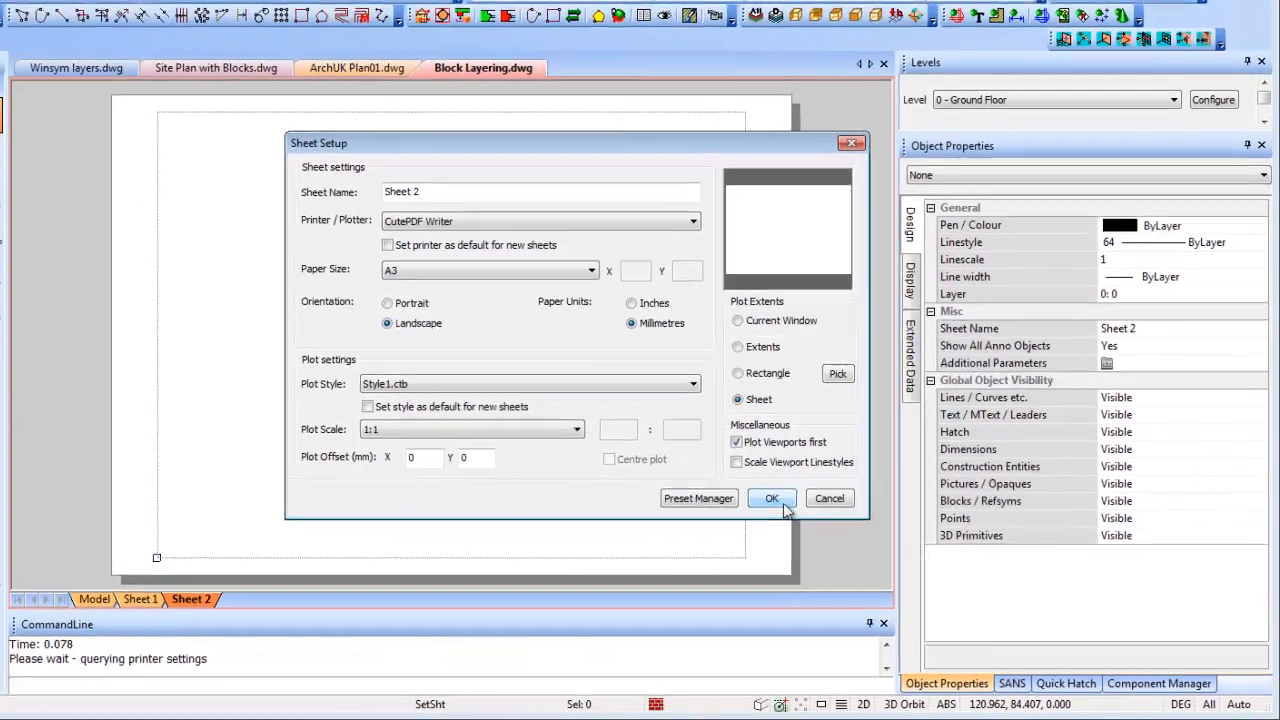
left_click(783, 504)
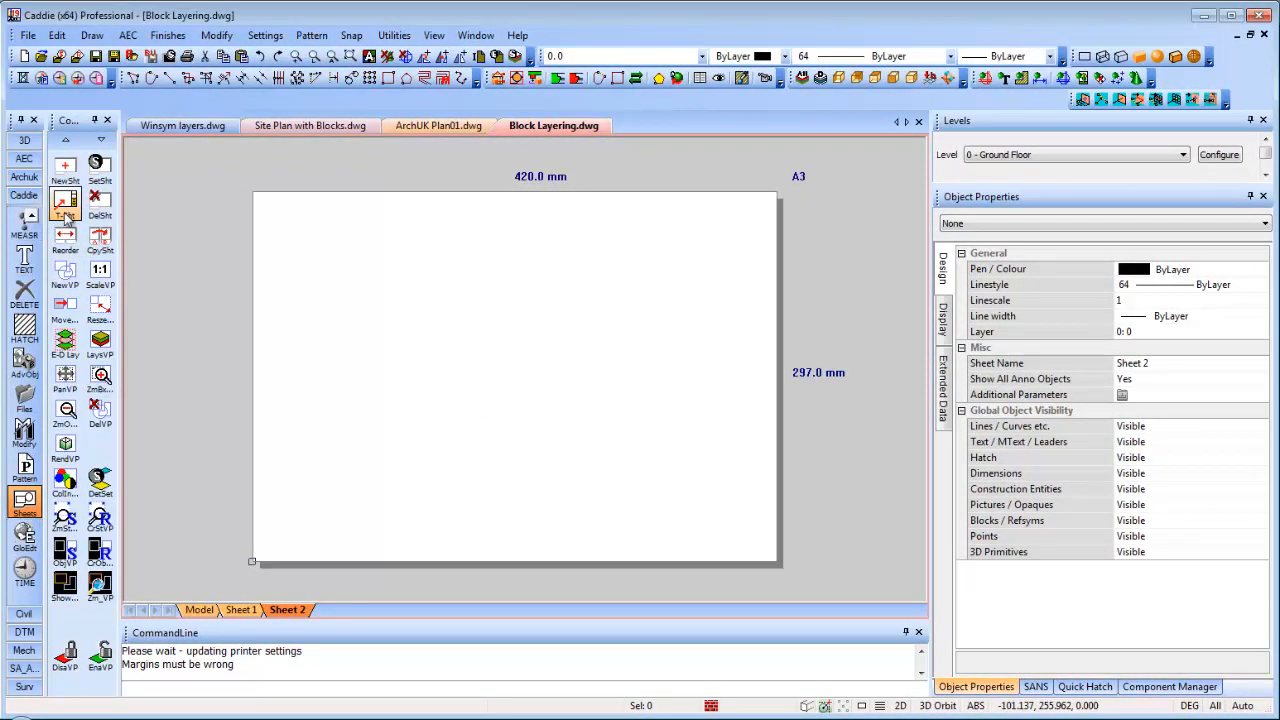
Insert the Attributes A3 title sheet on Sheet 2 and fill in the client's name
left_click(64, 210)
left_click(503, 325)
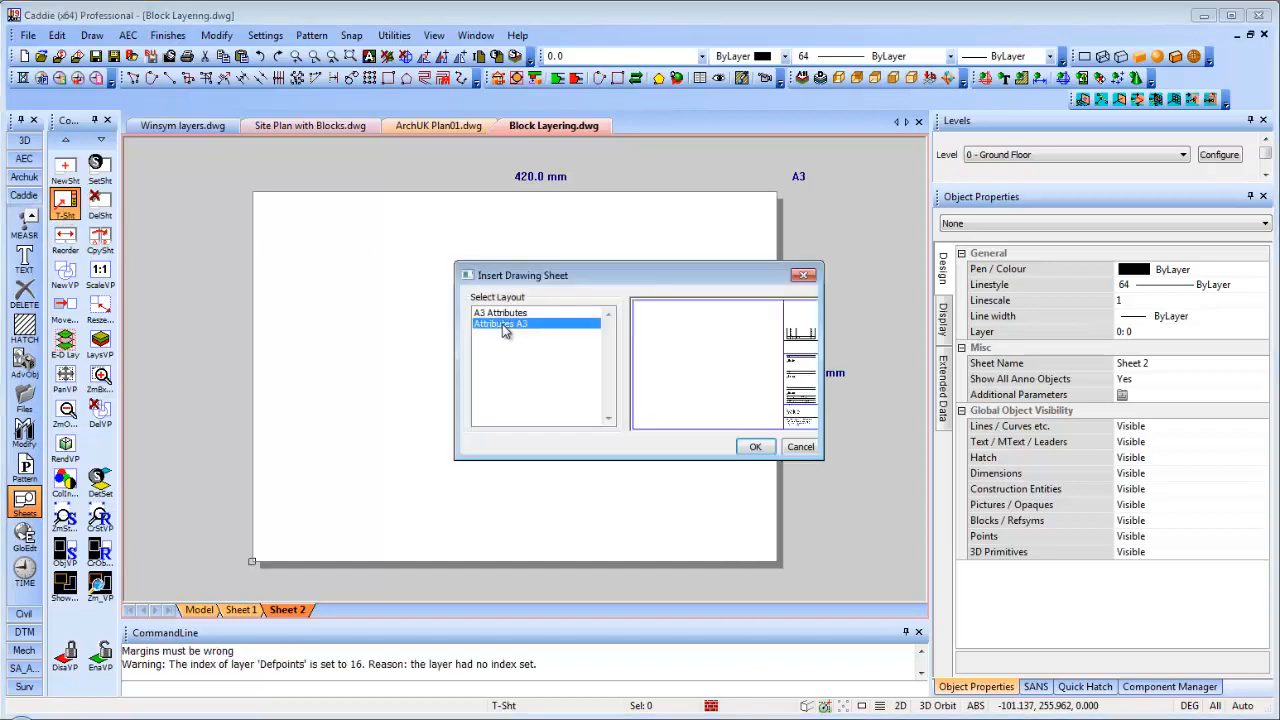
left_click(755, 447)
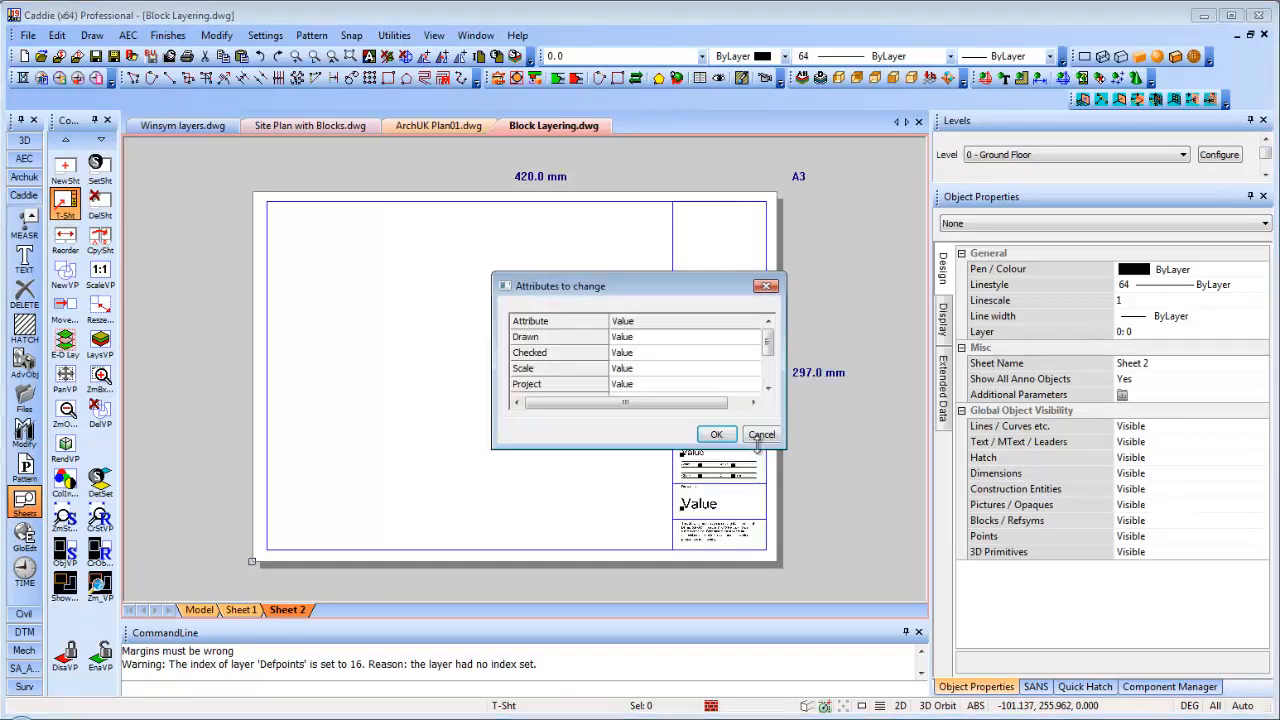
left_click(651, 337)
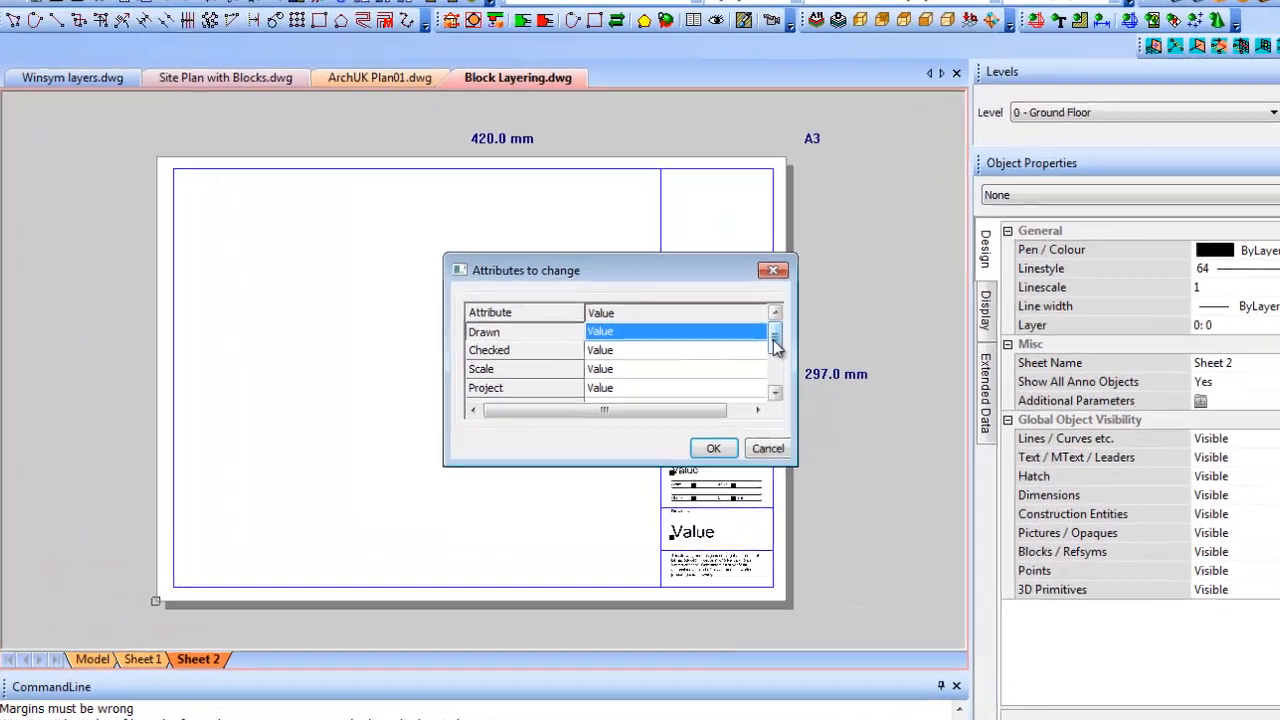
scroll(773, 345, "down", 1)
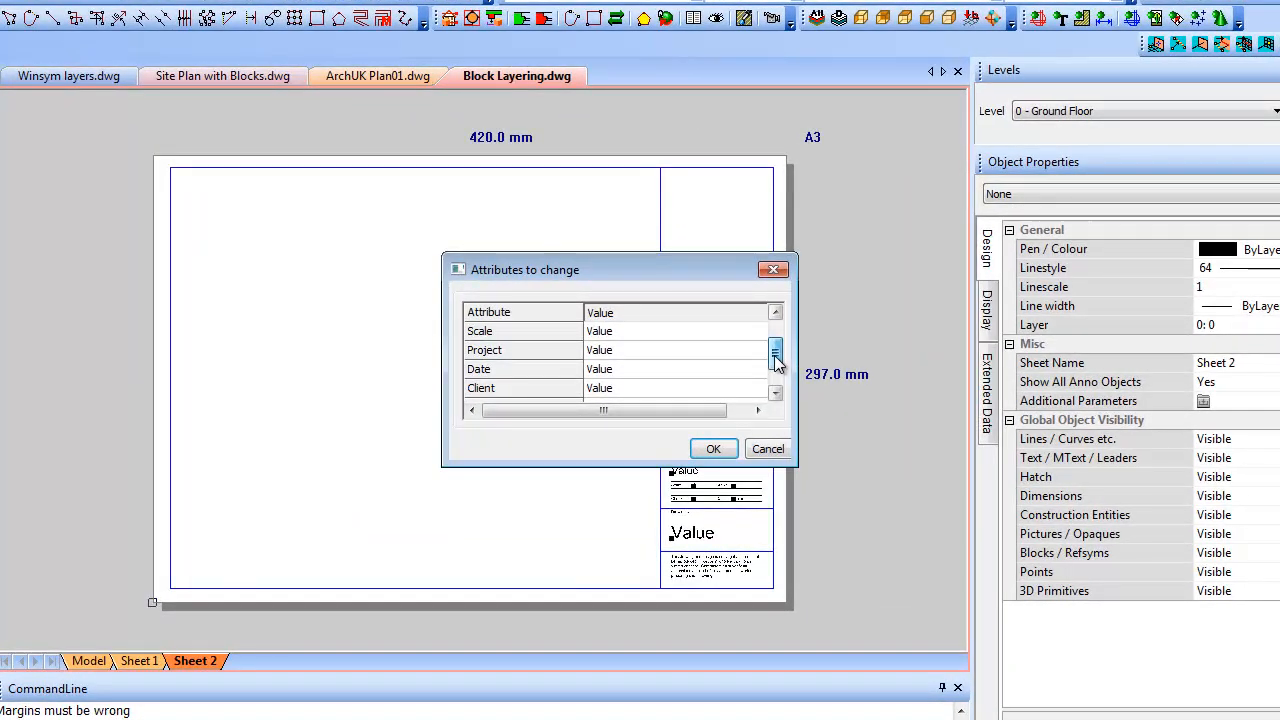
left_click(631, 390)
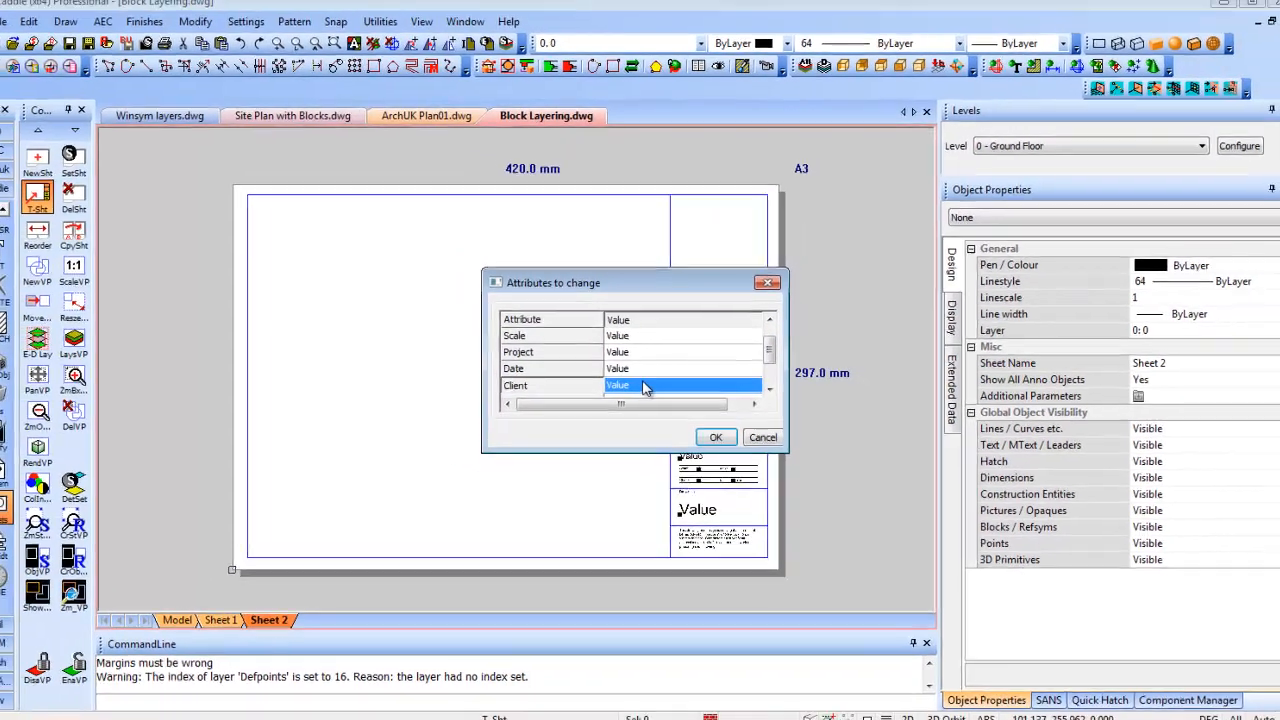
type("M")
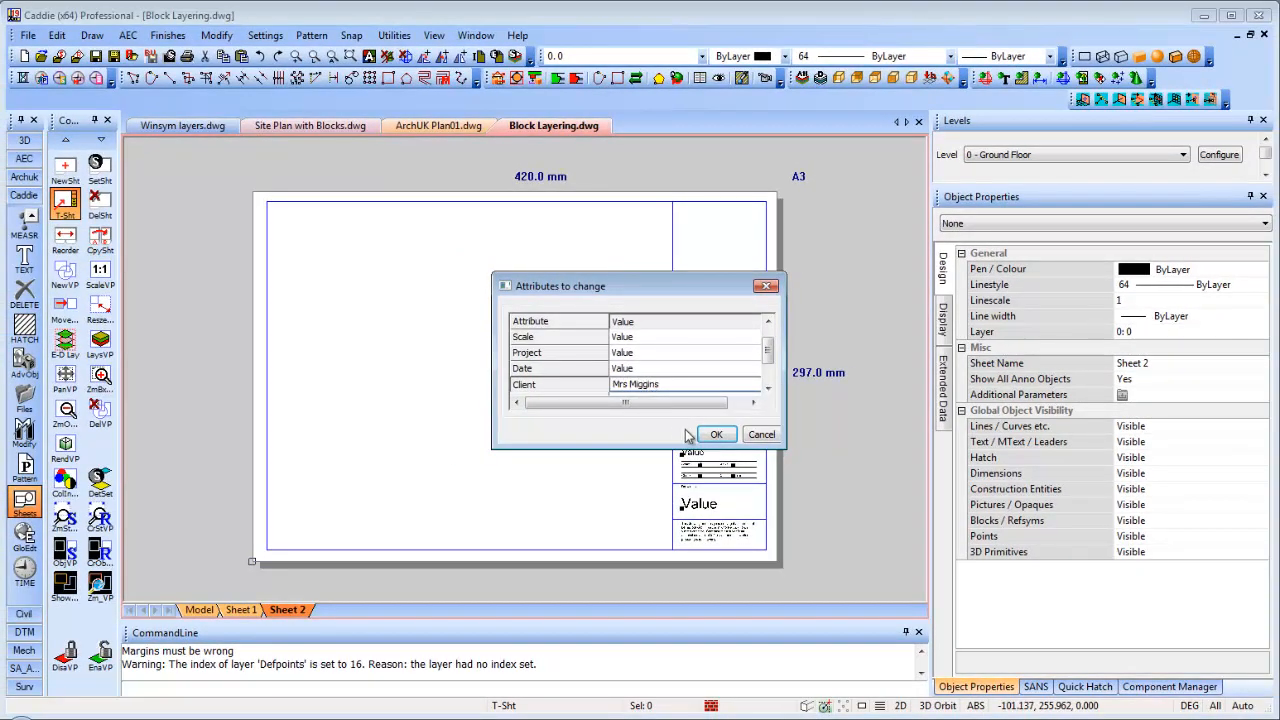
left_click(716, 434)
scroll(724, 423, "up", 4)
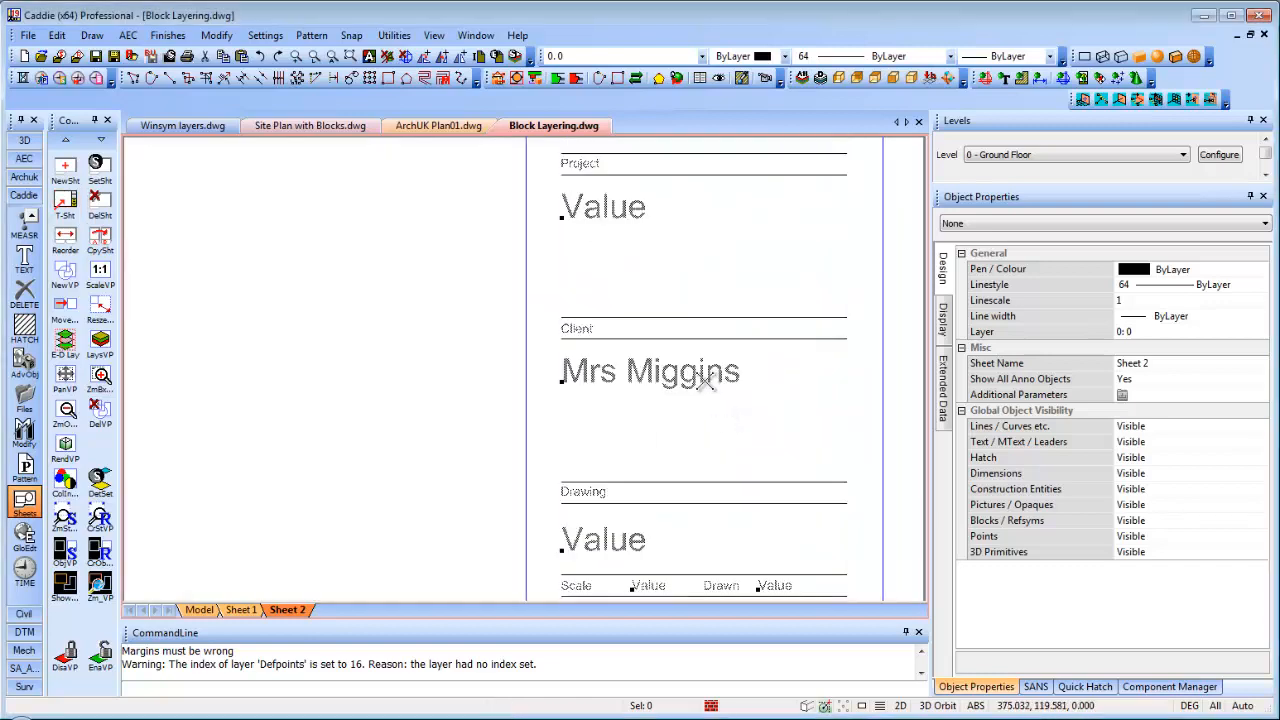
scroll(675, 386, "down", 4)
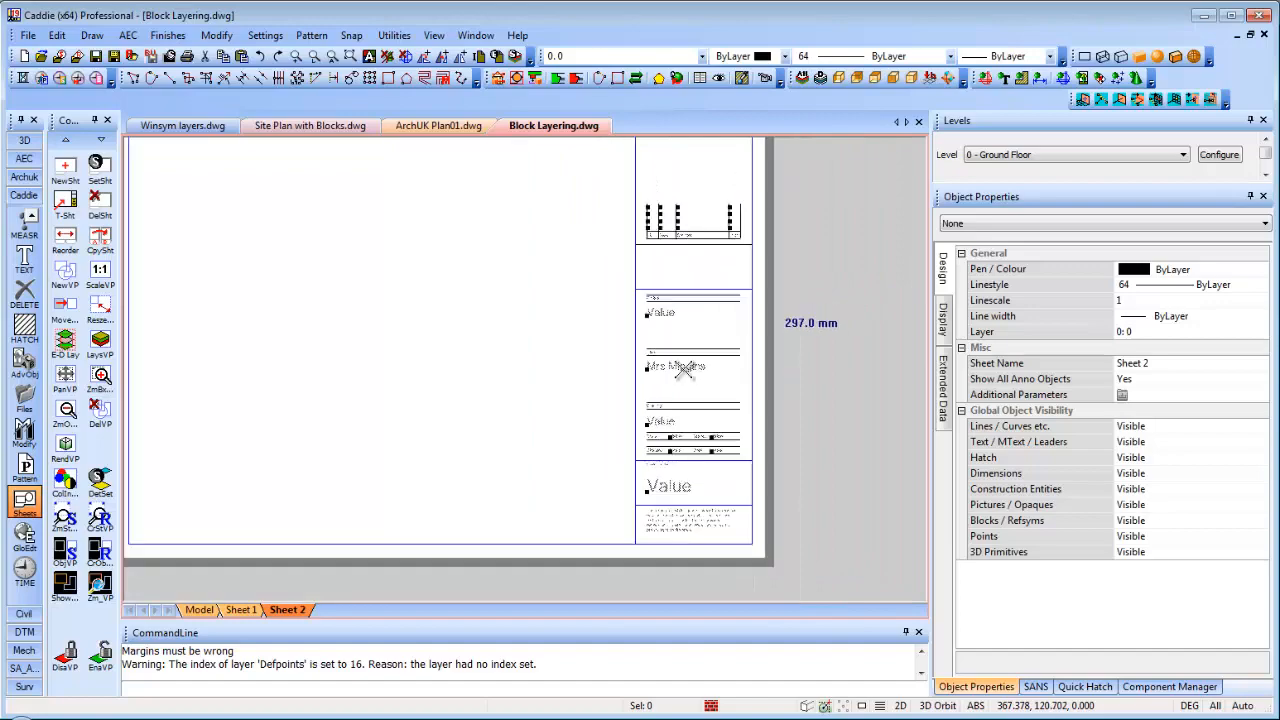
scroll(716, 428, "down", 3)
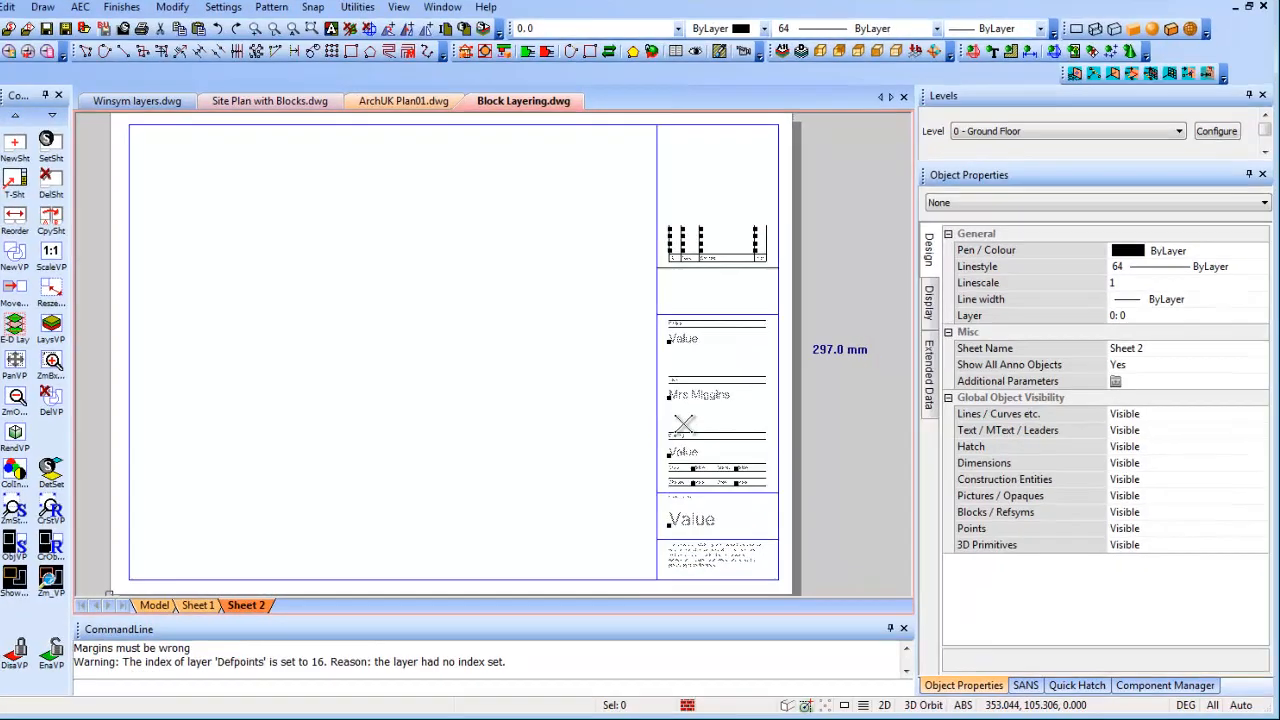